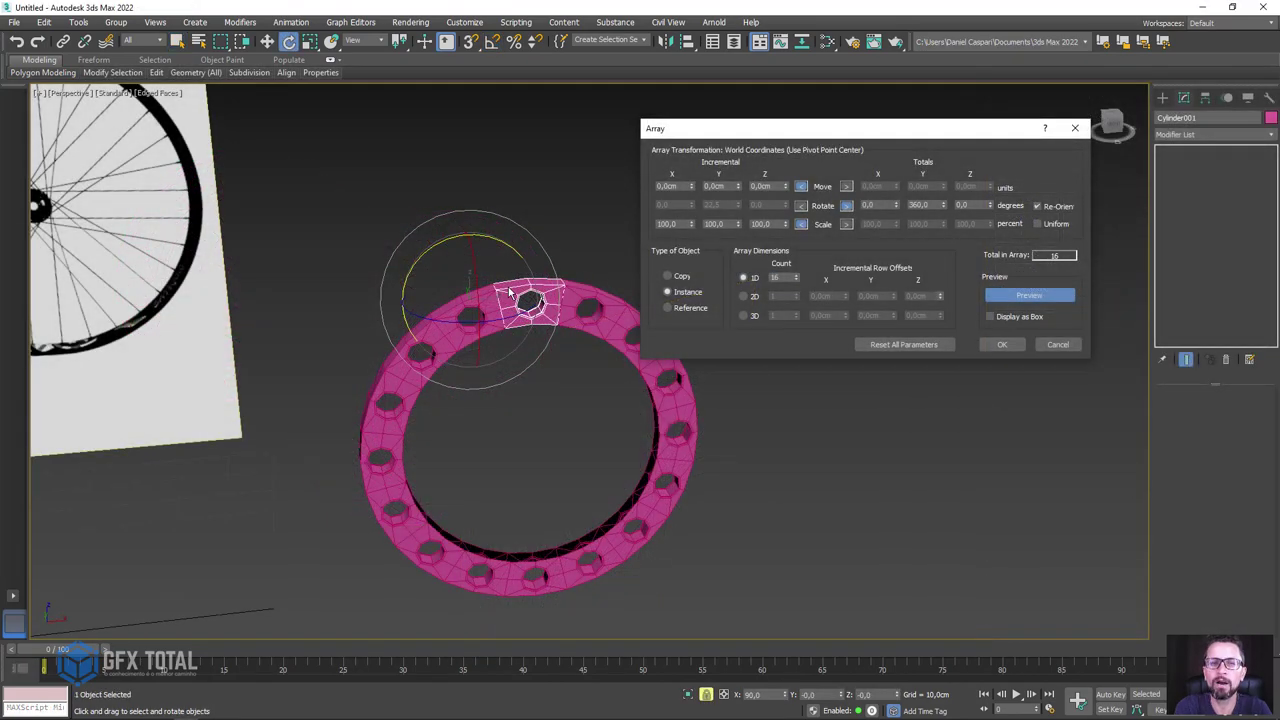
- Array the hole pieces around the hub with a 360° total rotation and 15 copies
left_click(1004, 345)
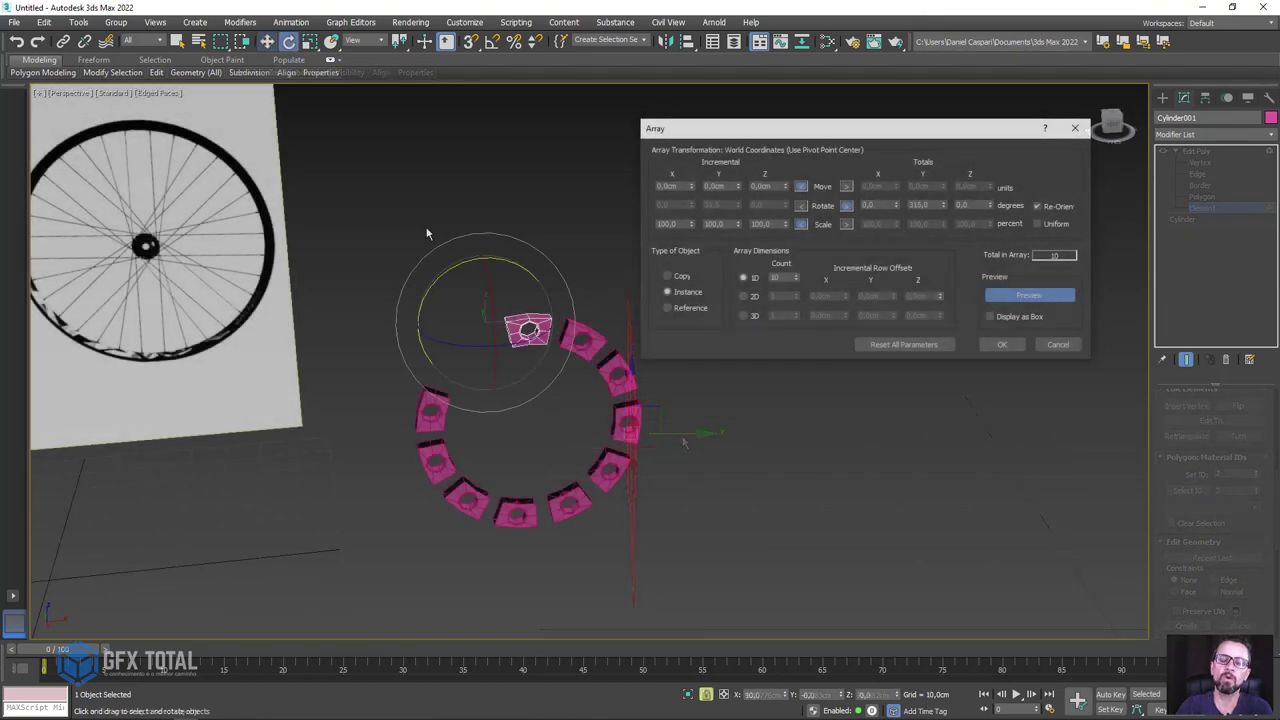
left_click(918, 205)
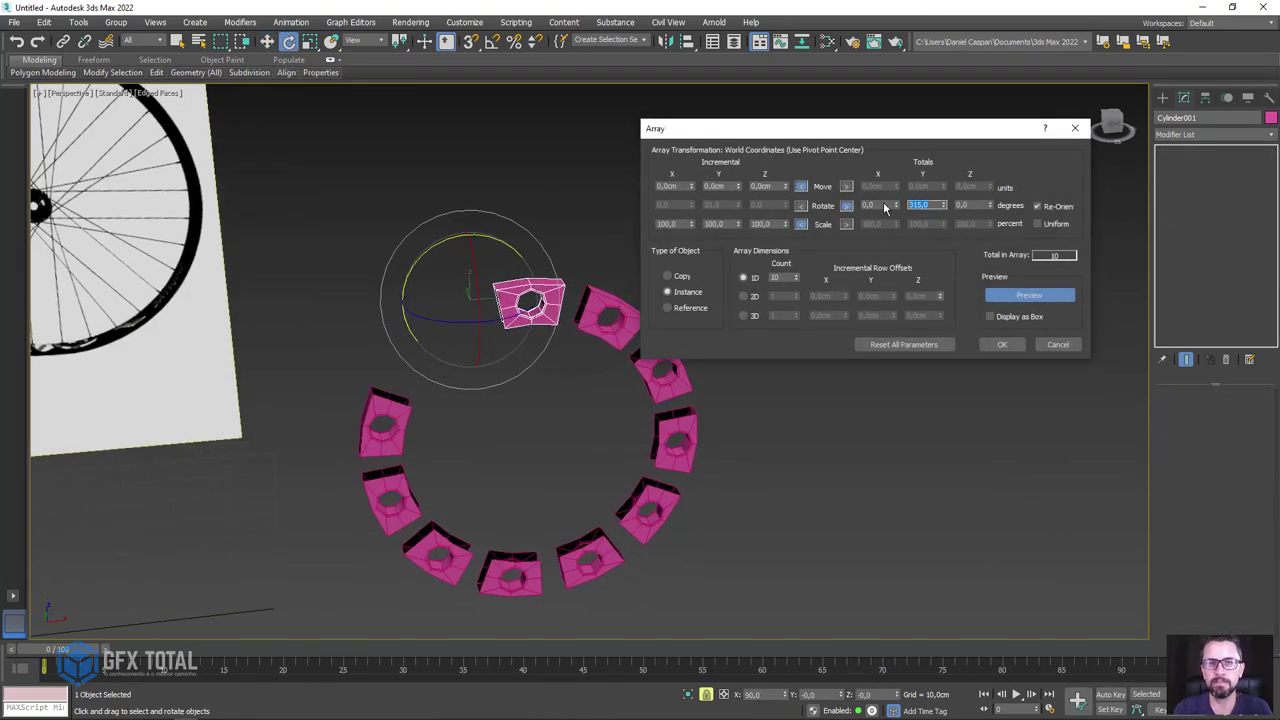
type("360")
key("Return")
double_click(781, 278)
type("15")
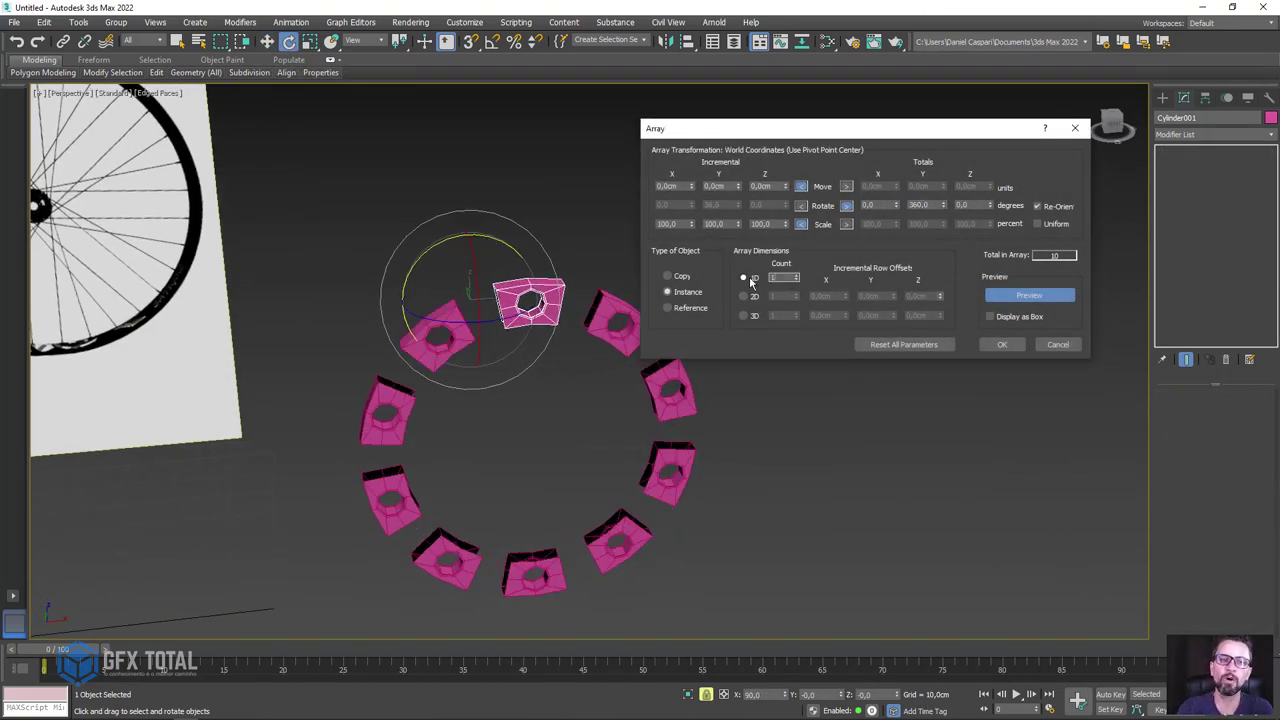
key("Return")
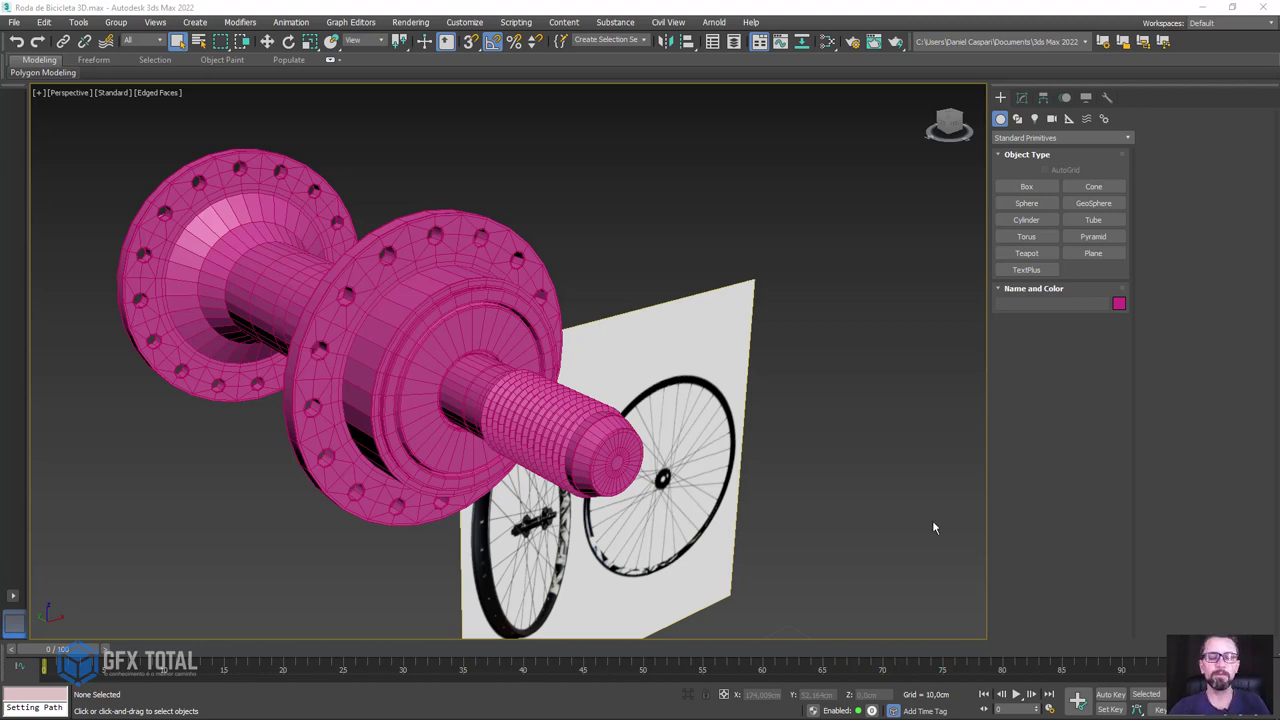
- Move the pink hub to the world origin by zeroing its X, Y and Z positions
scroll(667, 375, "down", 5)
middle_click_drag(667, 385, 627, 368)
left_click(560, 322)
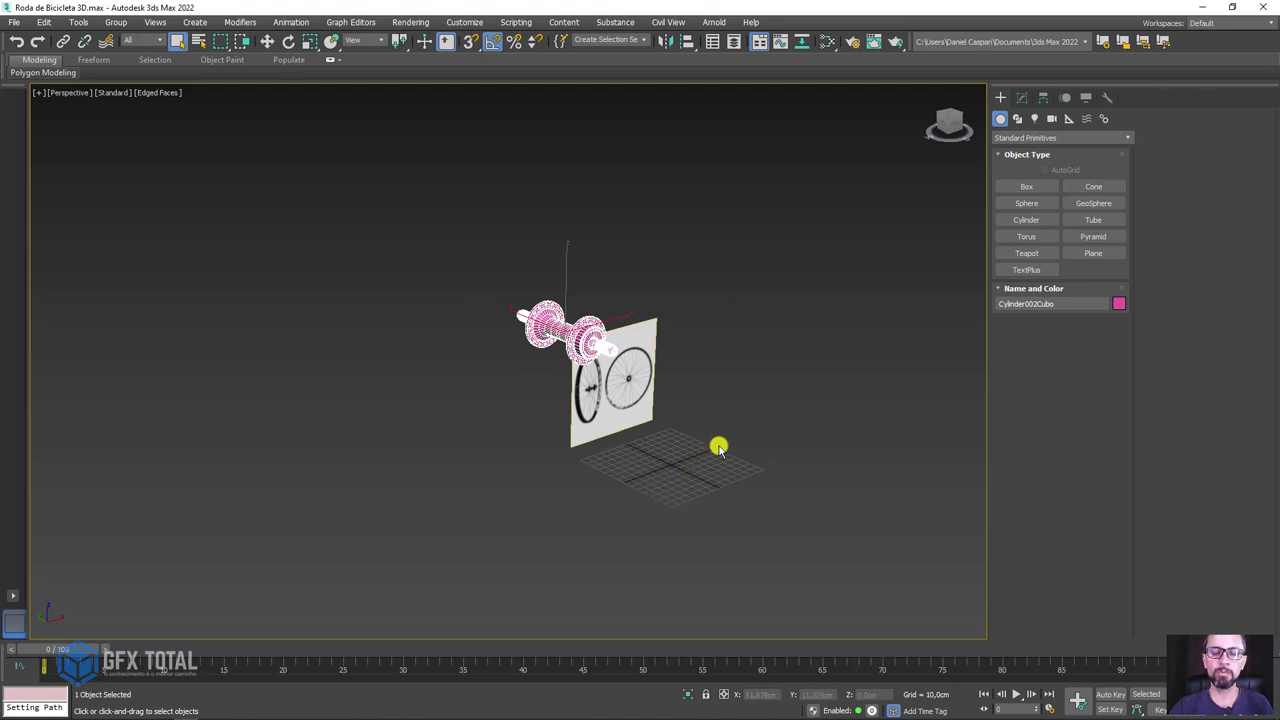
mouse_move(754, 551)
middle_mouse_down()
mouse_move(715, 529)
mouse_move(700, 557)
mouse_move(694, 540)
middle_mouse_up()
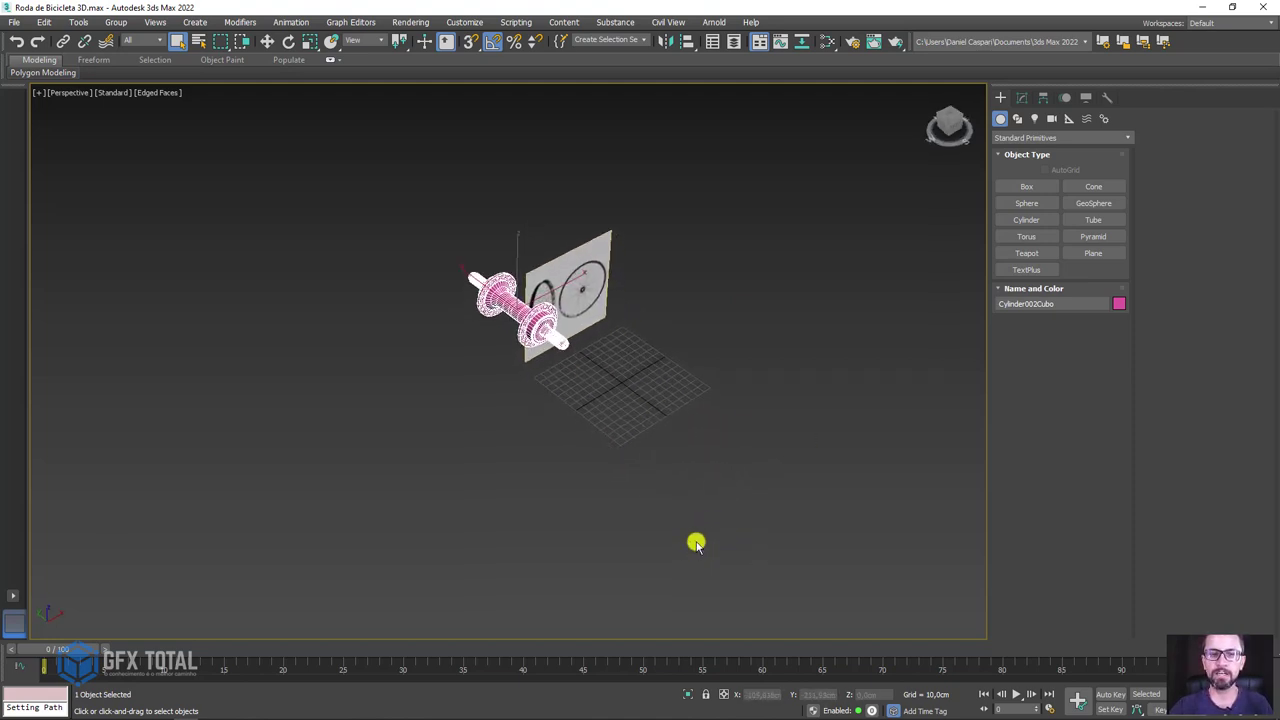
key("w")
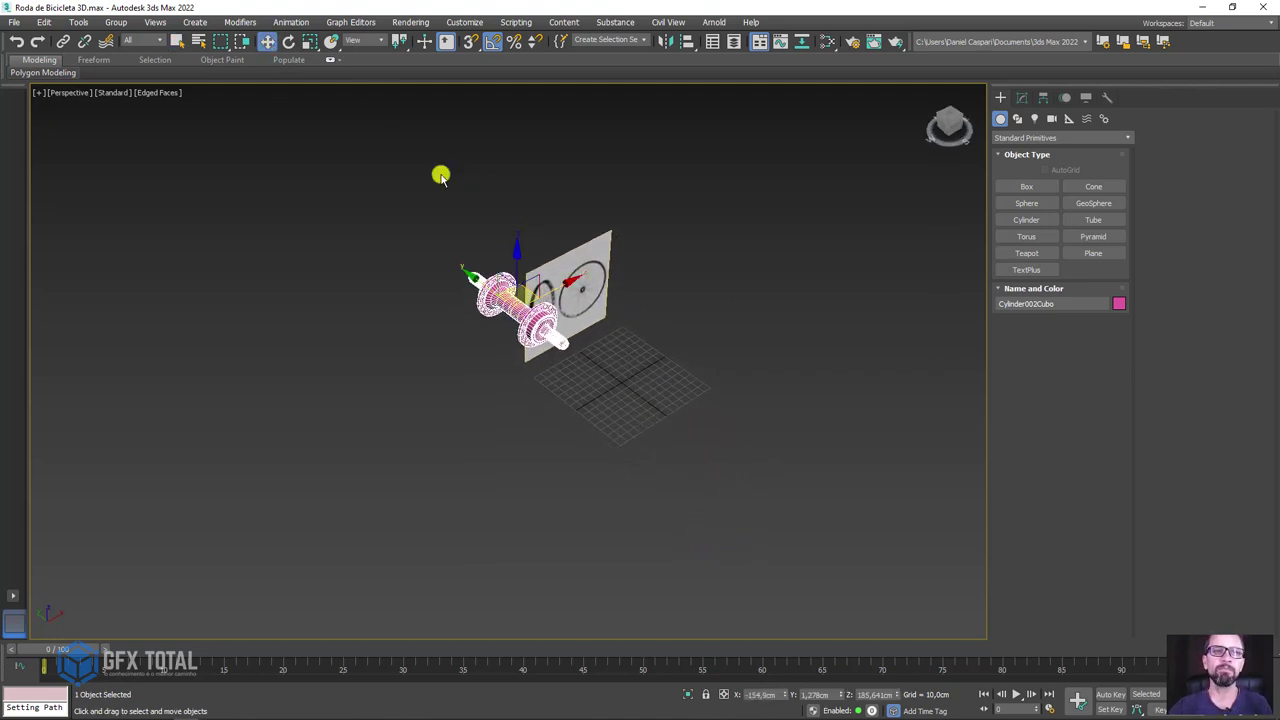
right_click(790, 694)
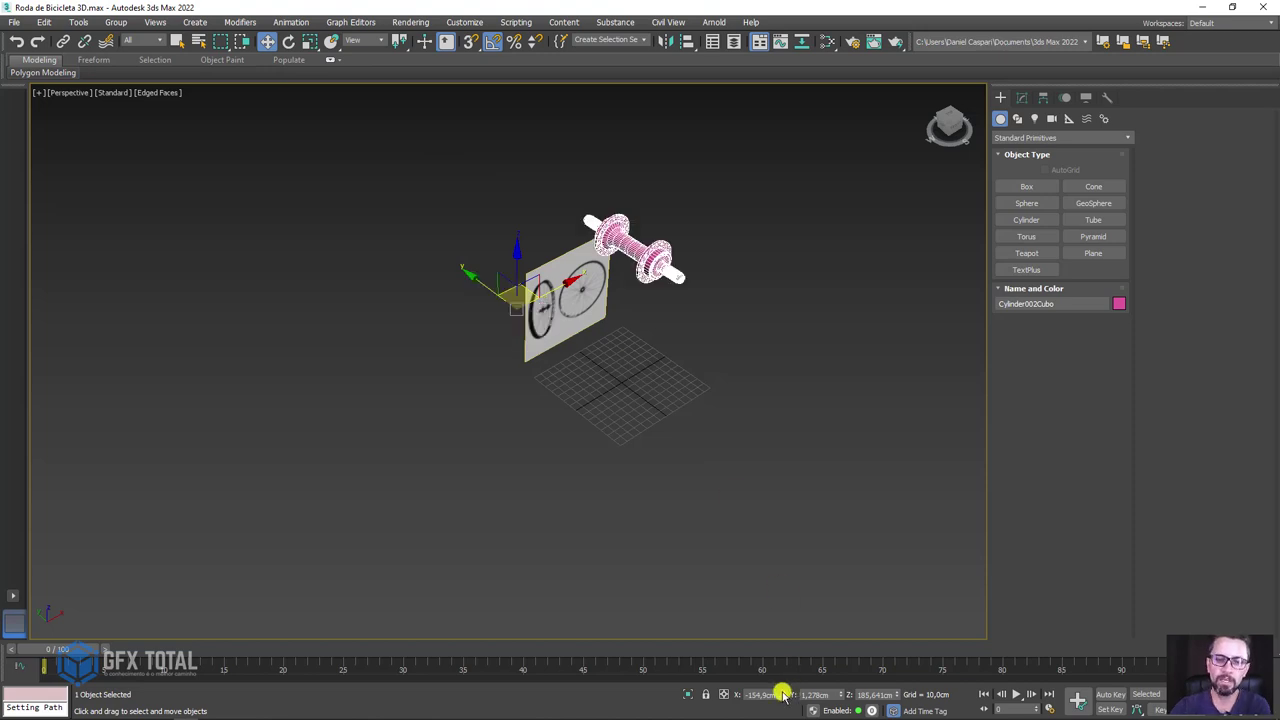
right_click(843, 694)
right_click(898, 694)
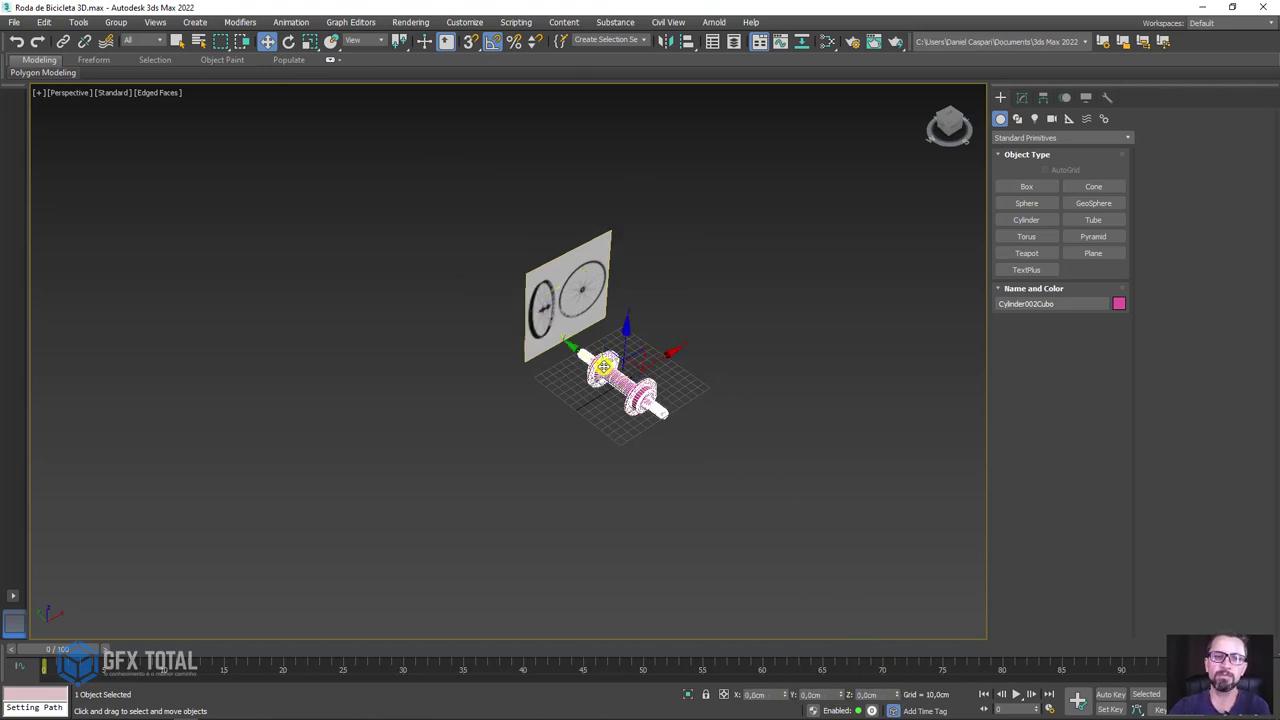
scroll(602, 350, "up", 5)
middle_click_drag(700, 444, 730, 410, "alt")
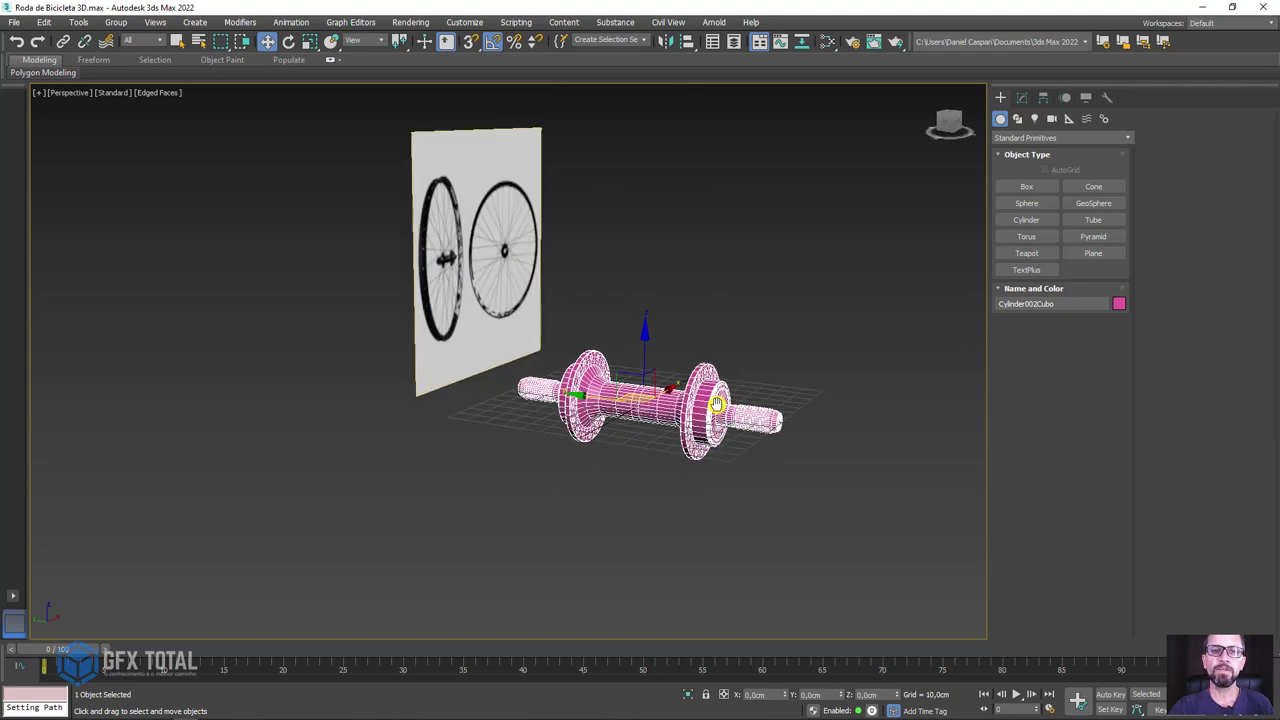
- In Front view, scale up the wheel reference plane and move its hub onto the pink hub
left_click(512, 288)
scroll(540, 330, "down", 6)
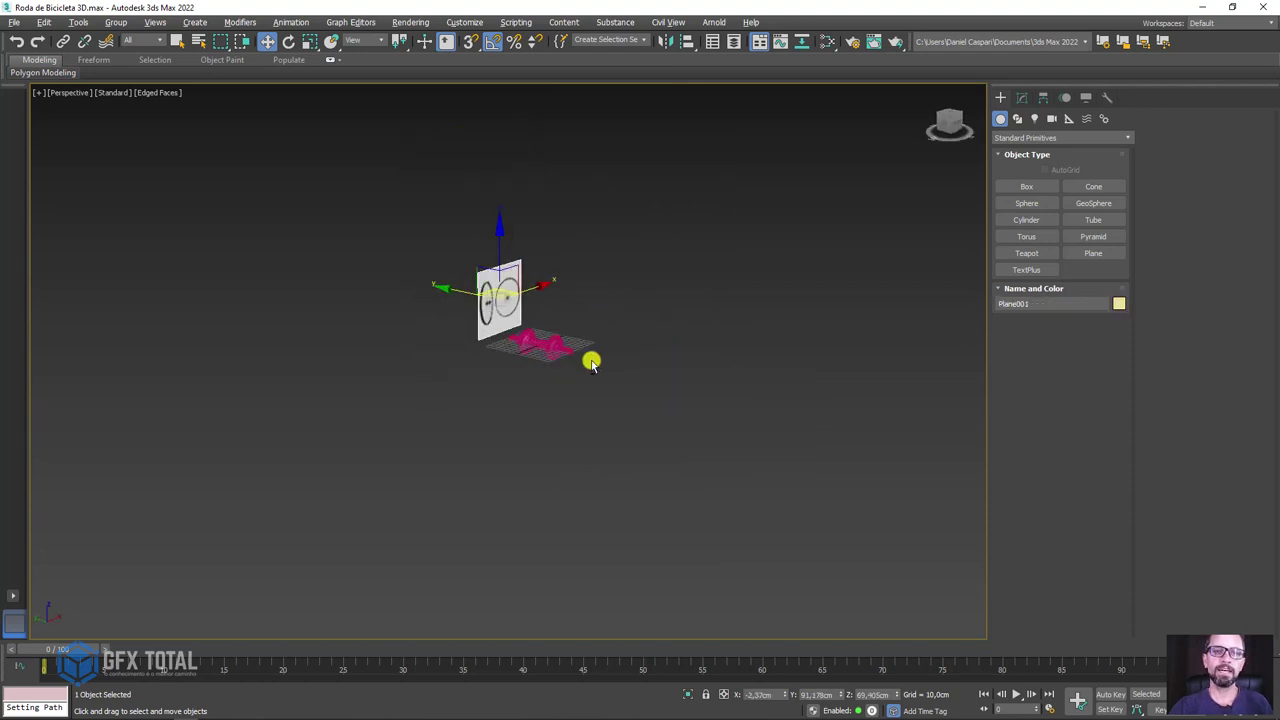
key("f")
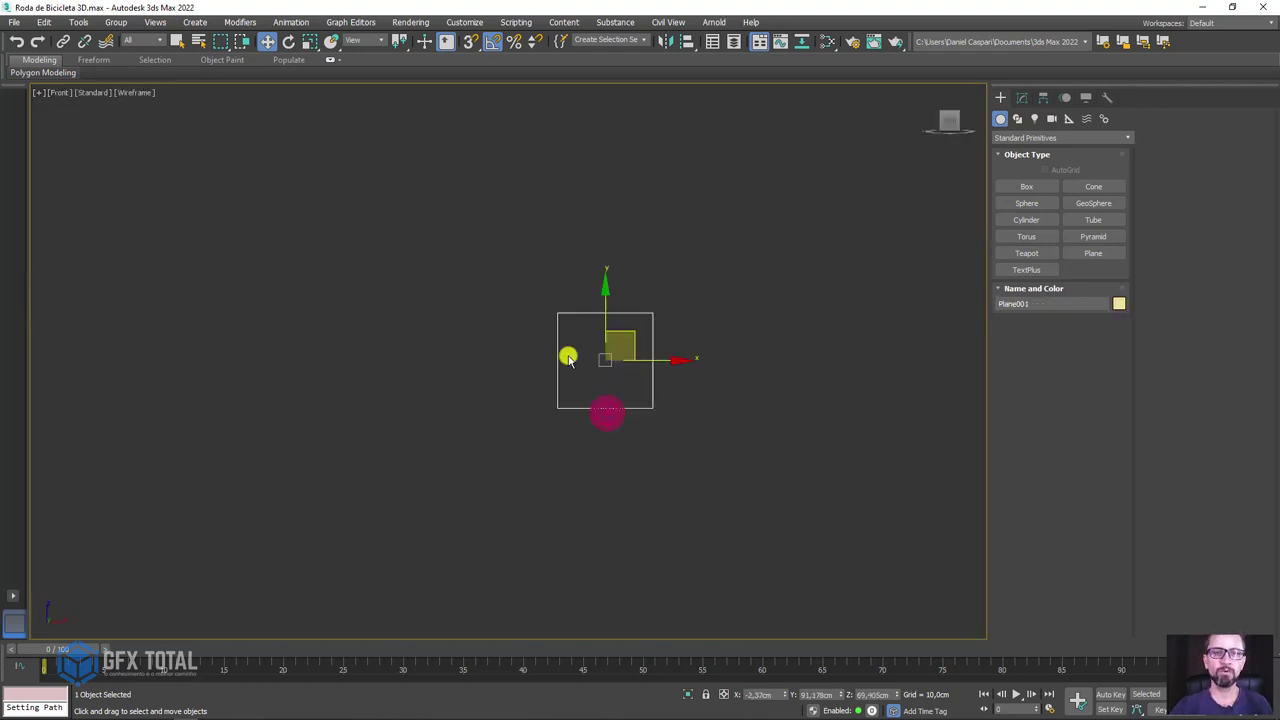
key("F3")
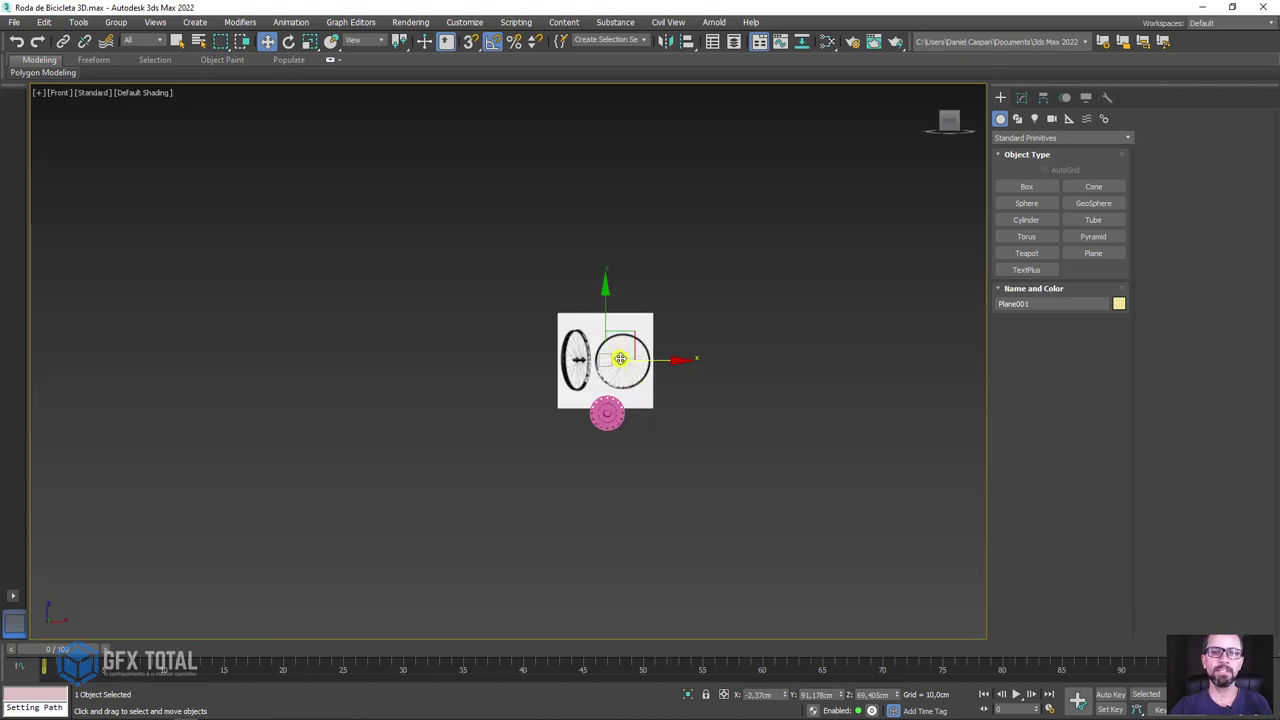
key("r")
left_click_drag(620, 358, 678, 700)
key("w")
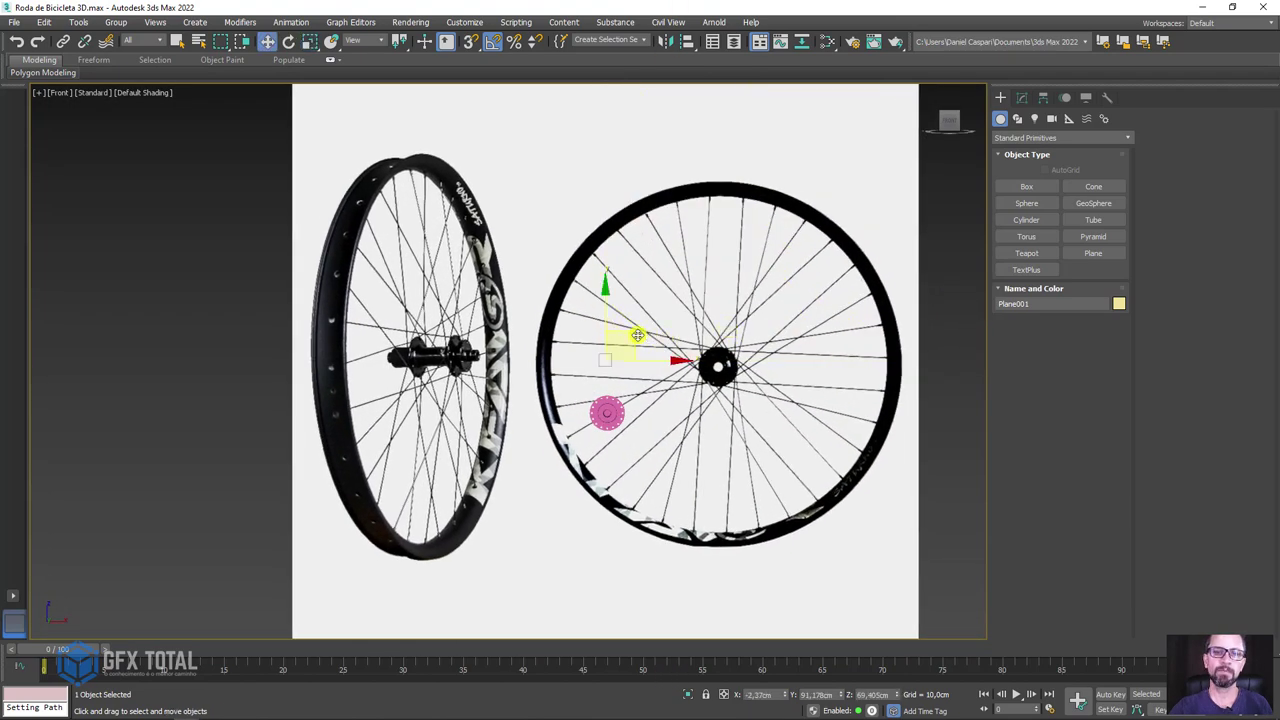
left_click_drag(637, 335, 525, 383)
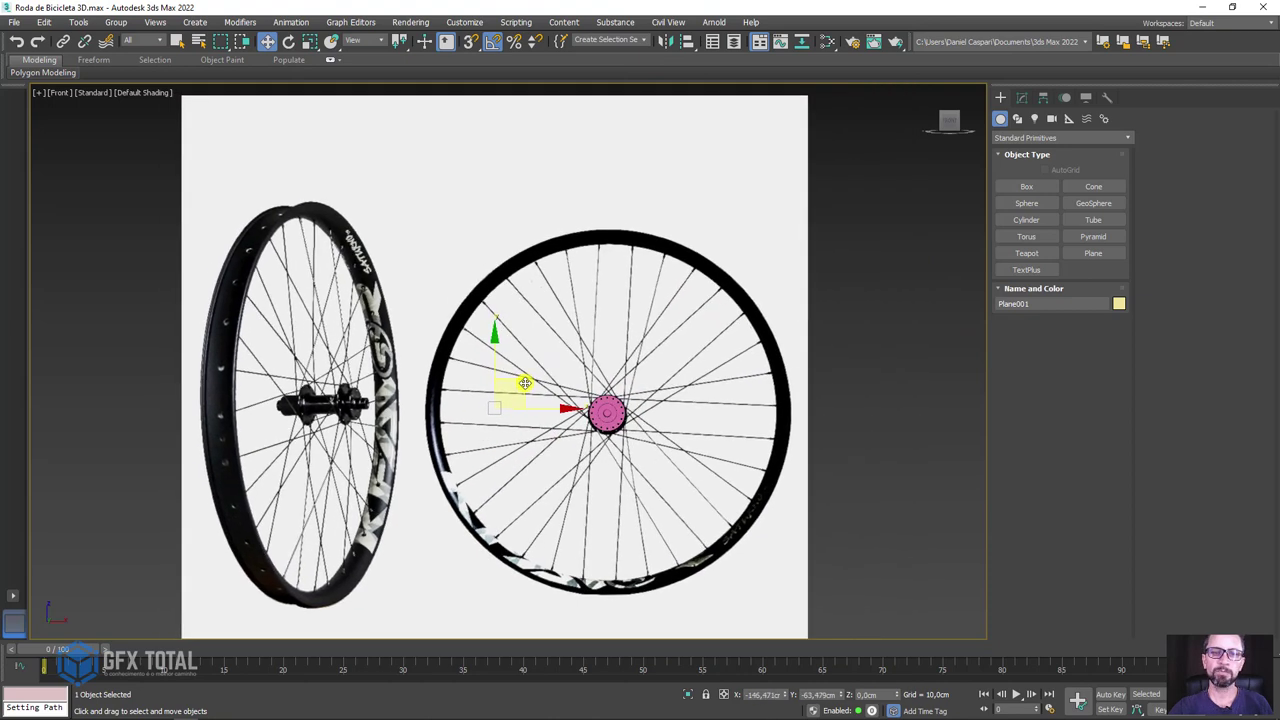
- Shrink the reference plane slightly so its wheel hub matches the pink hub
key("r")
mouse_move(514, 402)
left_mouse_down()
mouse_move(507, 410)
mouse_move(486, 380)
left_mouse_up()
key("w")
scroll(507, 410, "up", 2)
scroll(447, 393, "up", 2)
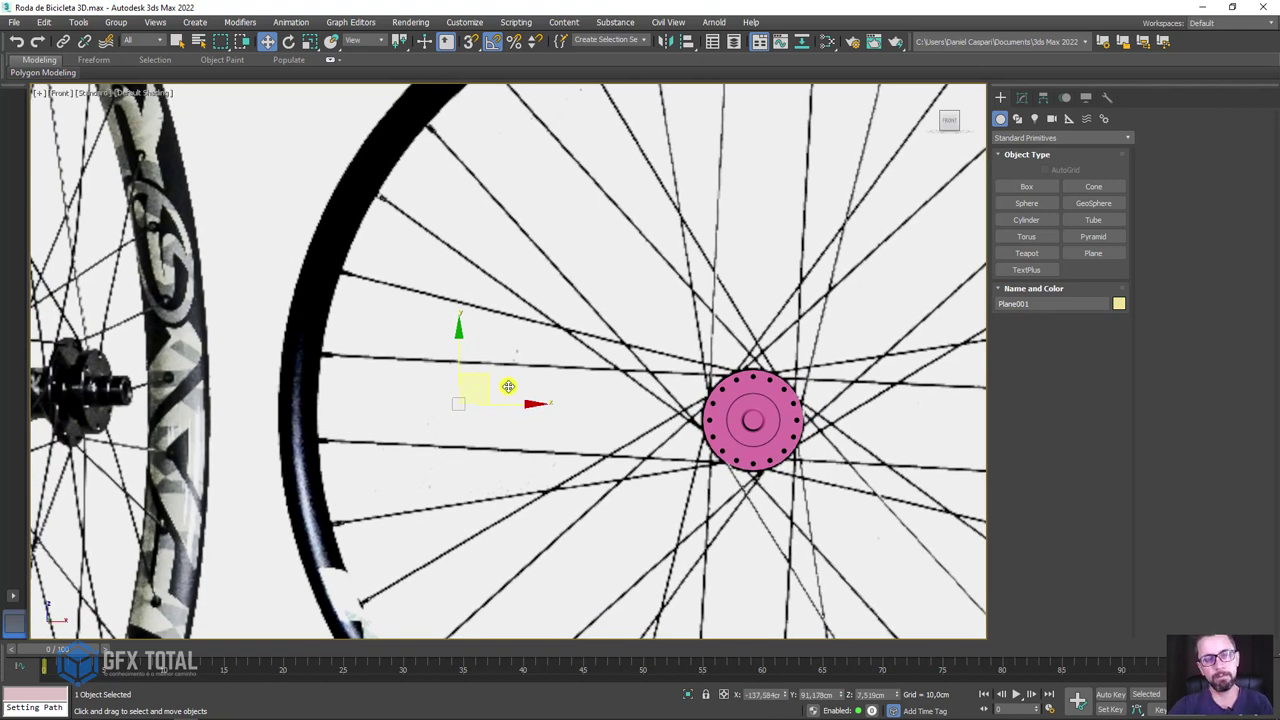
scroll(714, 430, "down", 4)
scroll(718, 445, "down", 1)
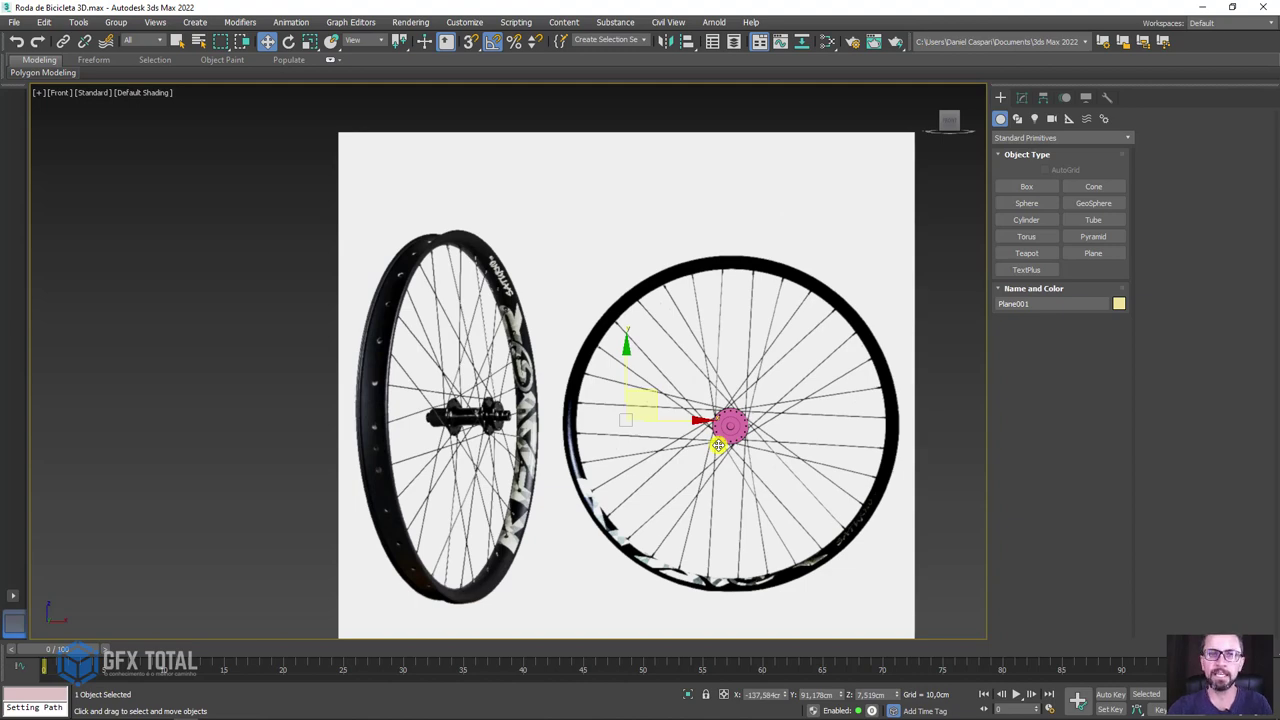
key("p")
middle_click_drag(557, 362, 580, 360, "alt")
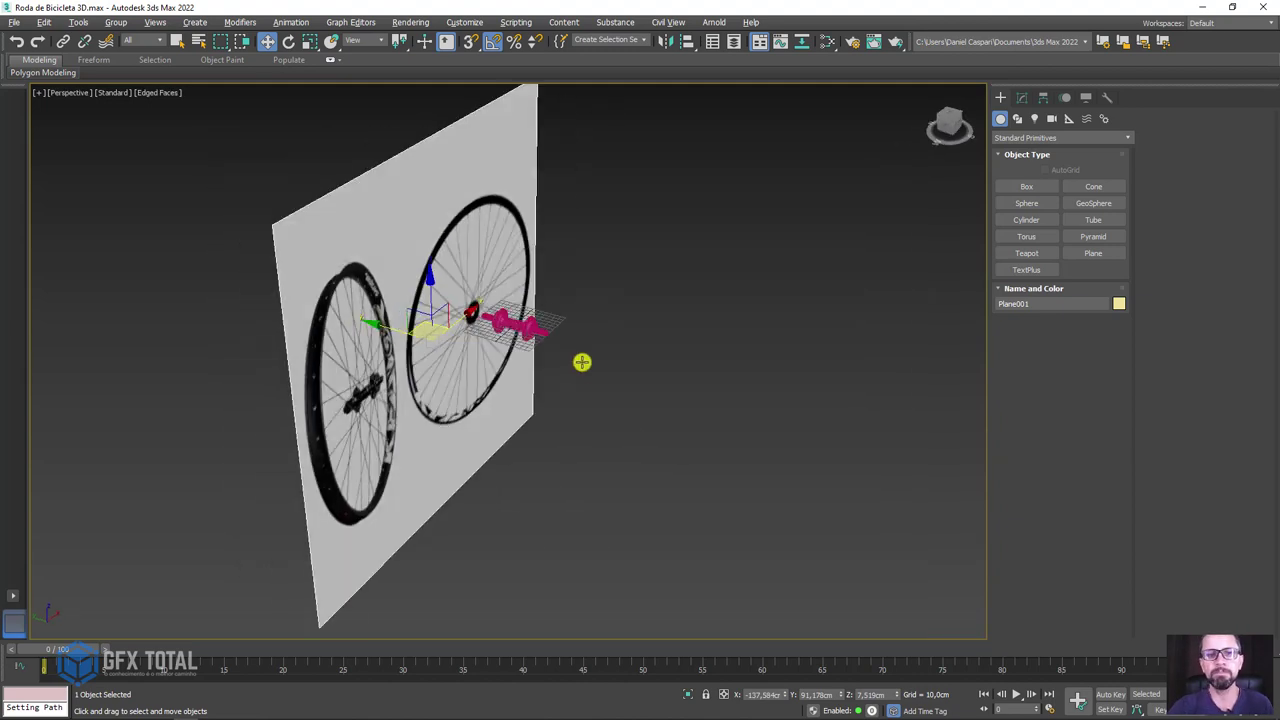
mouse_move(386, 329)
middle_mouse_down("alt")
mouse_move(129, 286)
mouse_move(491, 371)
middle_mouse_up("alt")
scroll(729, 443, "up", 3)
scroll(729, 443, "down", 5)
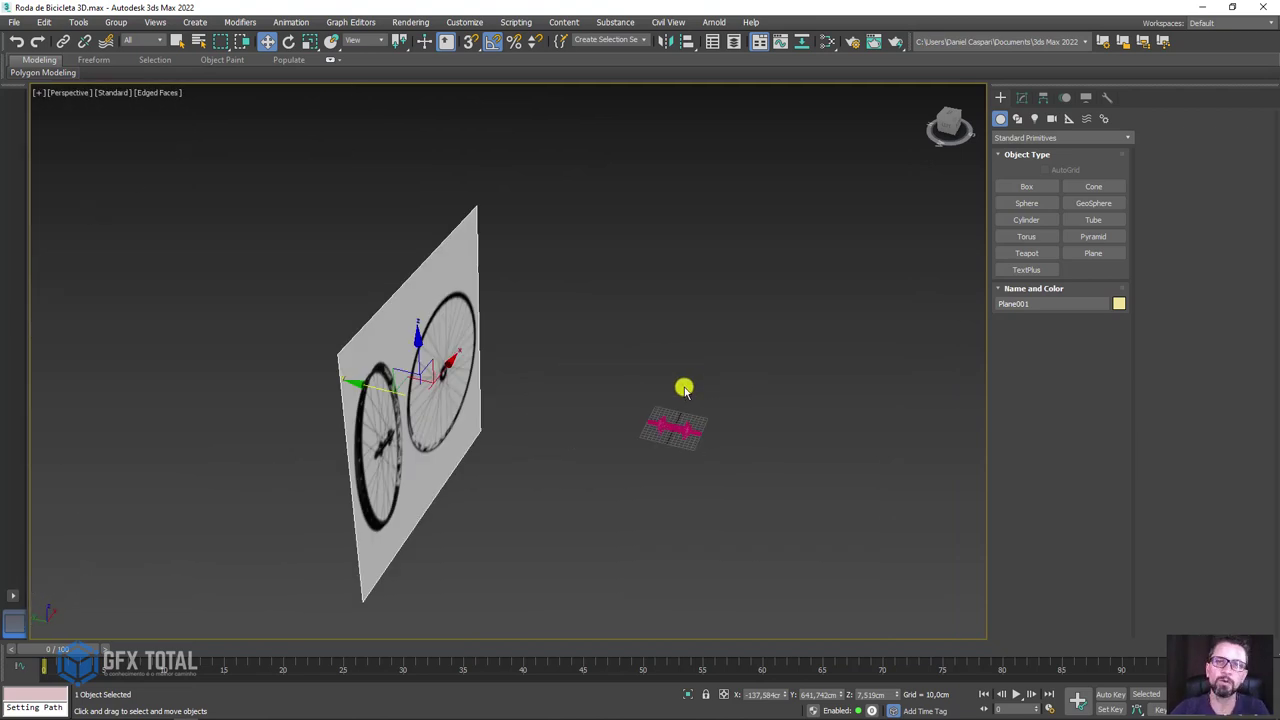
- Draw a two-point straight line above the hub in the Left view
key("l")
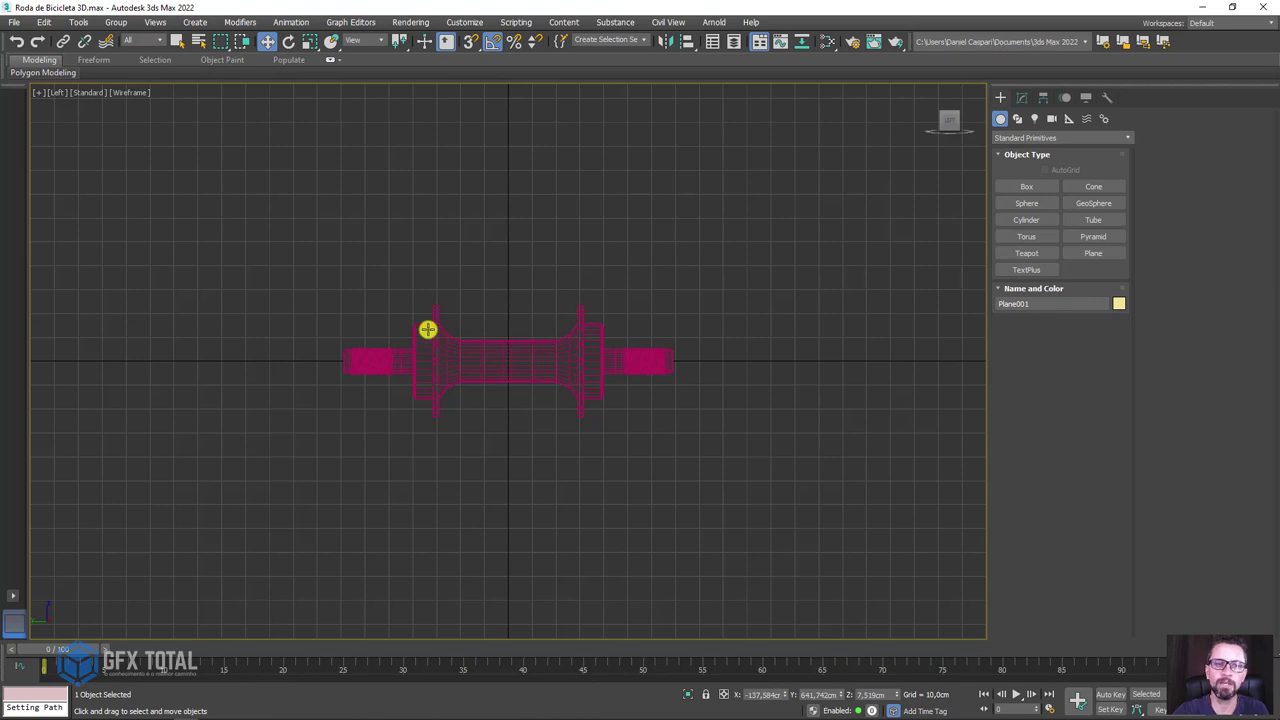
middle_click_drag(633, 301, 655, 368)
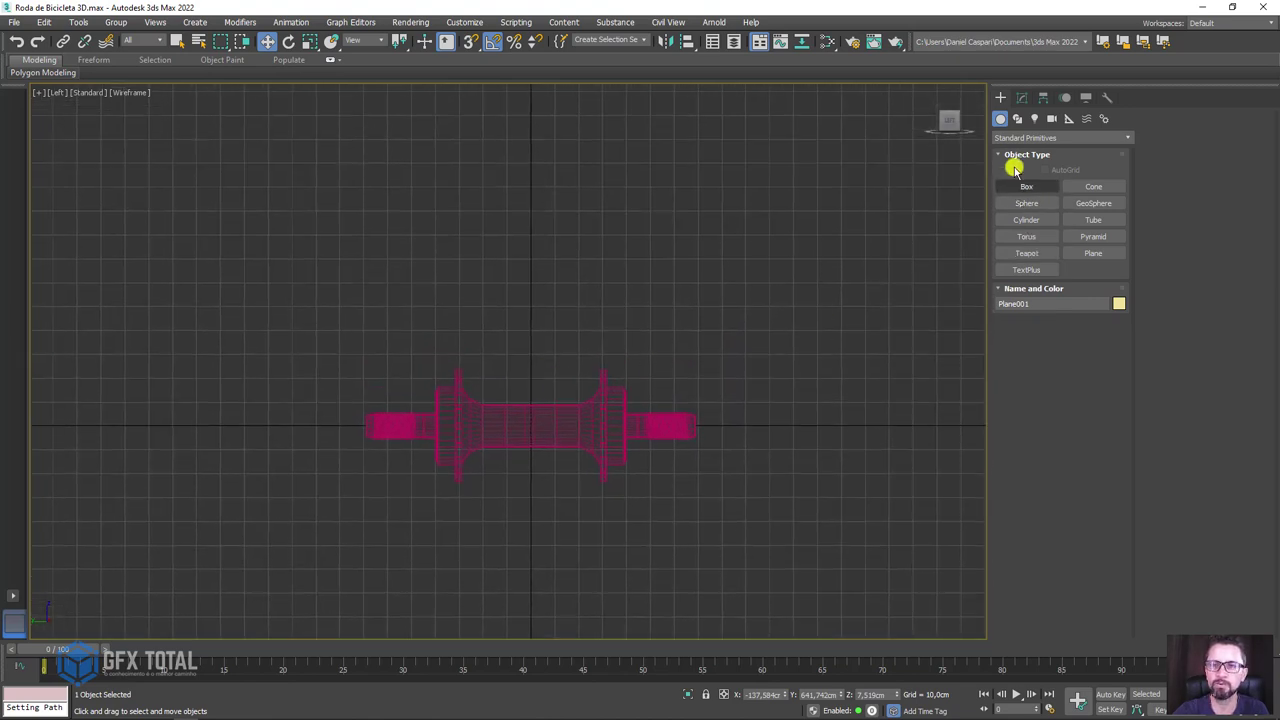
left_click(1018, 118)
left_click(1031, 205)
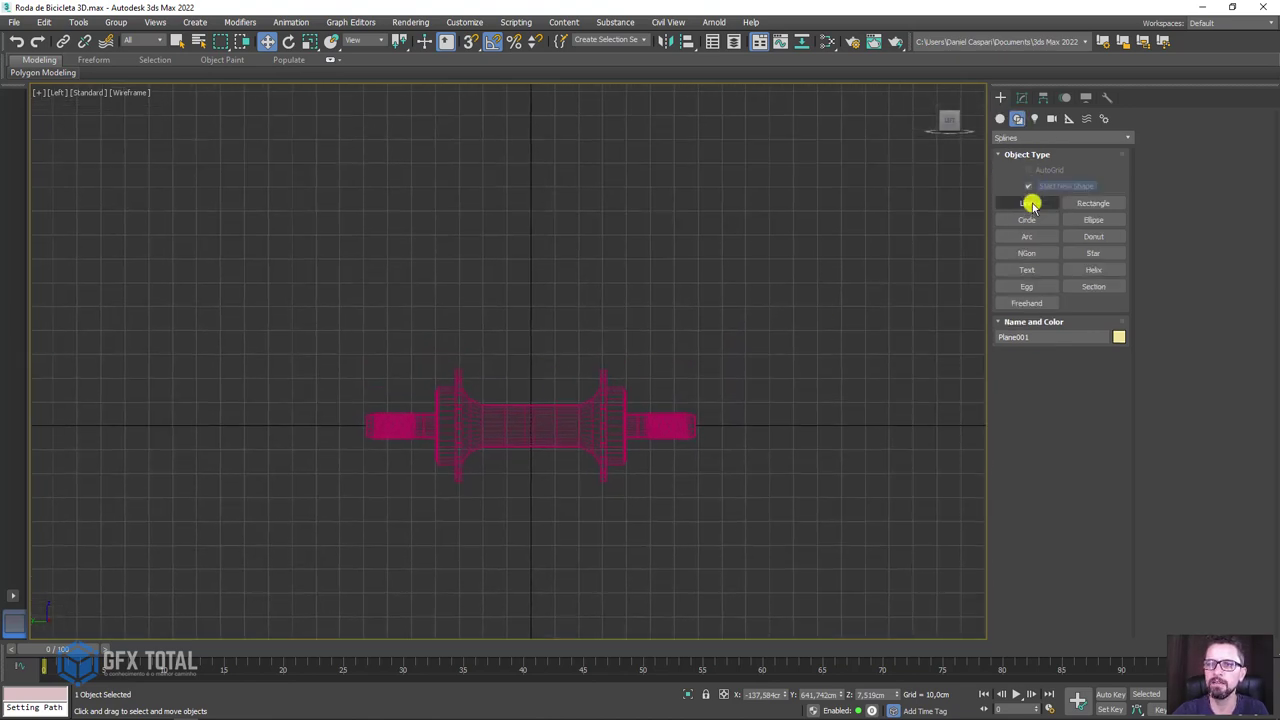
left_click(594, 308)
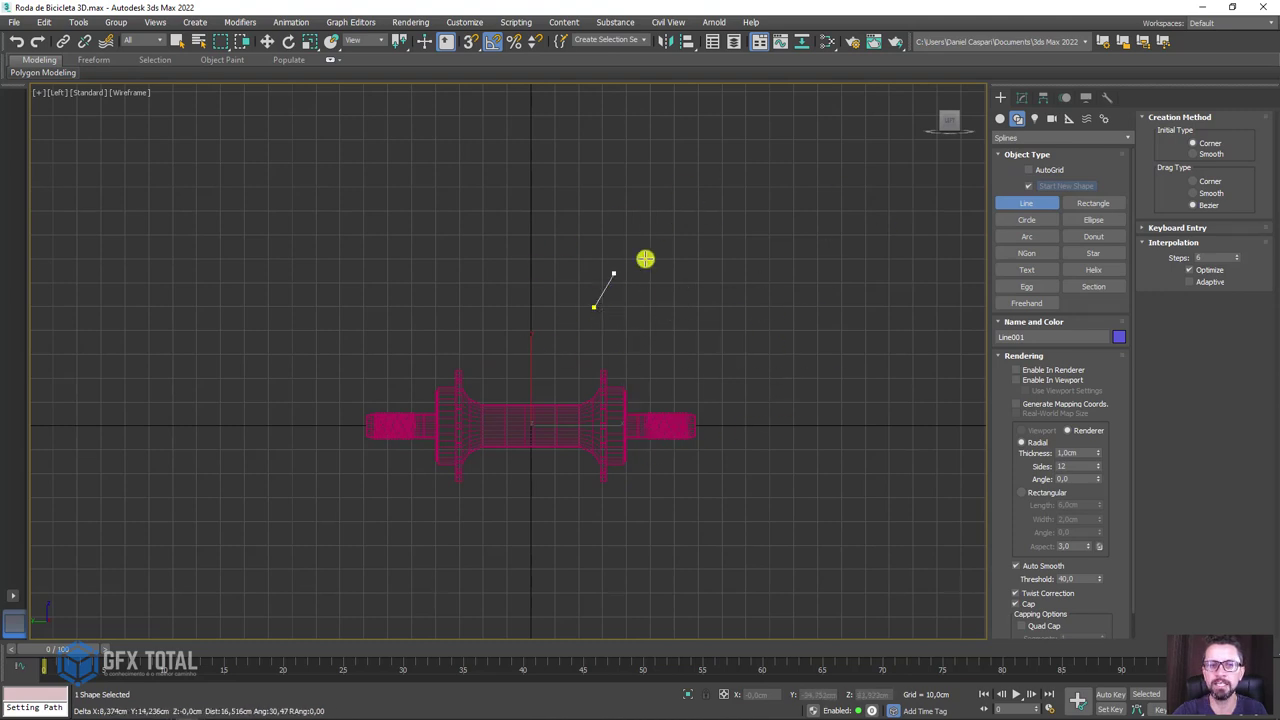
left_click(720, 307)
right_click(890, 308)
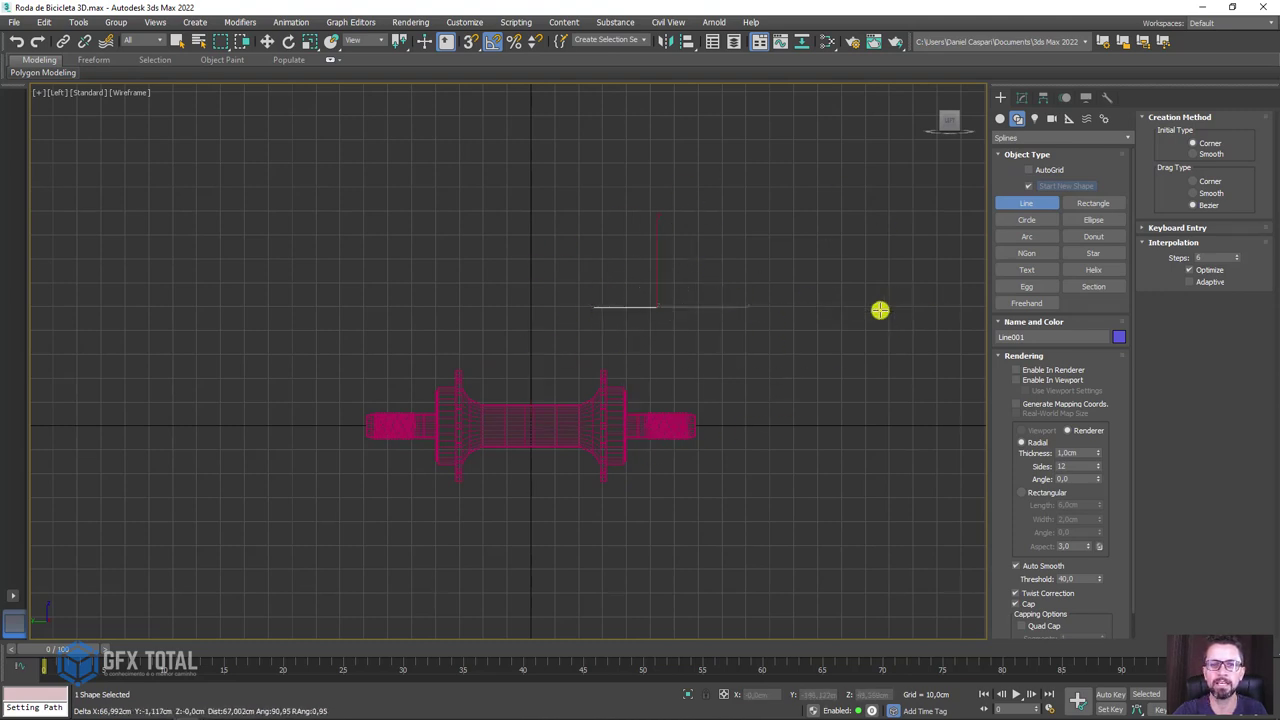
- Align the line to the hub on X, Y and Z positions, pivot point to pivot point
left_click(688, 41)
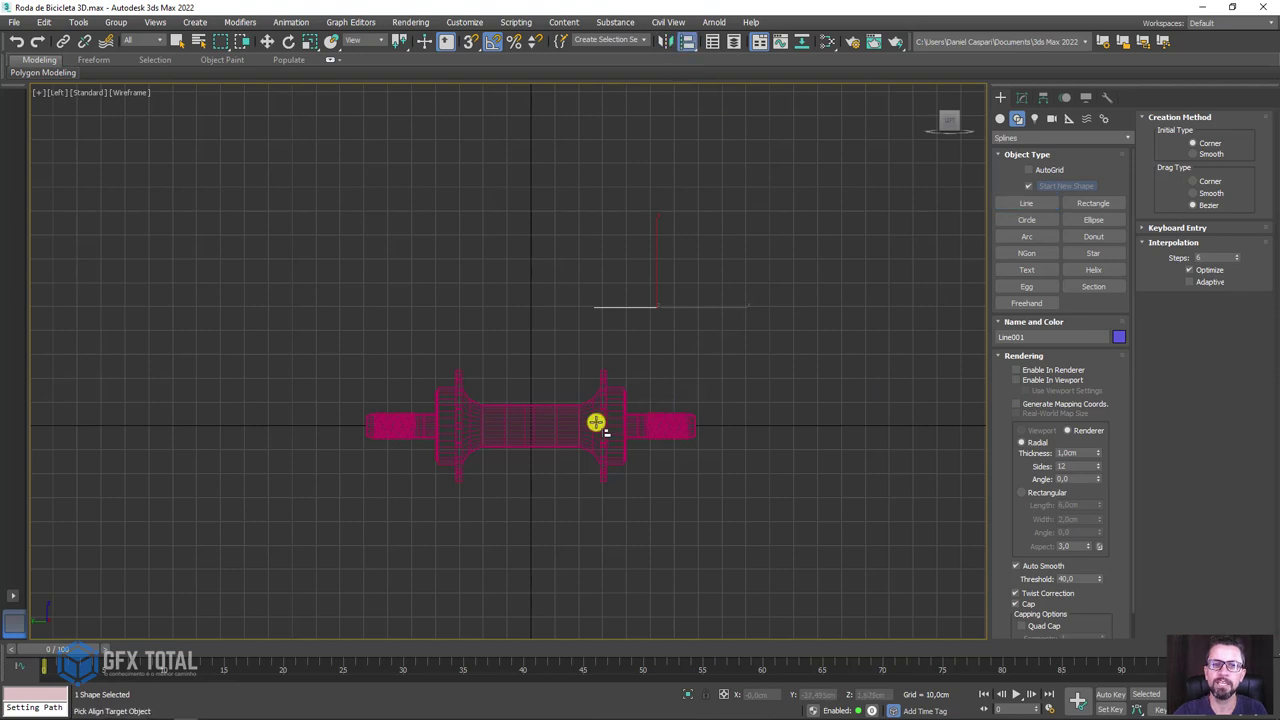
left_click(594, 424)
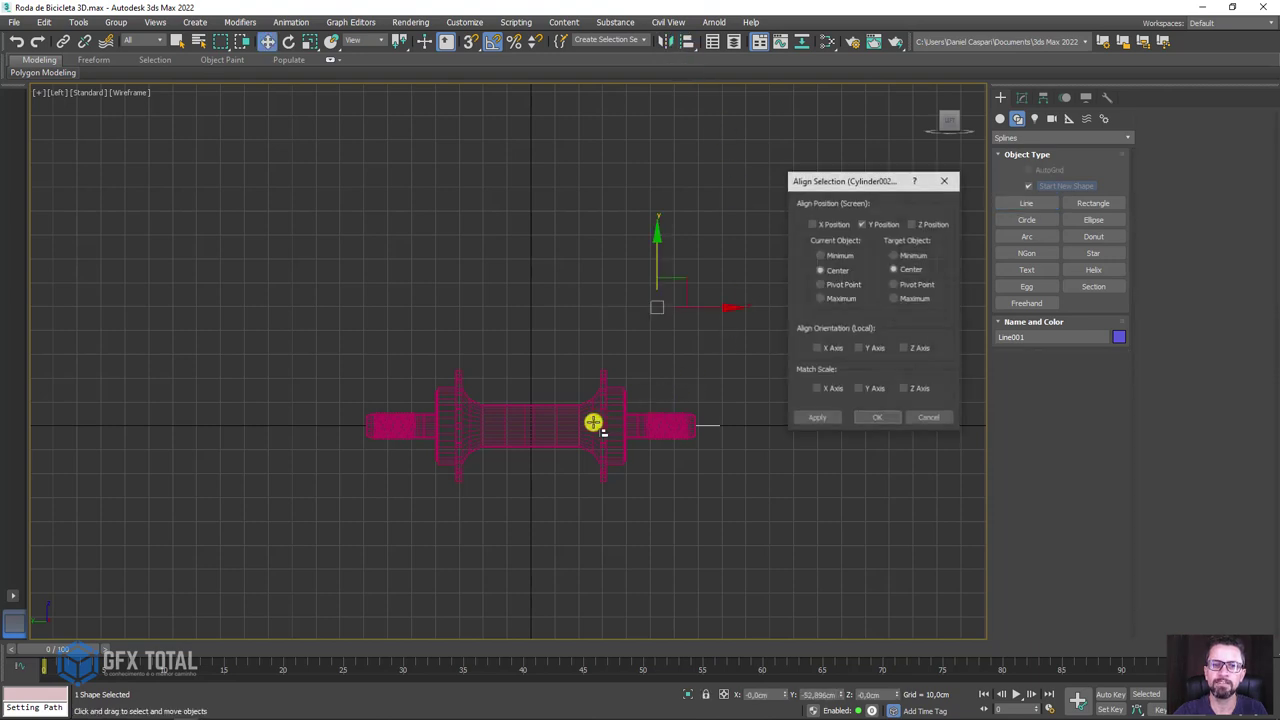
left_click(822, 225)
left_click(915, 223)
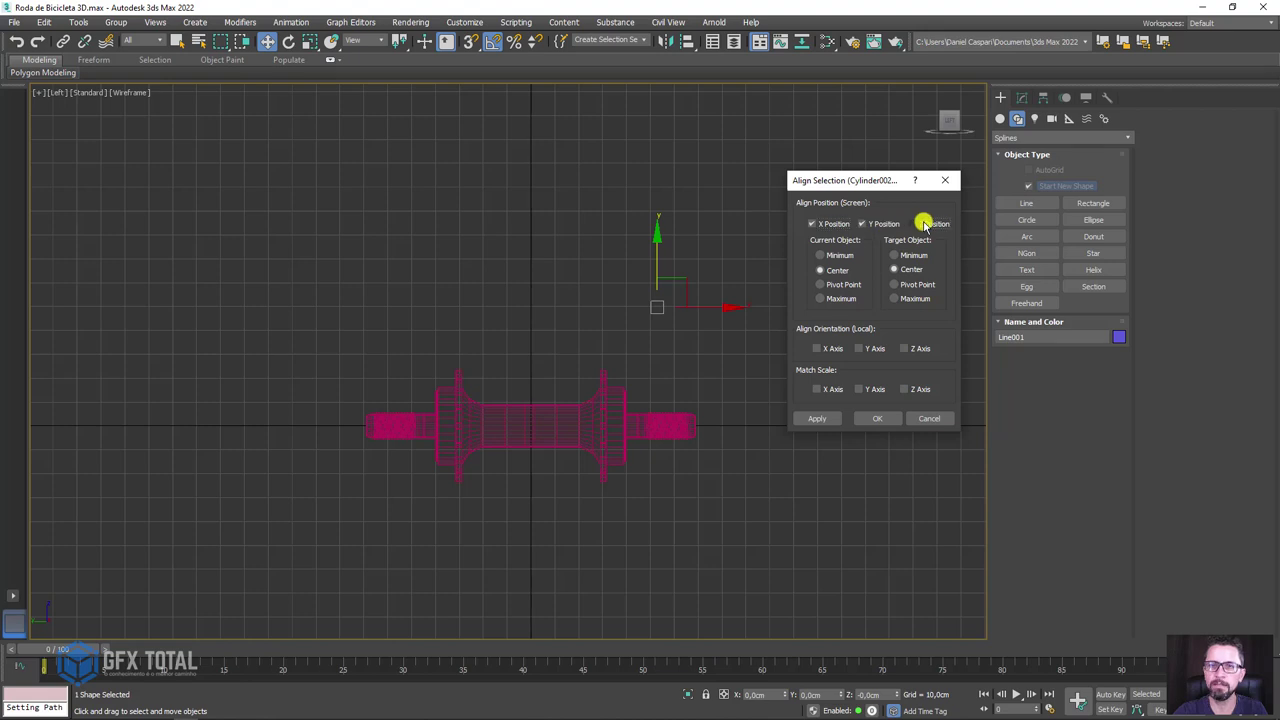
left_click(843, 283)
left_click(896, 284)
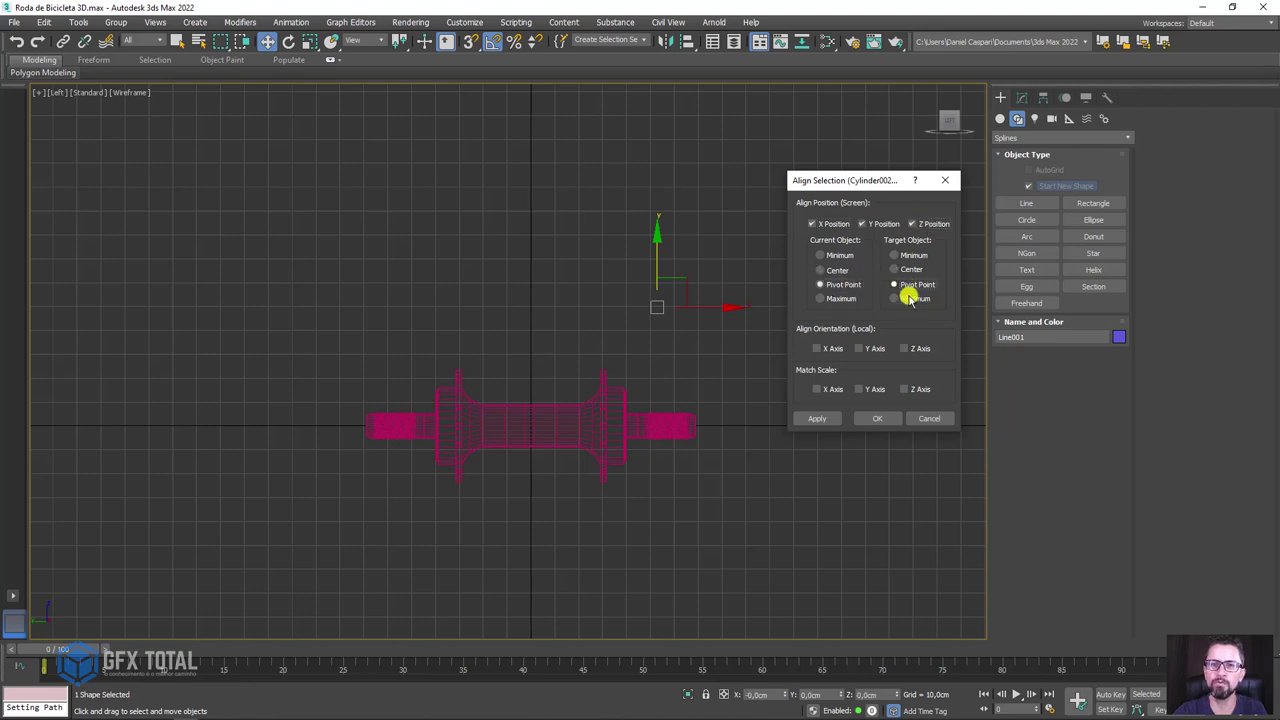
left_click(877, 419)
mouse_move(597, 434)
middle_mouse_down("alt")
mouse_move(600, 460)
mouse_move(543, 489)
mouse_move(507, 468)
mouse_move(649, 446)
mouse_move(583, 406)
middle_mouse_up("alt")
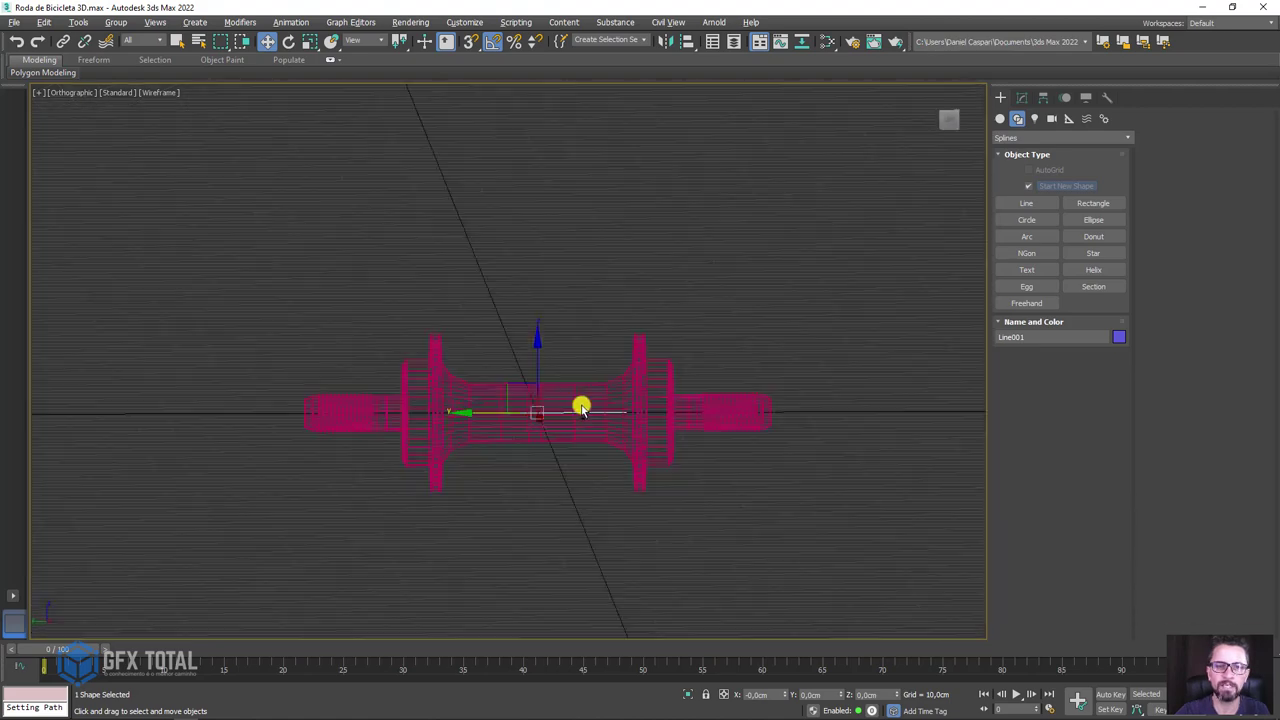
- Select the line's segment and lift it up in Z above the hub
left_click(1021, 97)
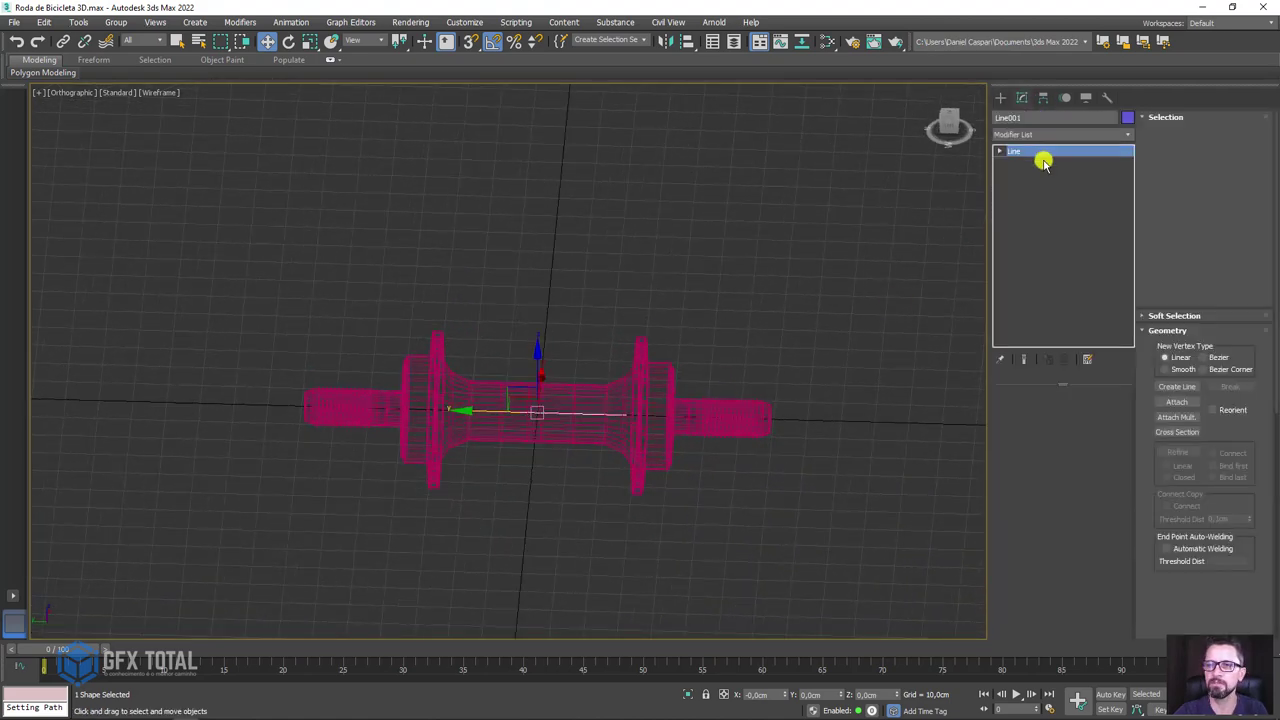
left_click(999, 150)
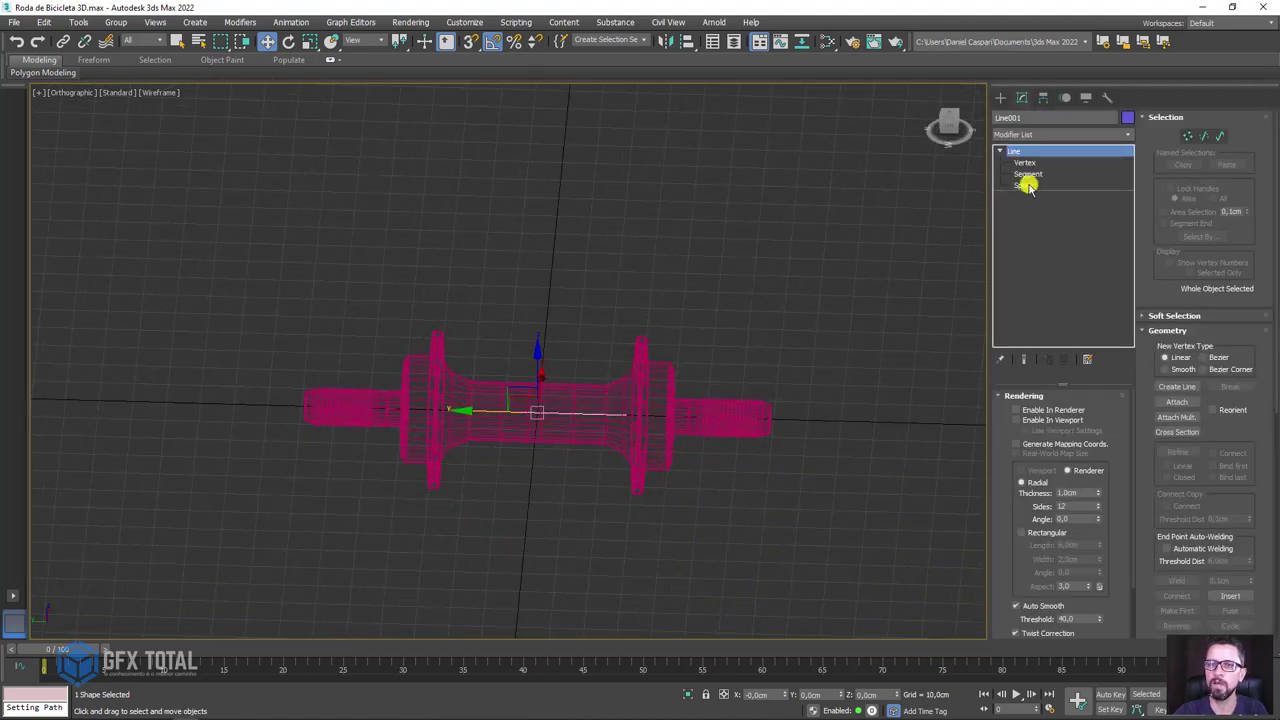
left_click(1027, 186)
left_click(1028, 174)
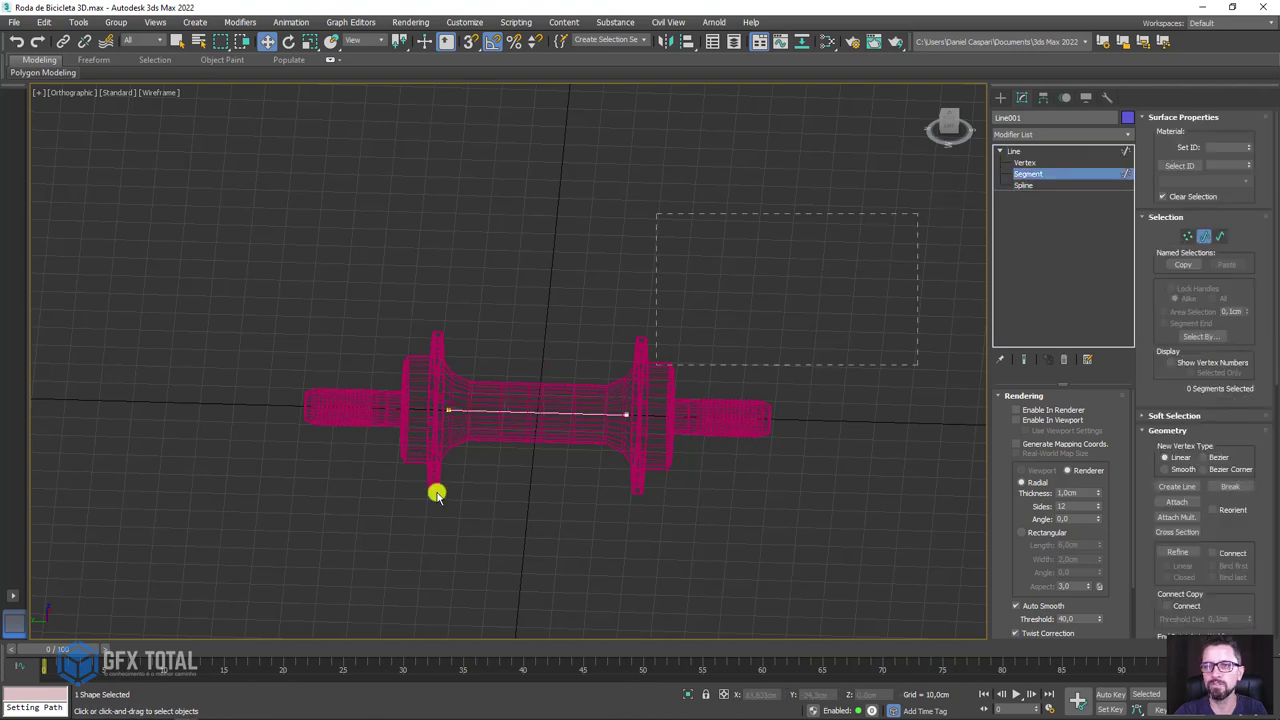
left_click(560, 412)
middle_click_drag(649, 460, 579, 344, "alt")
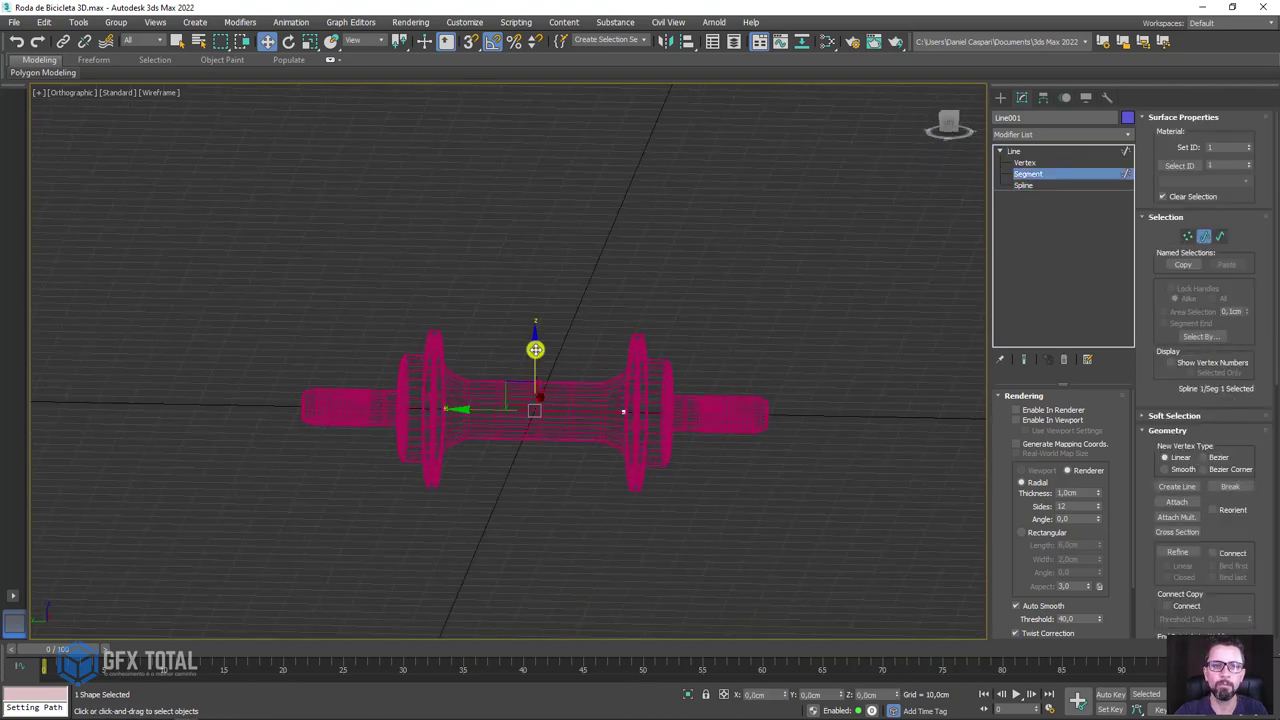
left_click_drag(535, 362, 543, 130)
middle_click_drag(631, 283, 665, 450, "alt")
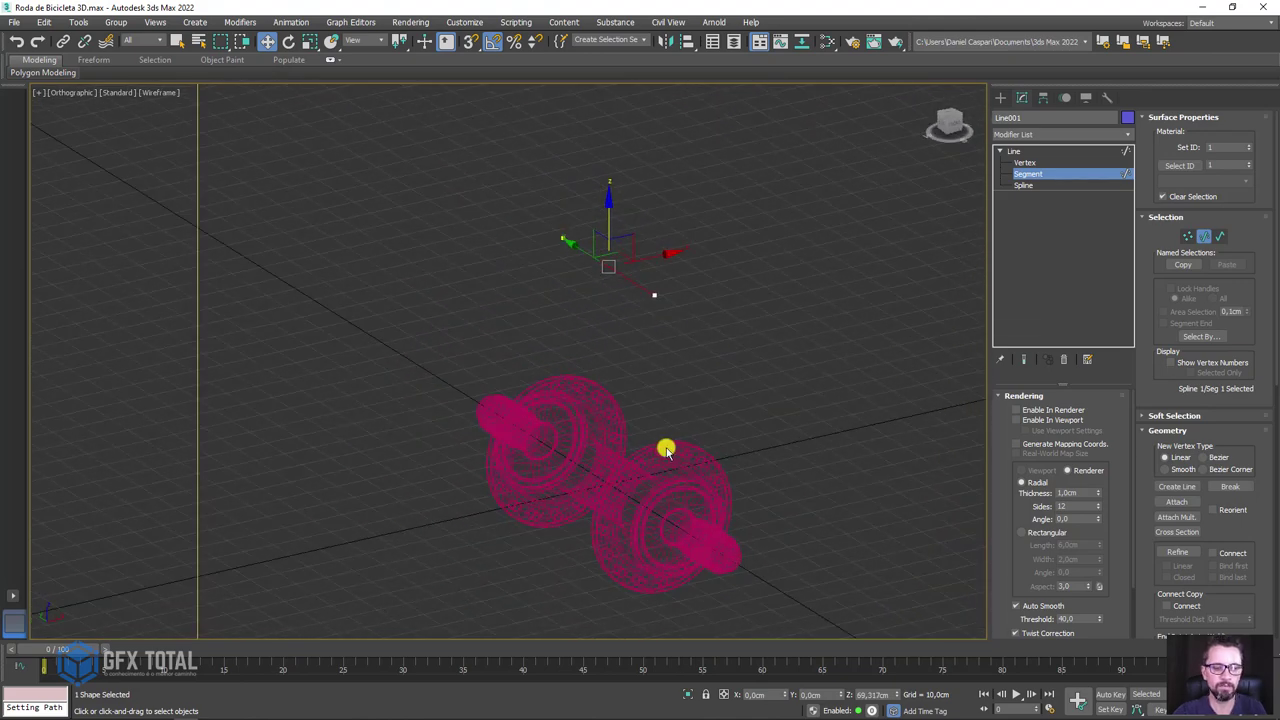
key("F3")
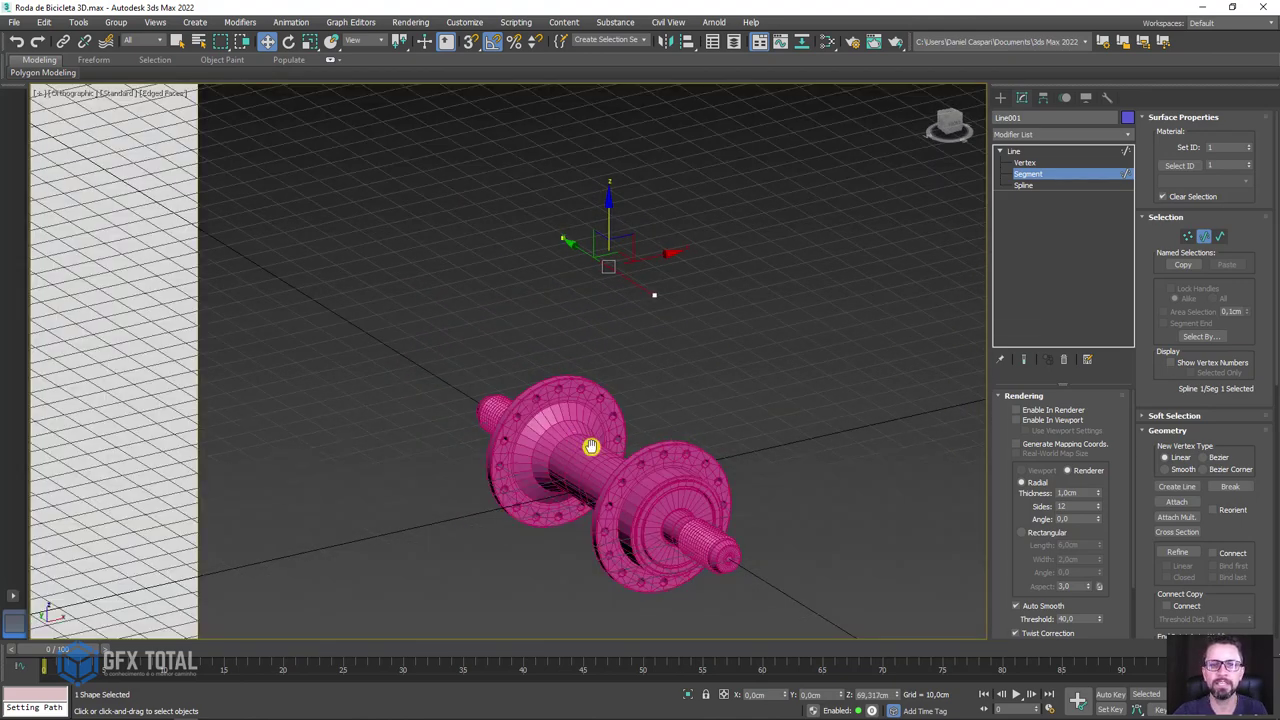
mouse_move(591, 446)
middle_mouse_down("alt")
mouse_move(706, 449)
mouse_move(649, 526)
mouse_move(626, 432)
mouse_move(690, 432)
middle_mouse_up("alt")
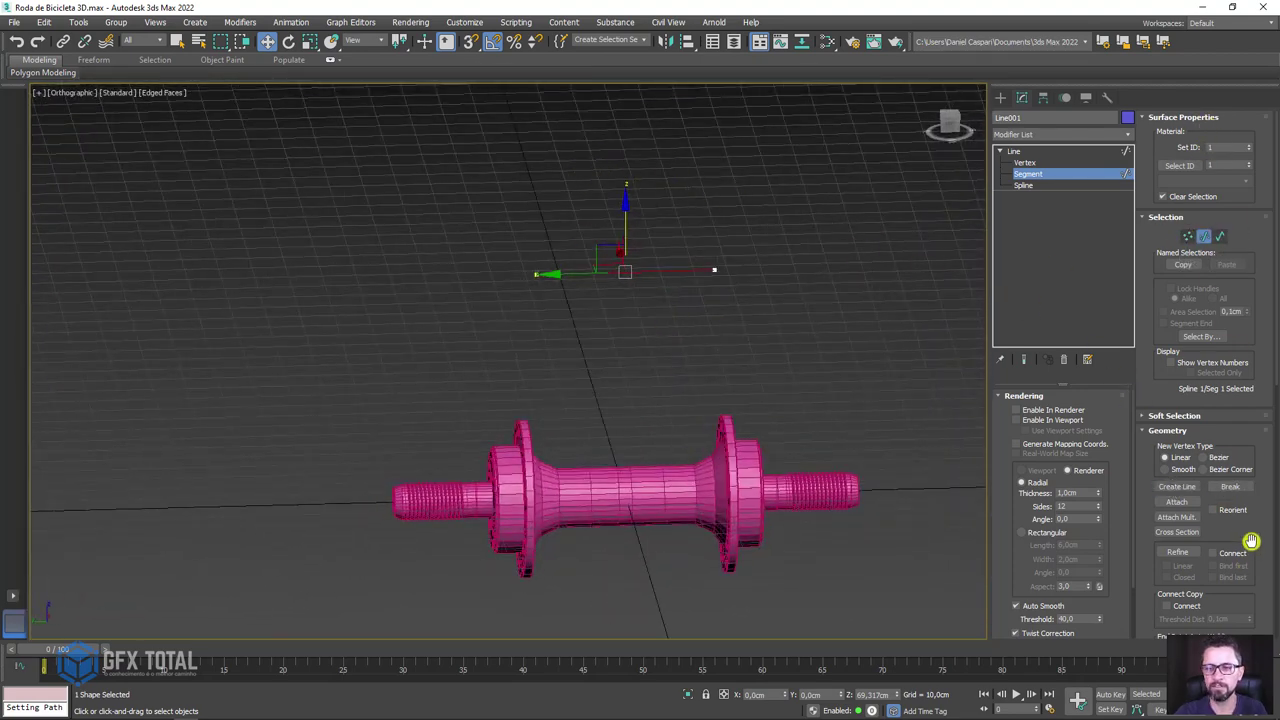
- Divide the segment to add 5 evenly spaced points
left_click_drag(1250, 541, 1250, 40)
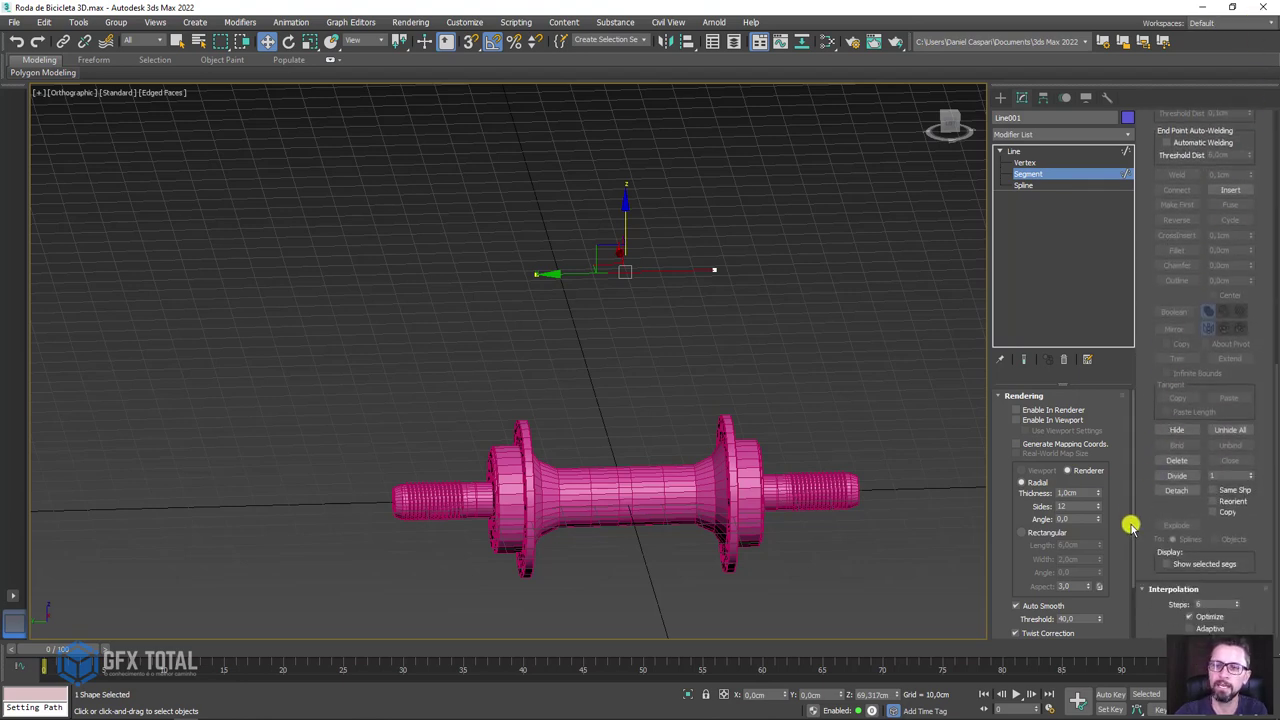
left_click(1175, 477)
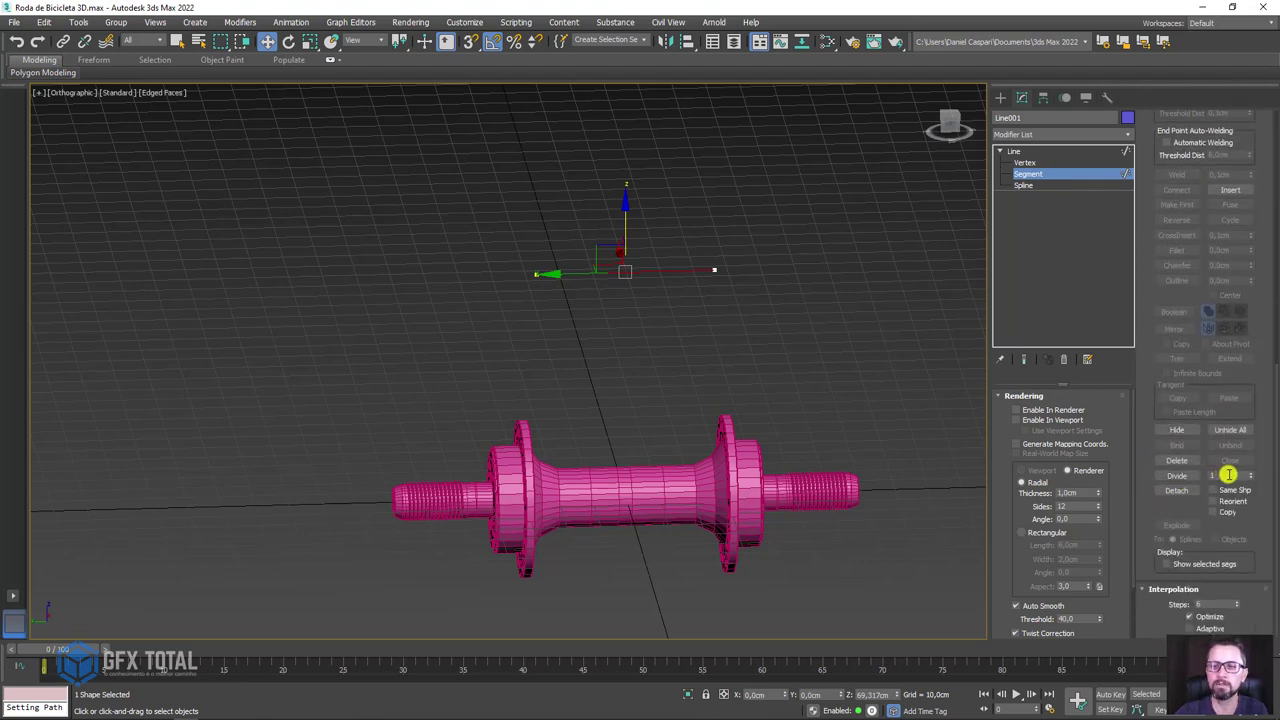
left_click(1215, 477)
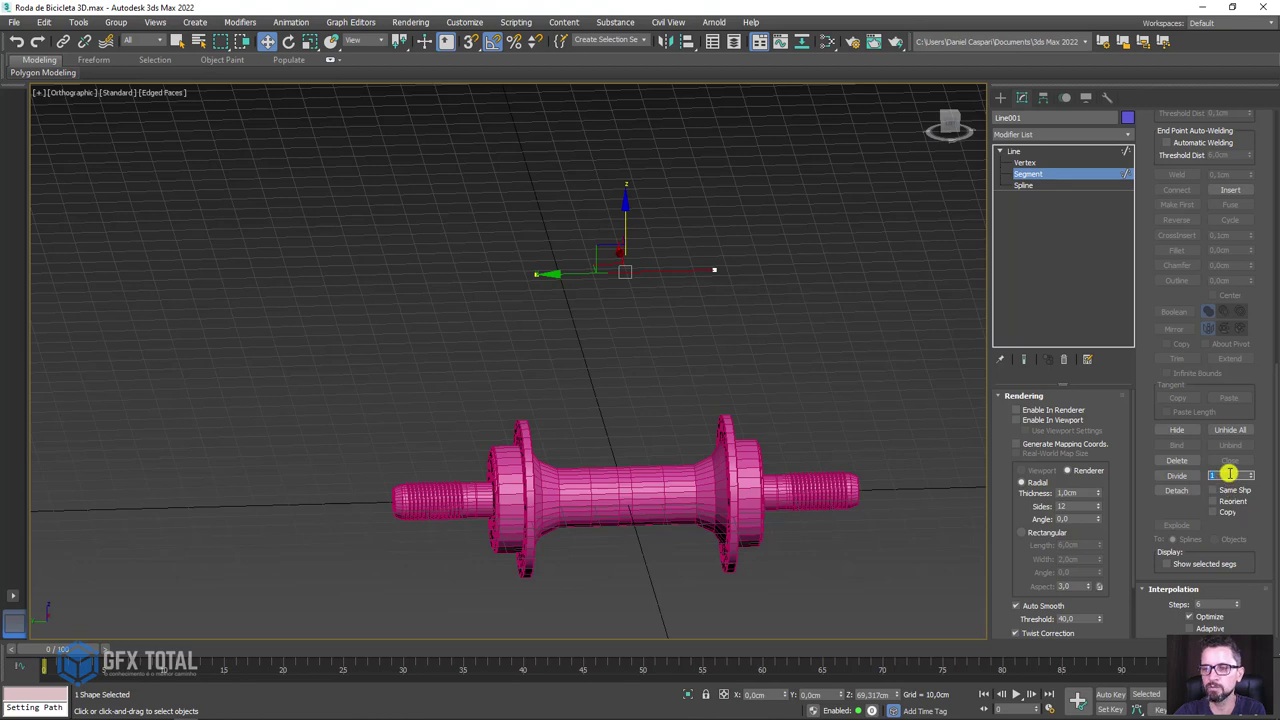
type("5")
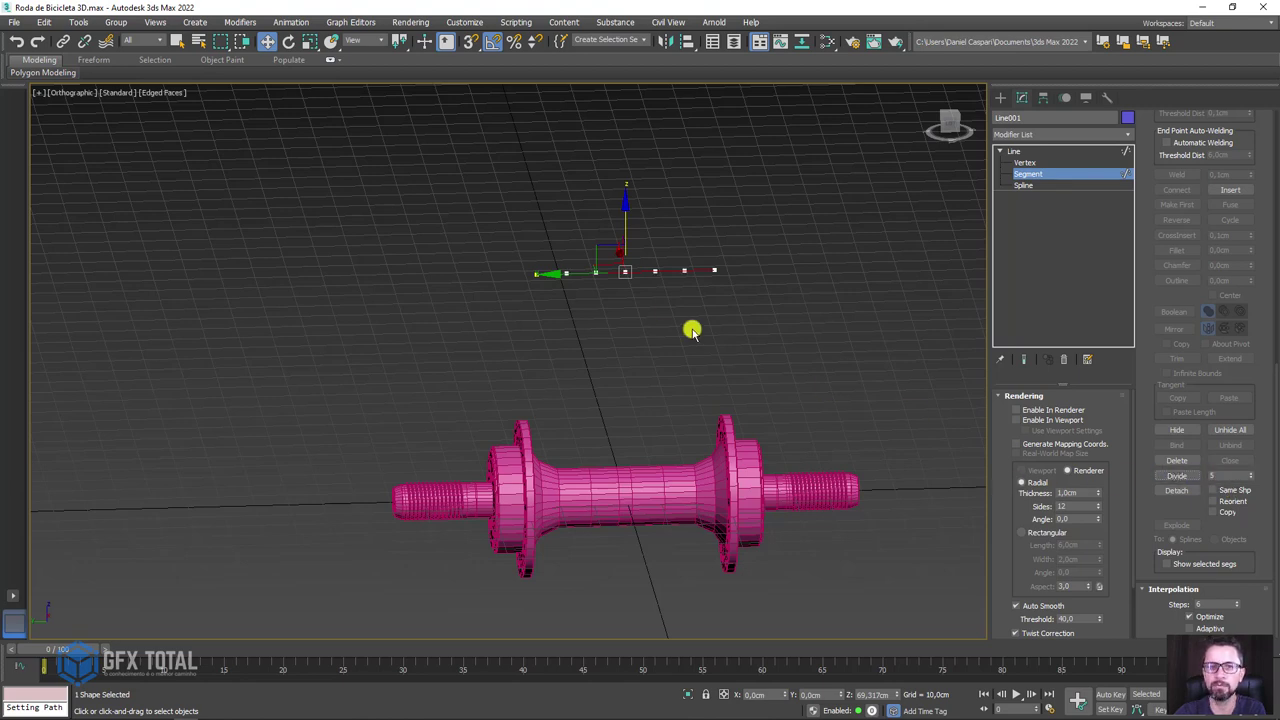
scroll(652, 271, "up", 4)
- Drag the inner vertices down to bend the line into a shallow U-shaped curve
left_click(1024, 162)
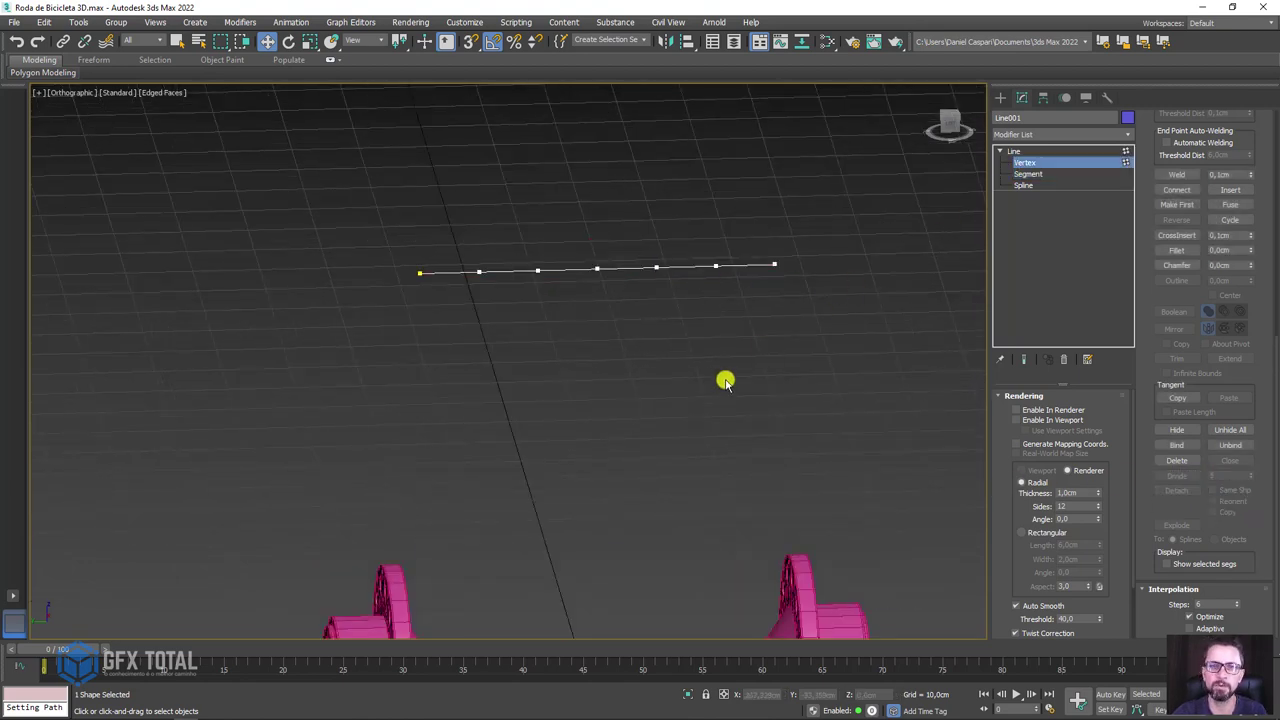
left_click_drag(743, 357, 490, 232)
middle_click_drag(569, 289, 480, 209, "alt")
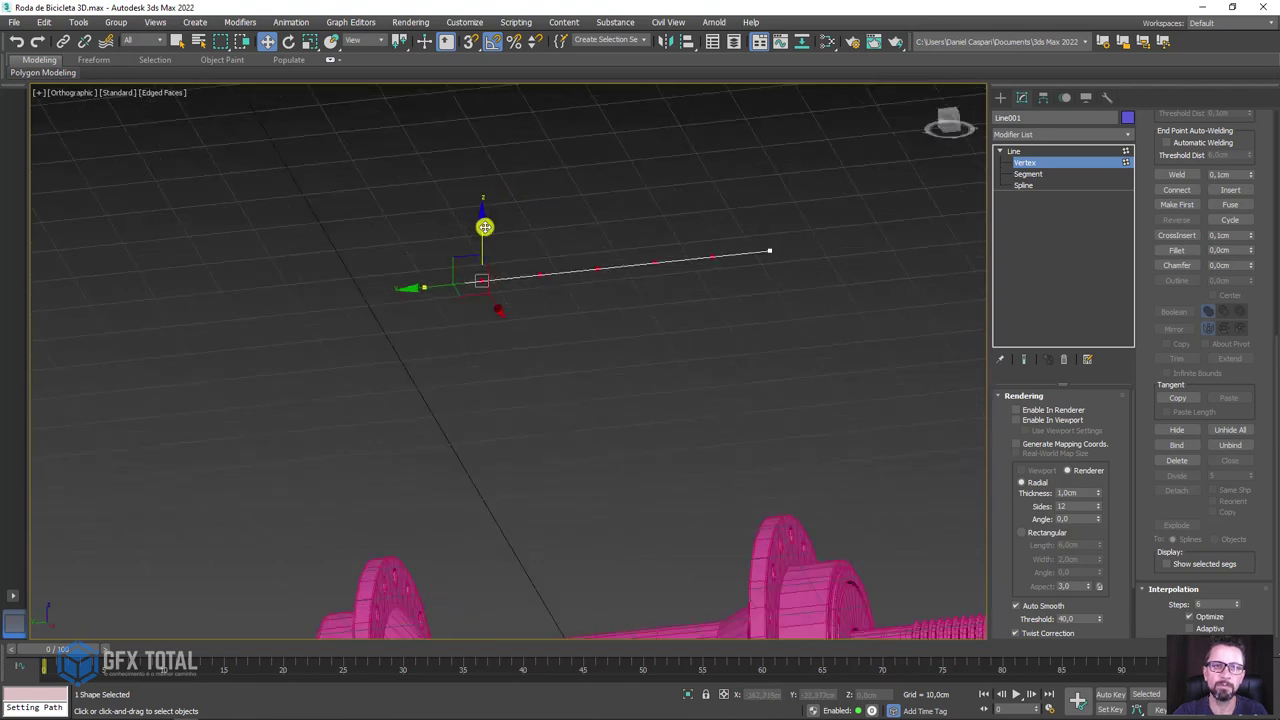
left_click_drag(484, 227, 481, 283)
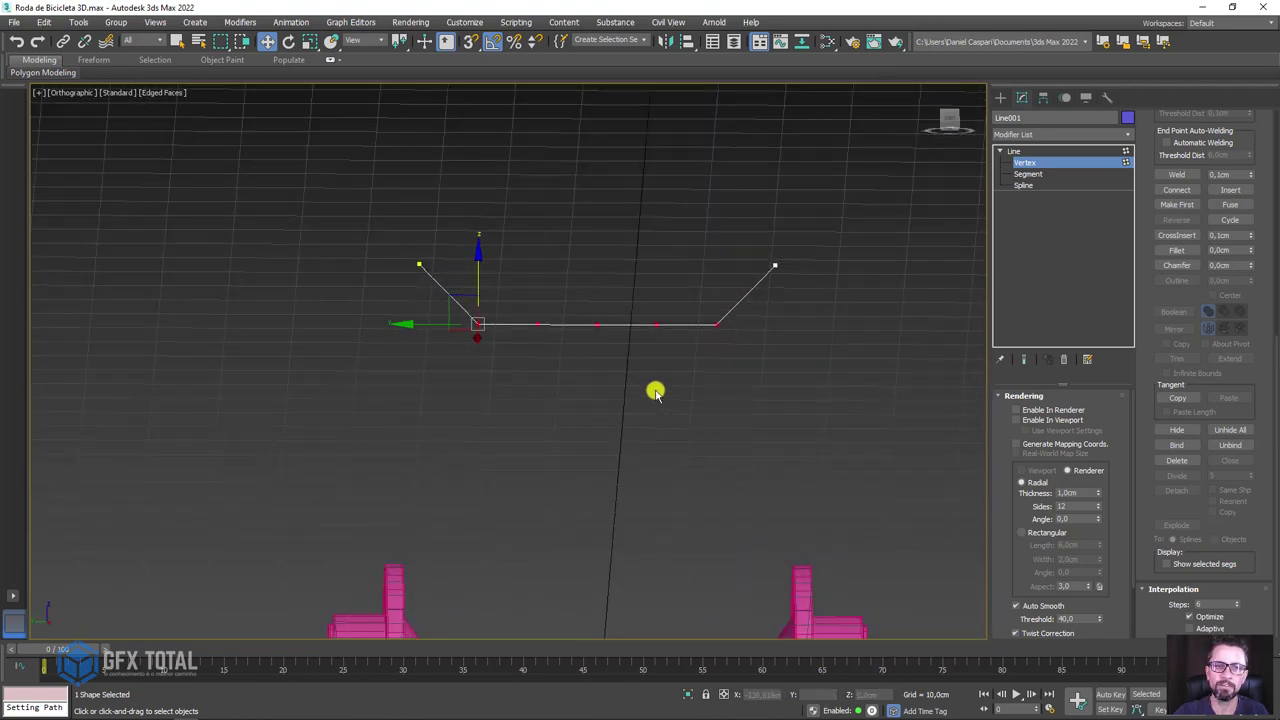
left_click(537, 324)
left_click_drag(537, 276, 668, 395)
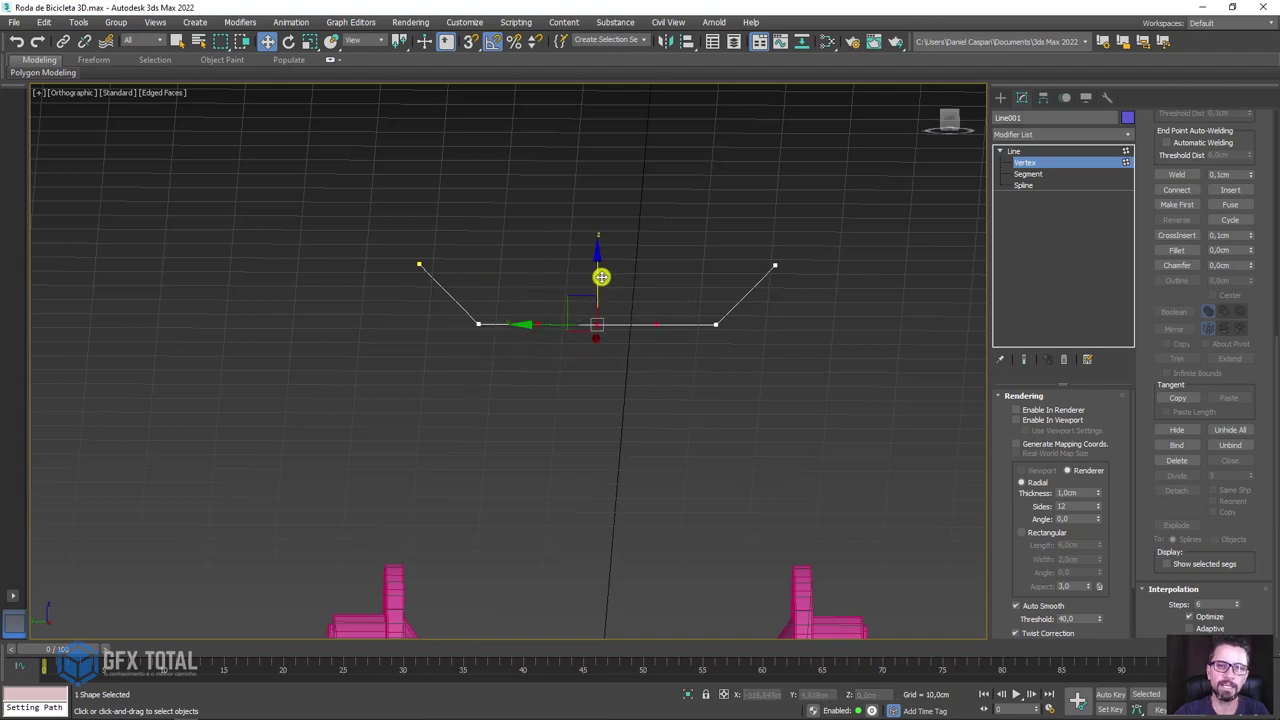
left_click_drag(601, 277, 599, 310)
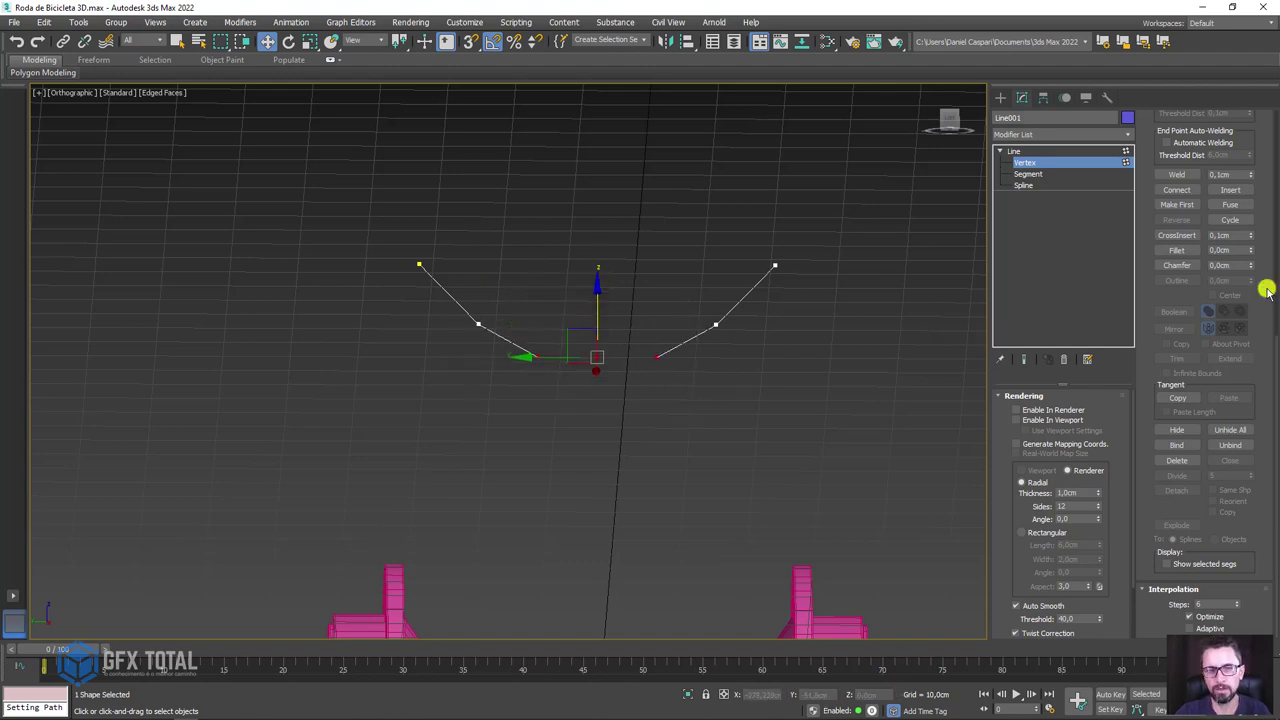
left_click(598, 305)
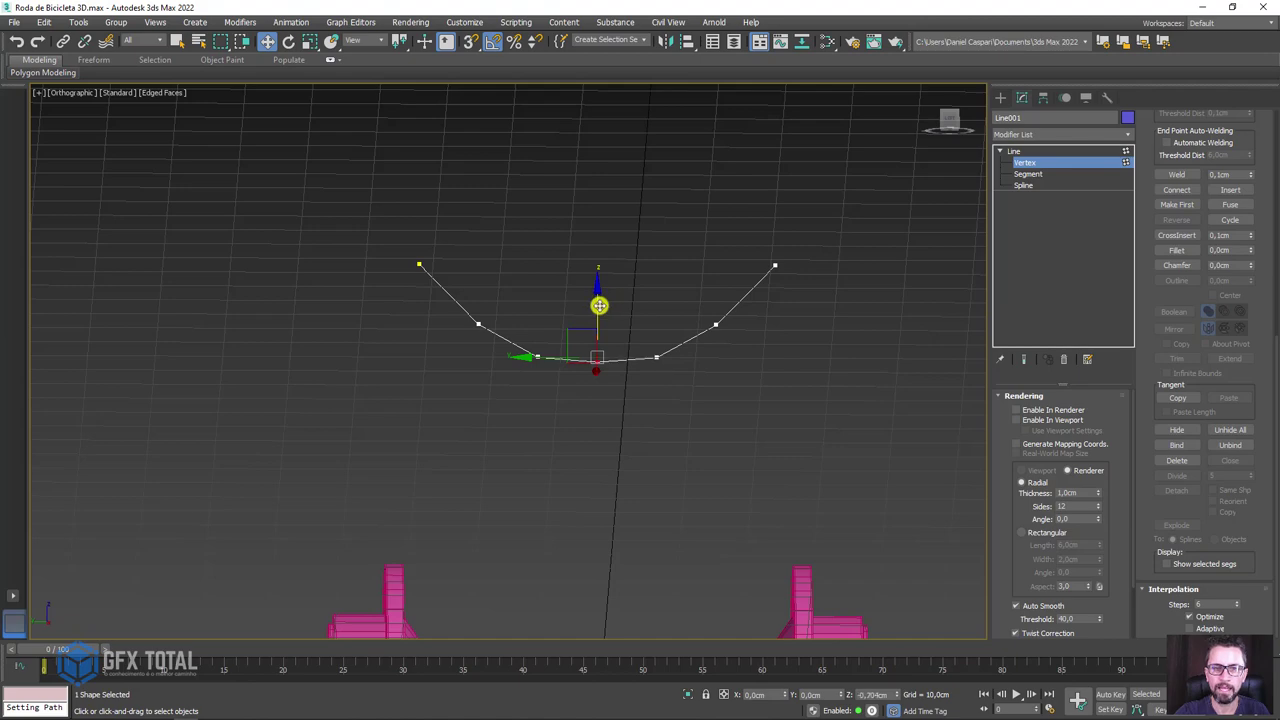
left_click(280, 588)
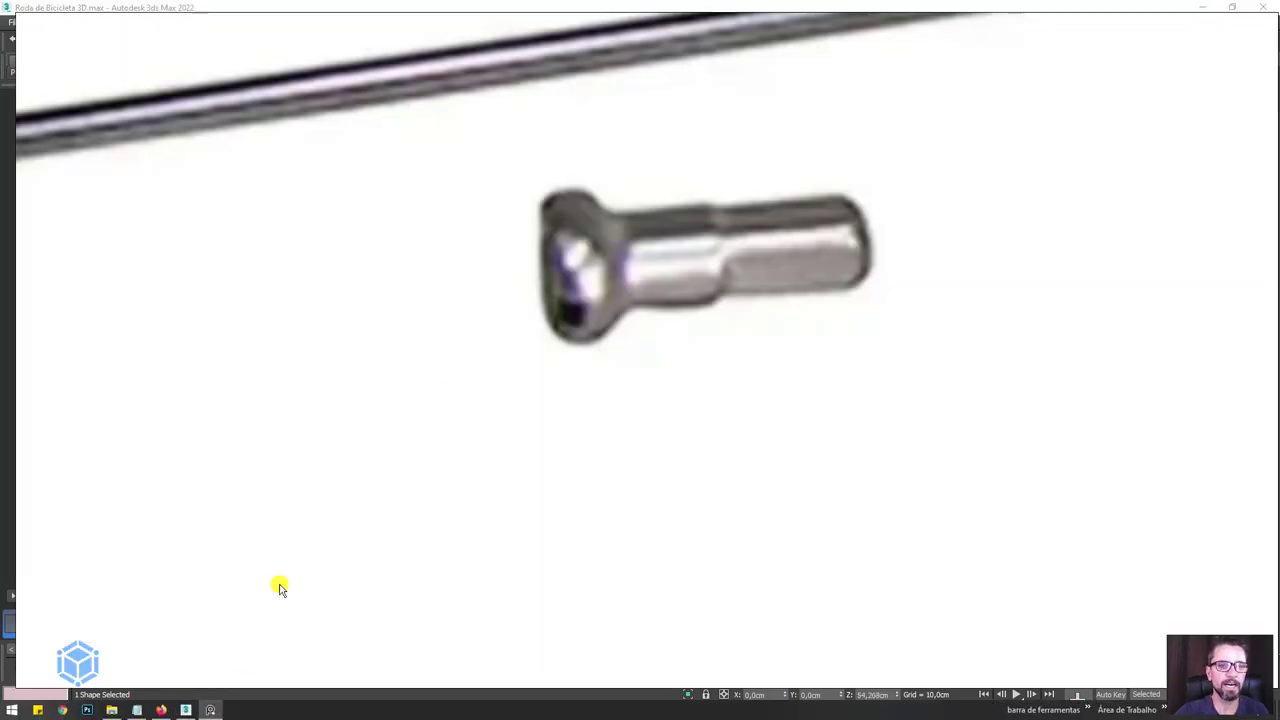
scroll(489, 391, "down", 5)
scroll(520, 380, "up", 2)
scroll(383, 360, "up", 3)
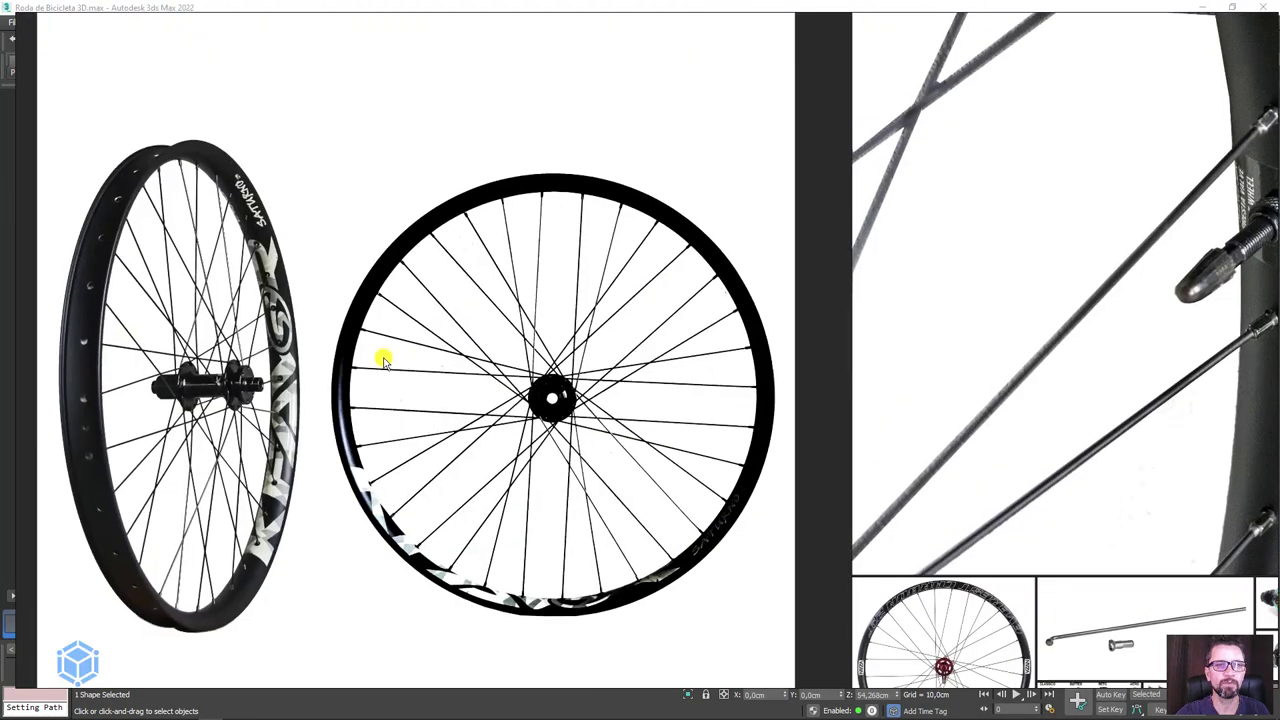
scroll(623, 429, "down", 1)
scroll(509, 249, "up", 1)
scroll(591, 303, "up", 3)
scroll(540, 287, "up", 1)
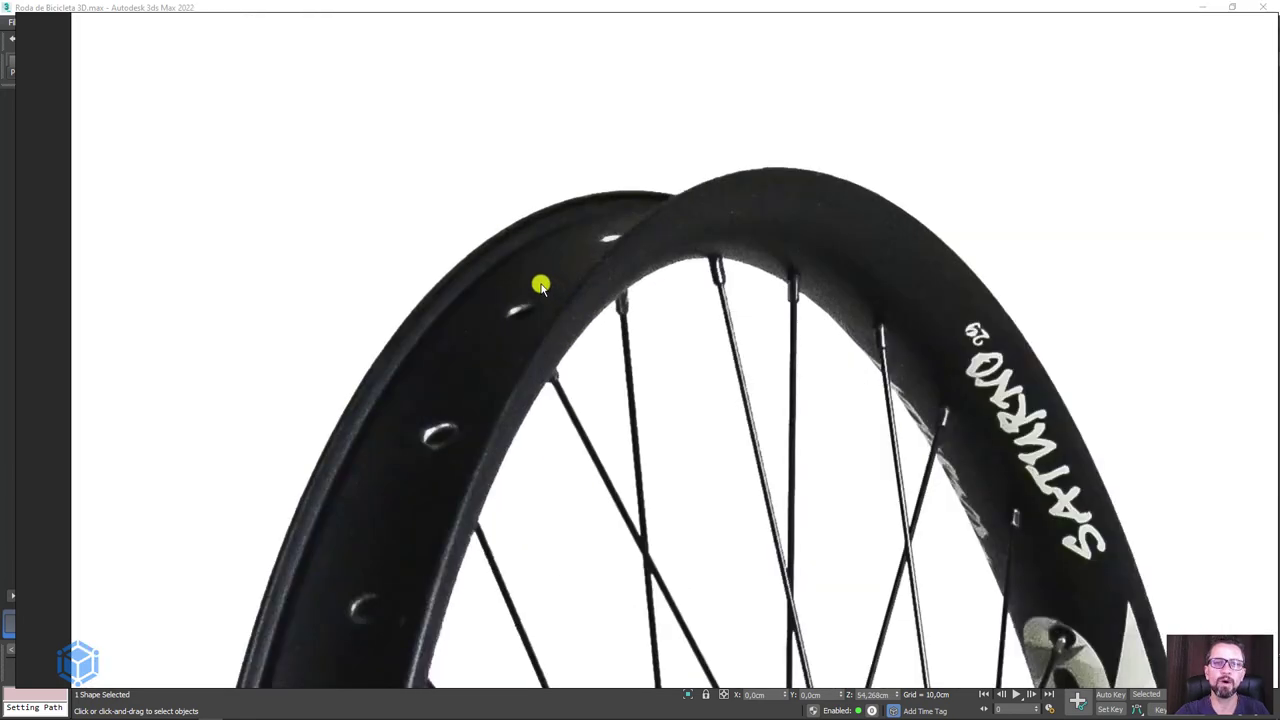
mouse_move(502, 247)
left_mouse_down()
mouse_move(531, 266)
mouse_move(640, 263)
mouse_move(714, 189)
mouse_move(703, 183)
mouse_move(694, 200)
left_mouse_up()
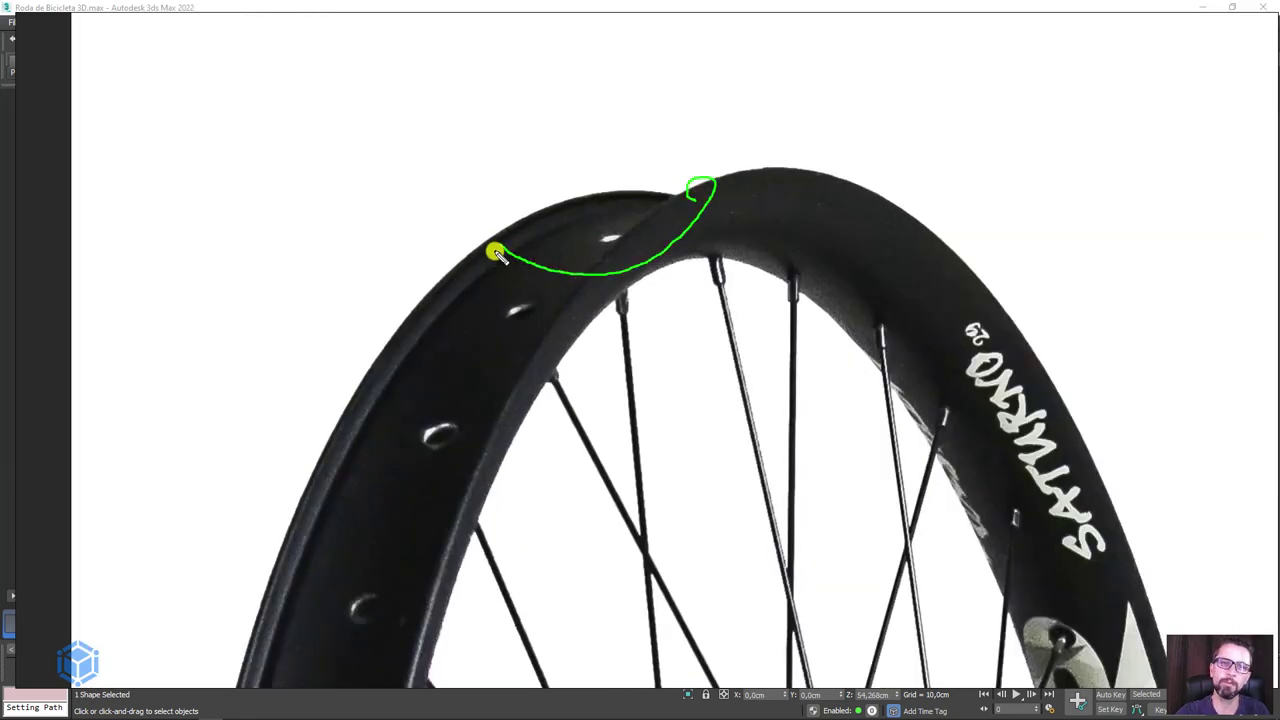
mouse_move(494, 251)
left_mouse_down()
mouse_move(514, 209)
mouse_move(530, 232)
left_mouse_up()
key("Escape")
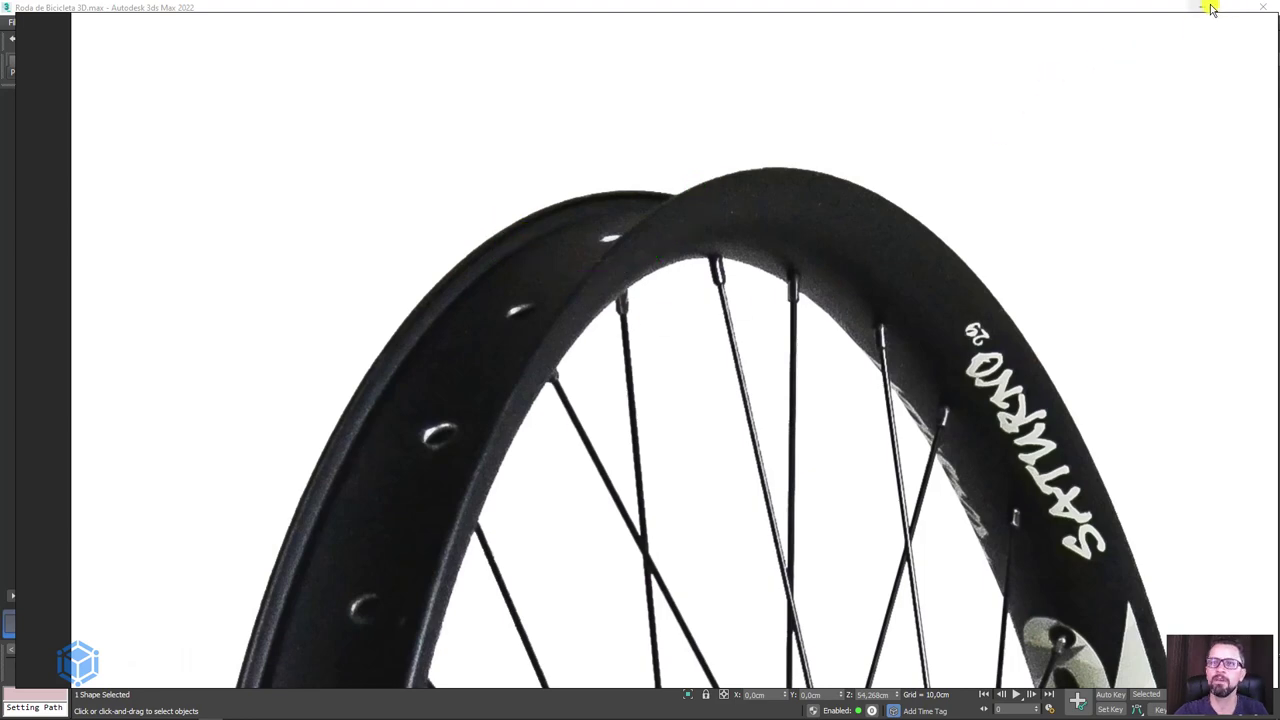
left_click(1203, 7)
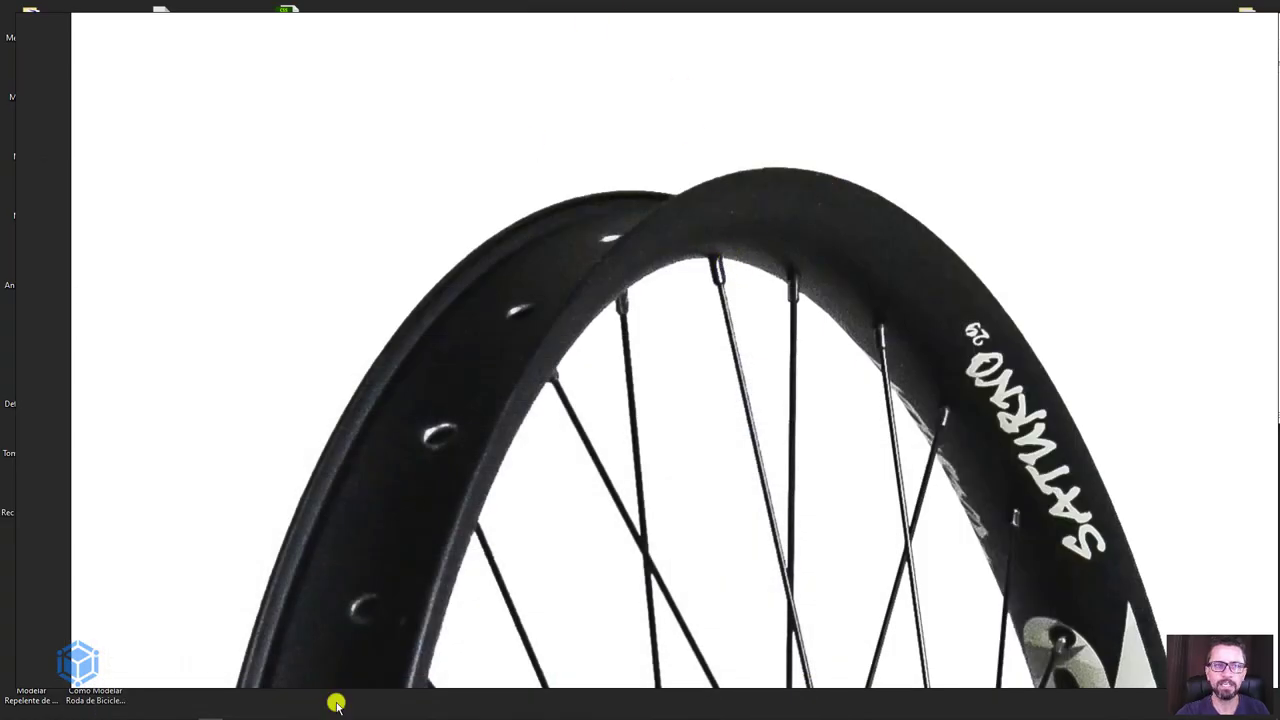
left_click(200, 706)
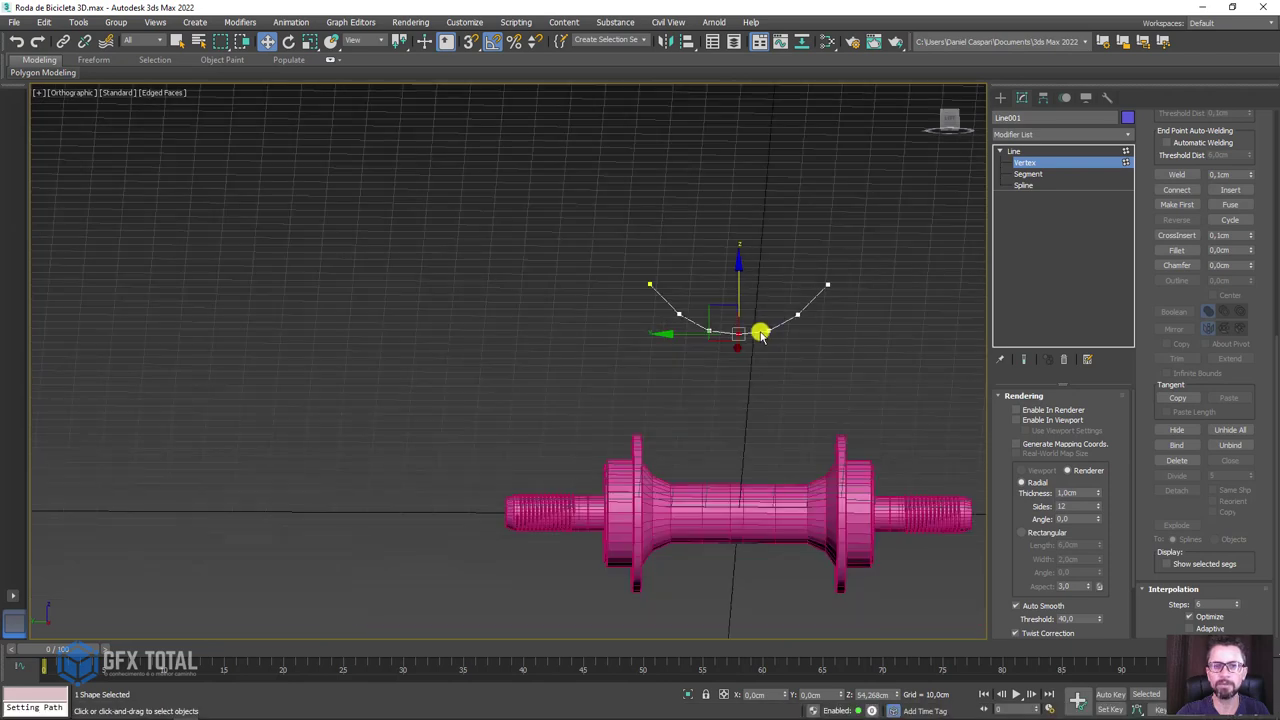
- Select Line001's vertices and scale them to reshape it into a smoother, rounder U curve
scroll(760, 335, "up", 5)
scroll(809, 334, "down", 3)
left_click(562, 290)
left_click_drag(451, 197, 730, 370)
key("e")
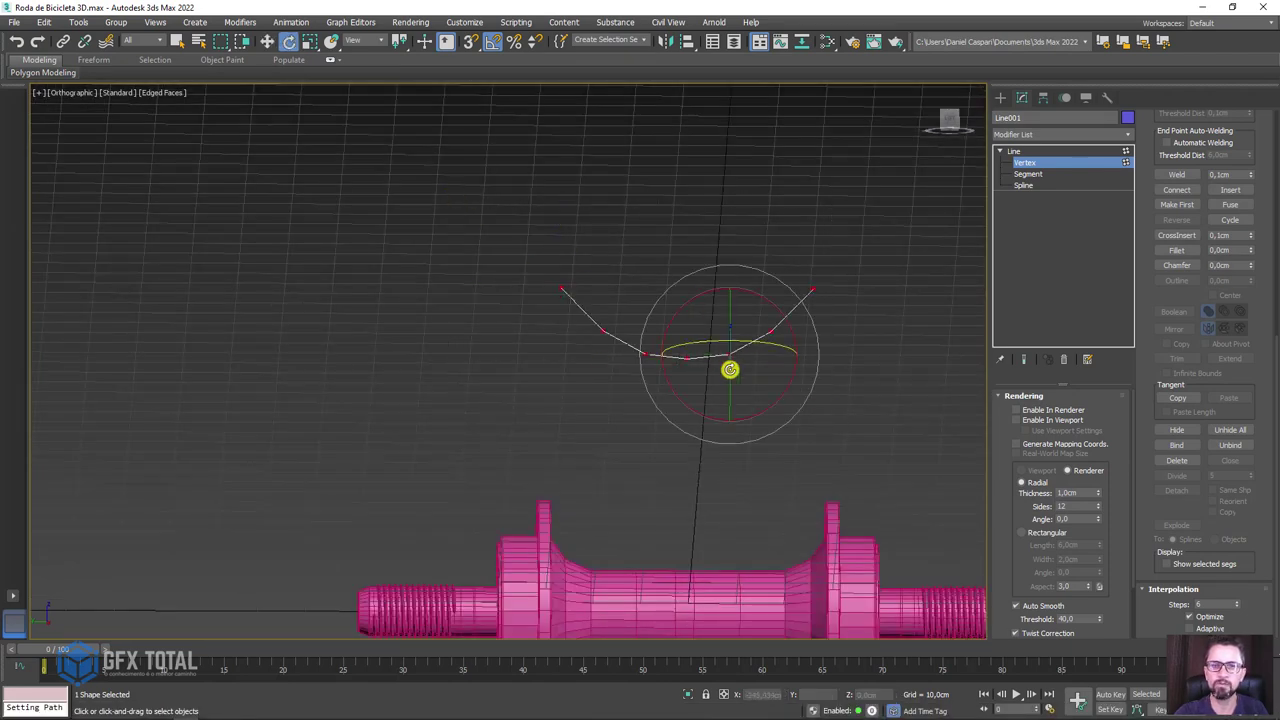
key("r")
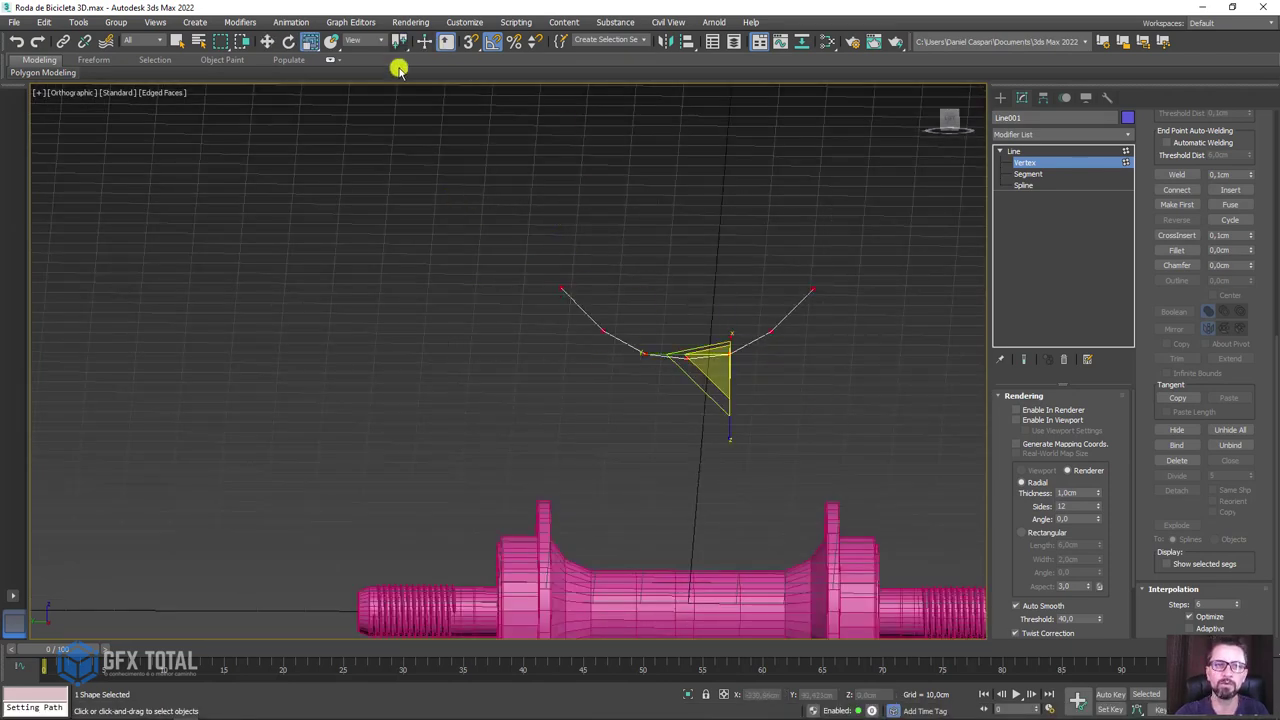
left_click_drag(398, 41, 400, 88)
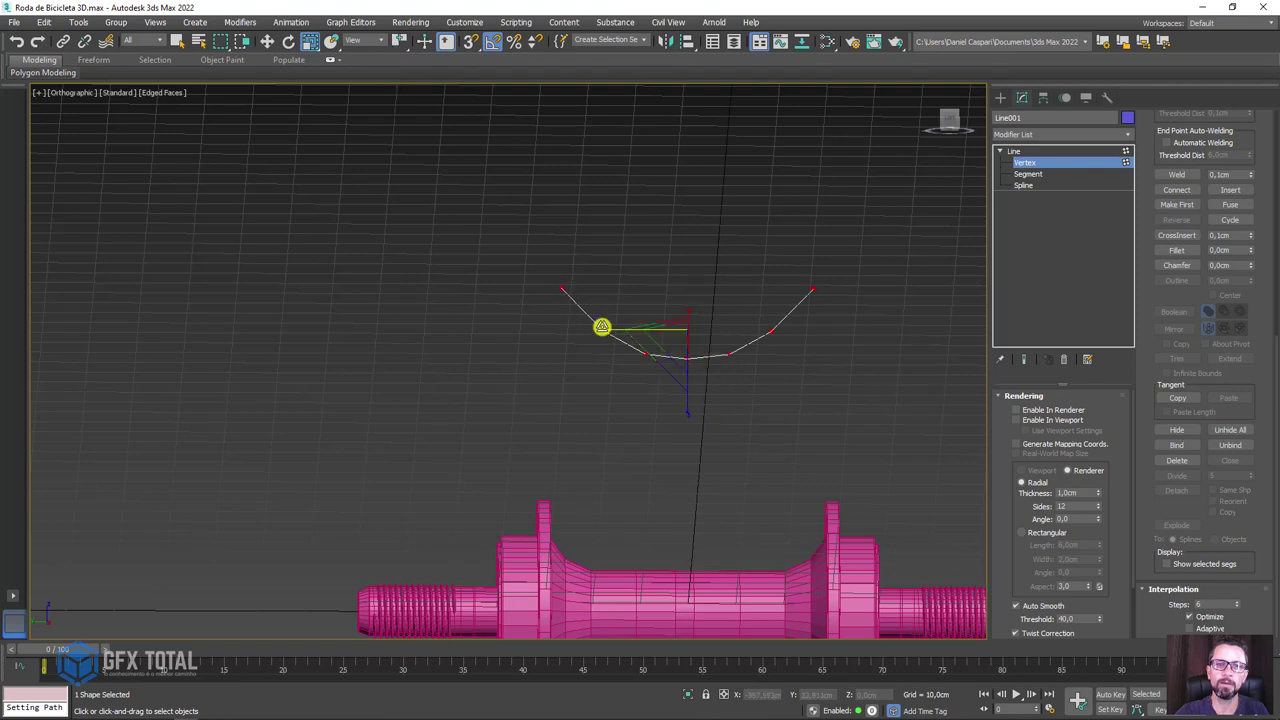
left_click_drag(601, 327, 612, 334)
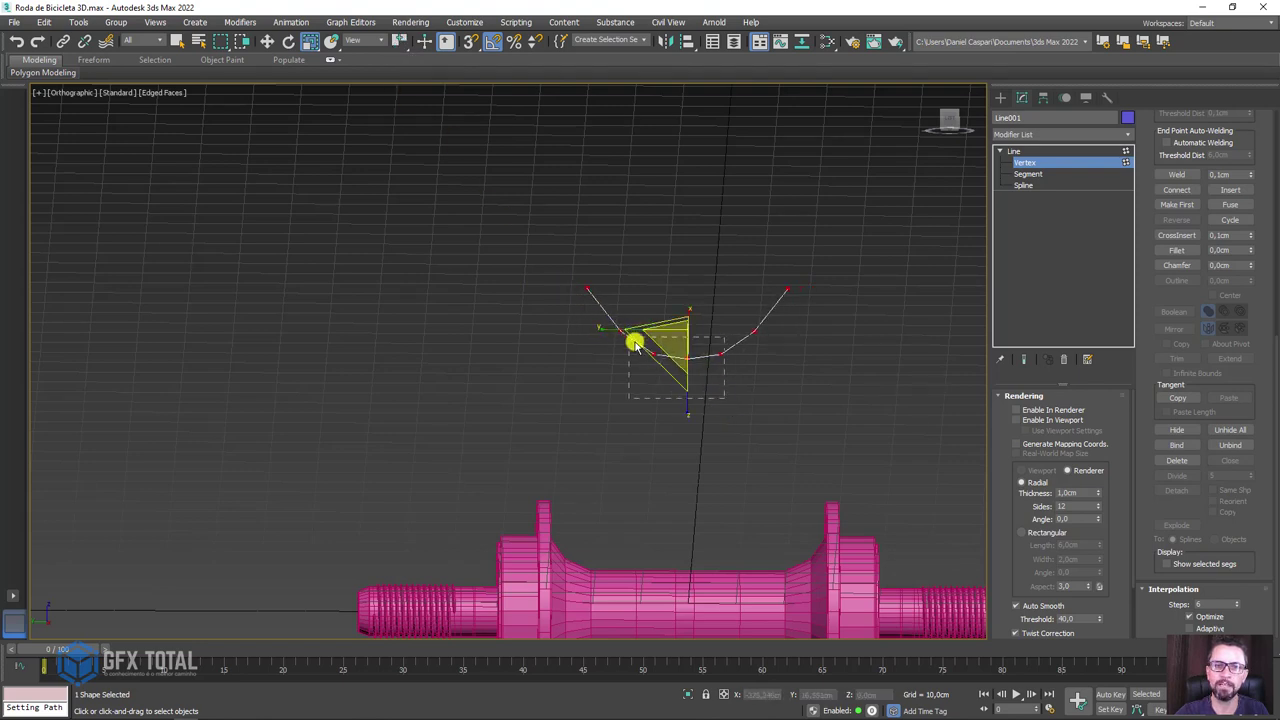
mouse_move(748, 391)
left_mouse_down()
mouse_move(600, 320)
mouse_move(592, 348)
left_mouse_up()
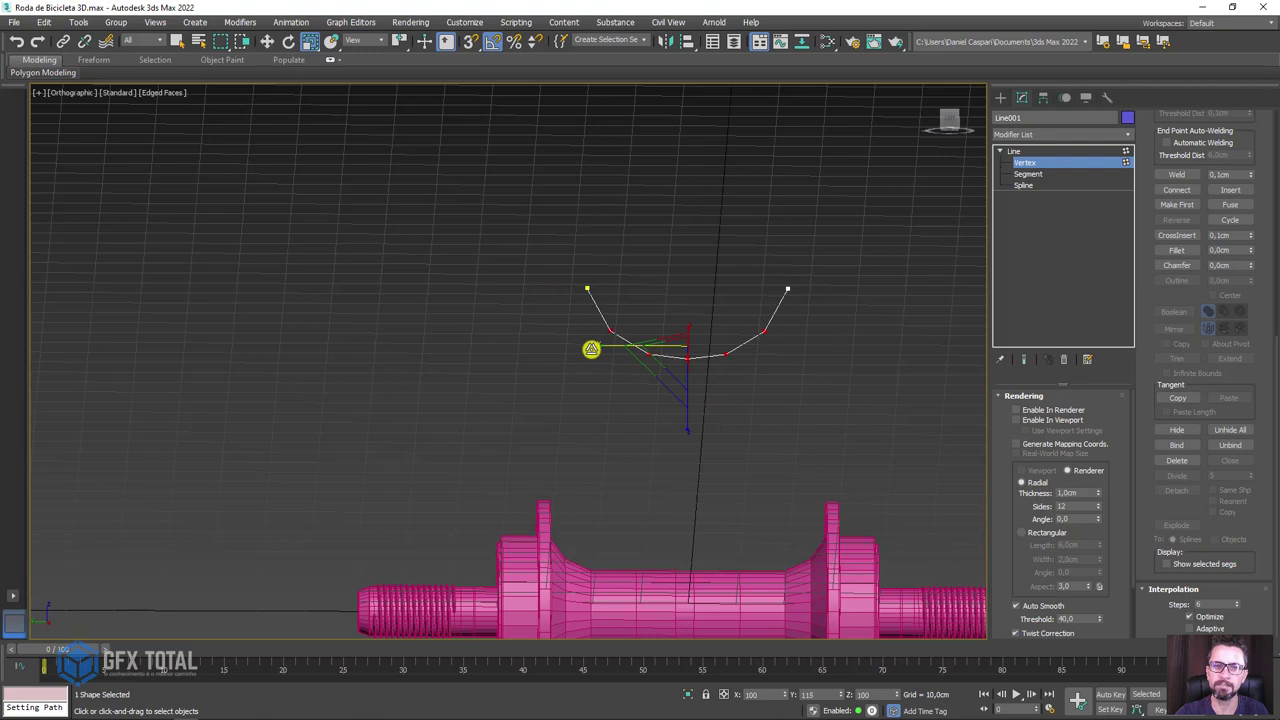
left_click(1025, 163)
- Outline the profile spline by about 2.333 cm into a closed, double-walled U shape
left_click(1023, 185)
scroll(714, 320, "up", 4)
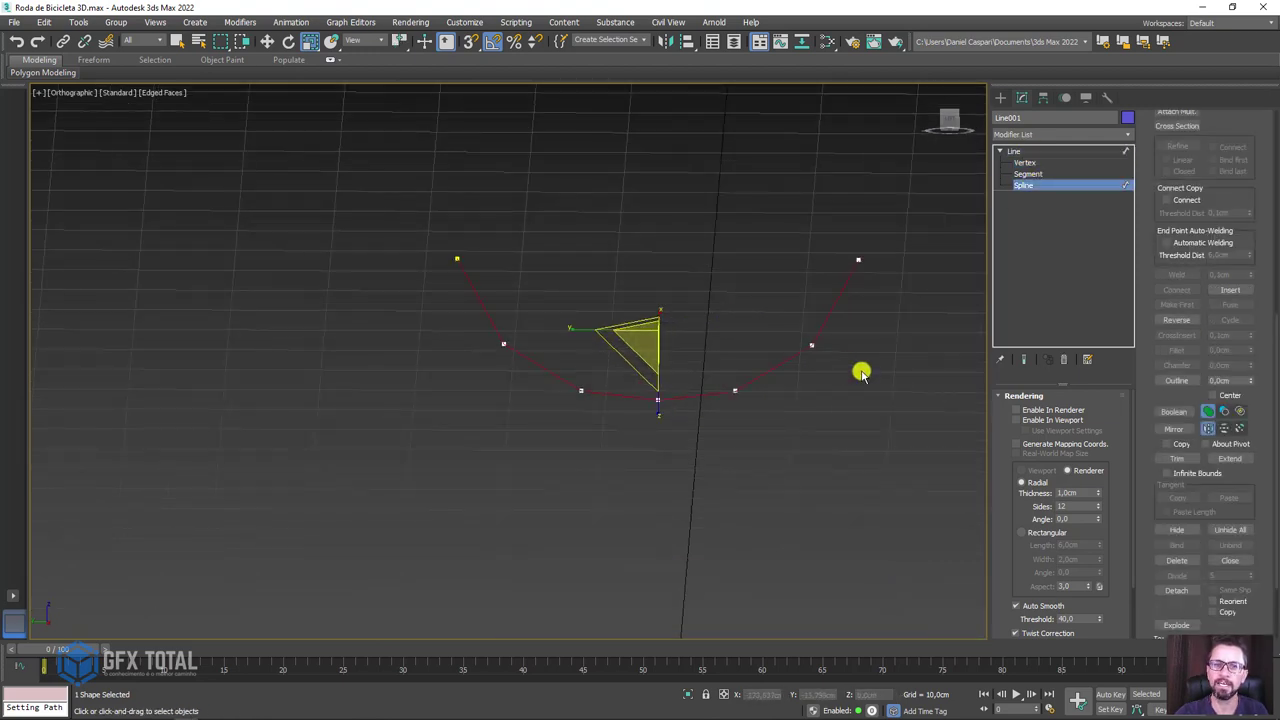
middle_click_drag(862, 373, 854, 363, "alt")
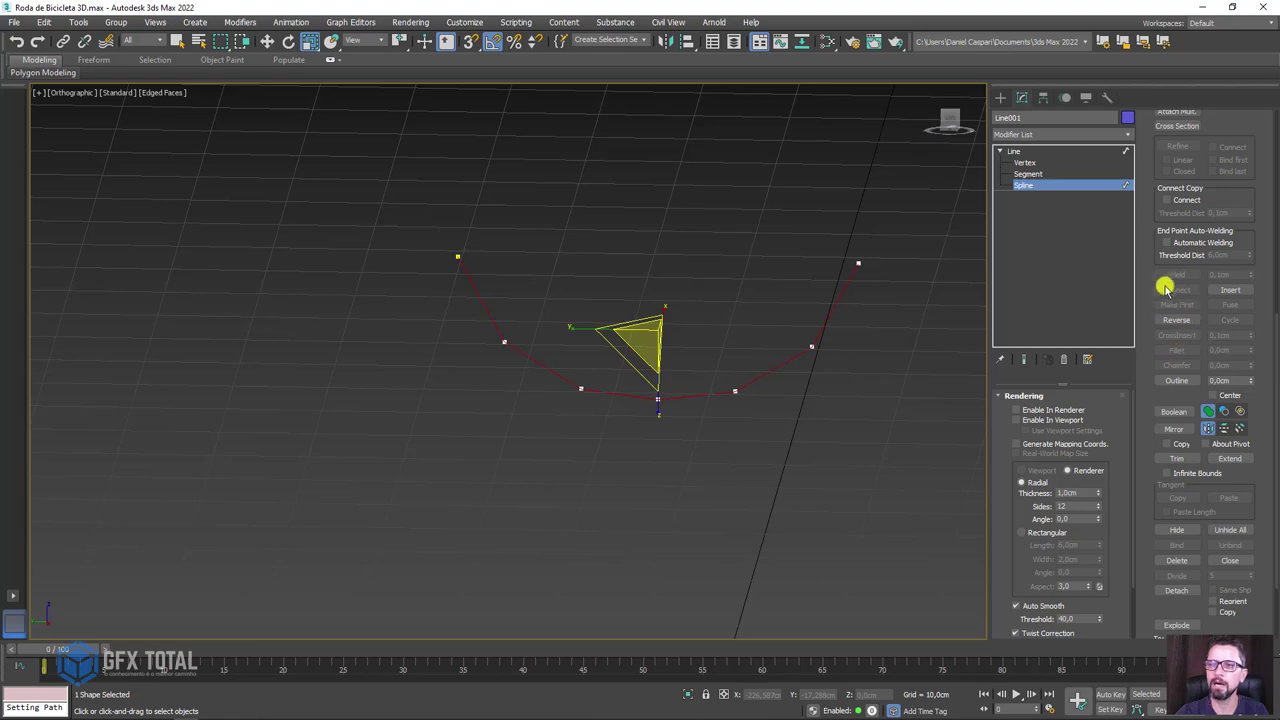
mouse_move(1146, 354)
left_mouse_down()
mouse_move(1155, 307)
mouse_move(1185, 325)
left_mouse_up()
left_click(1176, 331)
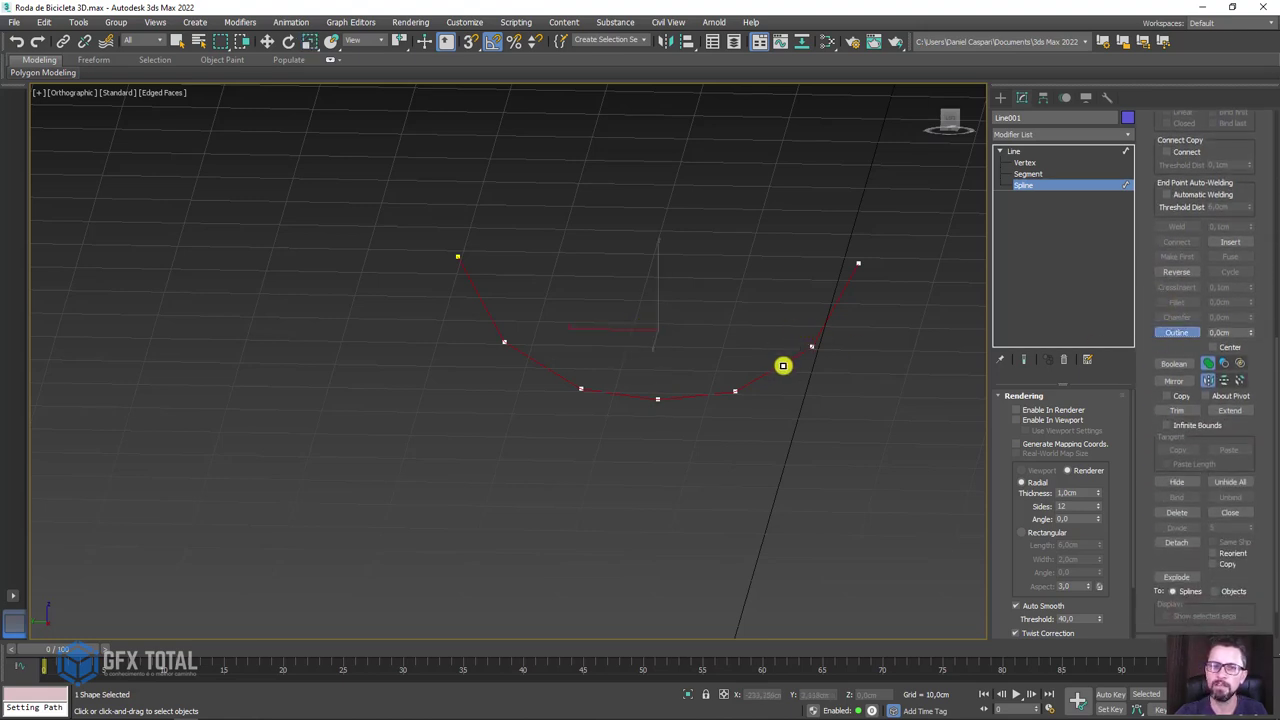
left_click_drag(780, 364, 793, 342)
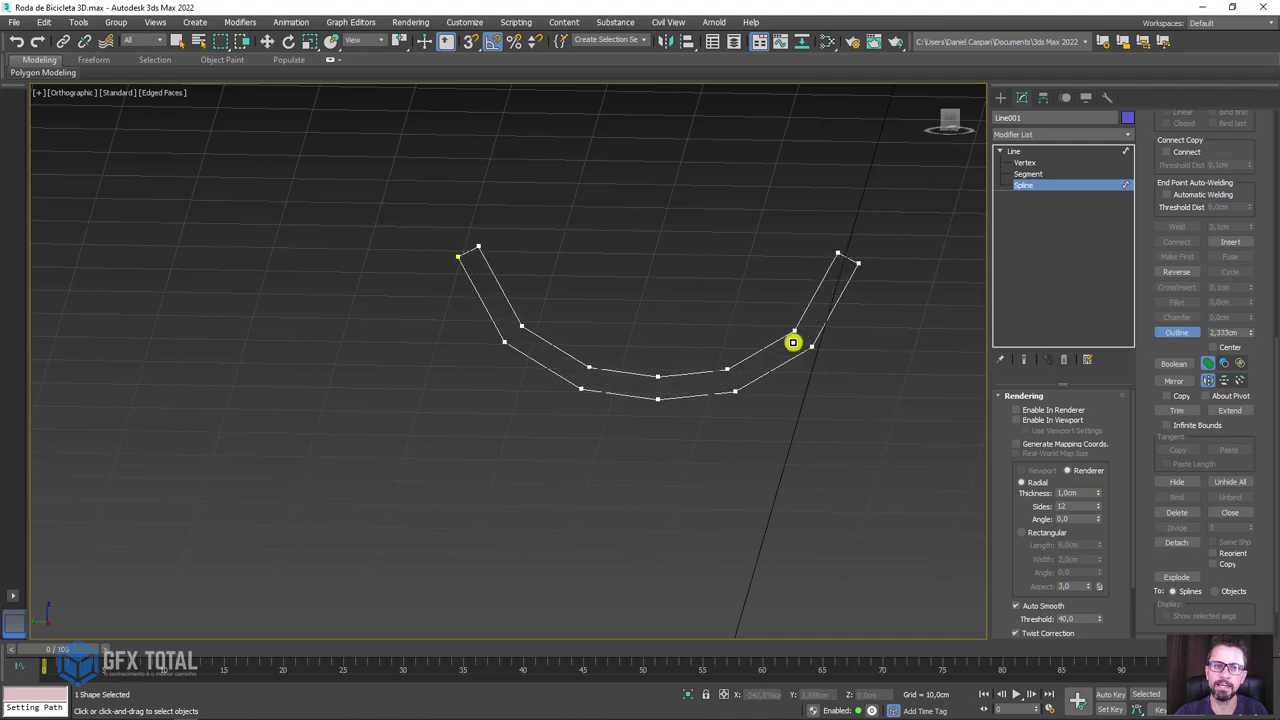
right_click(820, 340)
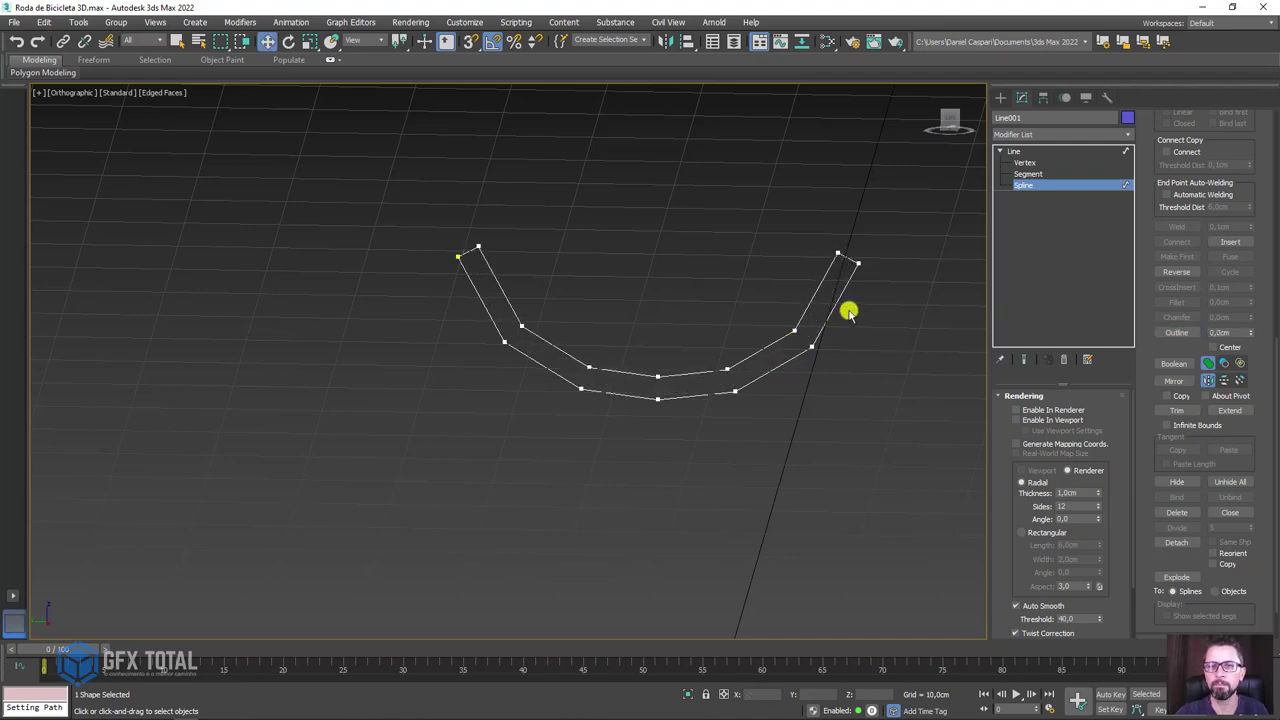
scroll(835, 345, "down", 4)
scroll(805, 355, "down", 3)
scroll(794, 363, "down", 2)
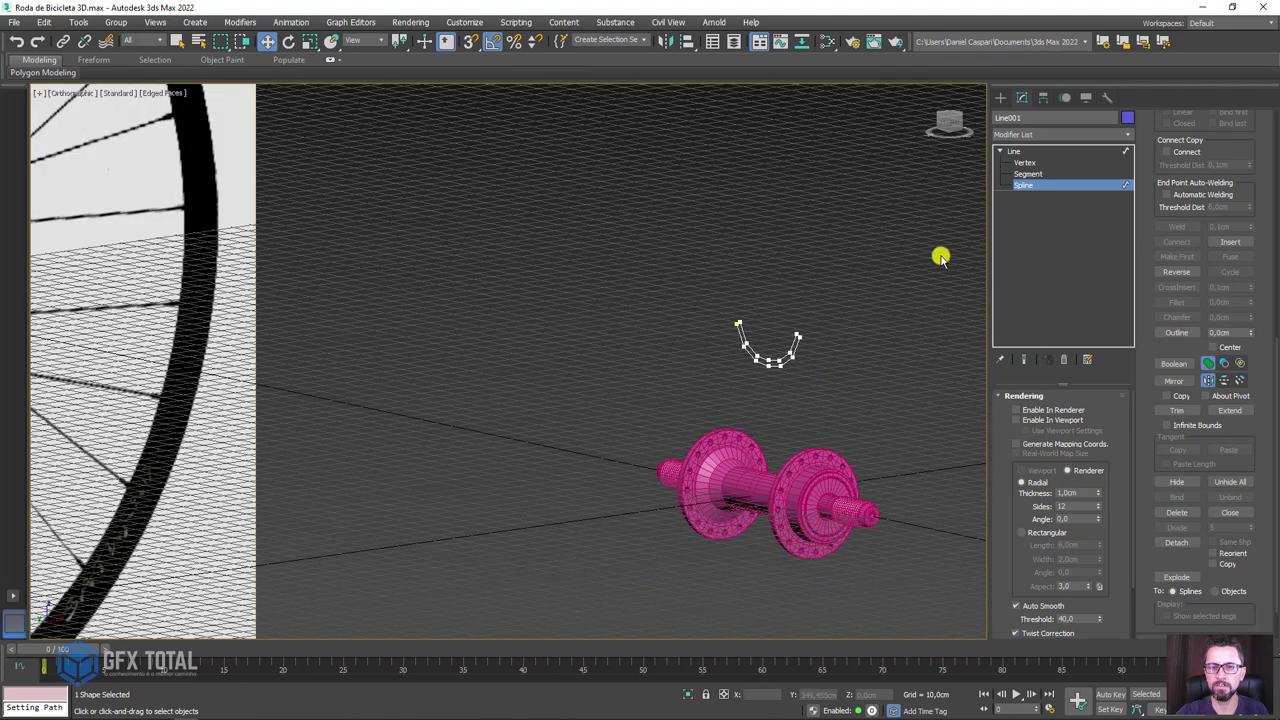
- Return Line001 to object level and apply a Lathe modifier
left_click(1010, 150)
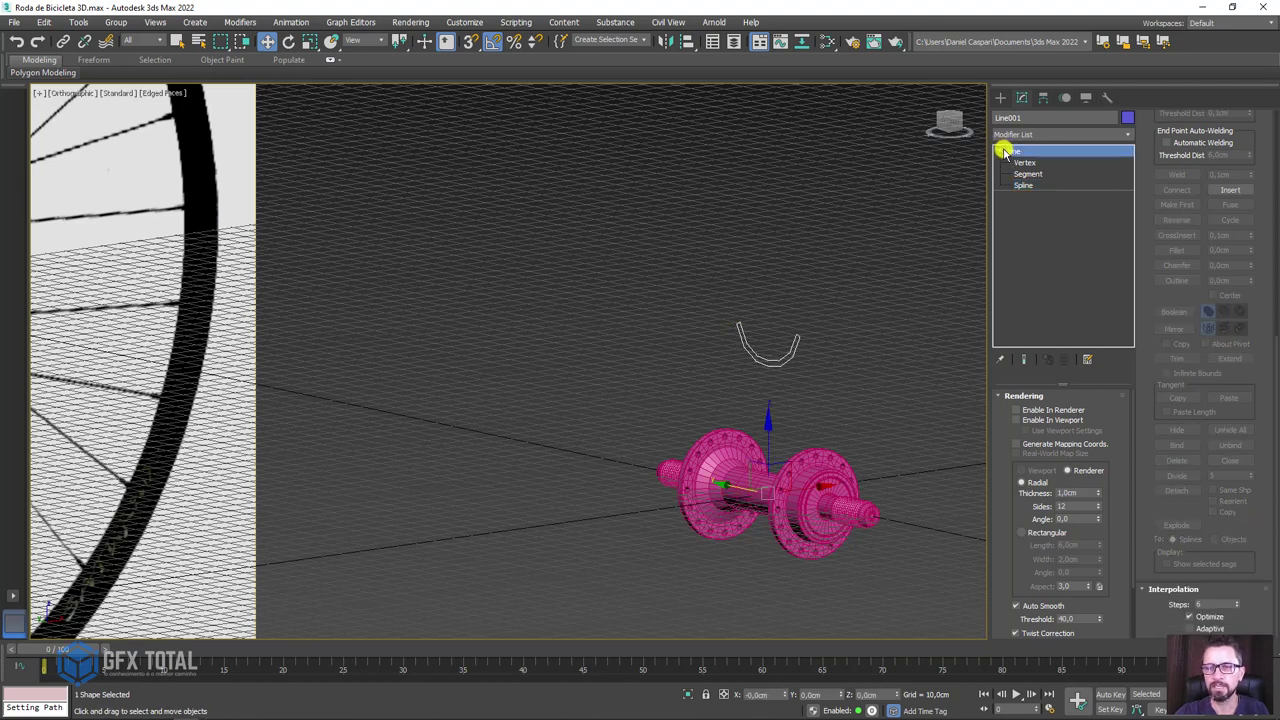
left_click(1000, 151)
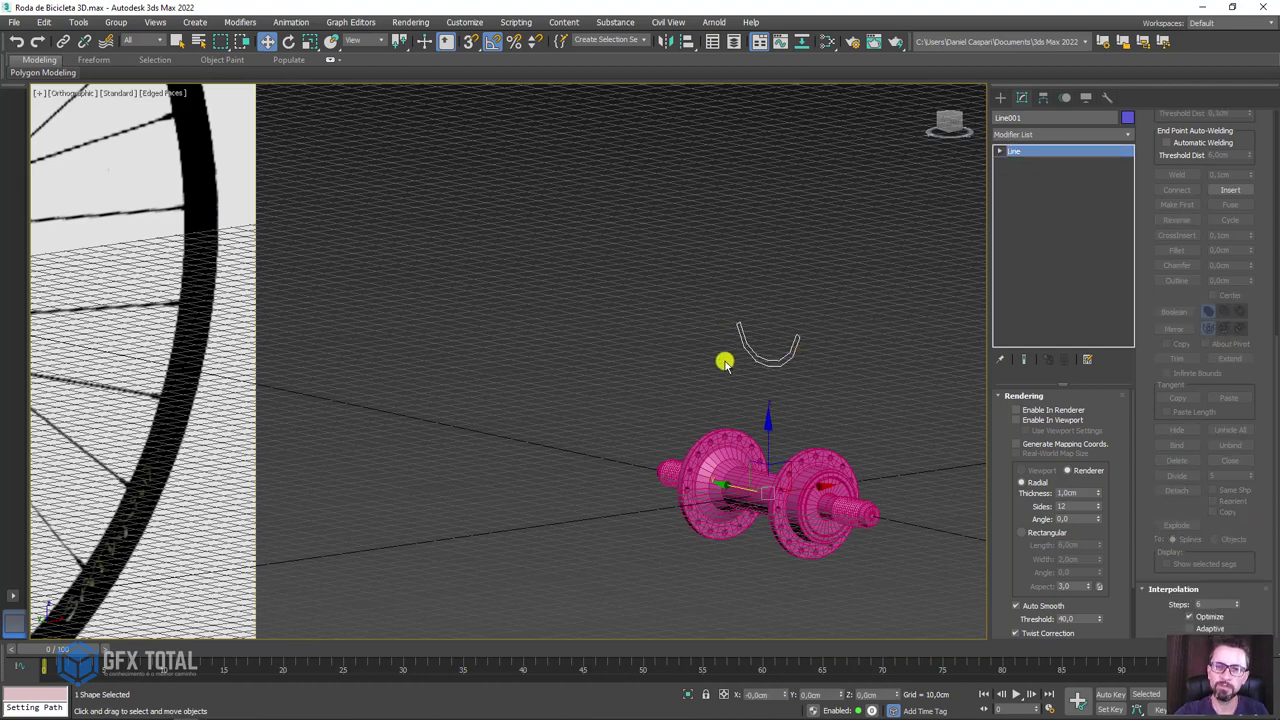
mouse_move(688, 382)
middle_mouse_down("alt")
mouse_move(749, 423)
mouse_move(723, 380)
middle_mouse_up("alt")
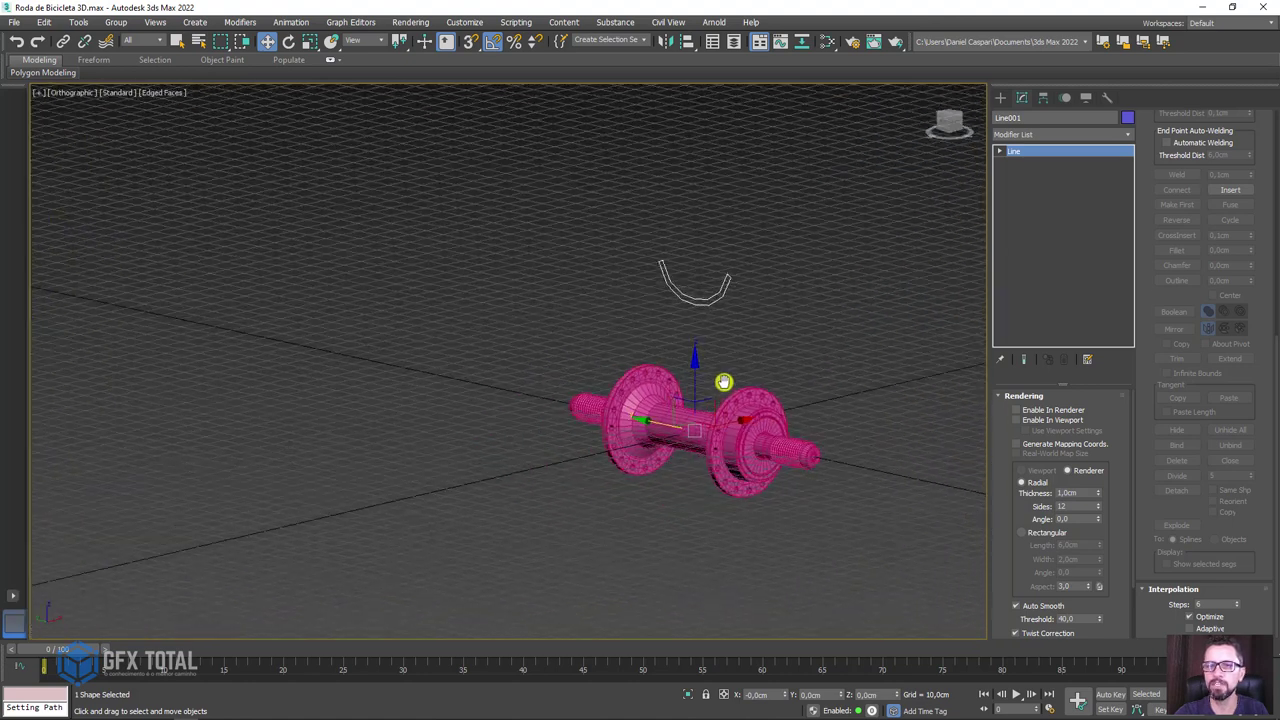
left_click(1127, 137)
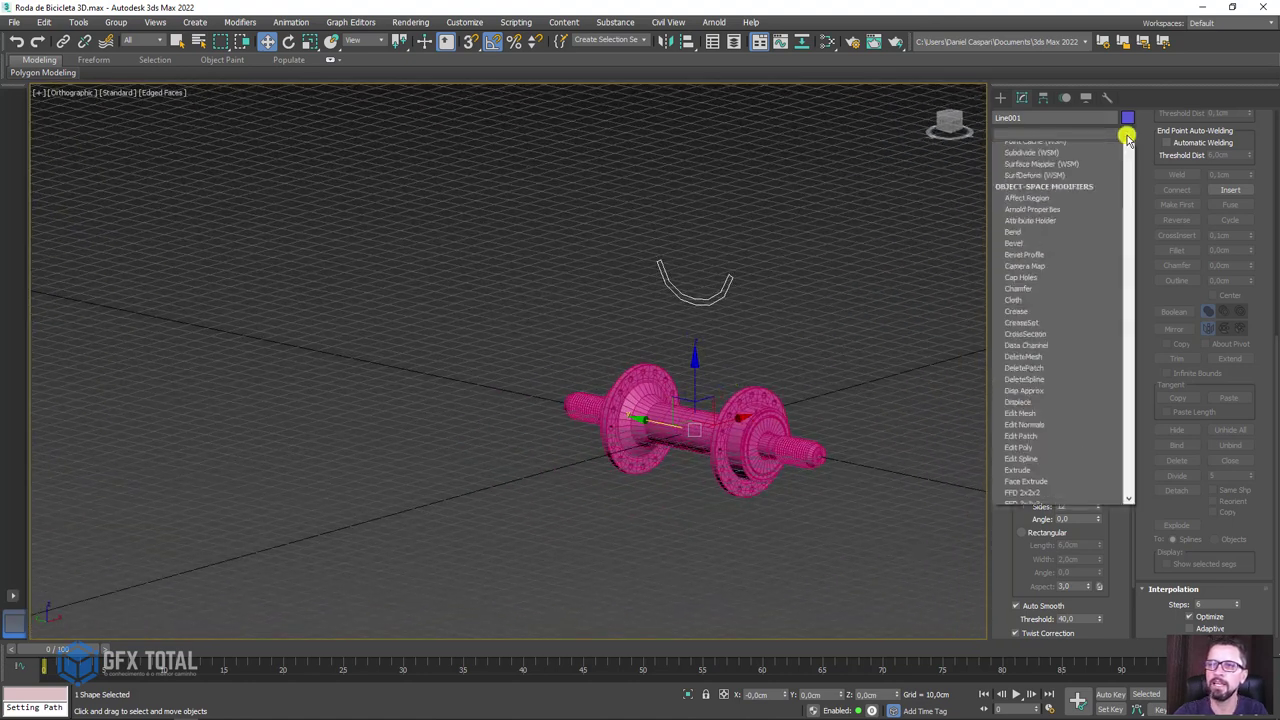
left_click_drag(1128, 160, 1129, 252)
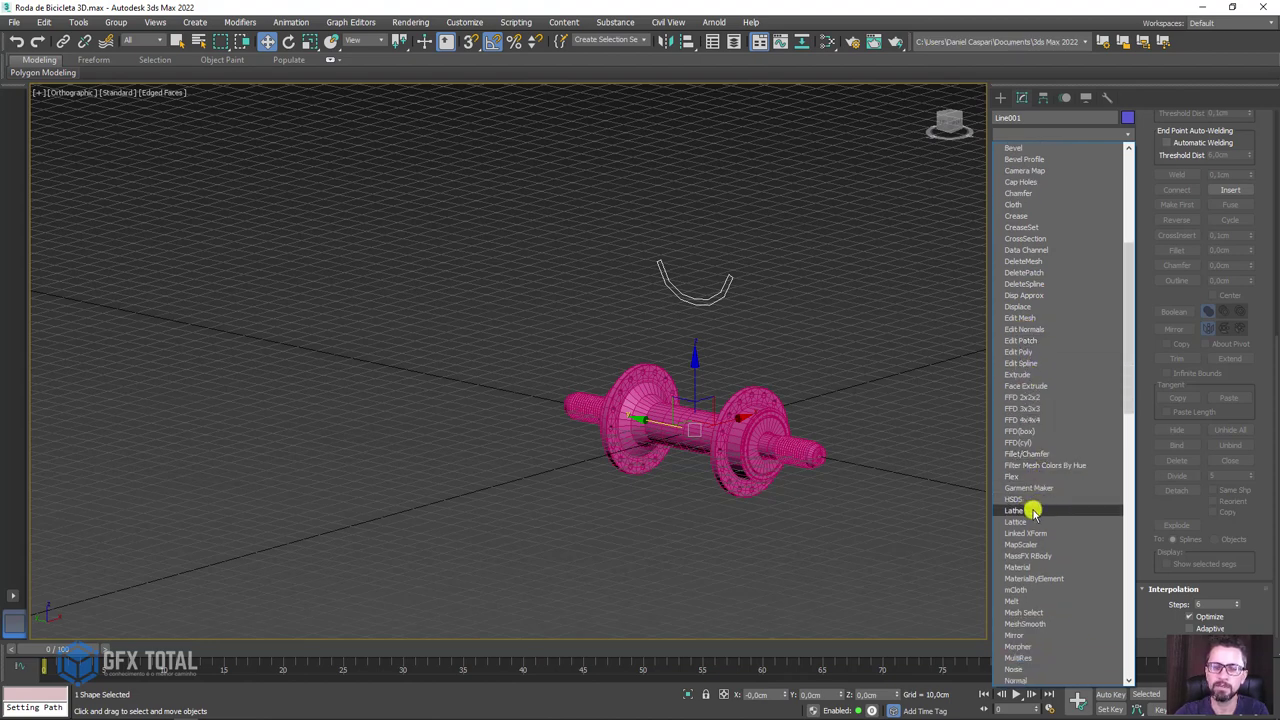
left_click(1032, 511)
- Set the Lathe direction to X with Degrees at a full 360
scroll(688, 275, "up", 2)
scroll(694, 262, "up", 2)
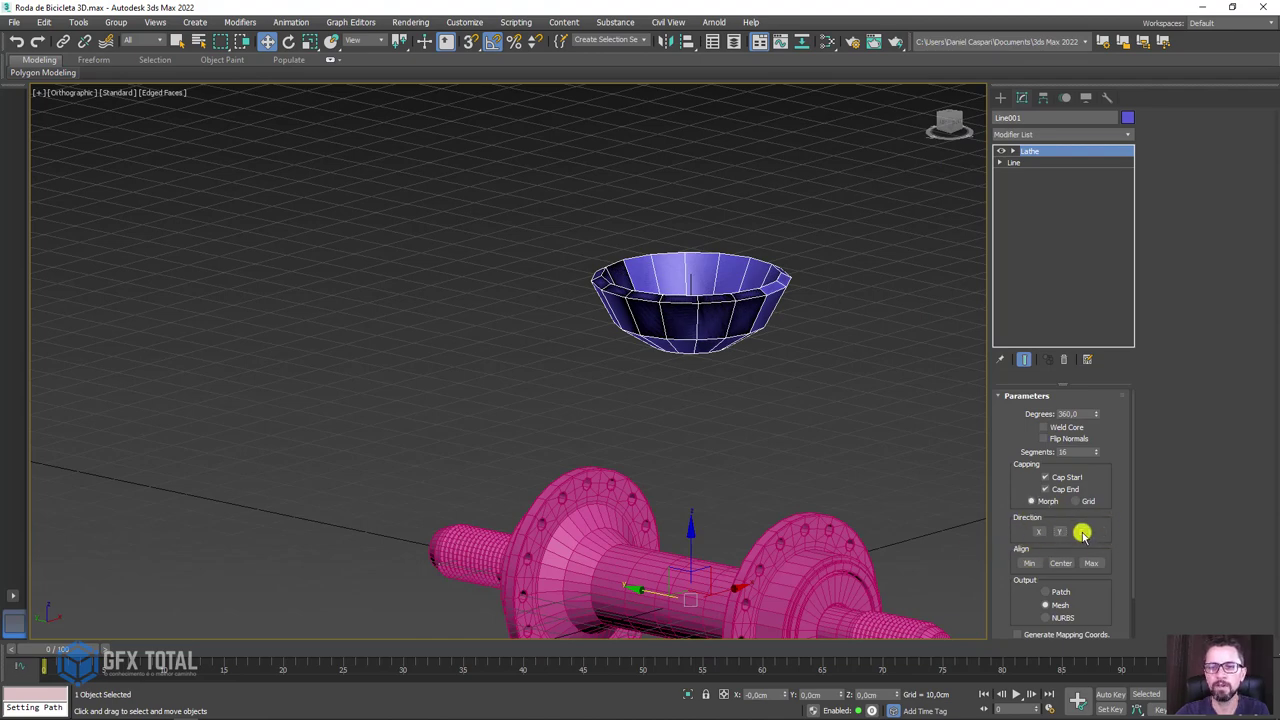
left_click(1080, 532)
scroll(806, 408, "down", 2)
scroll(863, 390, "down", 2)
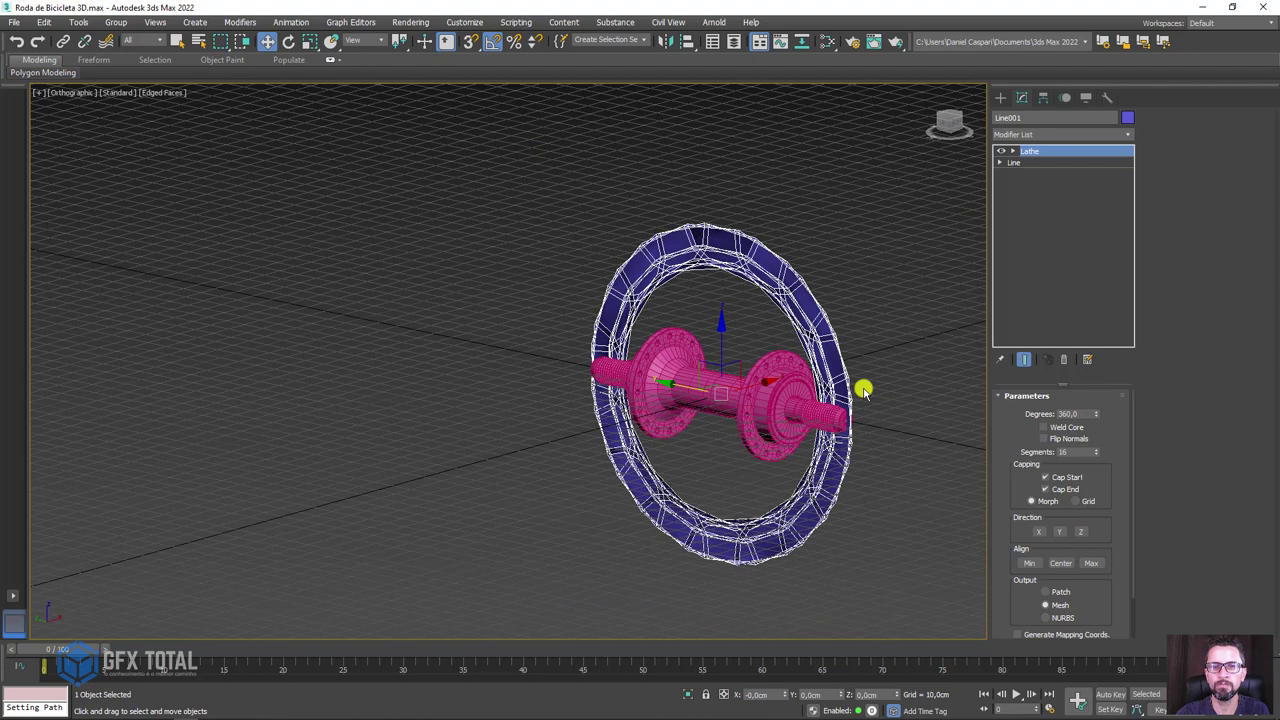
left_click(1036, 532)
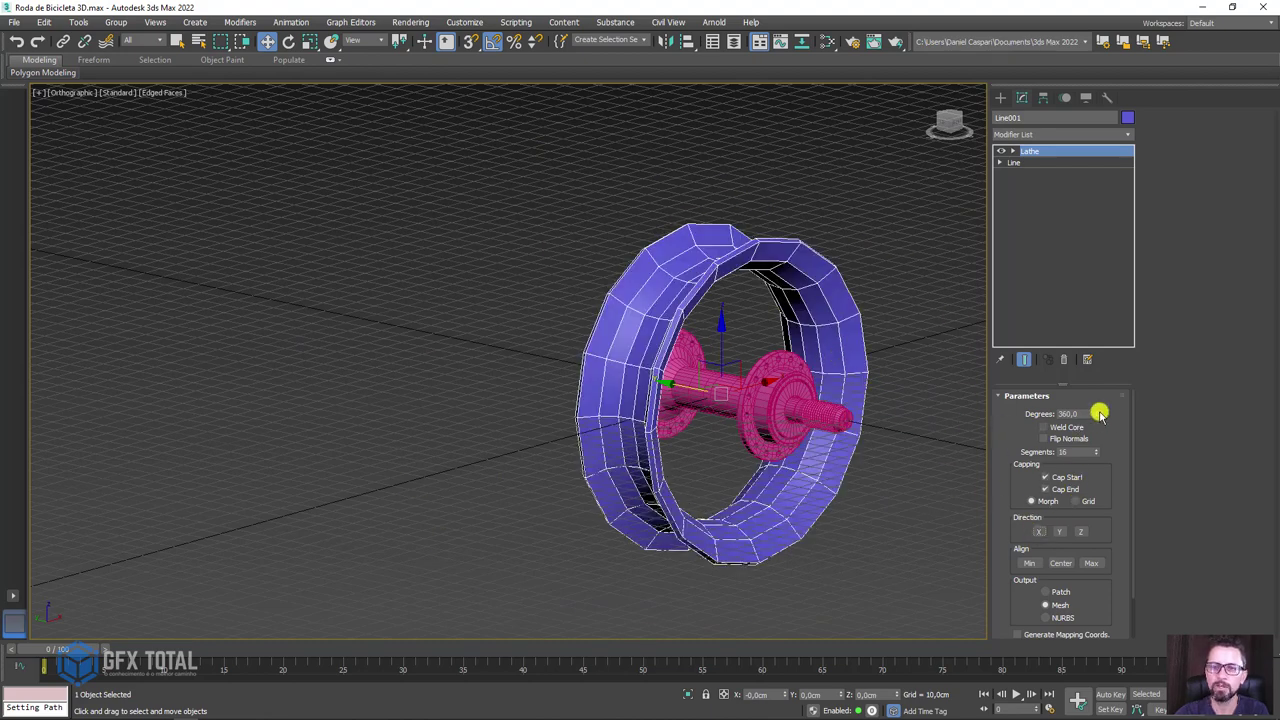
left_click_drag(1095, 412, 1095, 184)
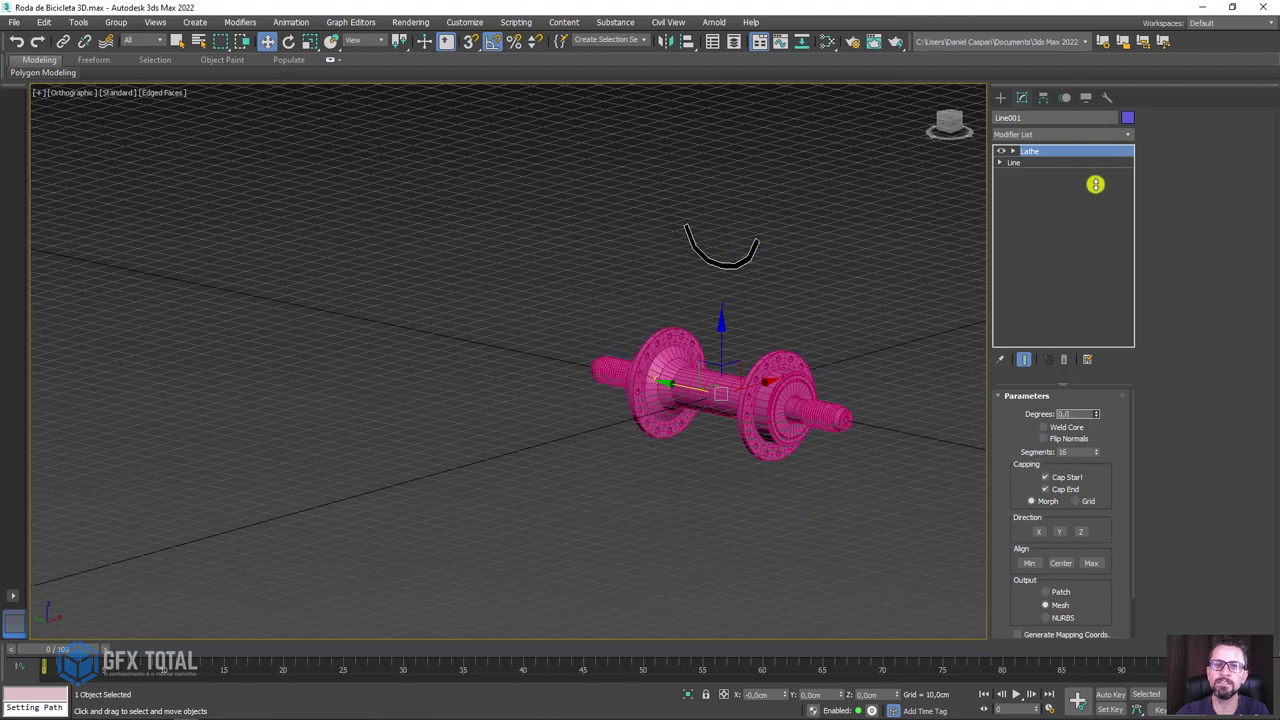
left_click_drag(1095, 184, 1044, 362)
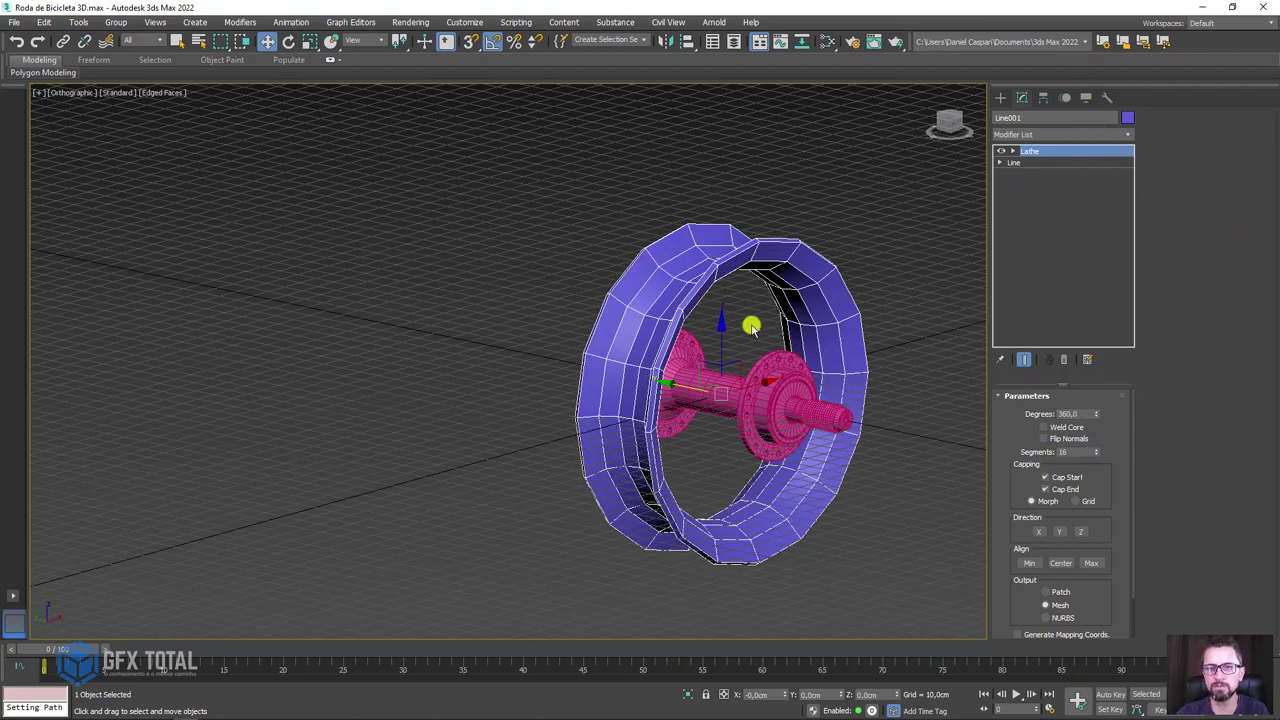
- Select all 14 profile vertices, raise them in Z, and enable Show End Result
left_click(1001, 162)
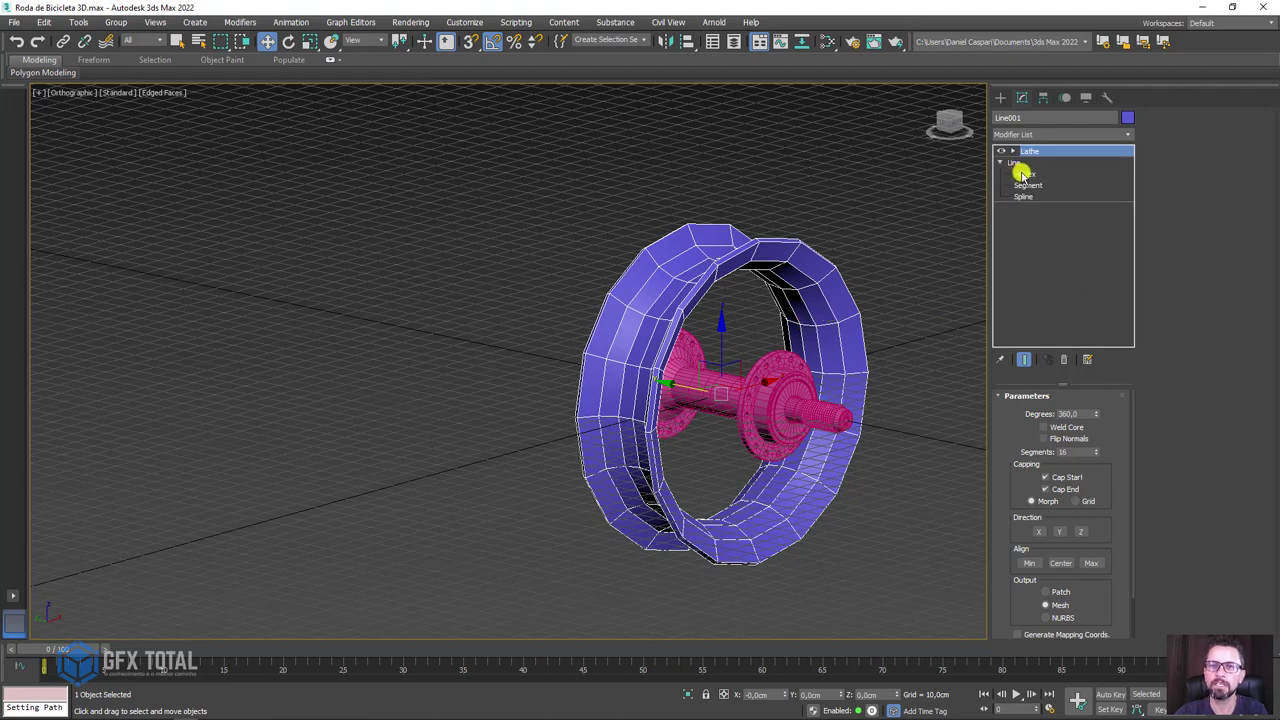
left_click(1025, 174)
left_click_drag(812, 172, 610, 287)
middle_click_drag(762, 250, 649, 323)
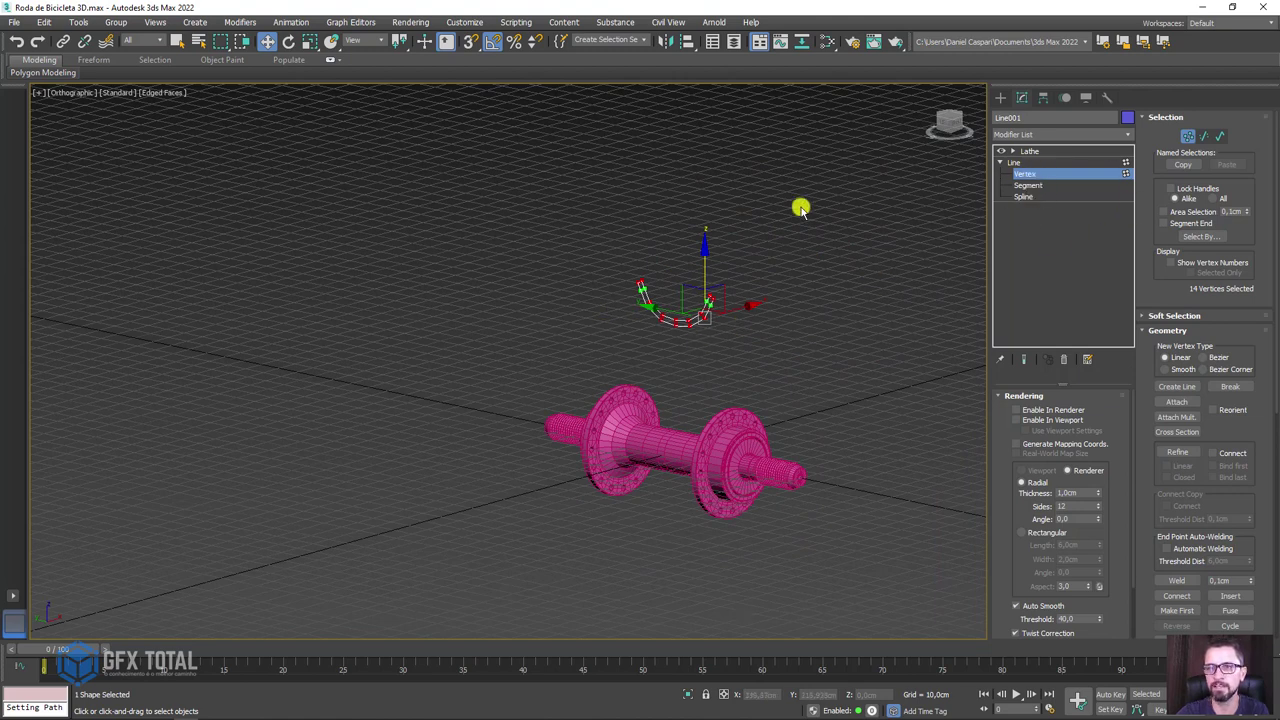
left_click_drag(702, 262, 702, 112)
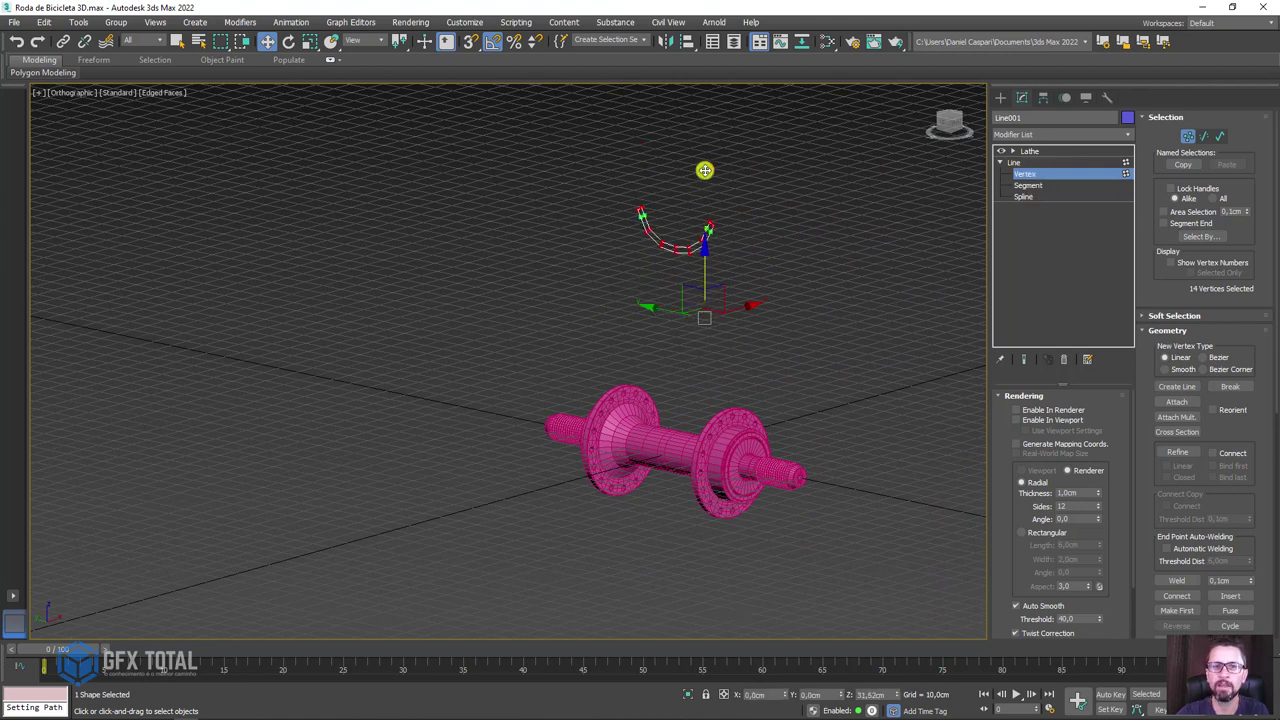
left_click(1024, 359)
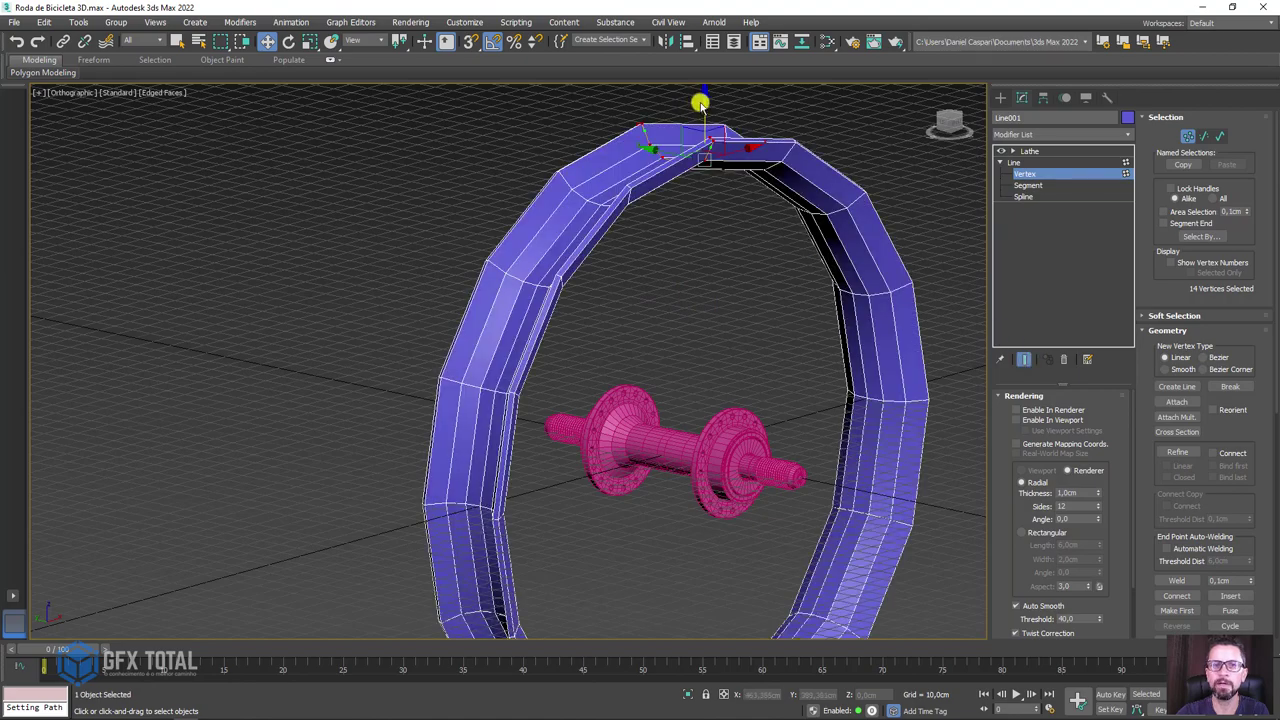
mouse_move(700, 104)
middle_mouse_down()
mouse_move(705, 163)
mouse_move(711, 51)
middle_mouse_up()
scroll(697, 237, "down", 5)
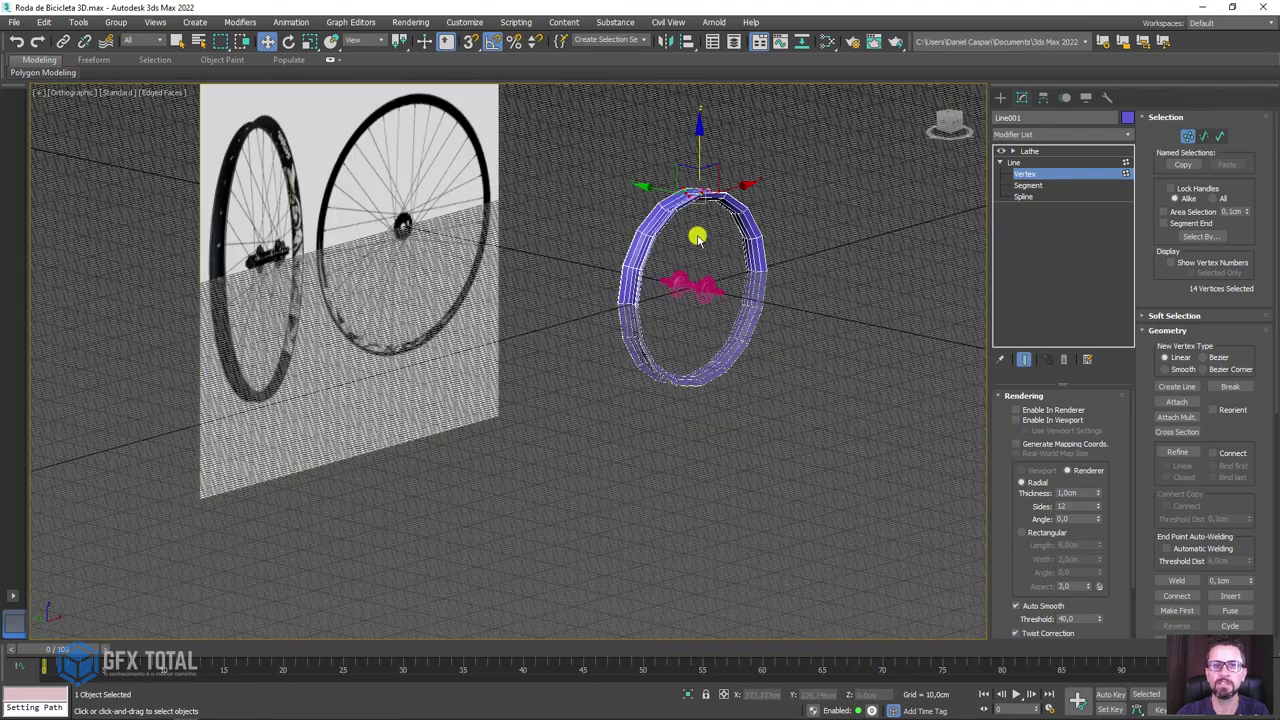
middle_click_drag(697, 237, 687, 246)
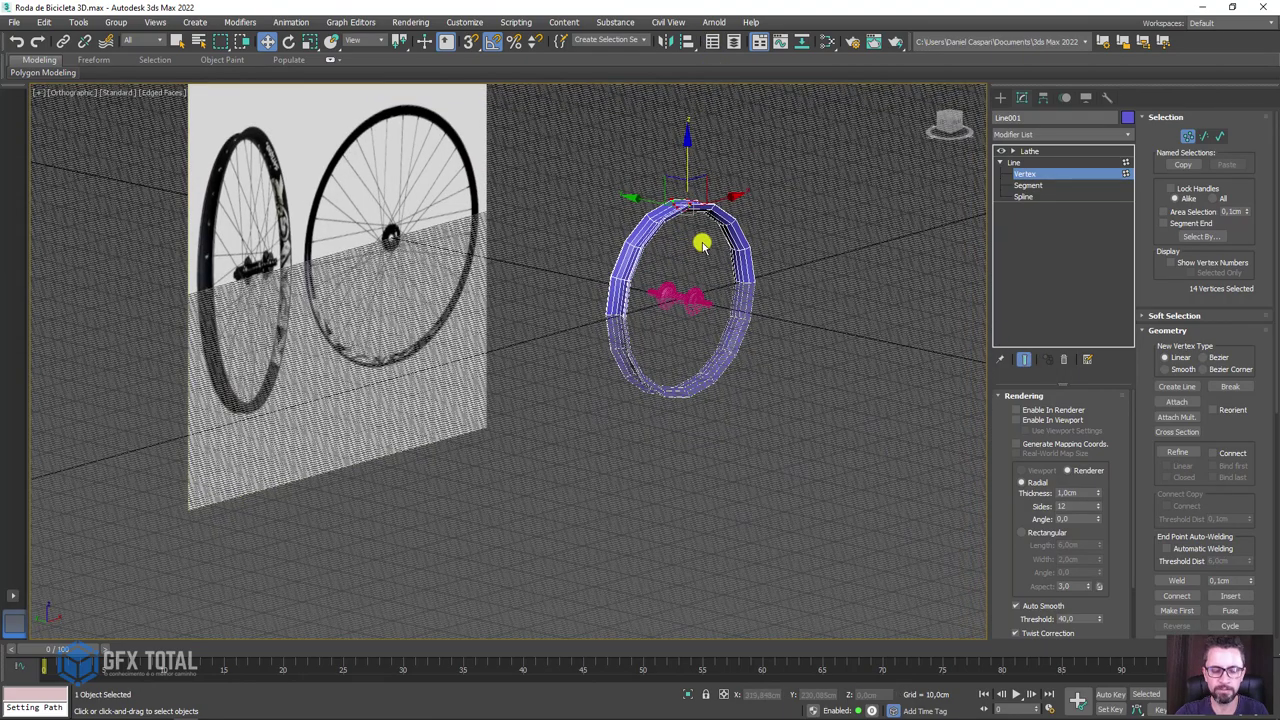
- In Front view, raise the profile vertices so the rim matches the reference wheel
key("l")
scroll(651, 257, "down", 2)
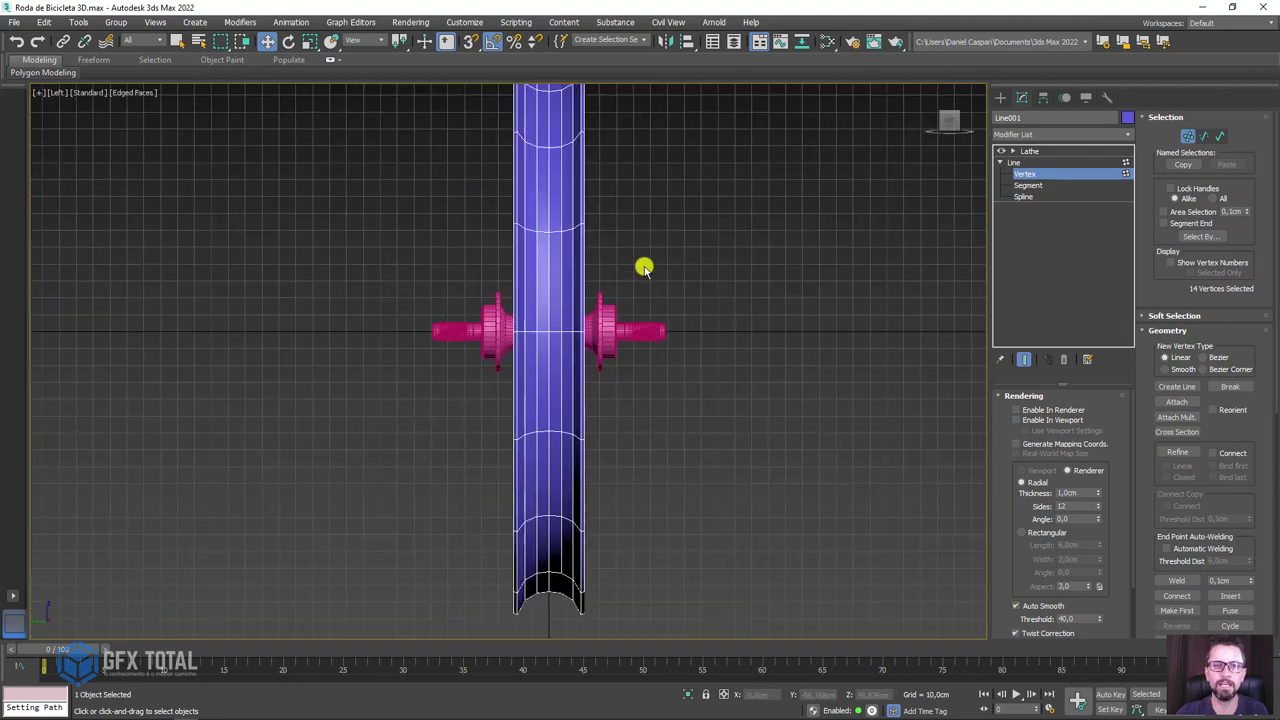
scroll(643, 266, "down", 3)
key("f")
scroll(700, 215, "up", 4)
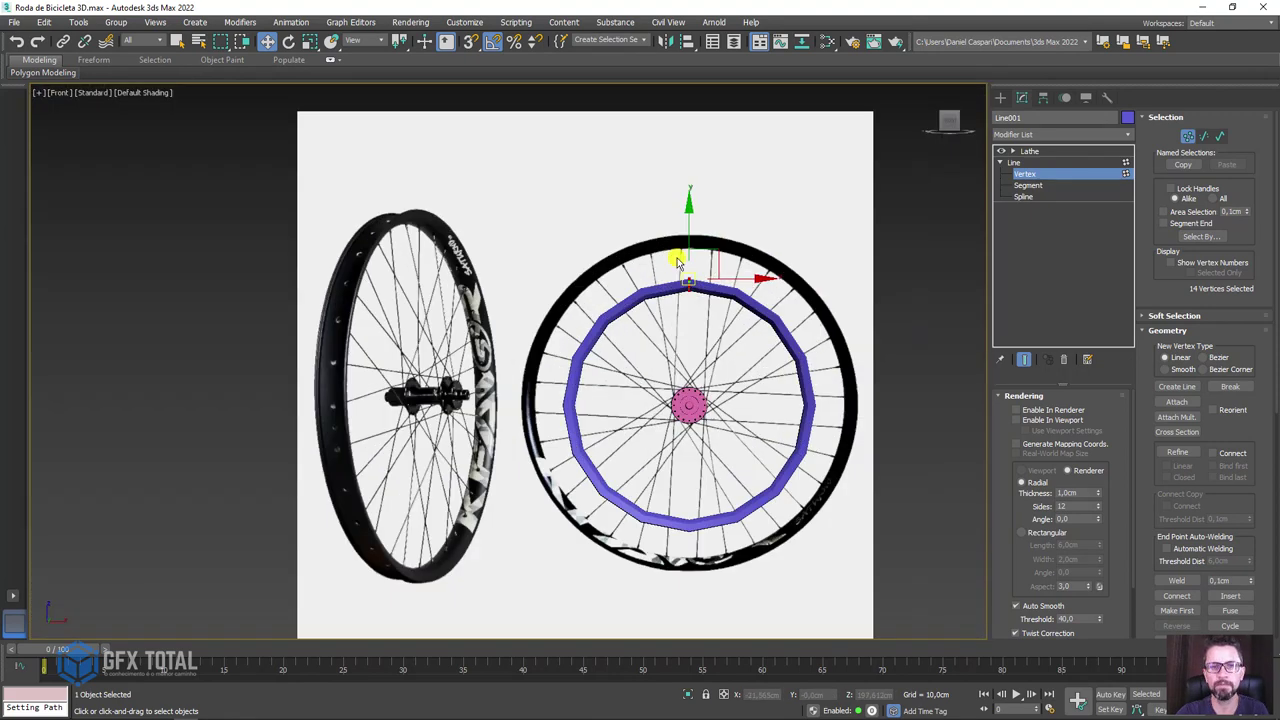
scroll(701, 213, "up", 2)
left_click_drag(701, 213, 740, 180)
- Scale the rim profile vertices down to about 72% and turn on edged-face shading
mouse_move(678, 257)
middle_mouse_down("alt")
mouse_move(746, 277)
mouse_move(726, 209)
middle_mouse_up("alt")
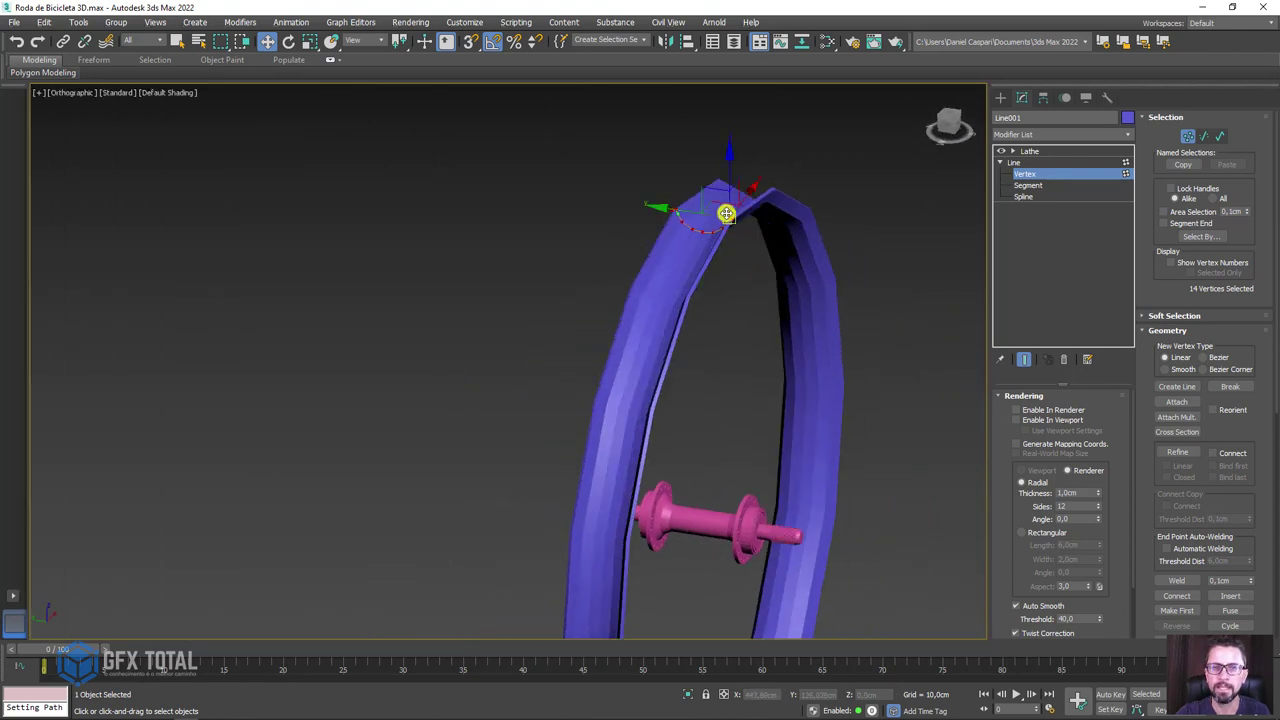
key("r")
left_click_drag(714, 218, 720, 245)
scroll(720, 245, "up", 2)
scroll(714, 237, "up", 2)
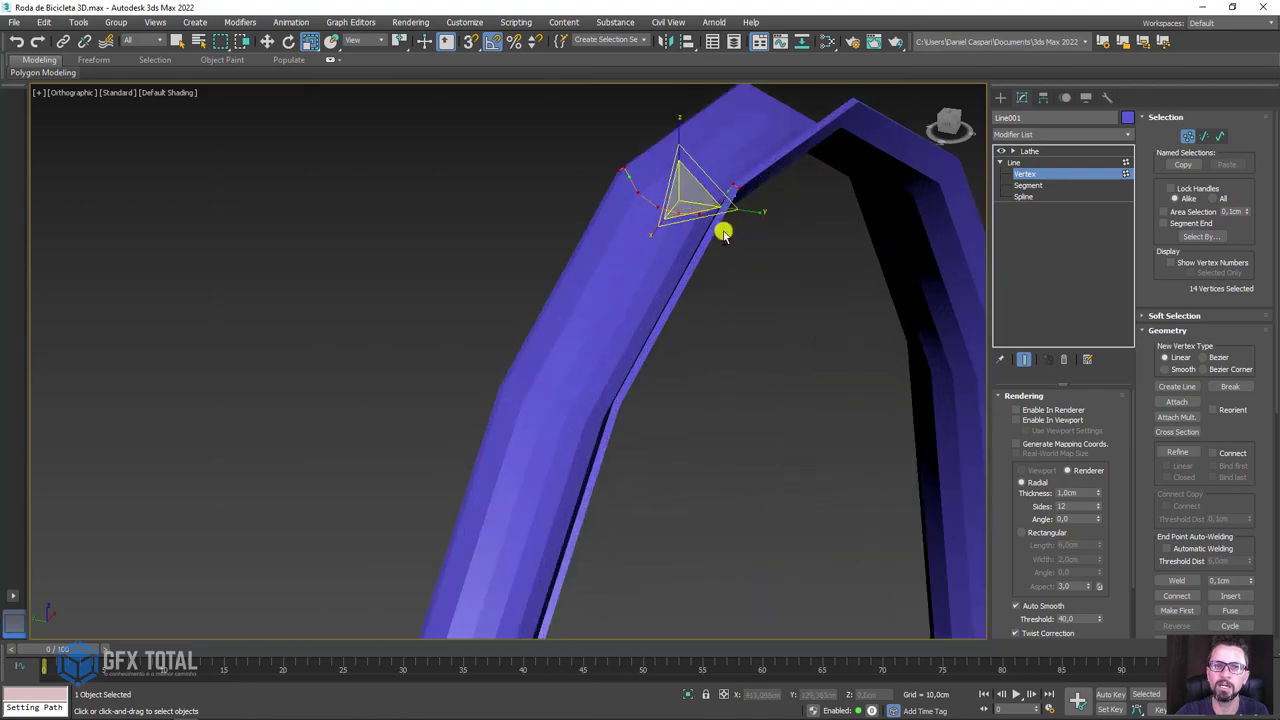
mouse_move(723, 229)
middle_mouse_down("alt")
mouse_move(674, 117)
mouse_move(686, 114)
mouse_move(756, 280)
middle_mouse_up("alt")
scroll(720, 290, "down", 3)
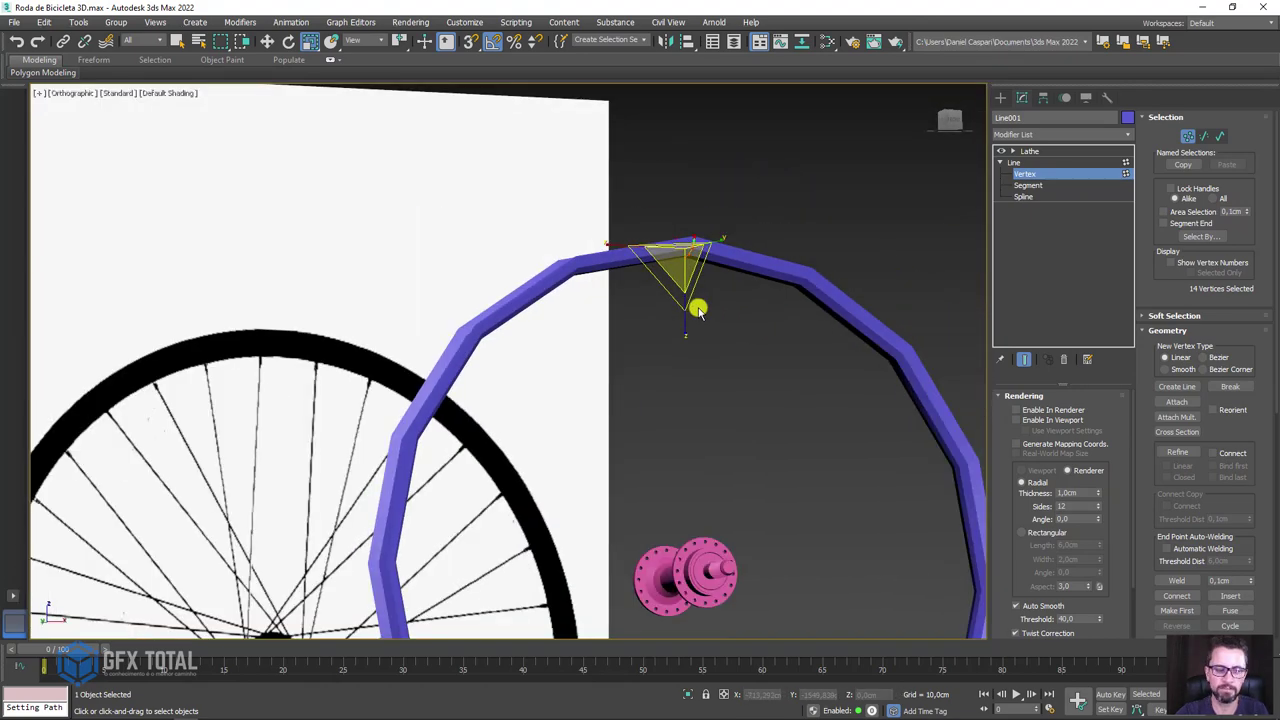
key("F4")
scroll(689, 303, "down", 1)
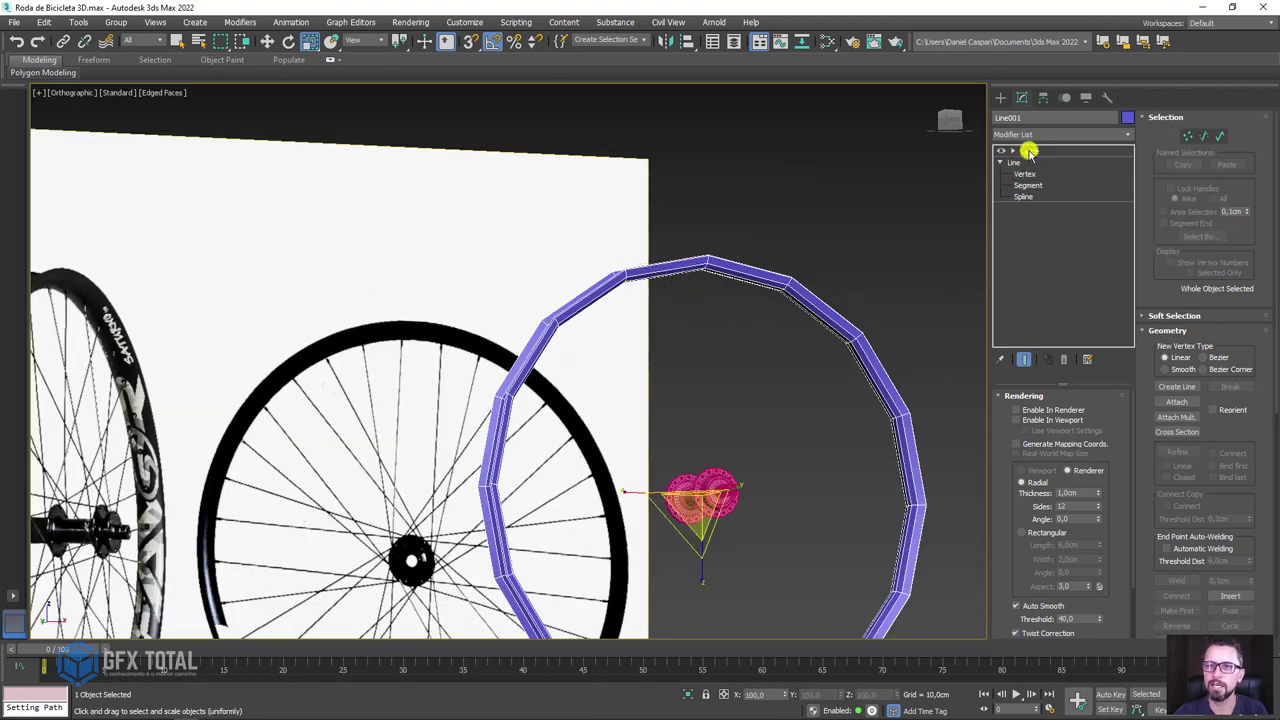
left_click(1025, 151)
key("f")
scroll(605, 266, "up", 3)
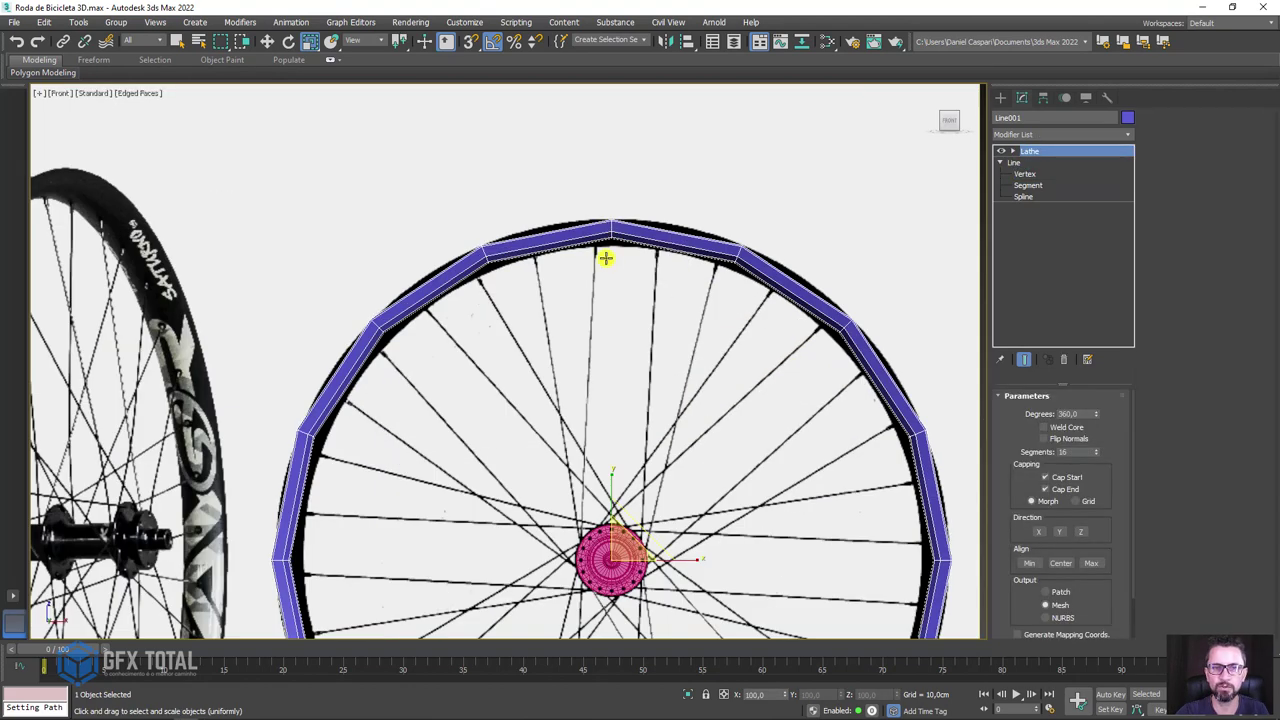
scroll(610, 225, "down", 4)
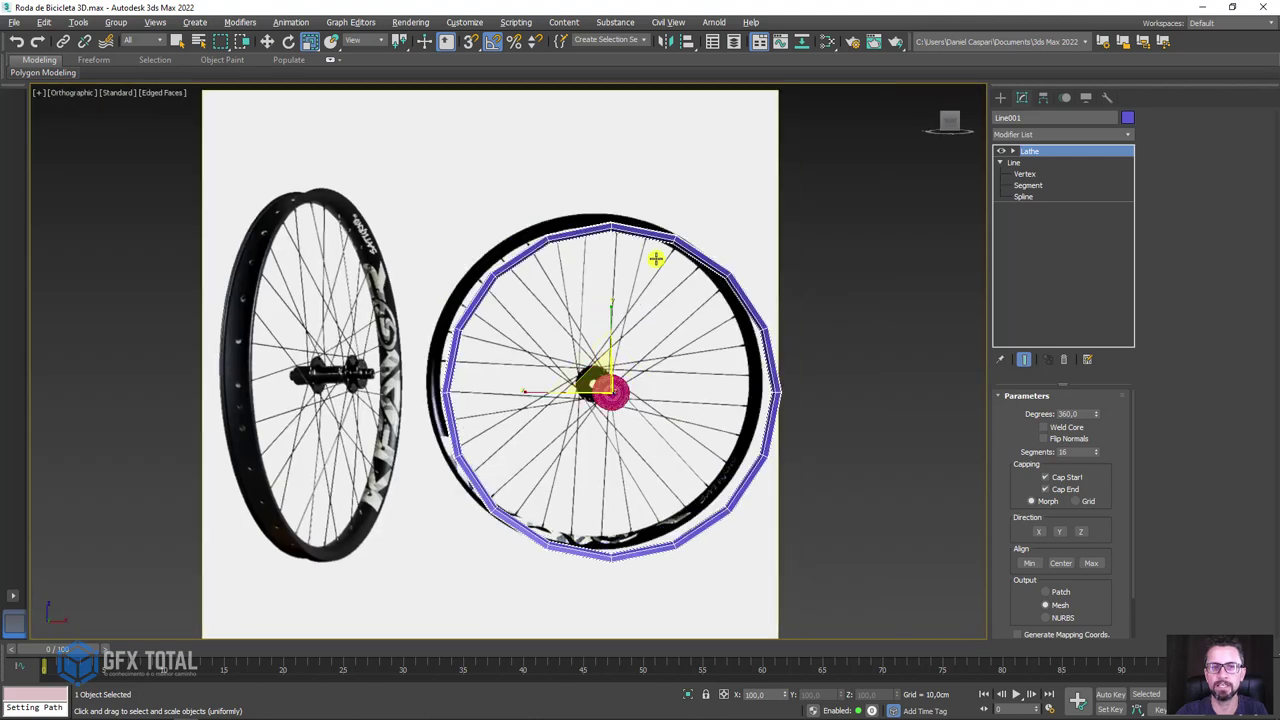
middle_click_drag(654, 257, 634, 269, "alt")
scroll(650, 290, "up", 3)
mouse_move(671, 317)
middle_mouse_down()
mouse_move(637, 285)
mouse_move(655, 245)
middle_mouse_up()
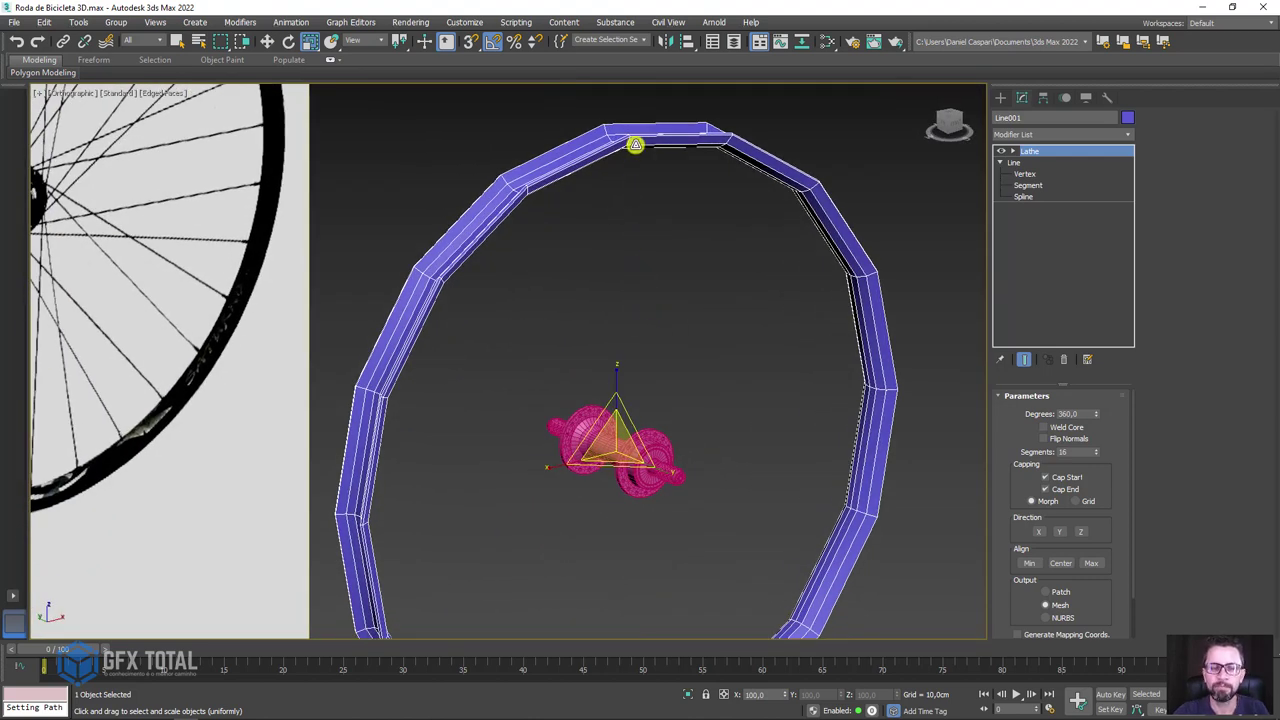
left_click_drag(625, 155, 583, 268)
left_click_drag(540, 232, 588, 345)
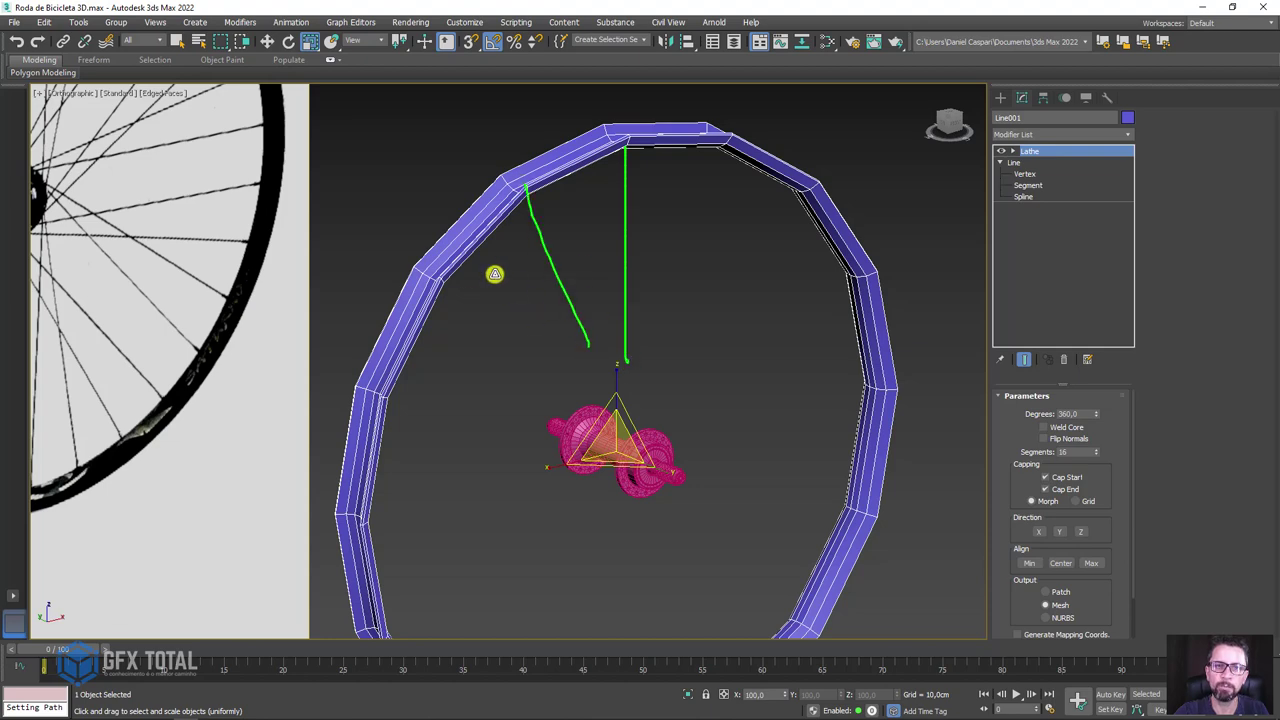
left_click_drag(437, 297, 617, 410)
key("Escape")
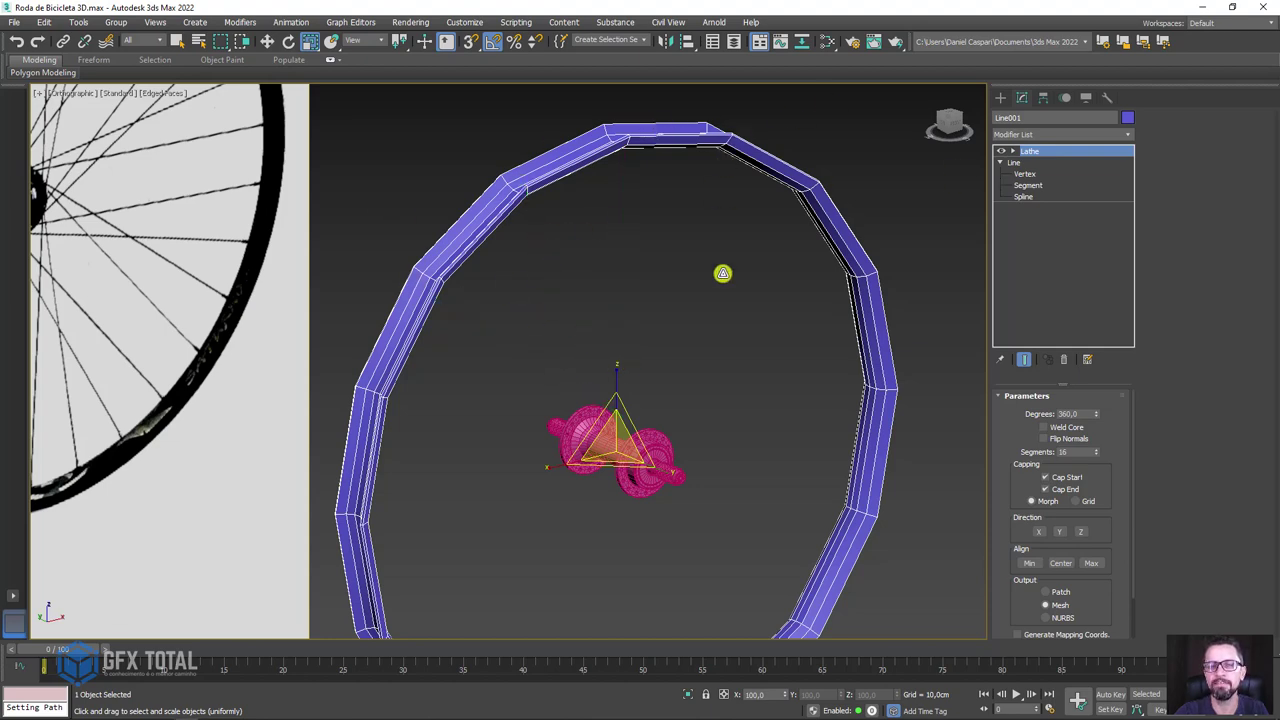
middle_click_drag(712, 395, 733, 361, "alt")
scroll(733, 361, "up", 3)
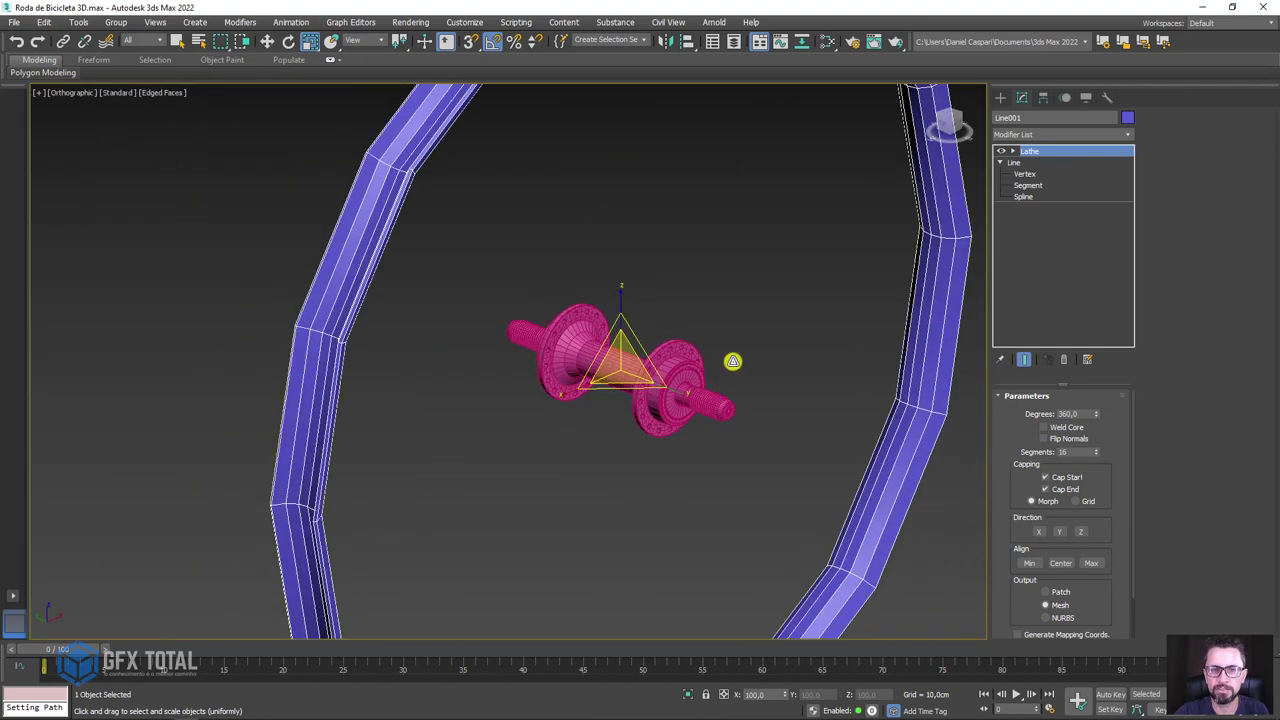
left_click_drag(718, 330, 755, 318)
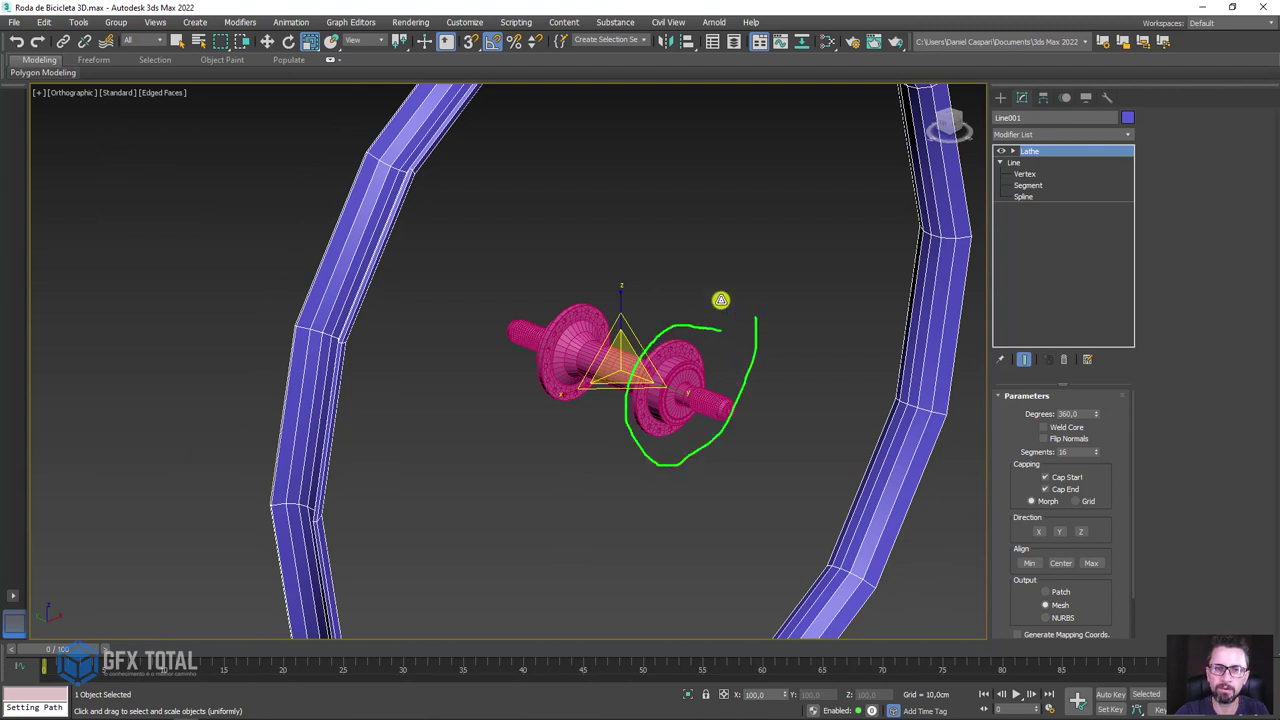
mouse_move(571, 272)
left_mouse_down()
mouse_move(532, 306)
mouse_move(571, 403)
mouse_move(593, 262)
left_mouse_up()
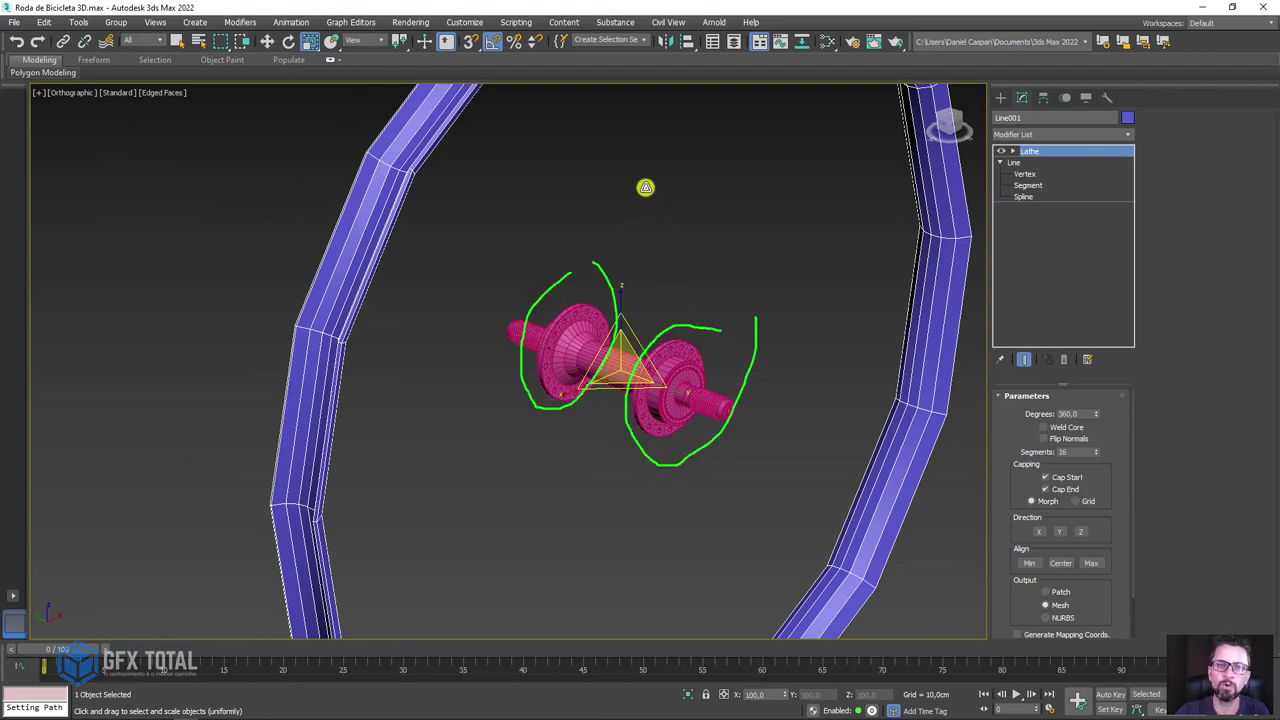
left_click_drag(650, 184, 660, 227)
mouse_move(703, 190)
left_mouse_down()
mouse_move(697, 208)
mouse_move(740, 218)
left_mouse_up()
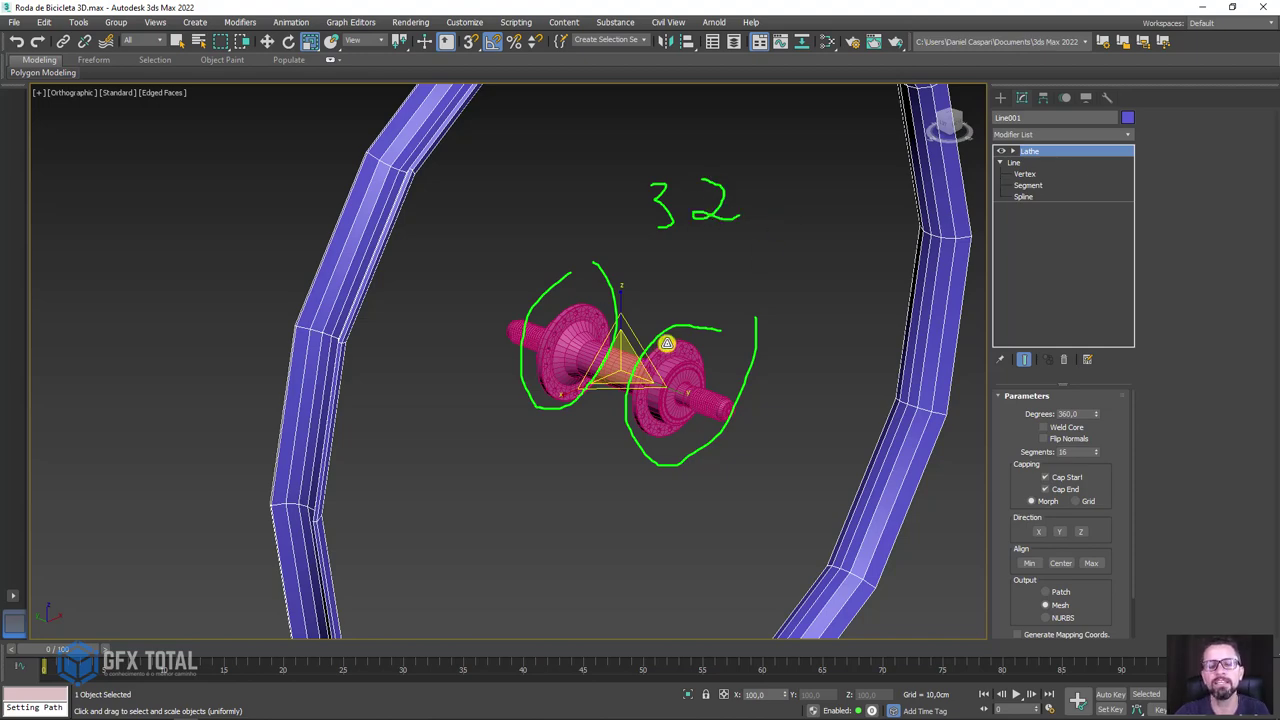
key("Escape")
mouse_move(731, 231)
middle_mouse_down()
mouse_move(746, 309)
mouse_move(734, 300)
mouse_move(685, 341)
middle_mouse_up()
scroll(686, 263, "up", 4)
scroll(709, 331, "up", 3)
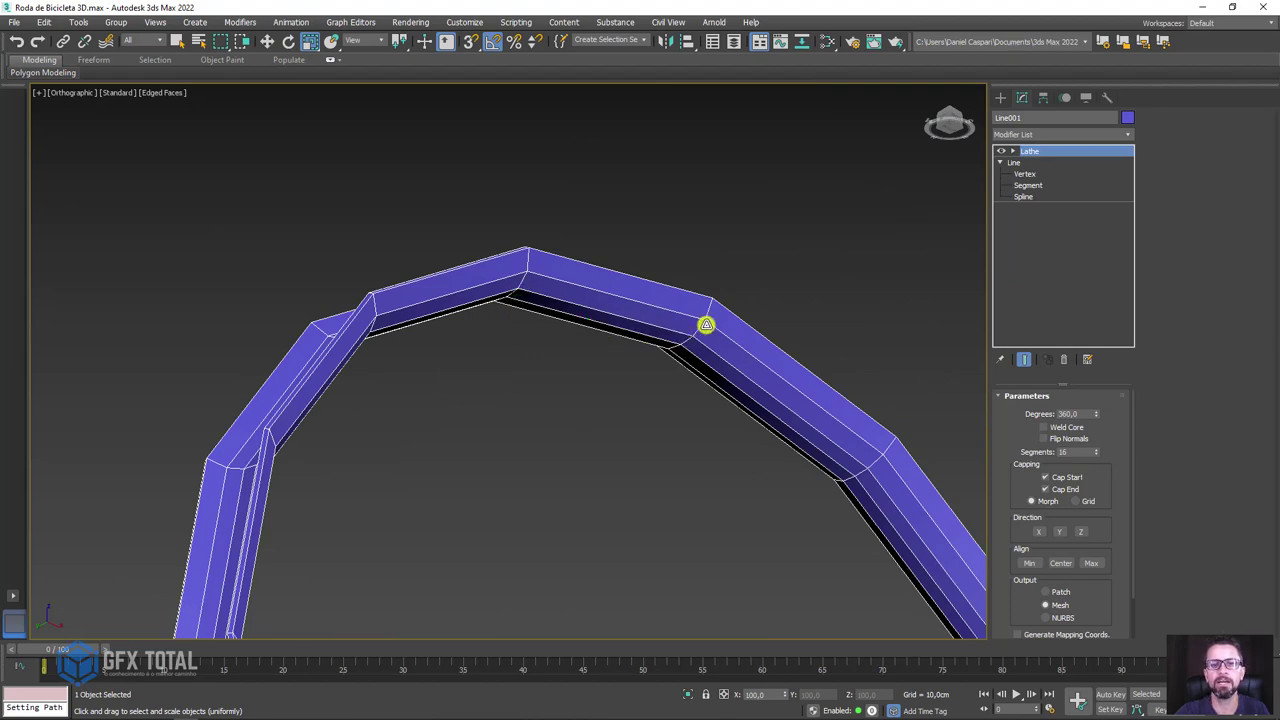
- Set the purple rim's Lathe segments to 32
middle_click_drag(706, 323, 766, 403, "alt")
scroll(766, 403, "up", 3)
scroll(829, 266, "up", 1)
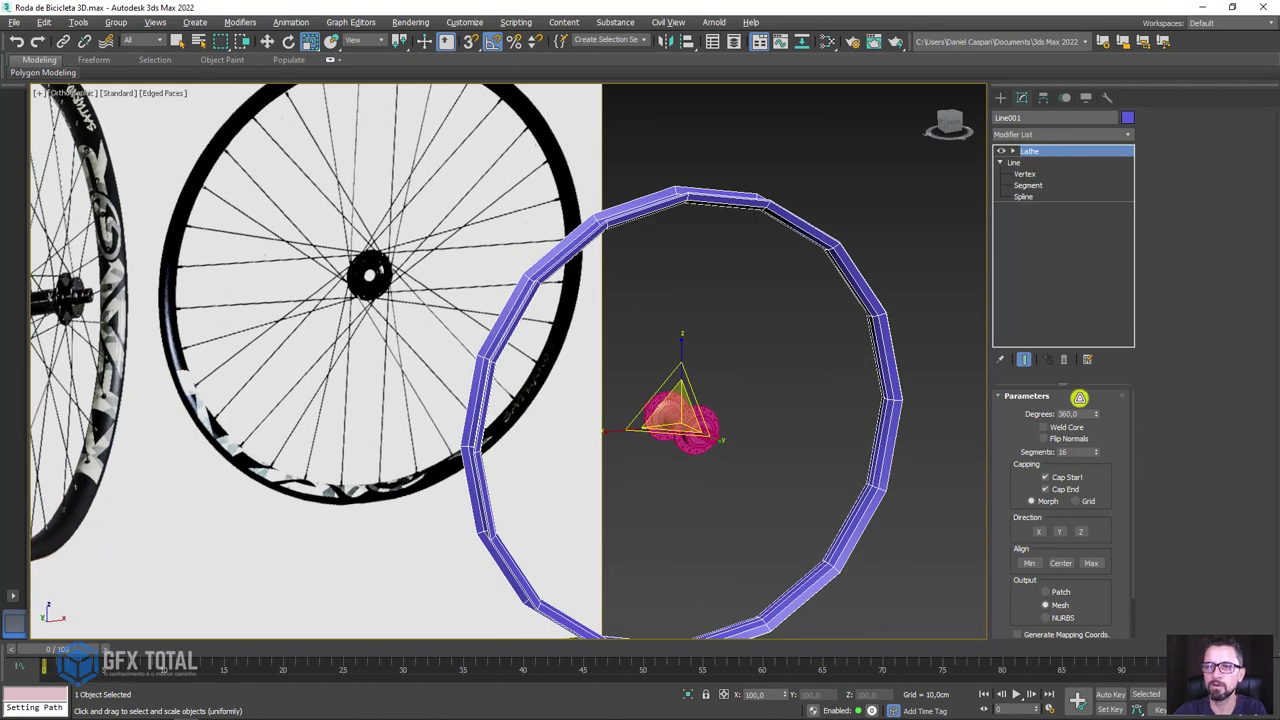
double_click(1063, 453)
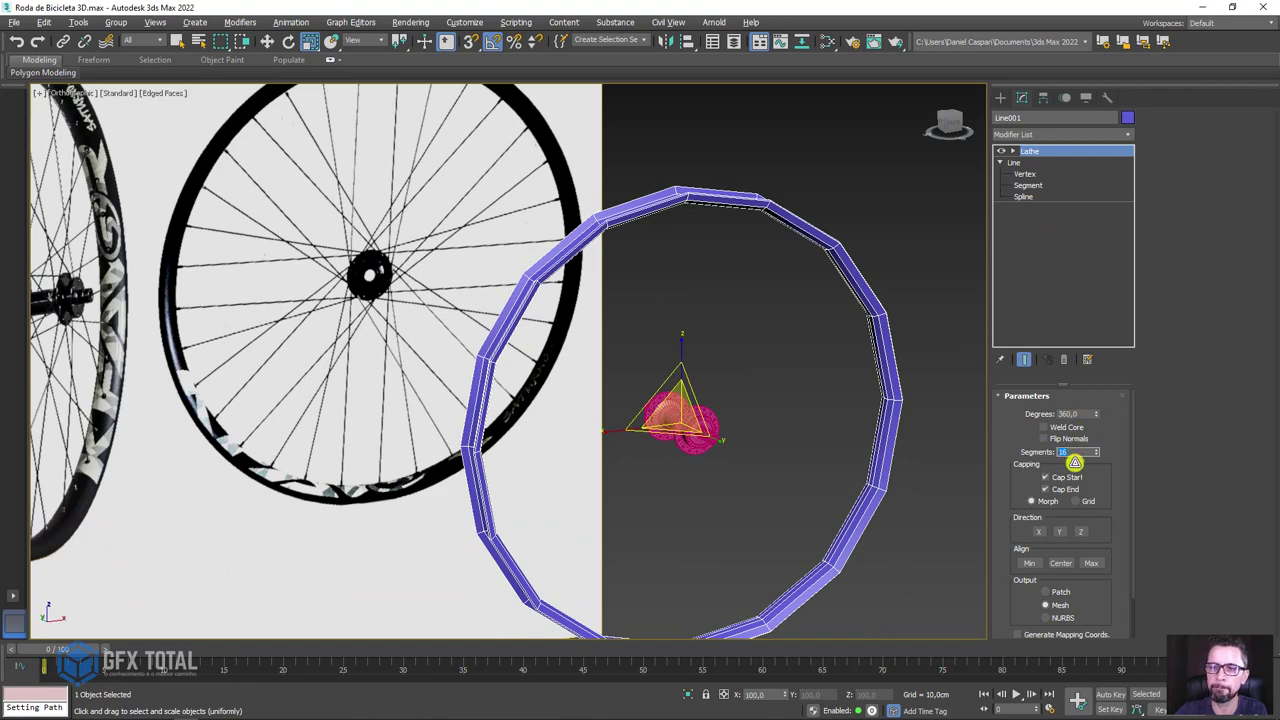
type("32")
key("Return")
- Sketch three spoke lines from the rim toward the hub as guides
scroll(717, 251, "up", 3)
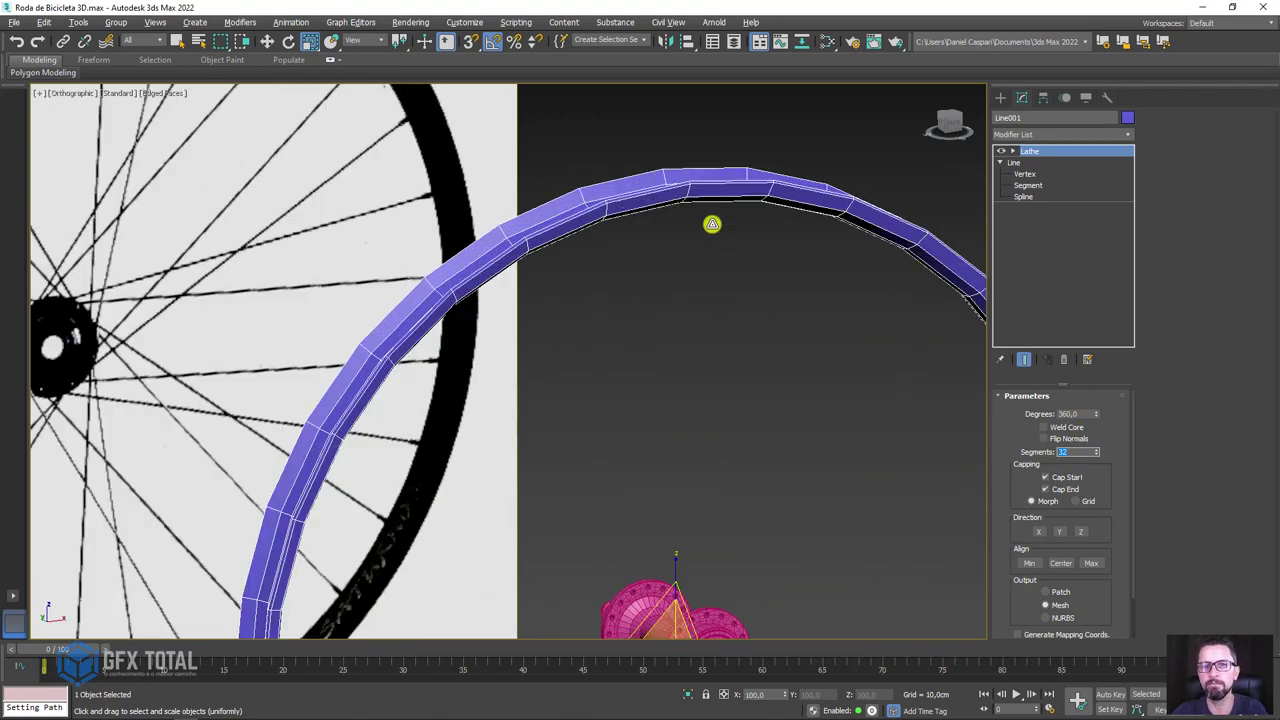
scroll(711, 223, "up", 2)
scroll(726, 217, "up", 1)
scroll(708, 133, "up", 1)
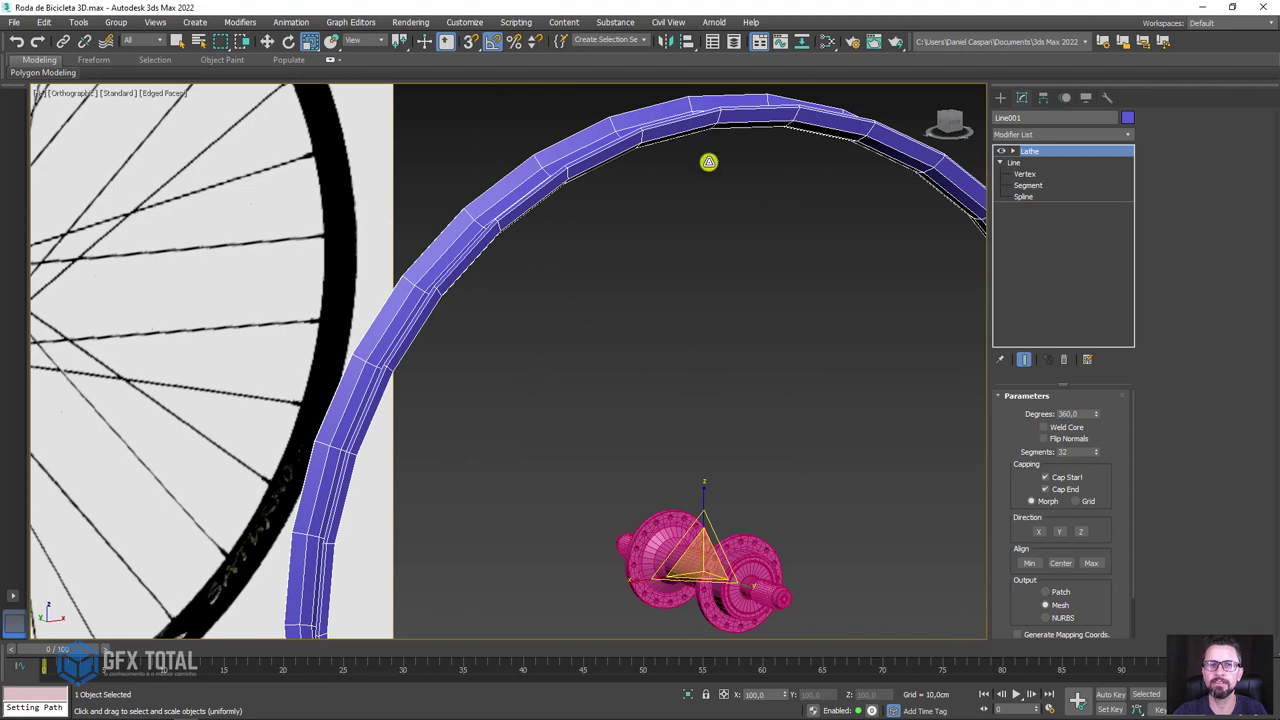
left_click_drag(708, 130, 707, 458)
left_click_drag(635, 143, 695, 440)
left_click_drag(570, 188, 630, 343)
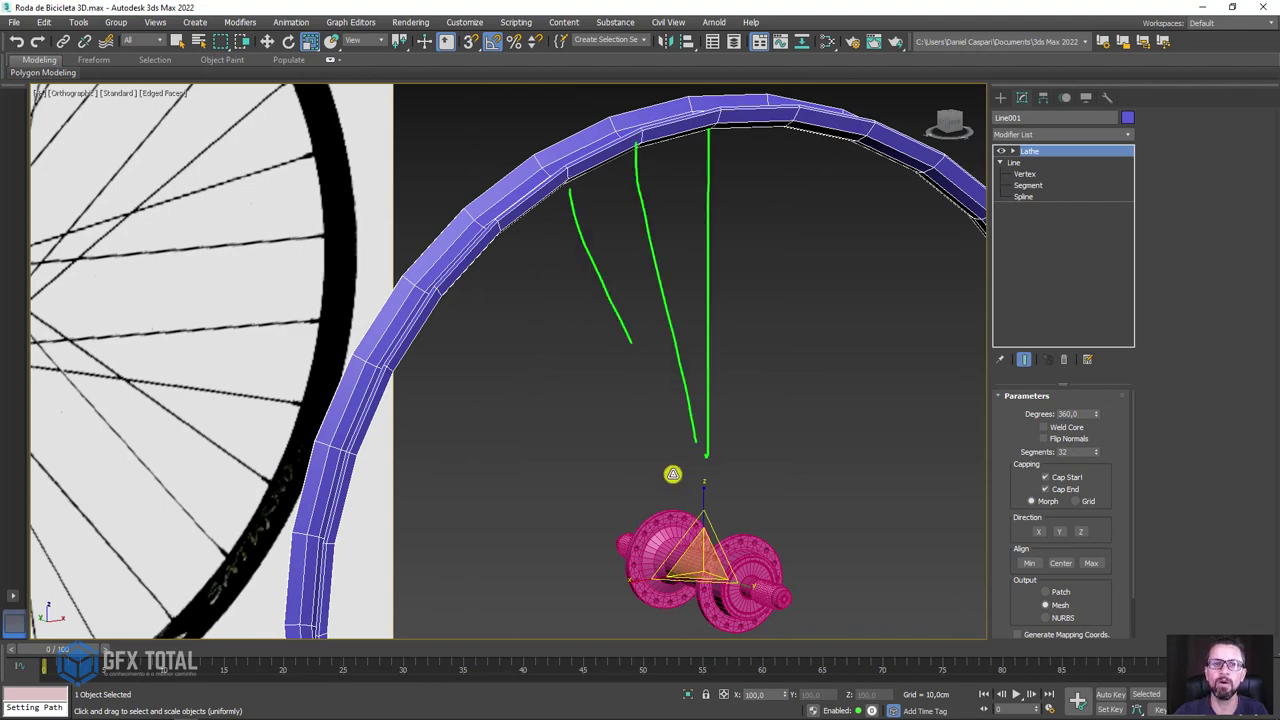
- Mark three spoke positions across the top of the rim, then clear the marks
mouse_move(891, 414)
middle_mouse_down("alt")
mouse_move(846, 429)
mouse_move(725, 206)
middle_mouse_up("alt")
left_click_drag(662, 245, 660, 176)
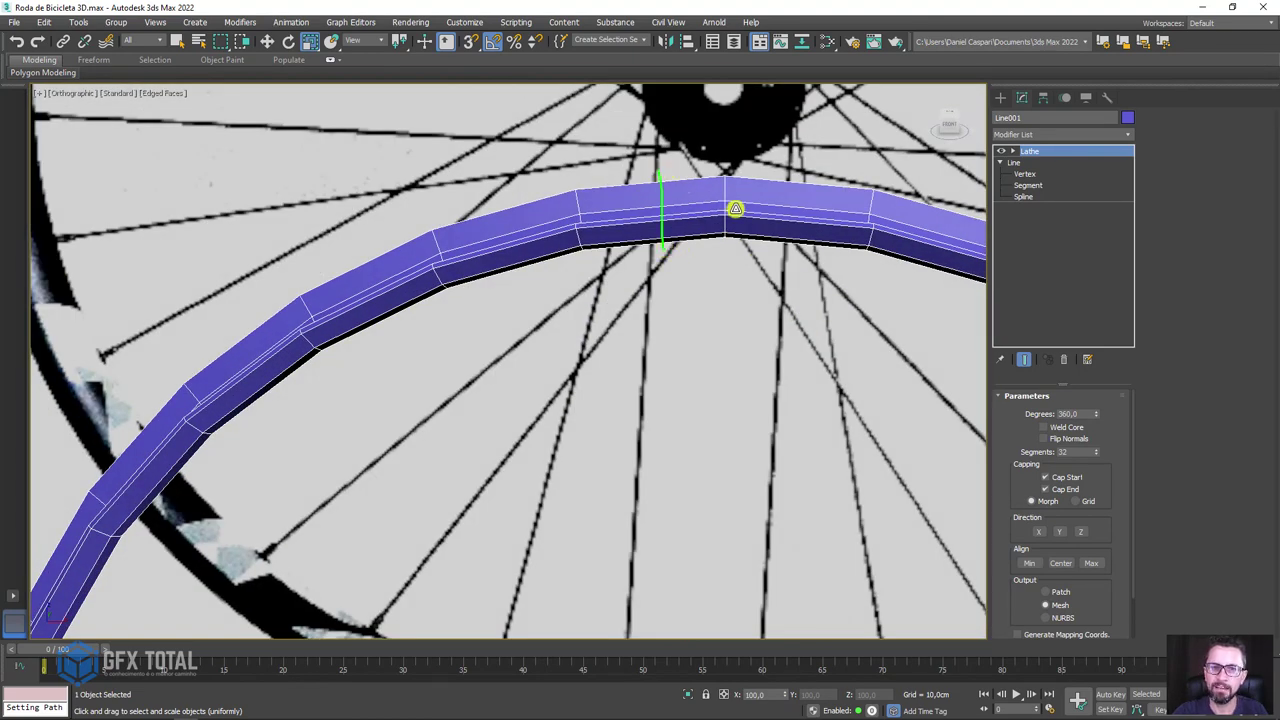
left_click_drag(757, 240, 762, 168)
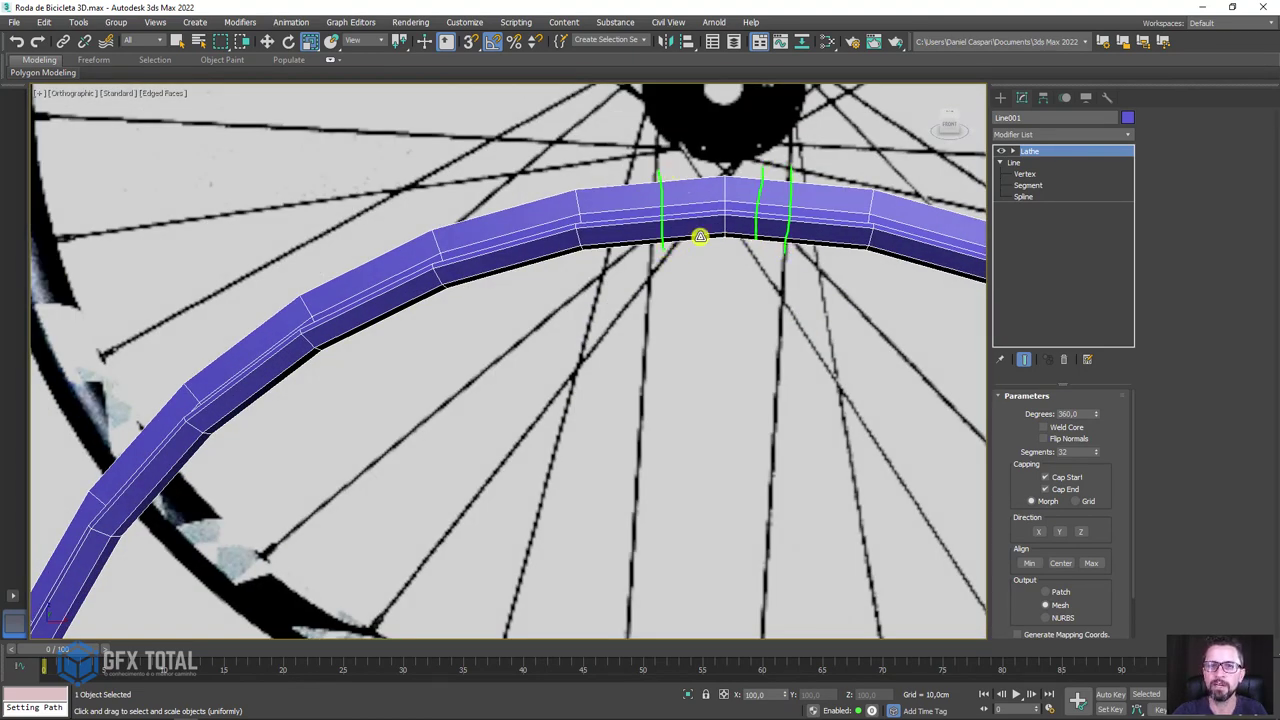
left_click_drag(700, 240, 695, 150)
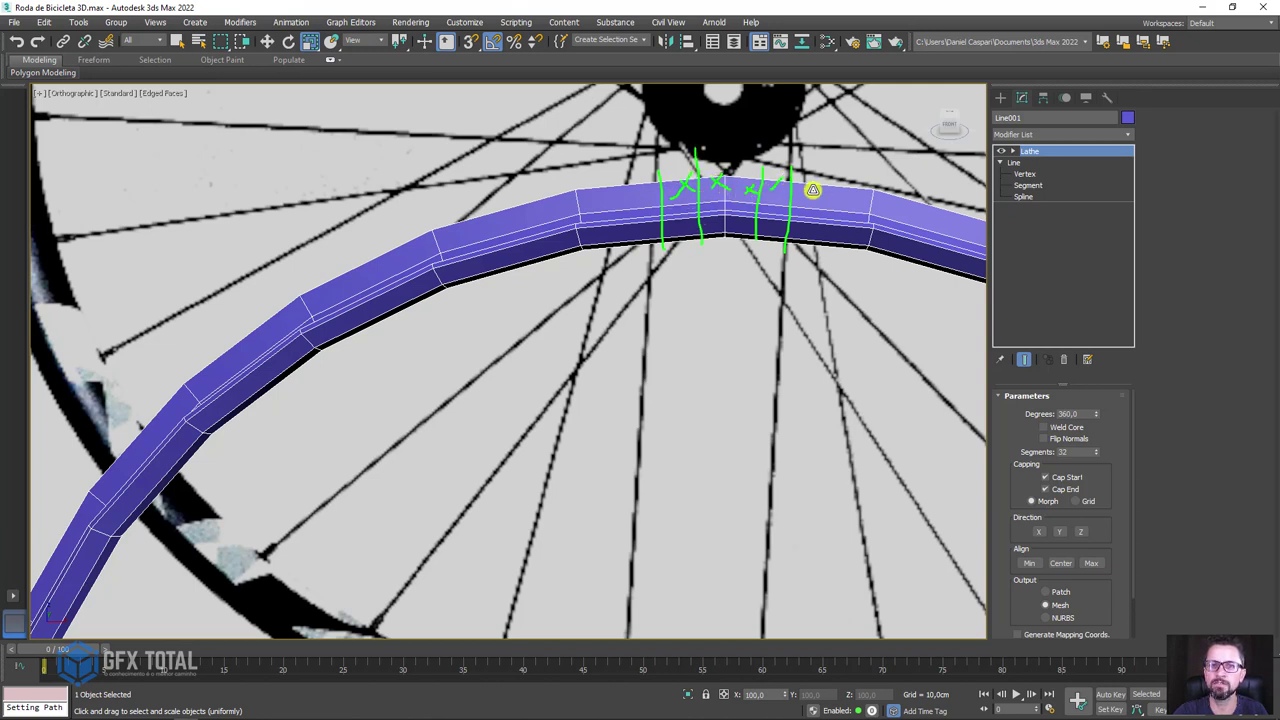
key("Escape")
double_click(1077, 453)
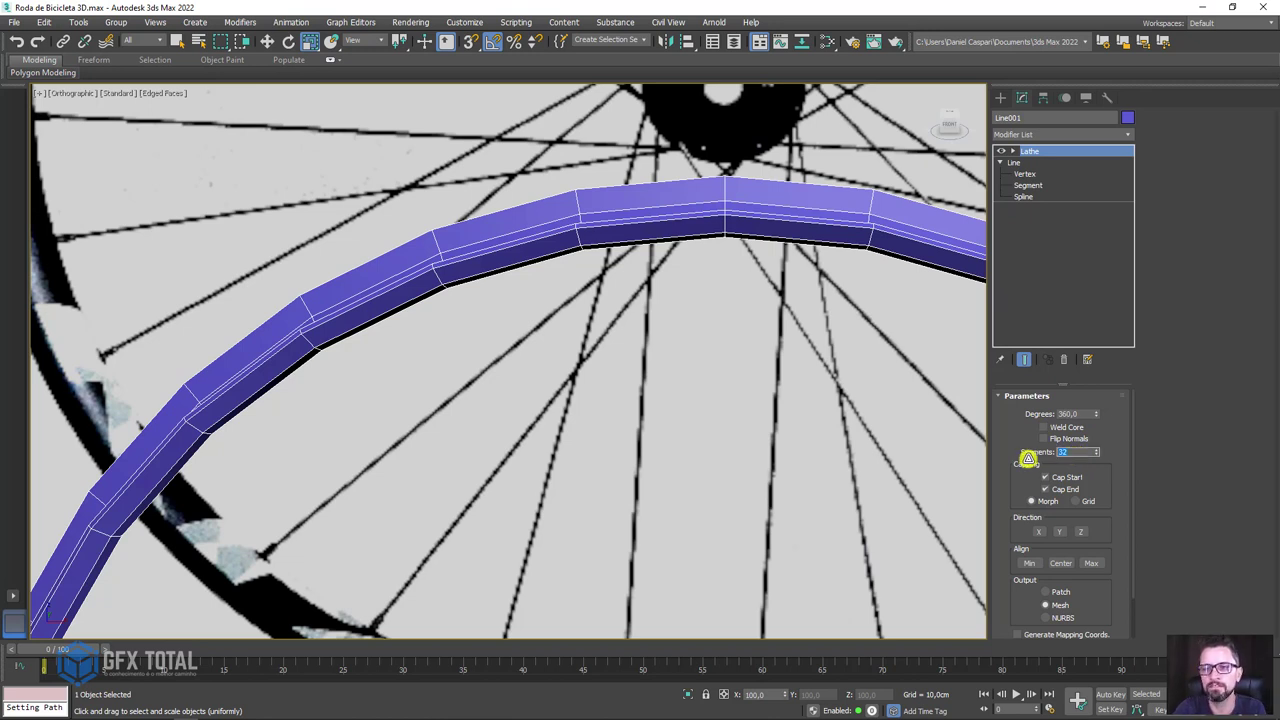
type("128")
- Confirm 128 Lathe segments and stack an Edit Poly modifier on the rim
key("Return")
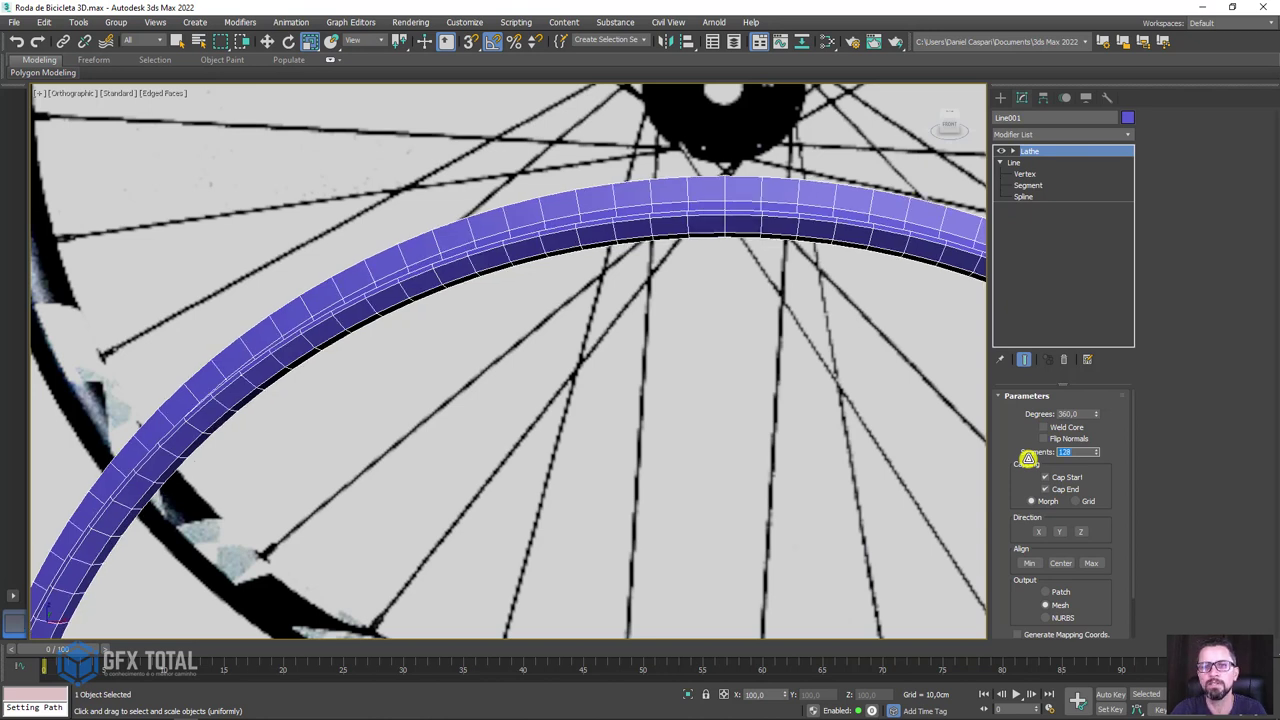
left_click(1126, 136)
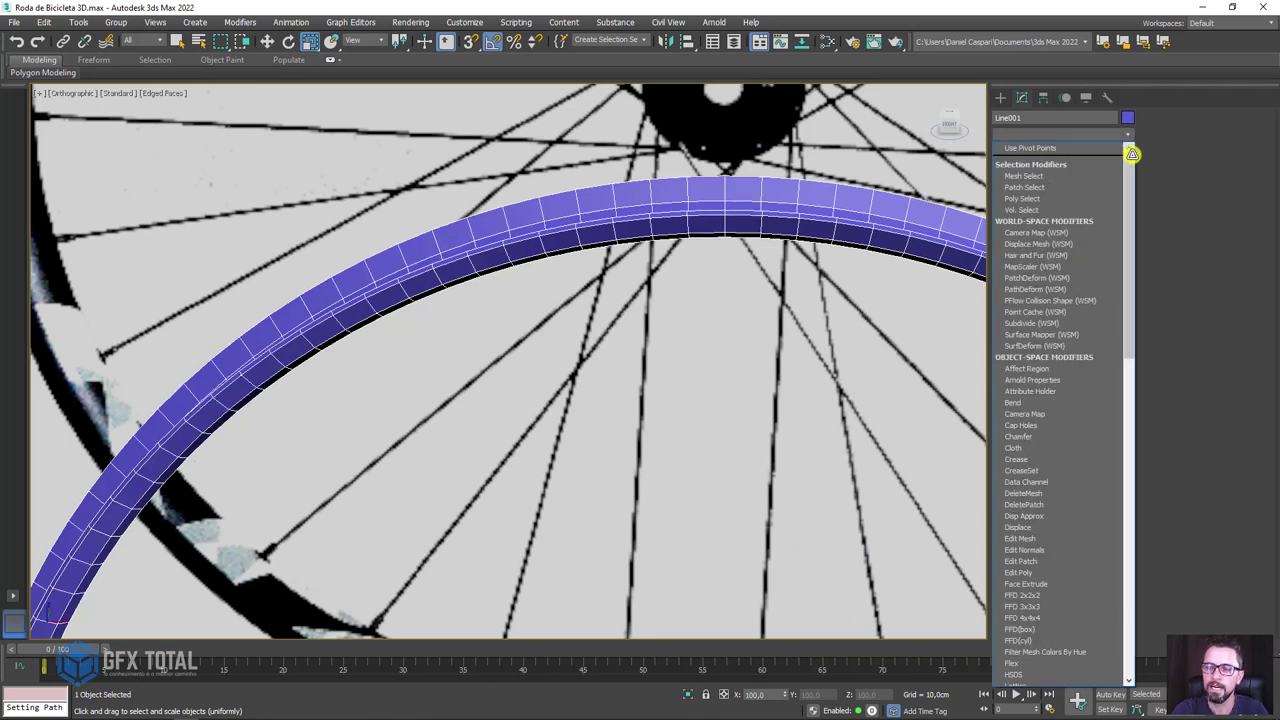
left_click_drag(1131, 157, 1124, 210)
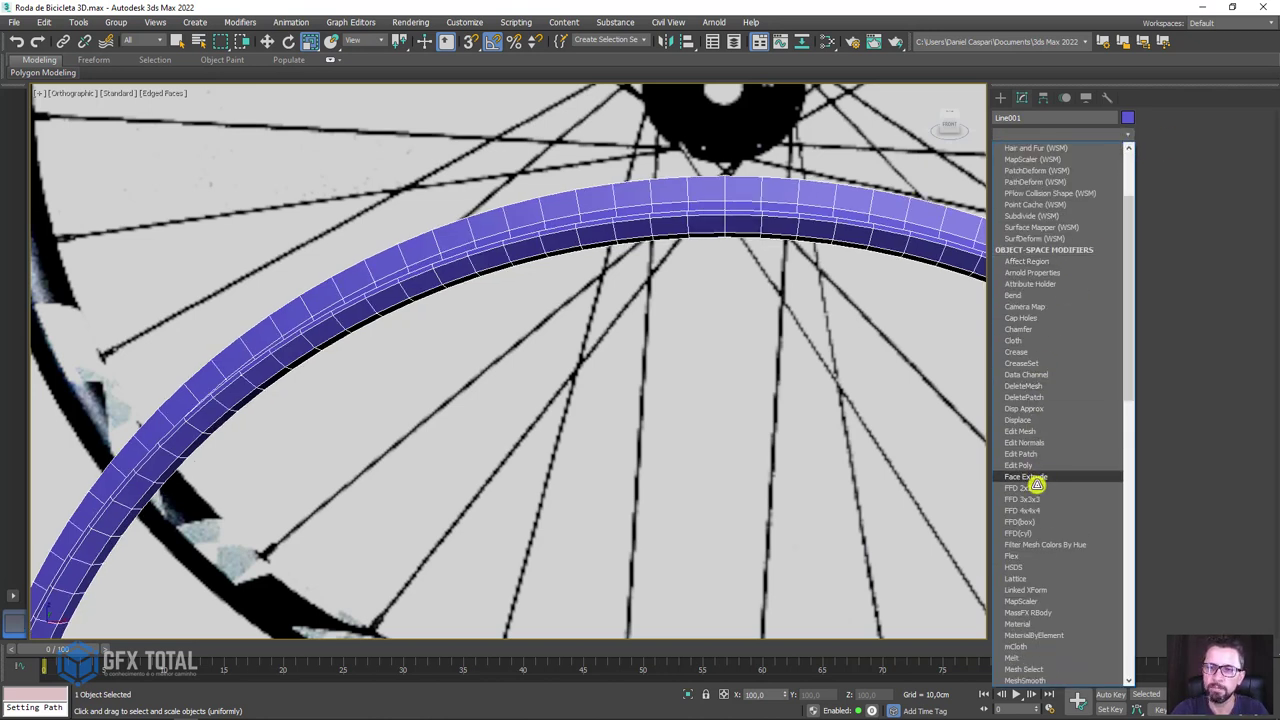
left_click(1022, 467)
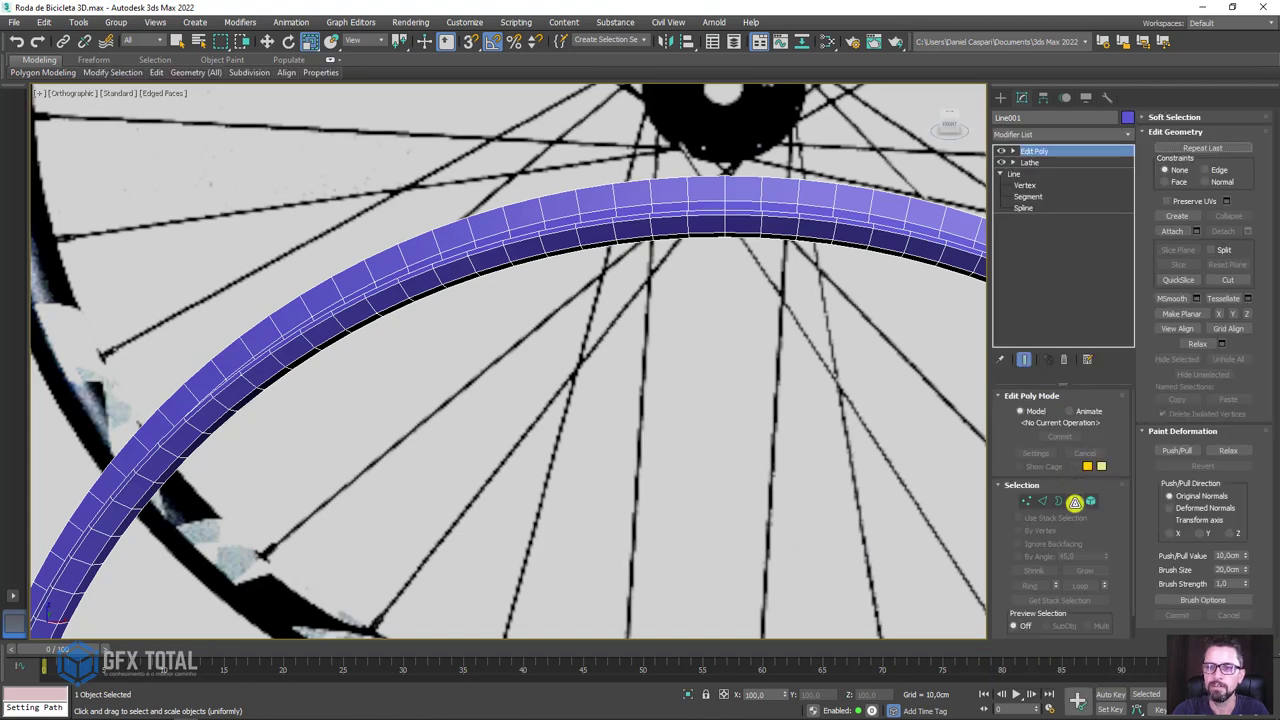
- Select a block of polygons at the rim top and frame them in front view
left_click(1074, 502)
left_click_drag(672, 160, 674, 162)
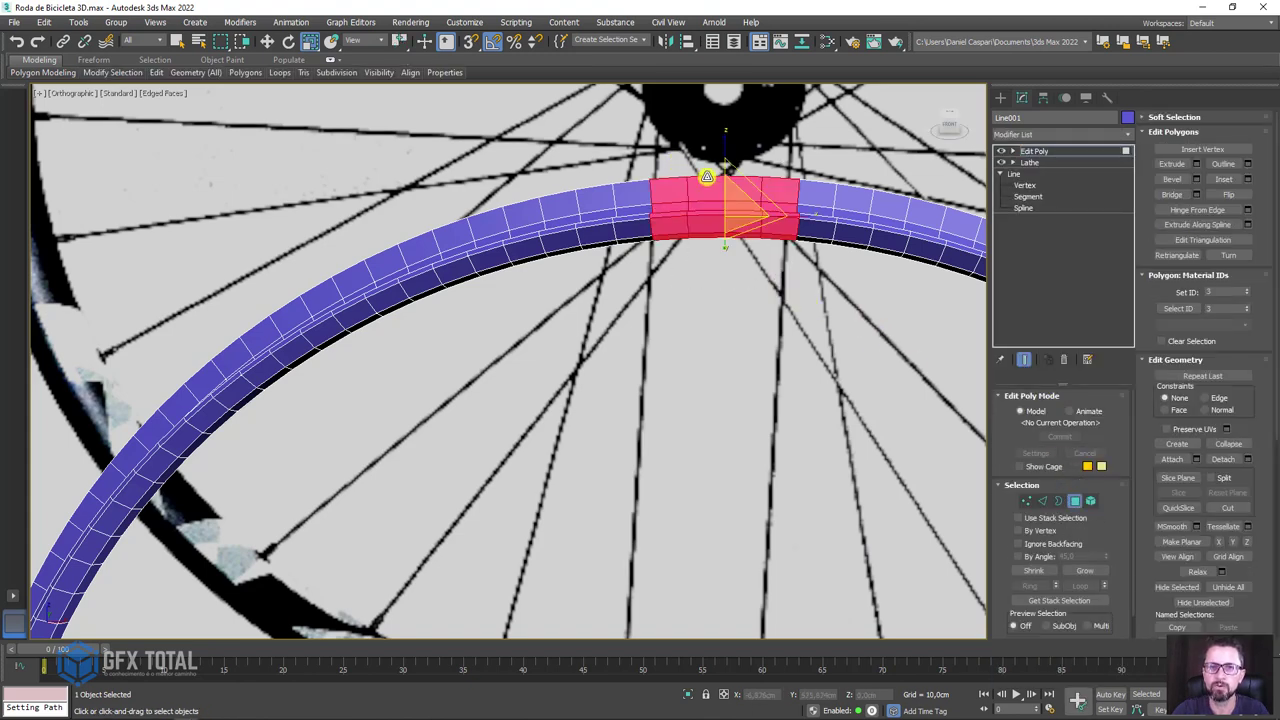
scroll(757, 284, "down", 4)
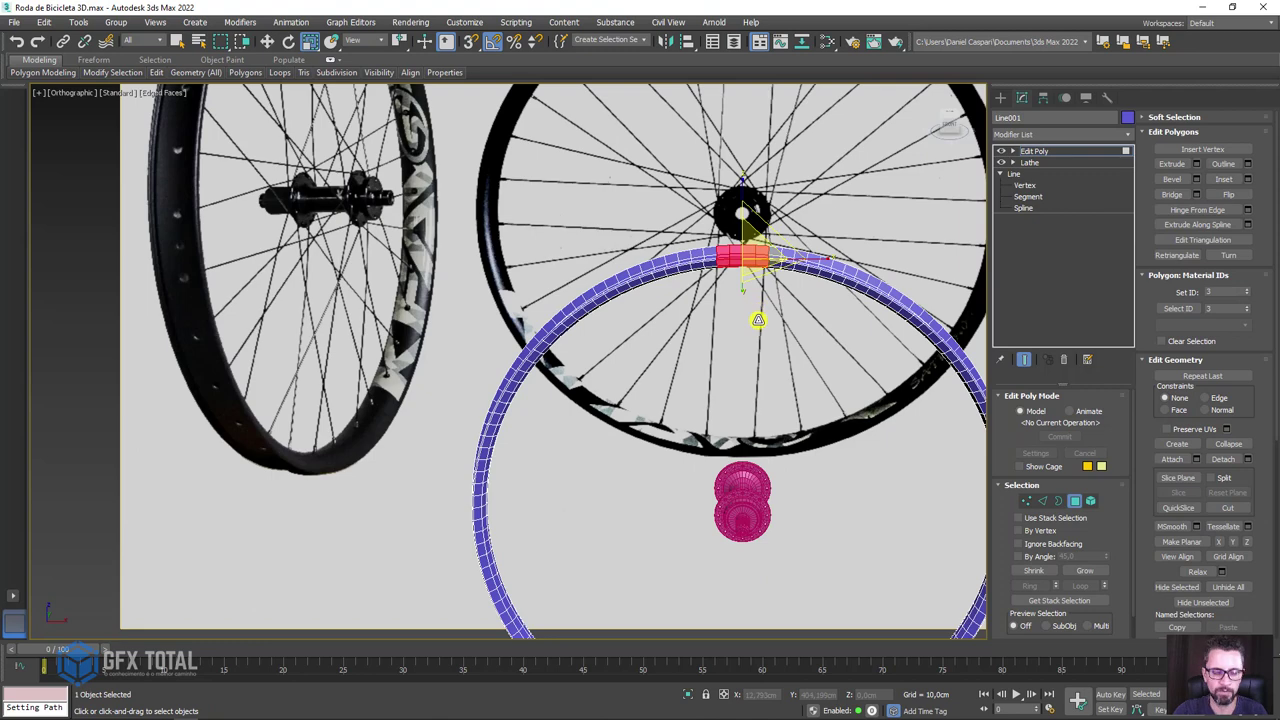
key("f")
key("z")
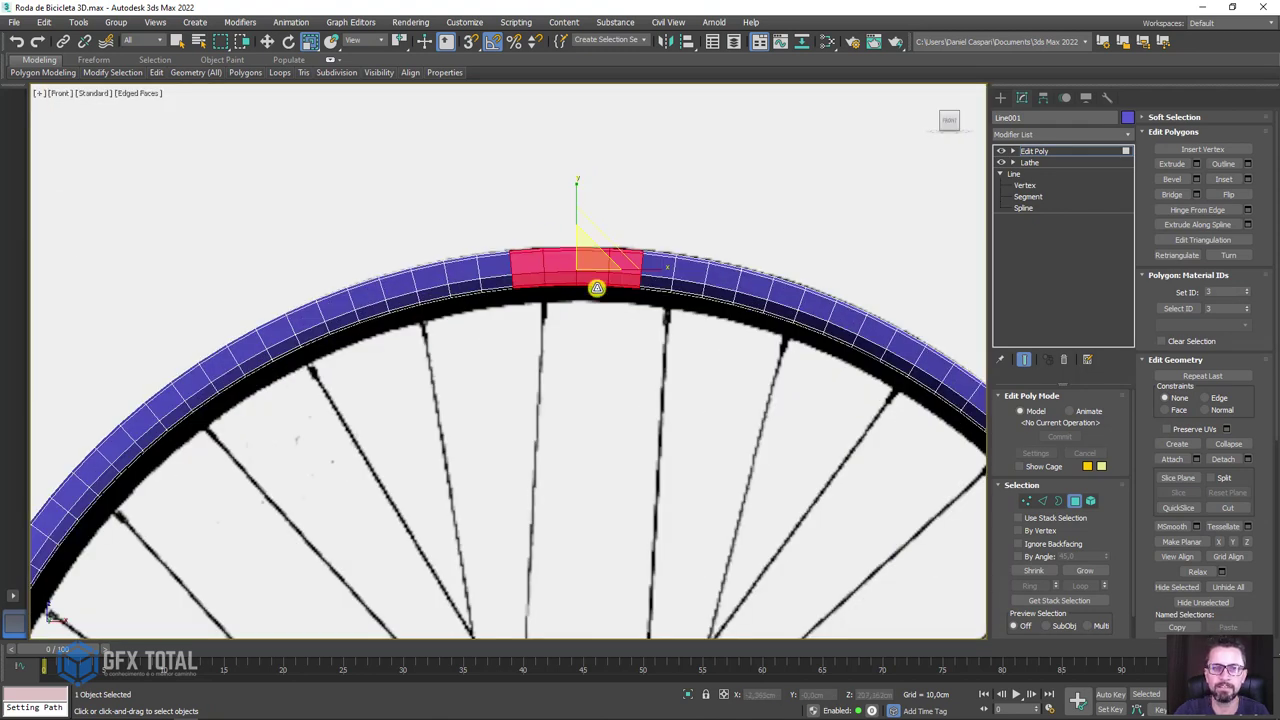
scroll(596, 288, "up", 2)
scroll(529, 286, "up", 2)
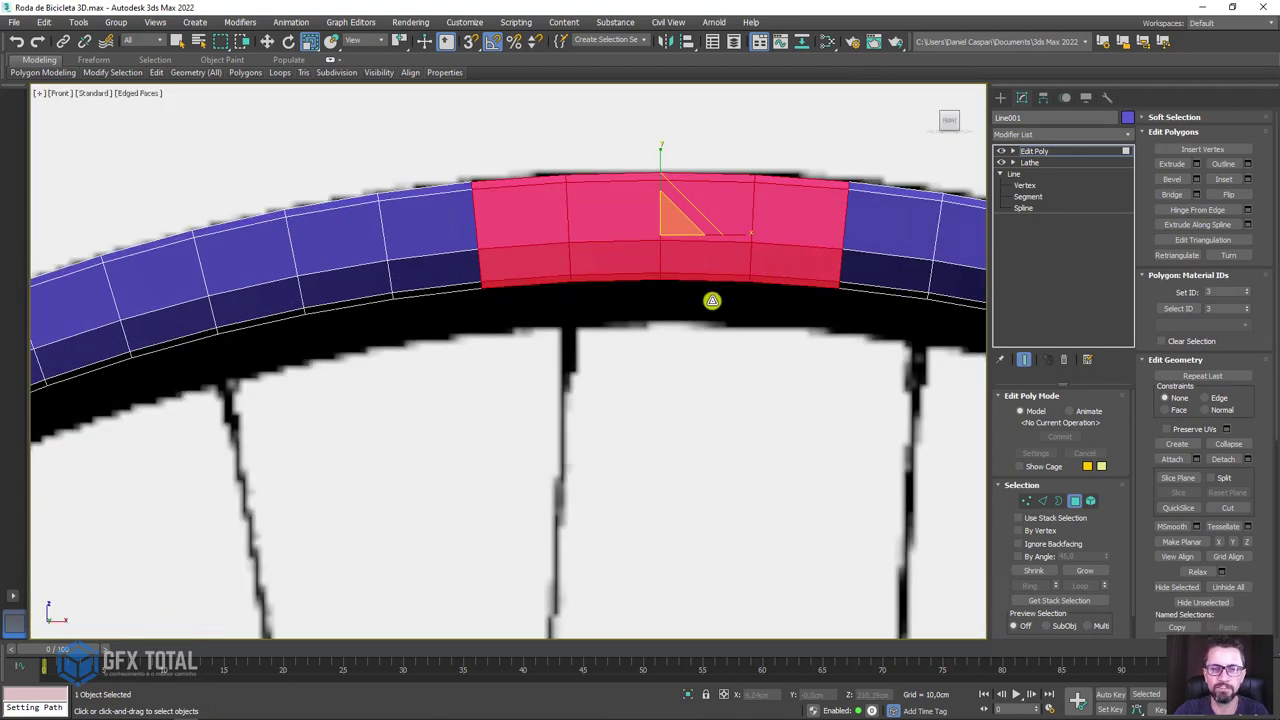
- Invert the selection, hide the other rim polygons, and switch to a perspective view
key("ctrl+i")
scroll(720, 310, "down", 2)
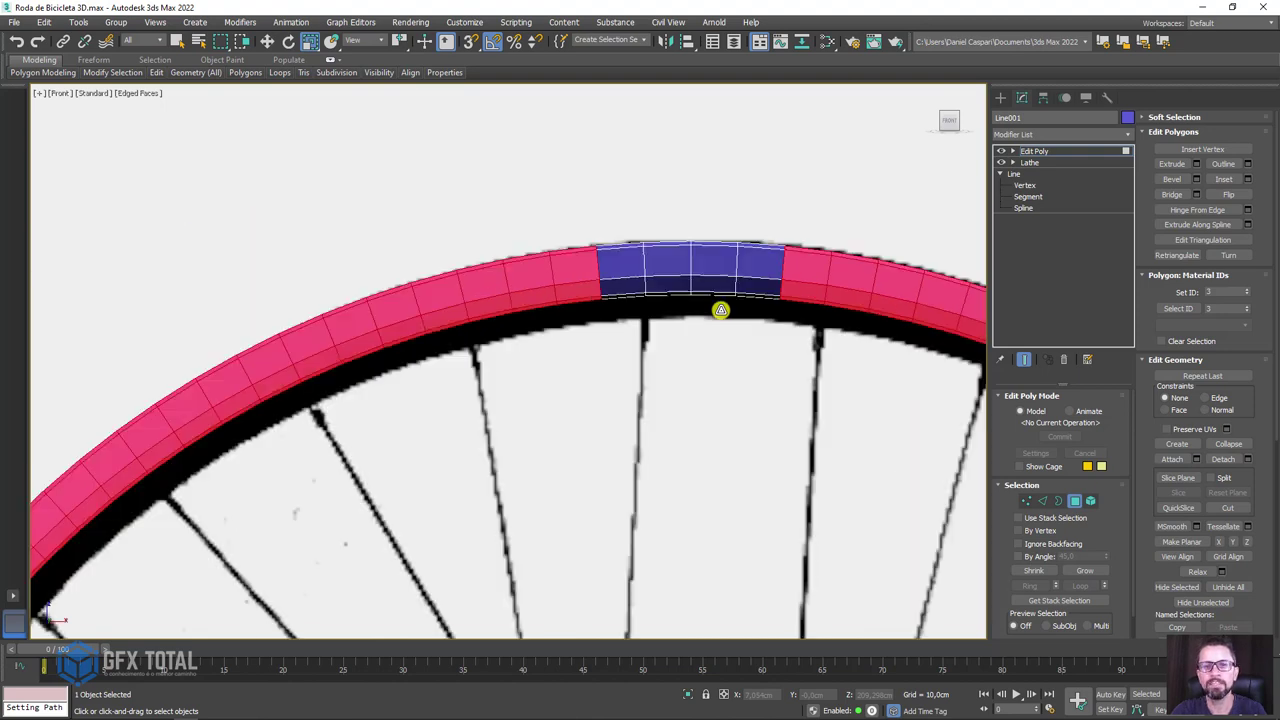
scroll(786, 406, "down", 3)
key("alt+h")
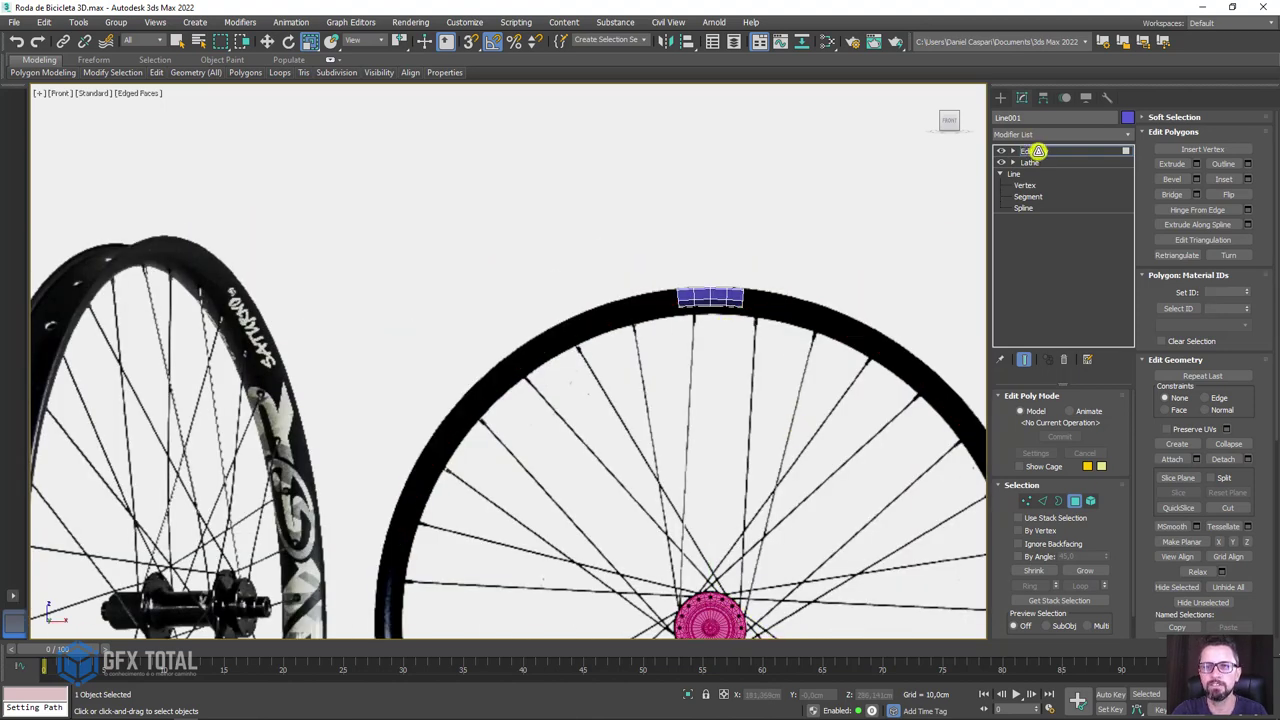
left_click(1038, 151)
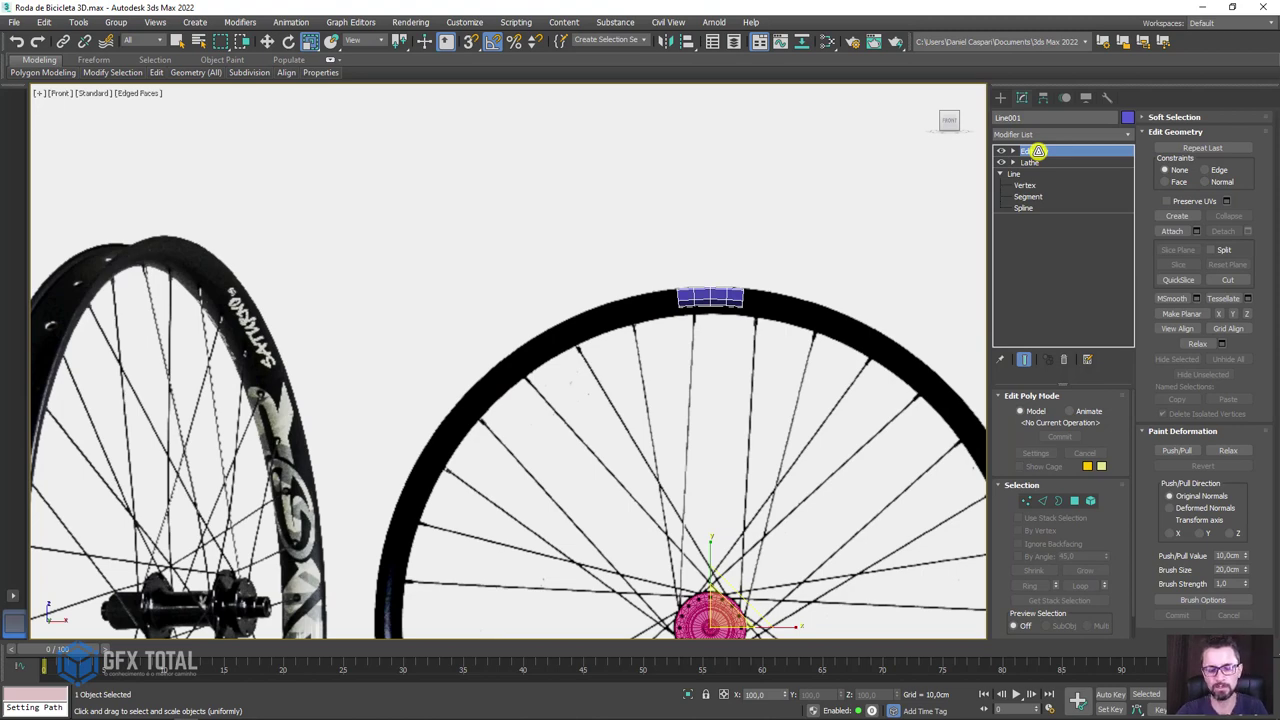
key("p")
middle_click_drag(768, 357, 800, 420, "alt")
- Frame the rim piece, enter Vertex mode and switch to wireframe display
scroll(820, 434, "up", 5)
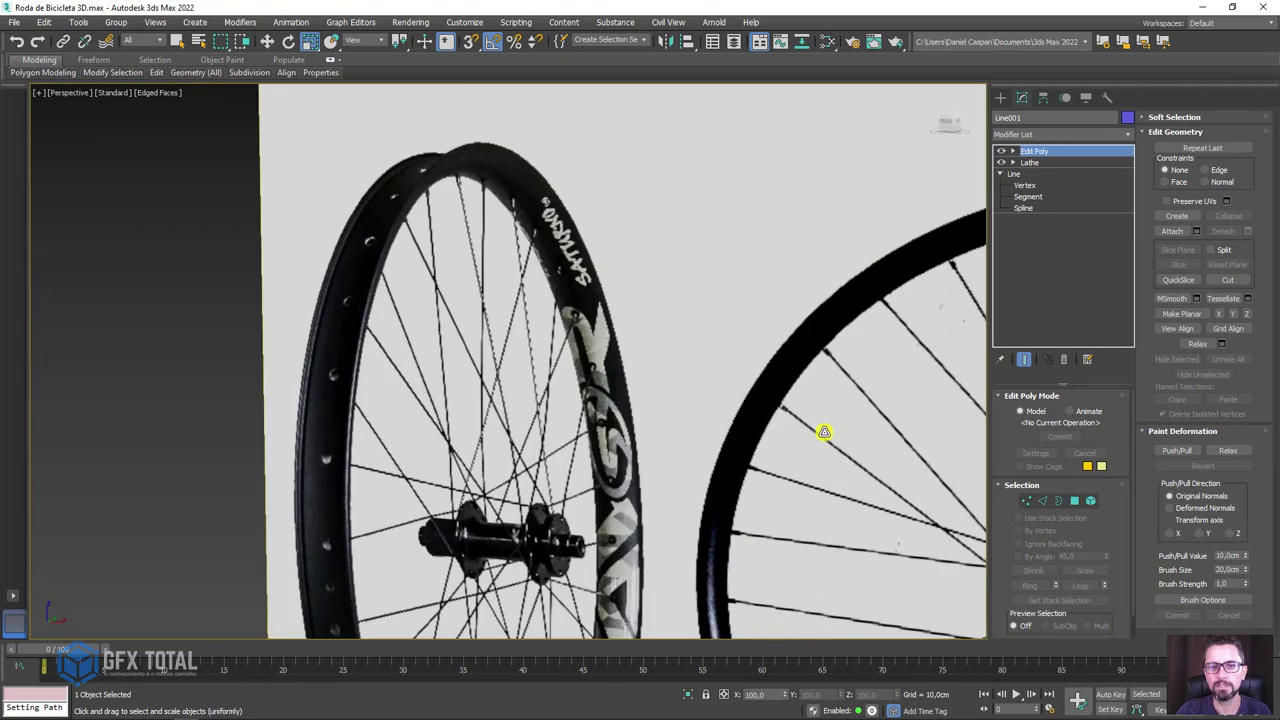
scroll(563, 463, "up", 3)
scroll(656, 414, "up", 3)
key("z")
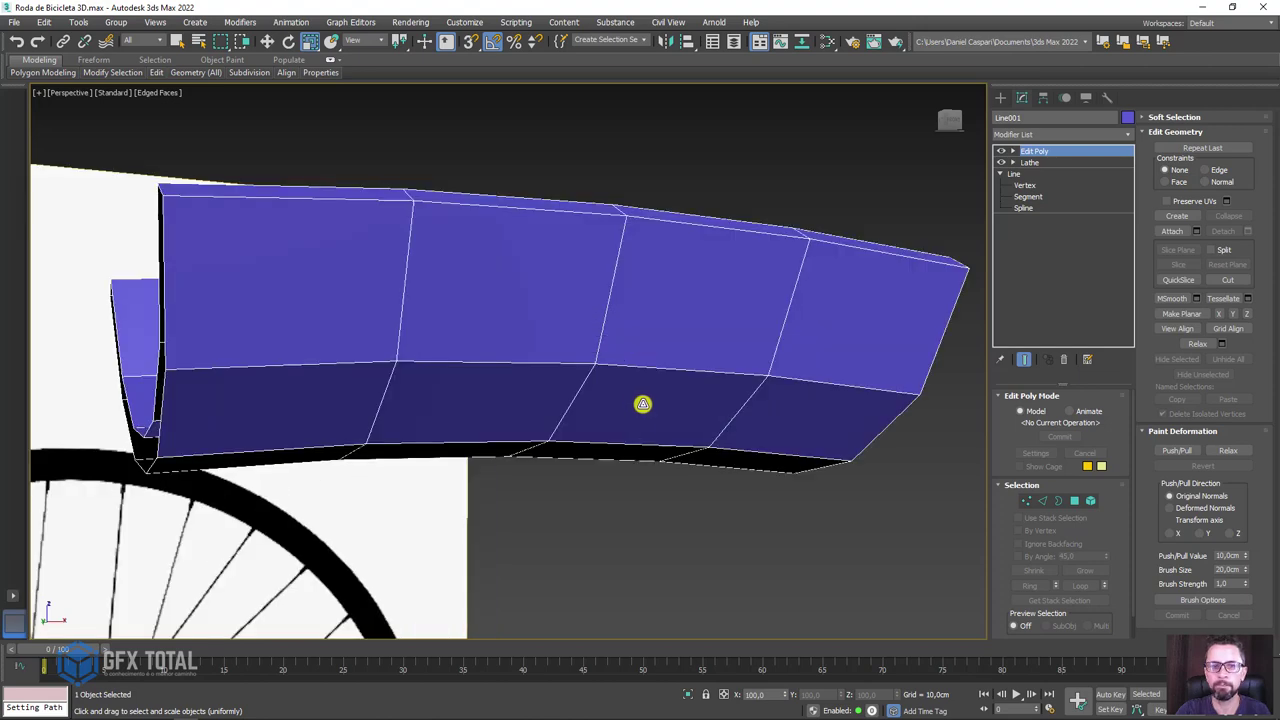
middle_click_drag(643, 403, 1033, 344, "alt")
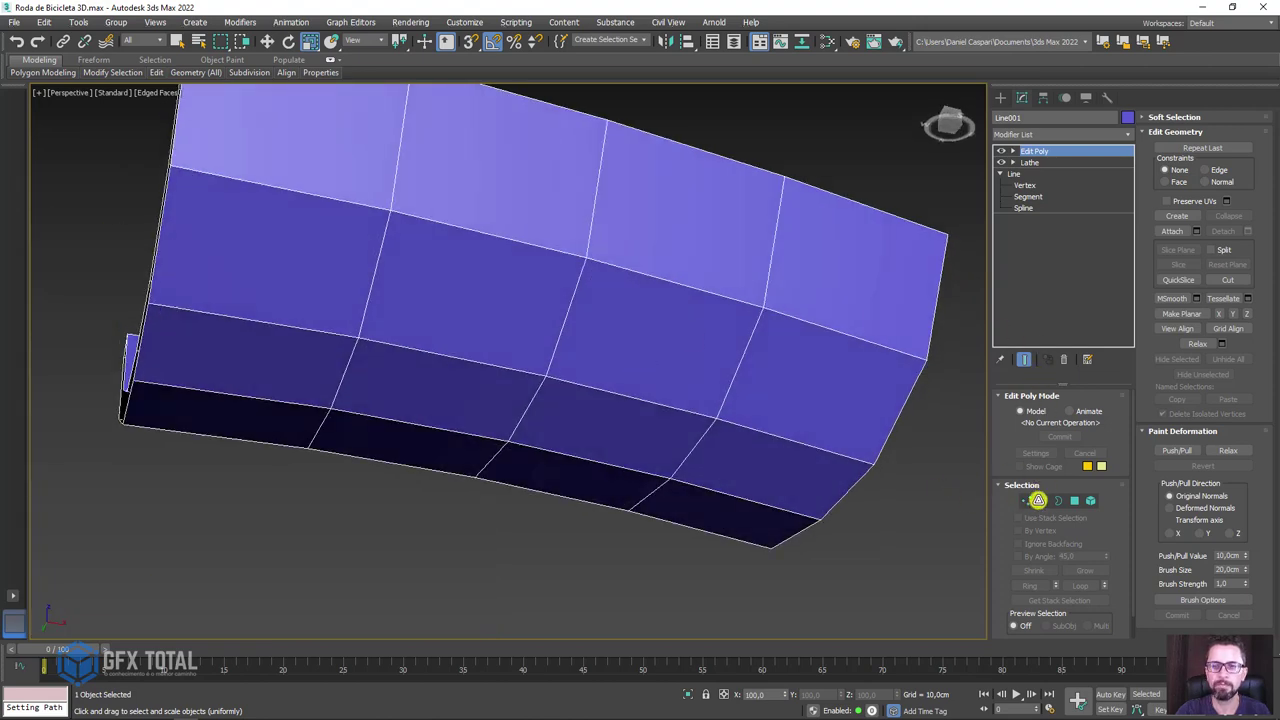
left_click(1030, 500)
middle_click_drag(668, 403, 637, 323, "alt")
key("F3")
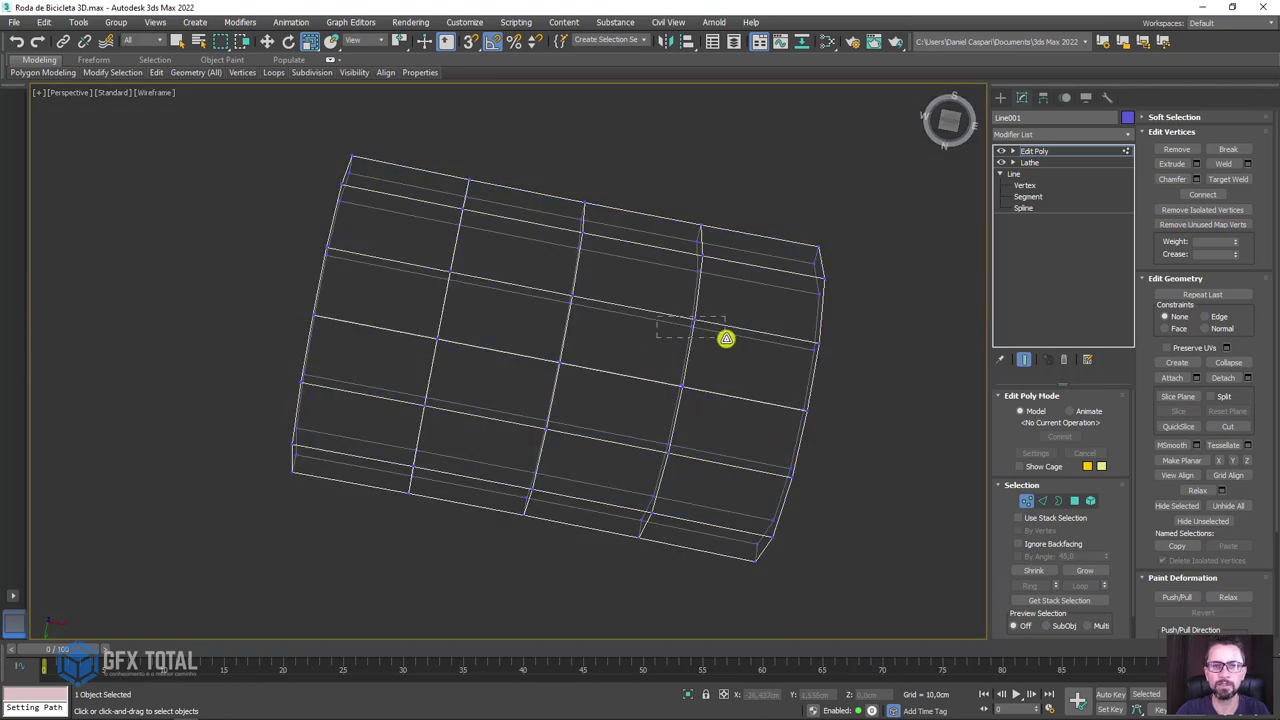
- Connect the centre vertex to its surrounding vertices with diagonal edges
left_click_drag(726, 339, 726, 340)
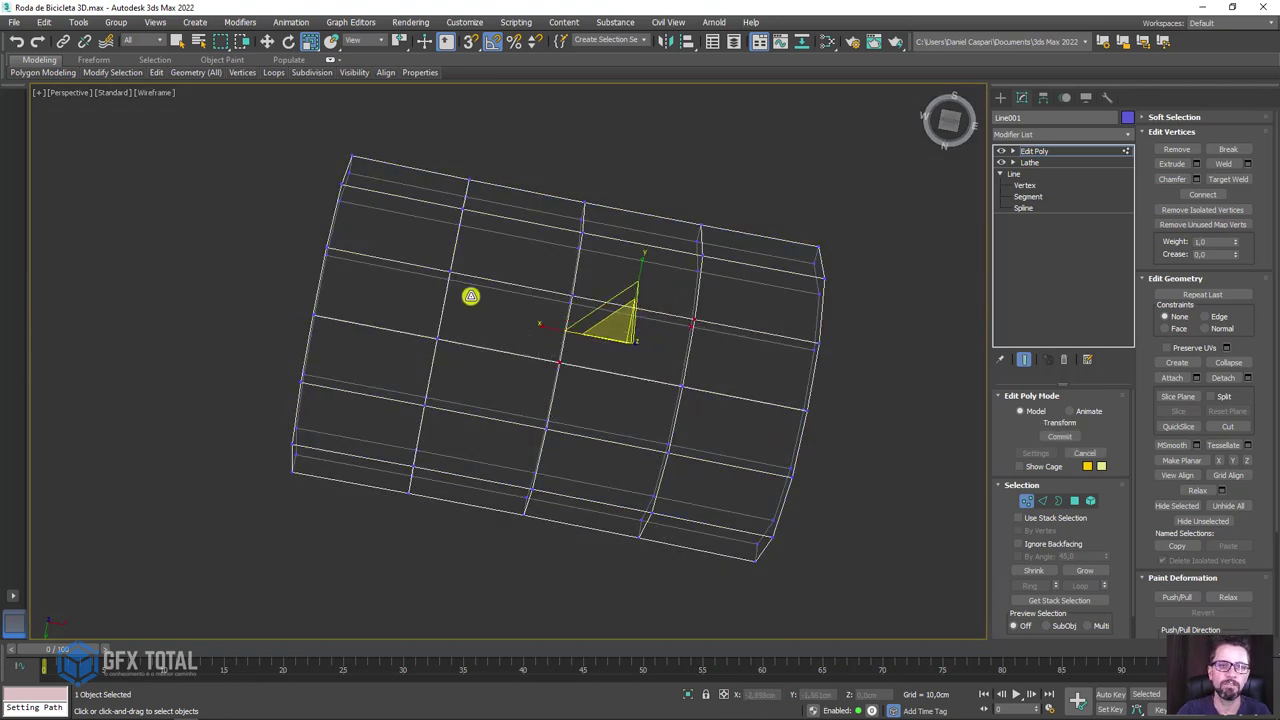
left_click(451, 272, "ctrl")
left_click_drag(465, 363, 428, 417, "ctrl")
left_click(665, 447, "ctrl")
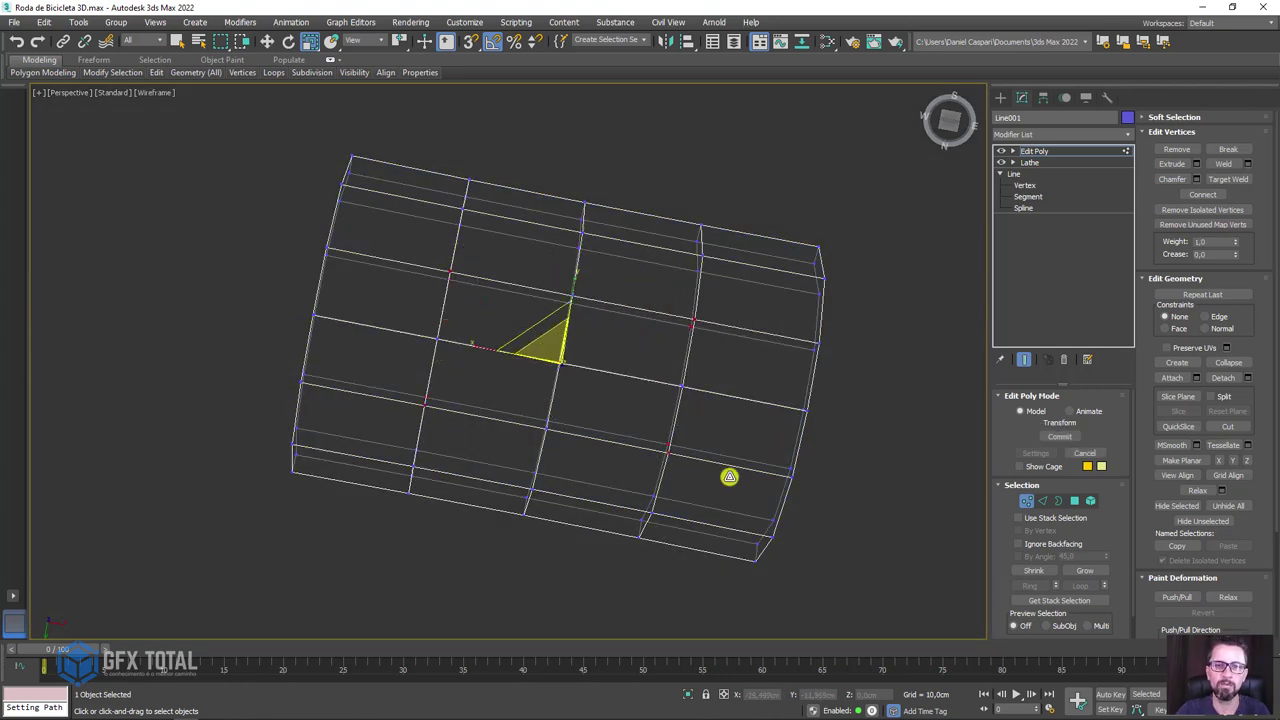
mouse_move(653, 372)
middle_mouse_down("alt")
mouse_move(654, 434)
mouse_move(646, 374)
mouse_move(600, 393)
middle_mouse_up("alt")
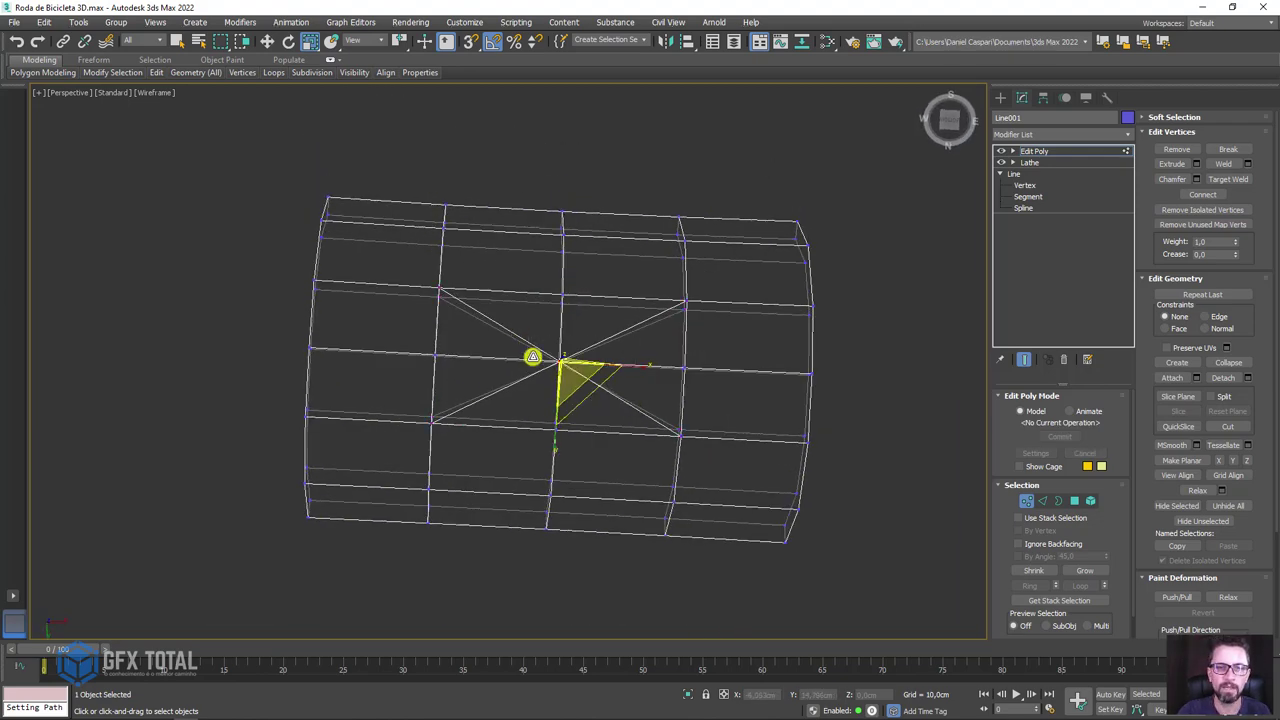
scroll(531, 357, "up", 5)
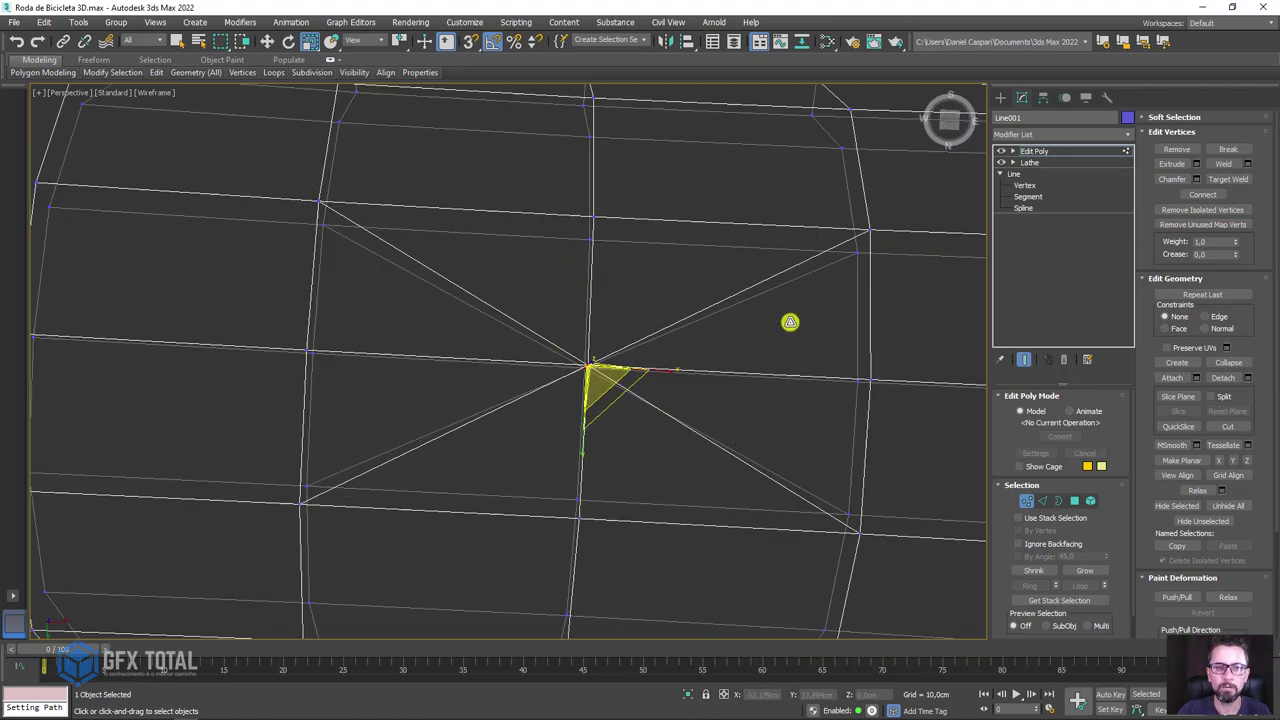
- Cancel a Chamfer attempt and open Extrude Vertices settings for the centre vertex
left_click(1197, 181)
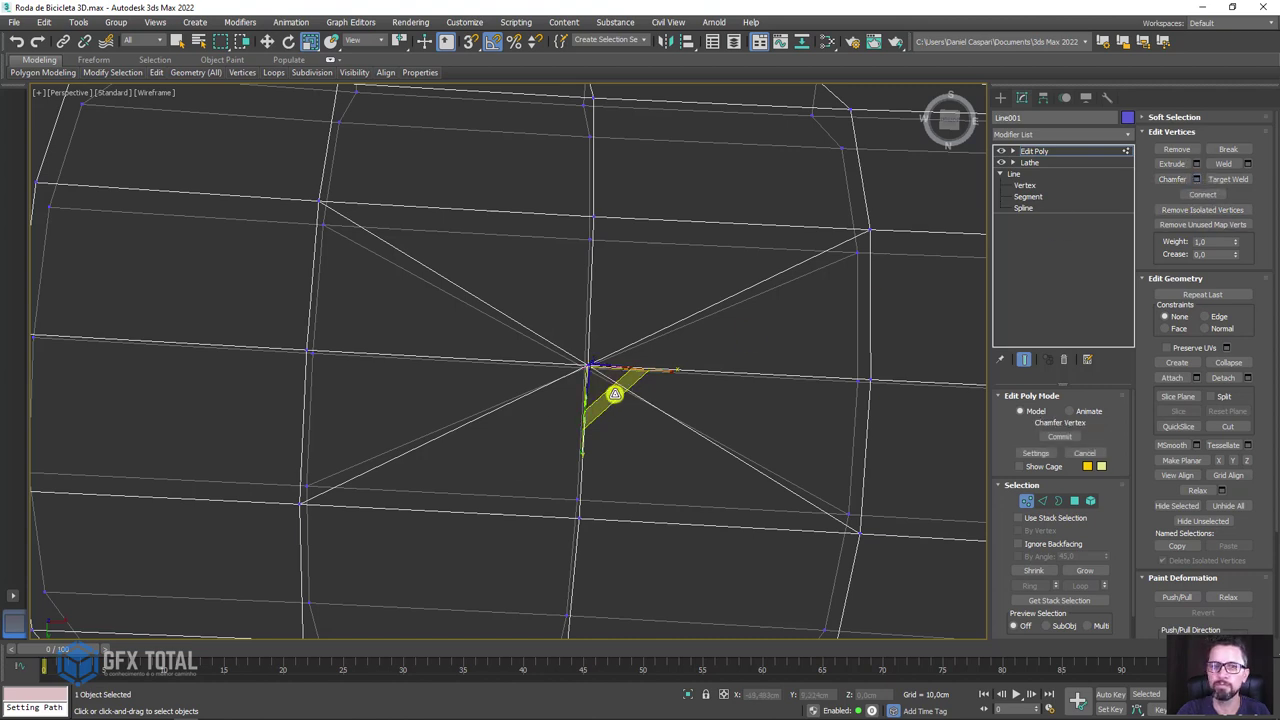
middle_click_drag(706, 354, 514, 457, "alt")
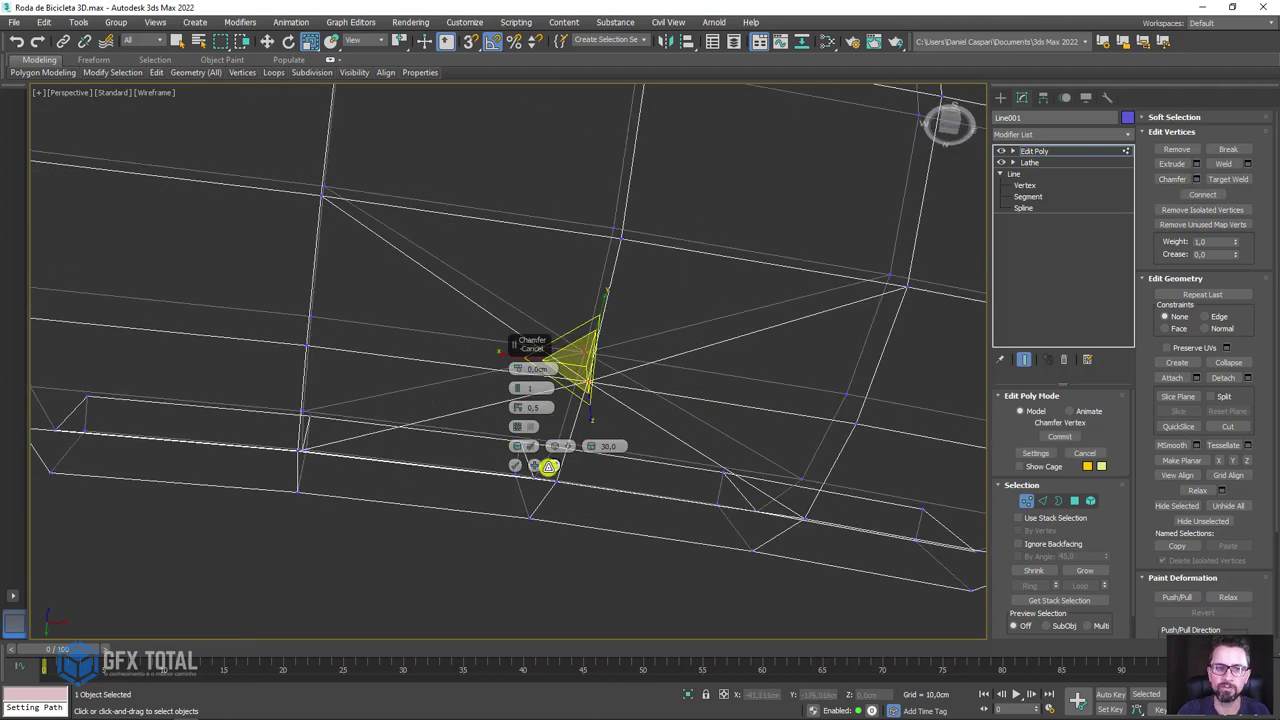
left_click(553, 465)
left_click(1196, 163)
middle_click_drag(851, 329, 629, 409, "alt")
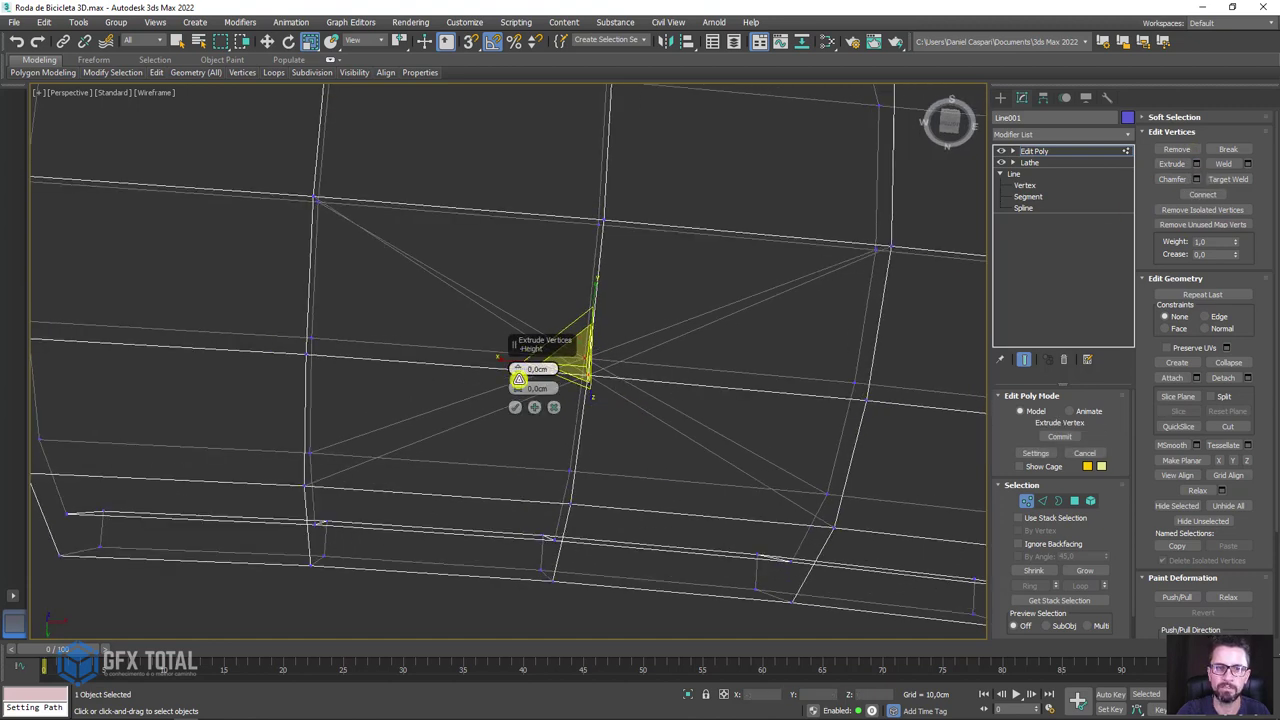
- Extrude the centre vertex with height 0 and width 1,272 cm into an octagon
left_click_drag(518, 379, 529, 371)
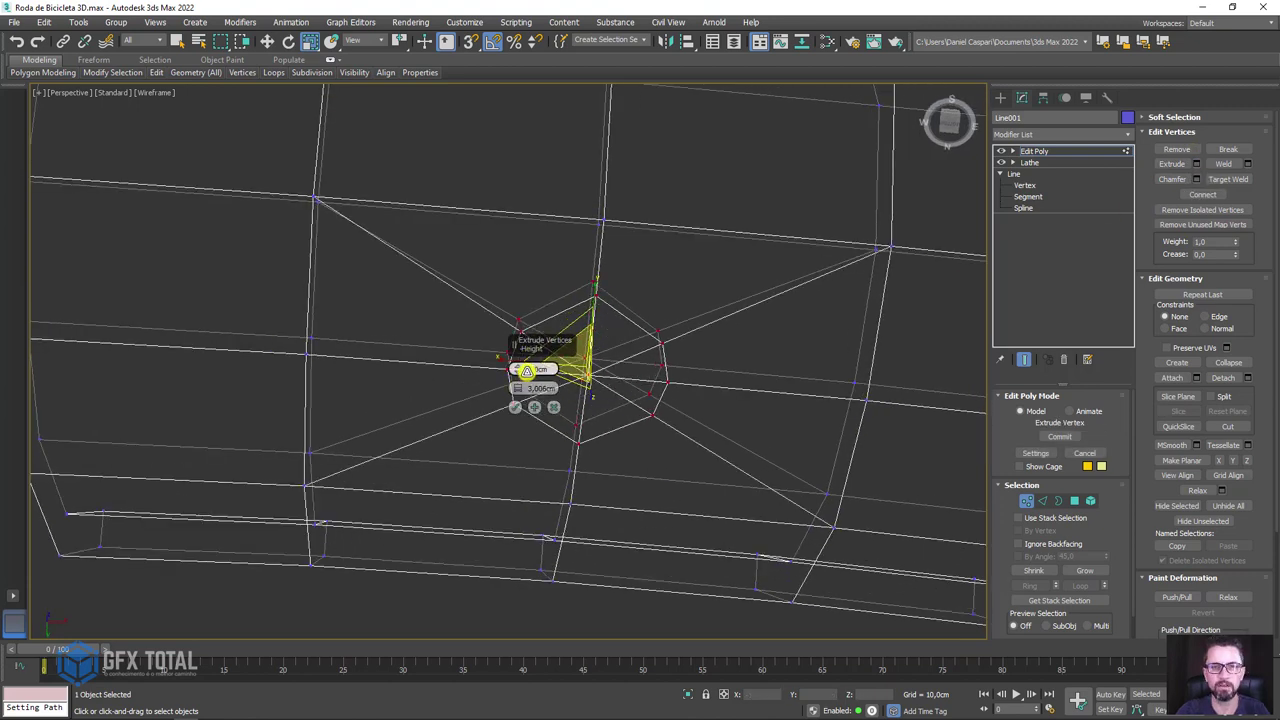
key("F3")
key("F3")
key("F3")
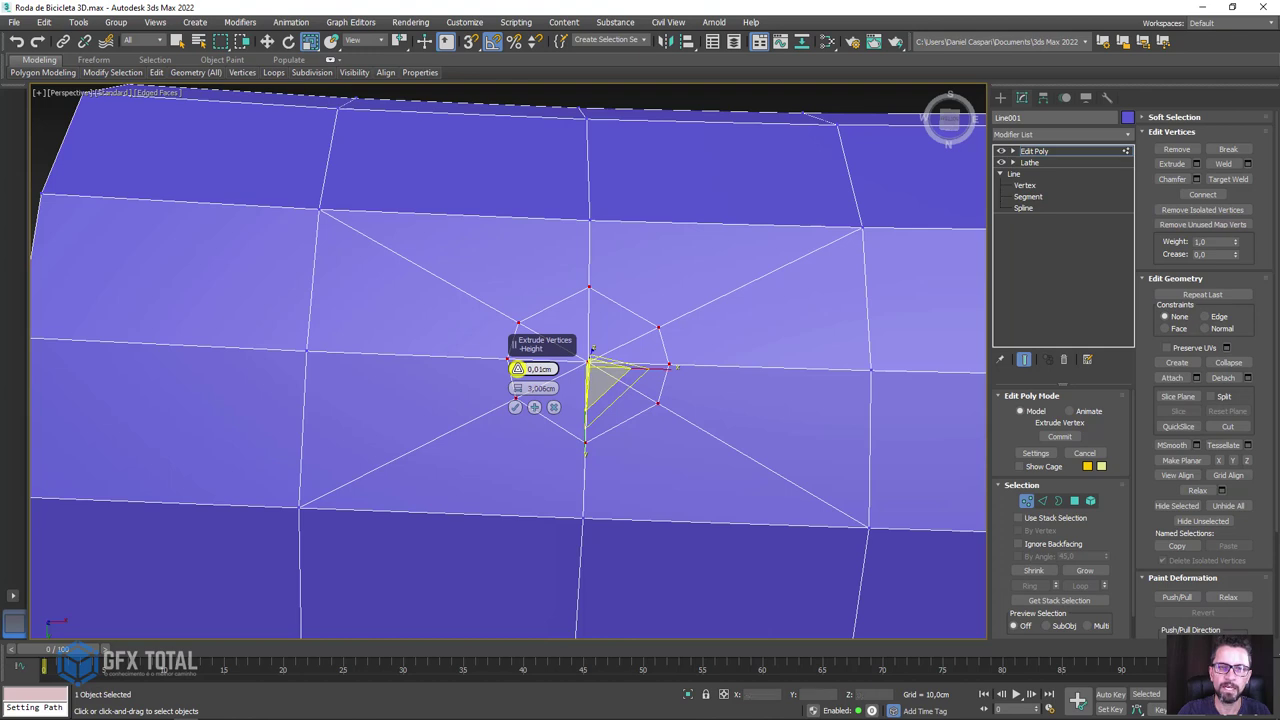
left_click_drag(517, 369, 511, 393)
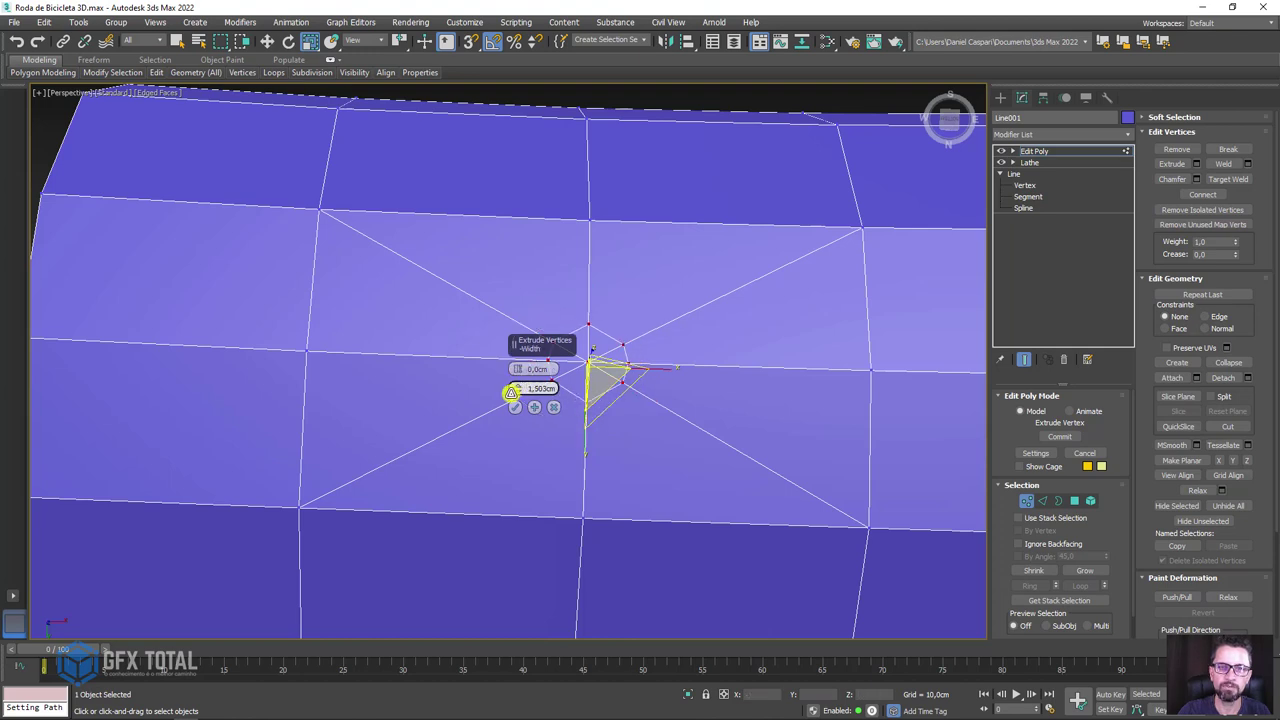
scroll(511, 393, "down", 5)
middle_click_drag(511, 393, 477, 403, "alt")
scroll(518, 385, "up", 5)
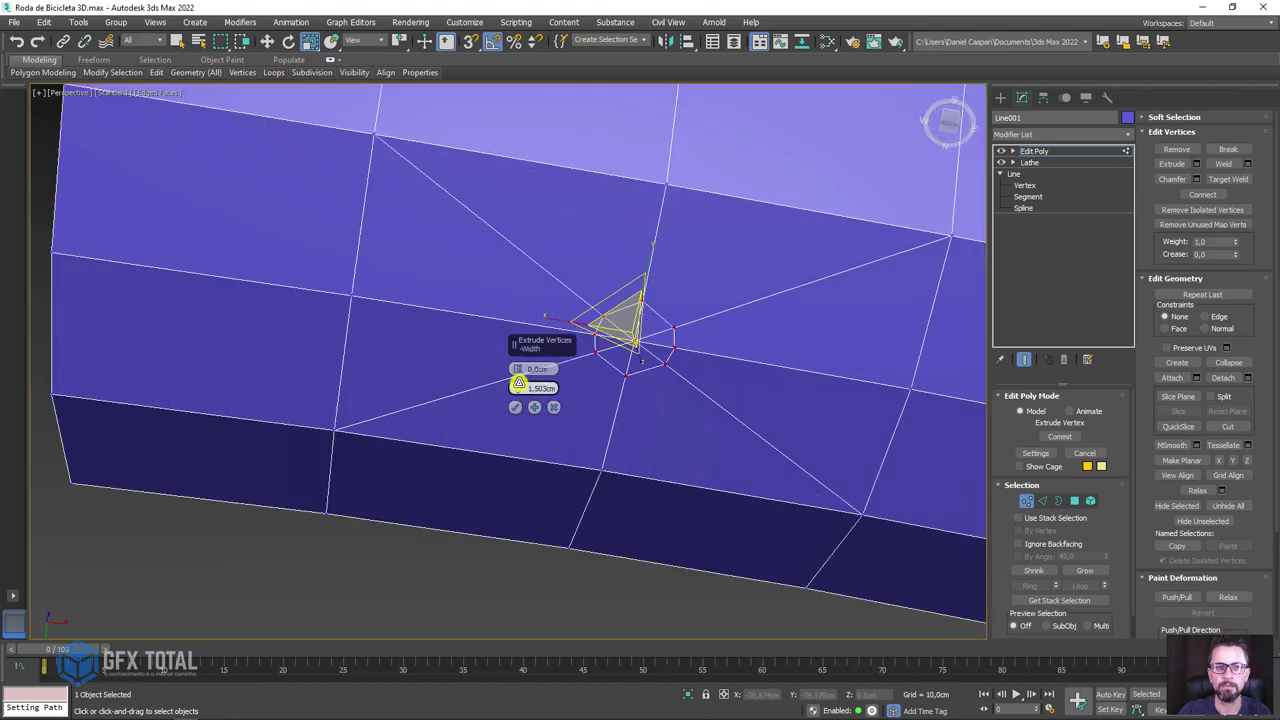
left_click_drag(517, 388, 517, 393)
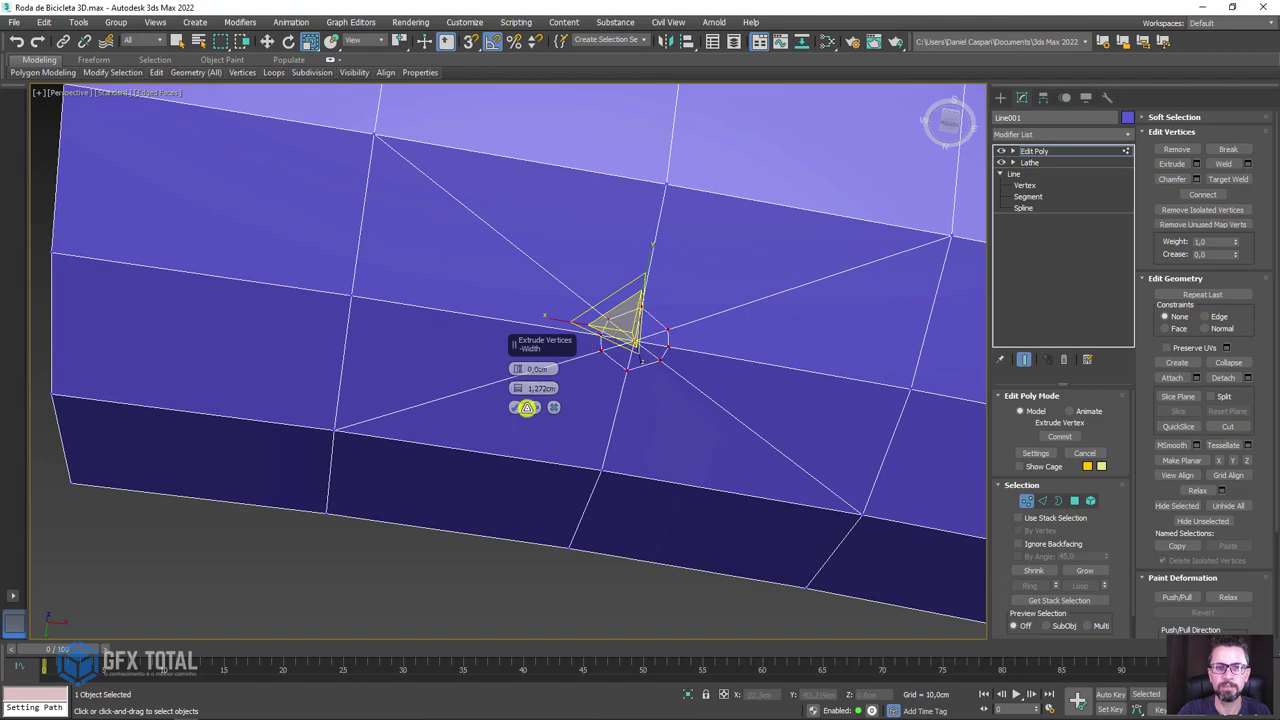
left_click(516, 407)
- Inspect the new octagon in wireframe, trying and undoing a stretch along Y
scroll(650, 330, "up", 3)
scroll(660, 335, "up", 3)
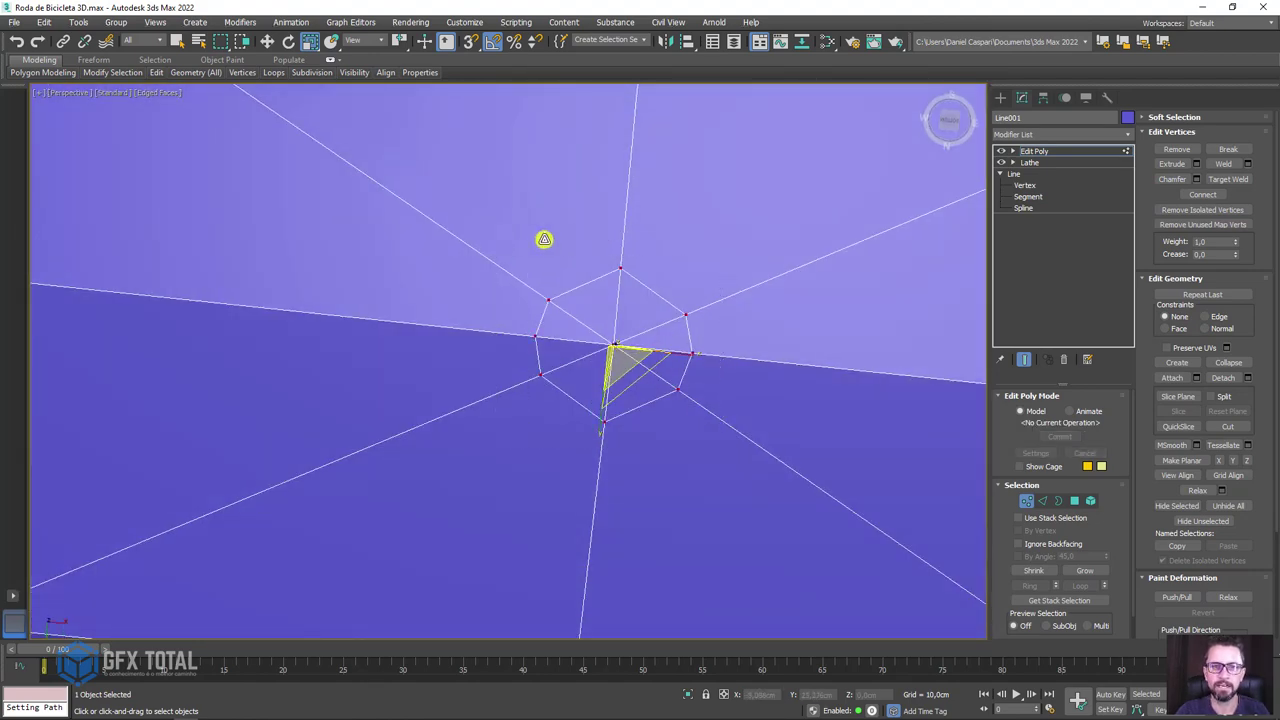
key("F3")
mouse_move(638, 290)
middle_mouse_down("alt")
mouse_move(651, 314)
mouse_move(642, 274)
middle_mouse_up("alt")
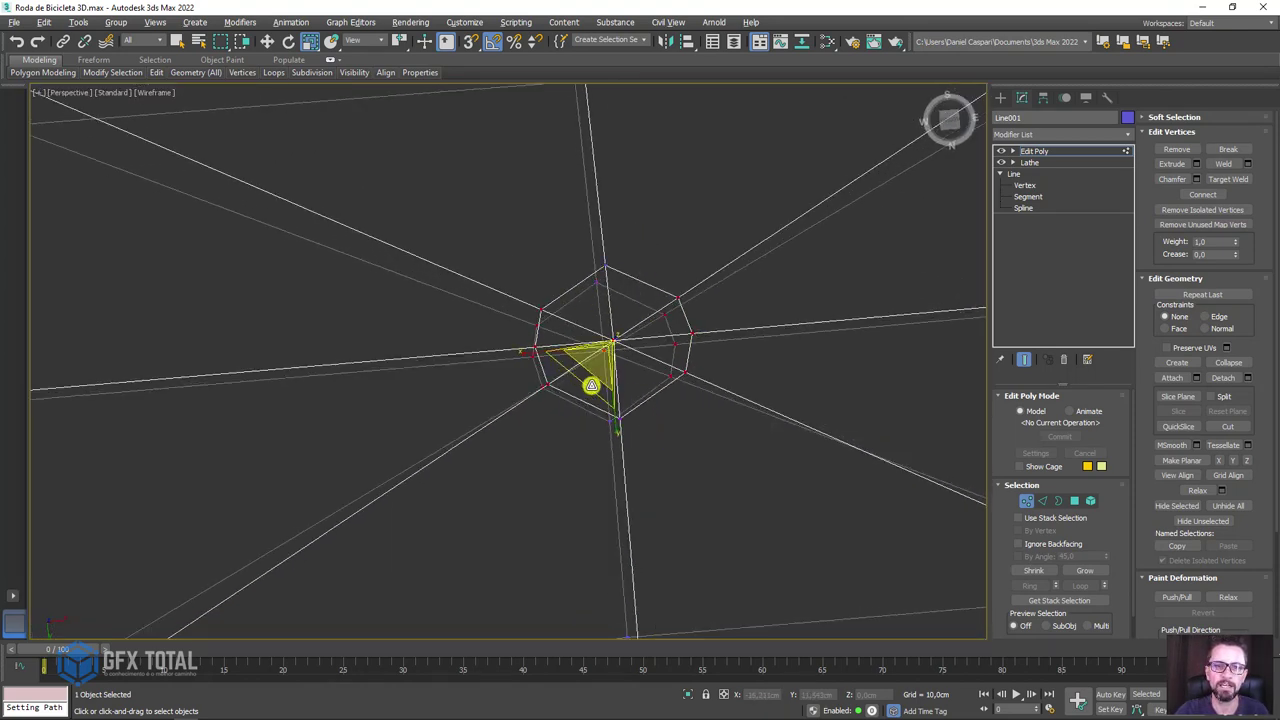
mouse_move(614, 426)
left_mouse_down()
mouse_move(600, 449)
mouse_move(663, 380)
mouse_move(737, 331)
left_mouse_up()
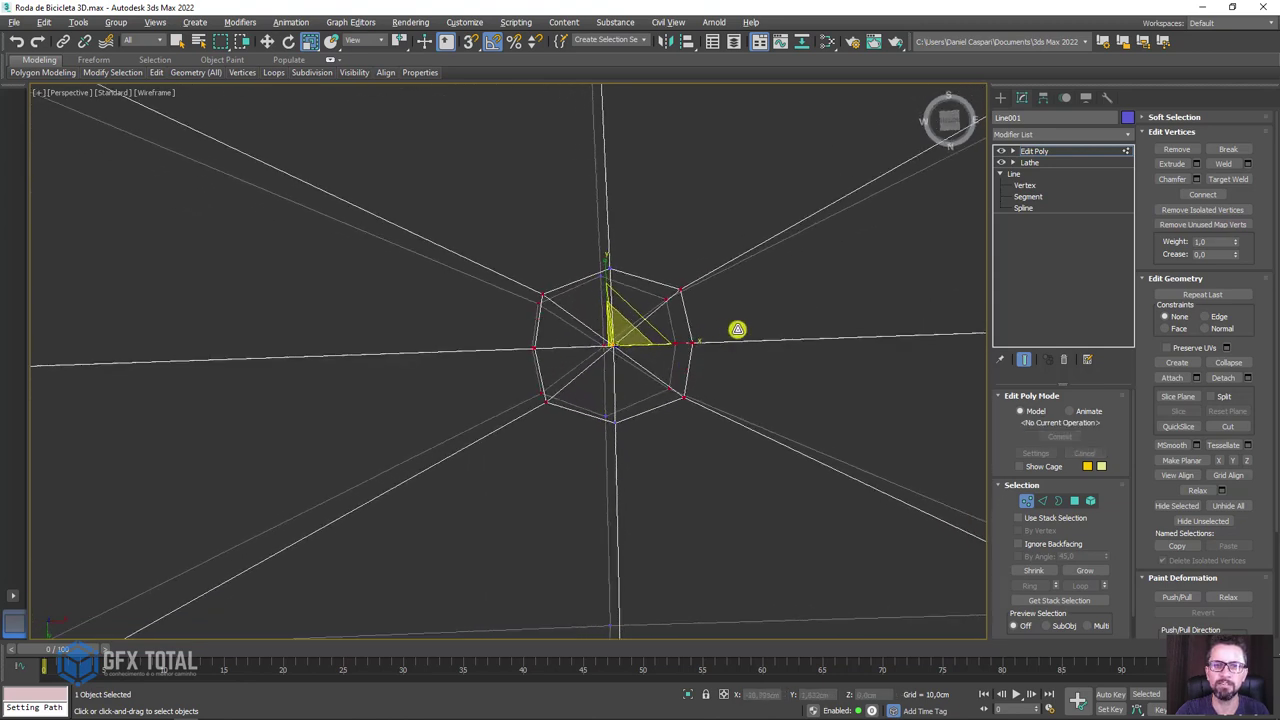
key("ctrl+z")
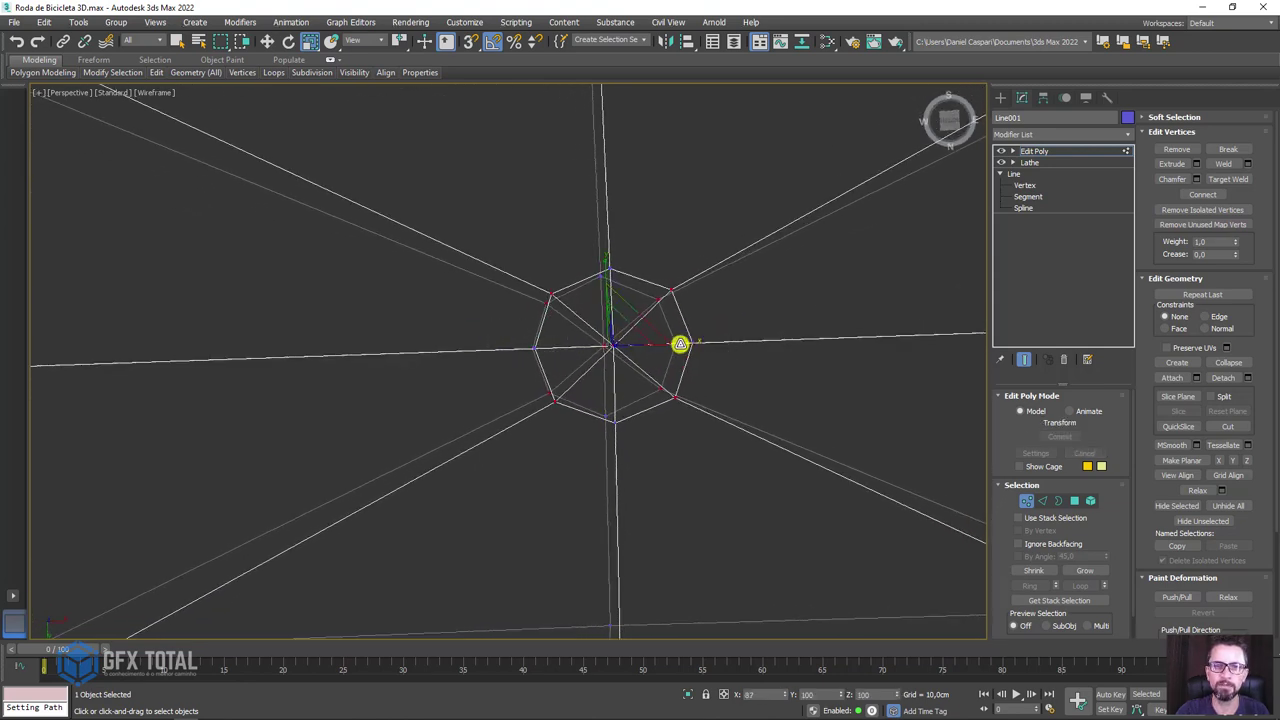
- Delete the centre vertex to open the spoke hole and return to shaded display
left_click(1043, 149)
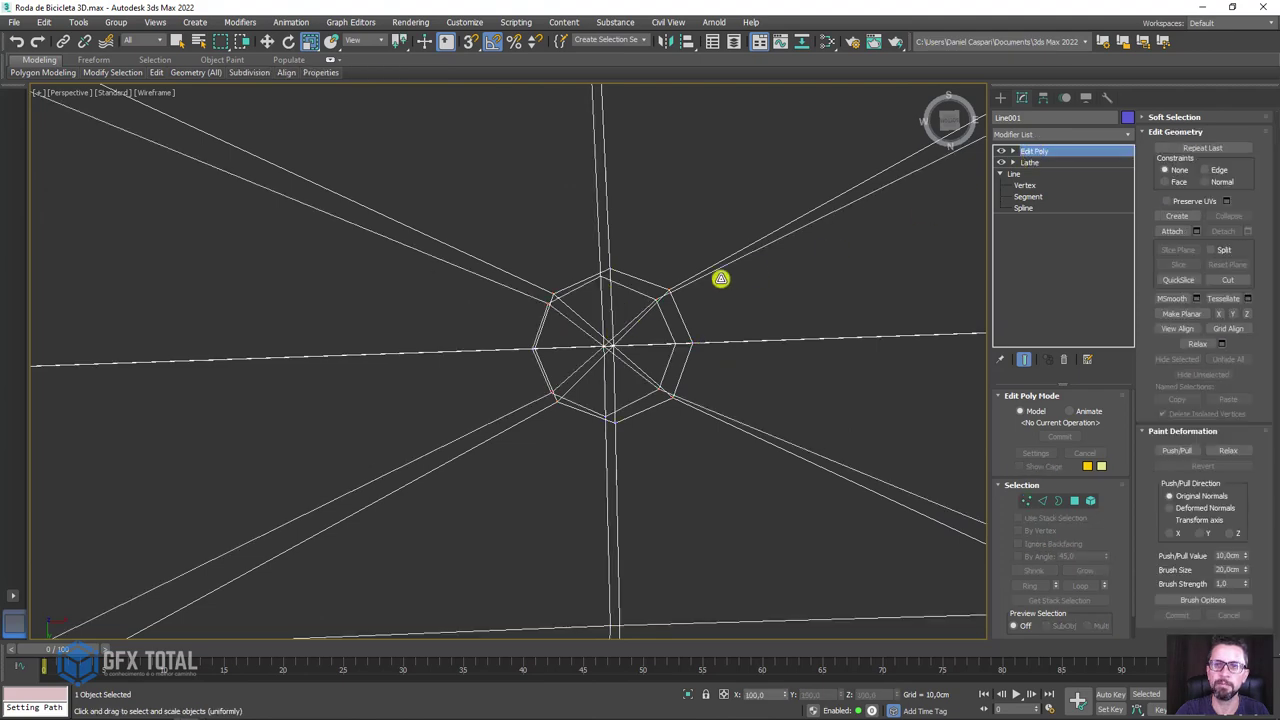
scroll(691, 289, "down", 5)
scroll(726, 286, "down", 3)
mouse_move(726, 286)
middle_mouse_down("alt")
mouse_move(768, 454)
mouse_move(677, 486)
middle_mouse_up("alt")
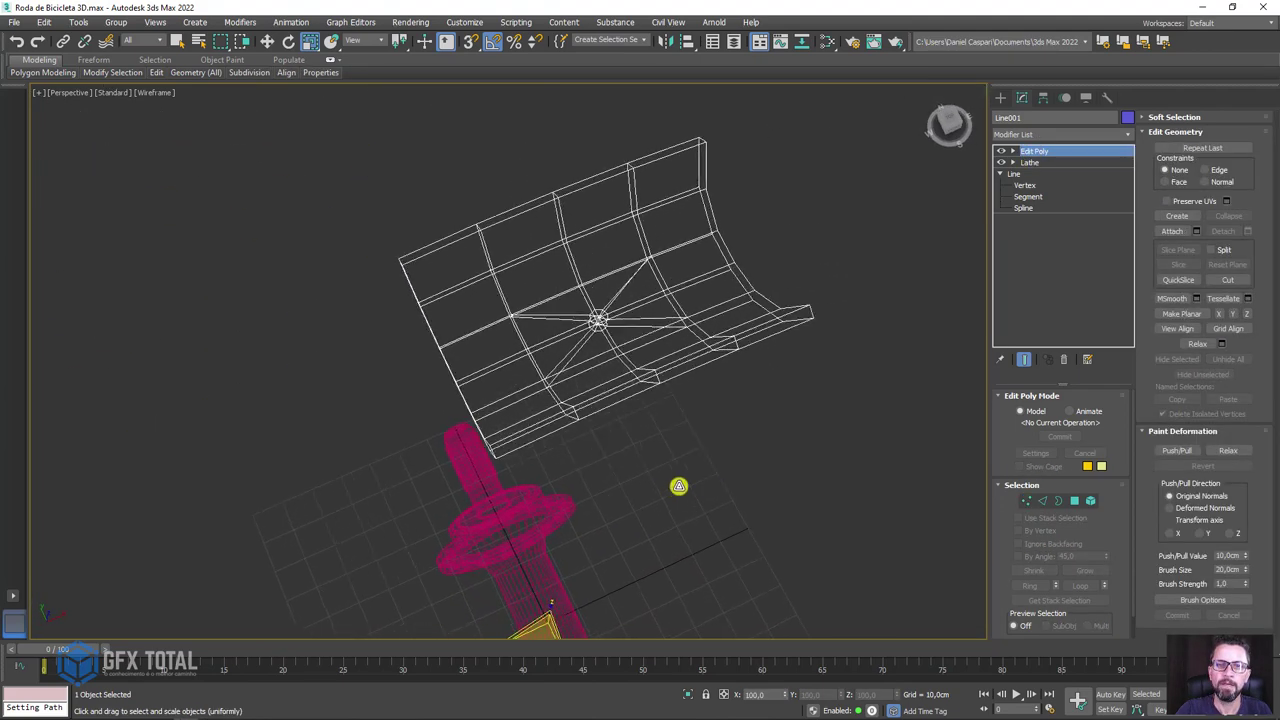
scroll(586, 318, "up", 2)
scroll(586, 318, "up", 3)
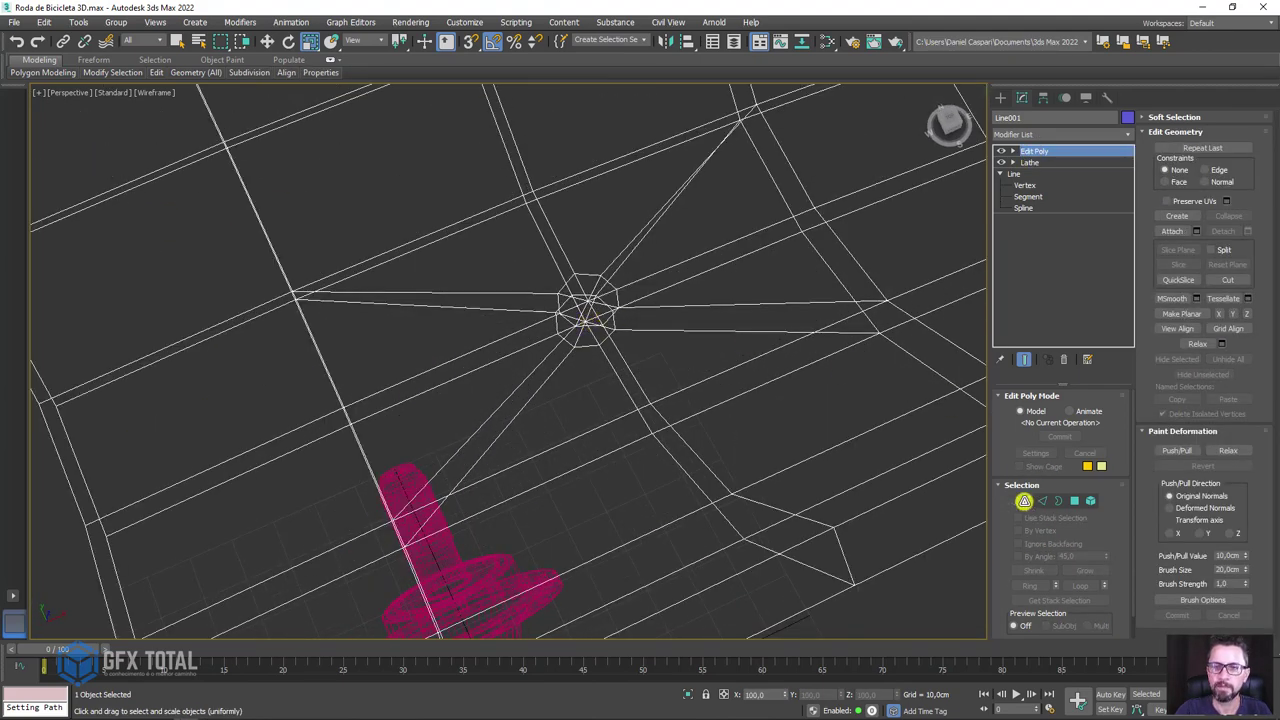
left_click(1024, 501)
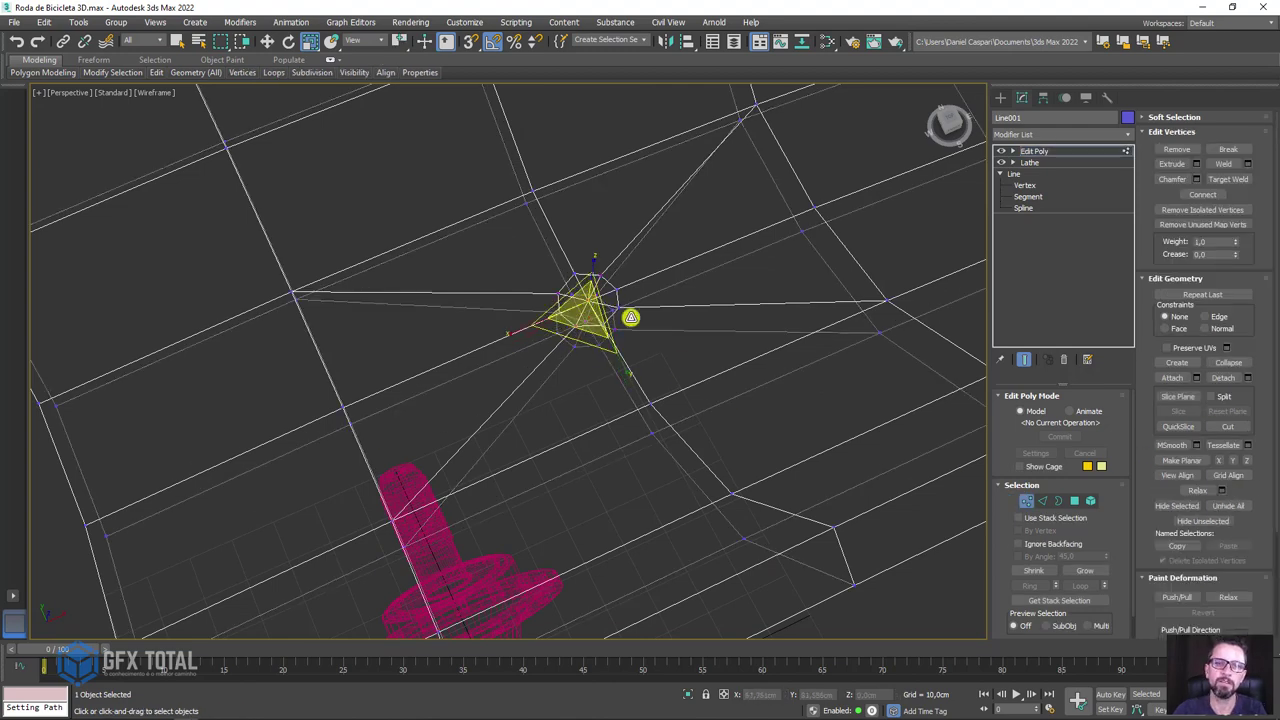
key("Delete")
key("F3")
scroll(600, 303, "up", 1)
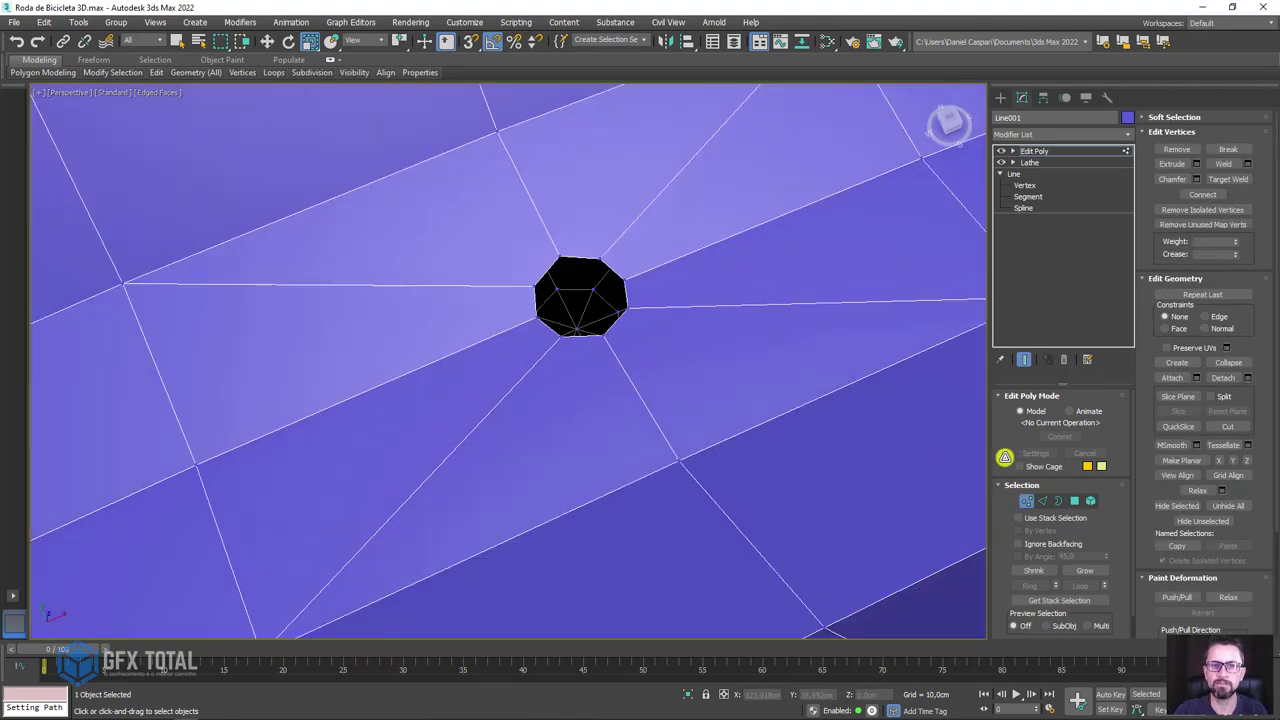
- Select the hole's border and scale it up to enlarge the opening
left_click(1059, 501)
key("r")
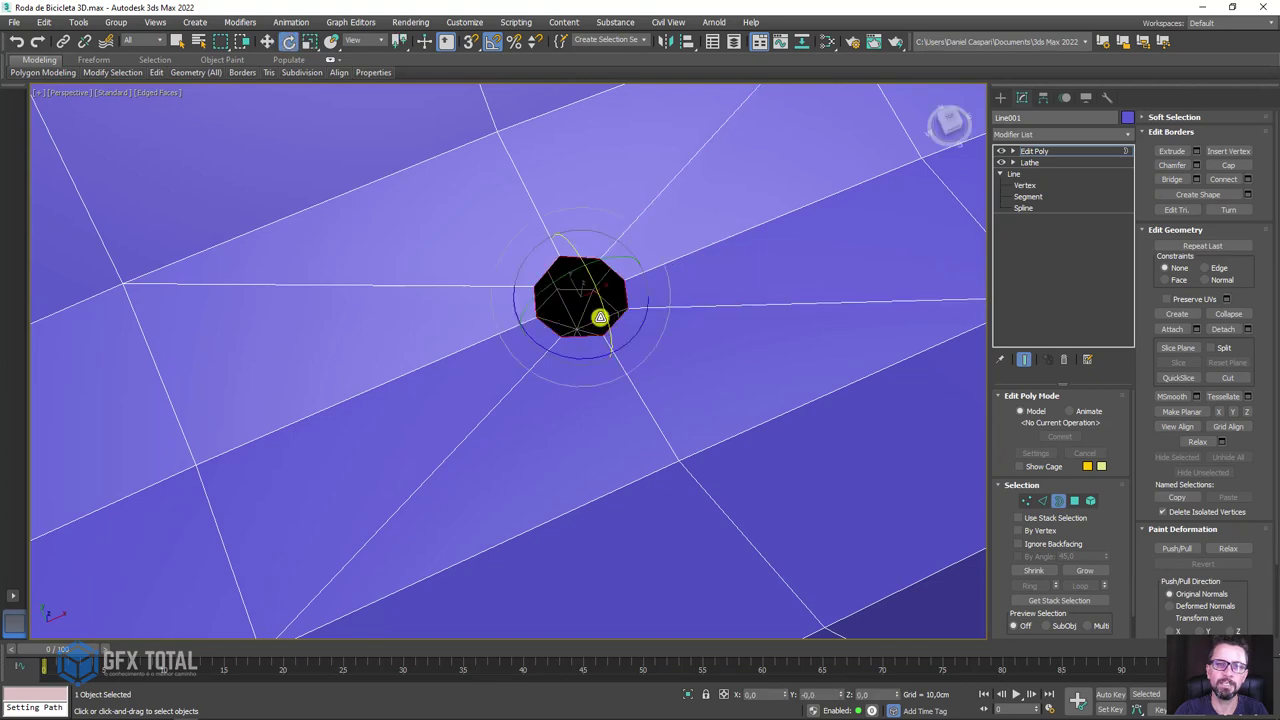
mouse_move(571, 300)
left_mouse_down()
mouse_move(614, 251)
mouse_move(629, 278)
left_mouse_up()
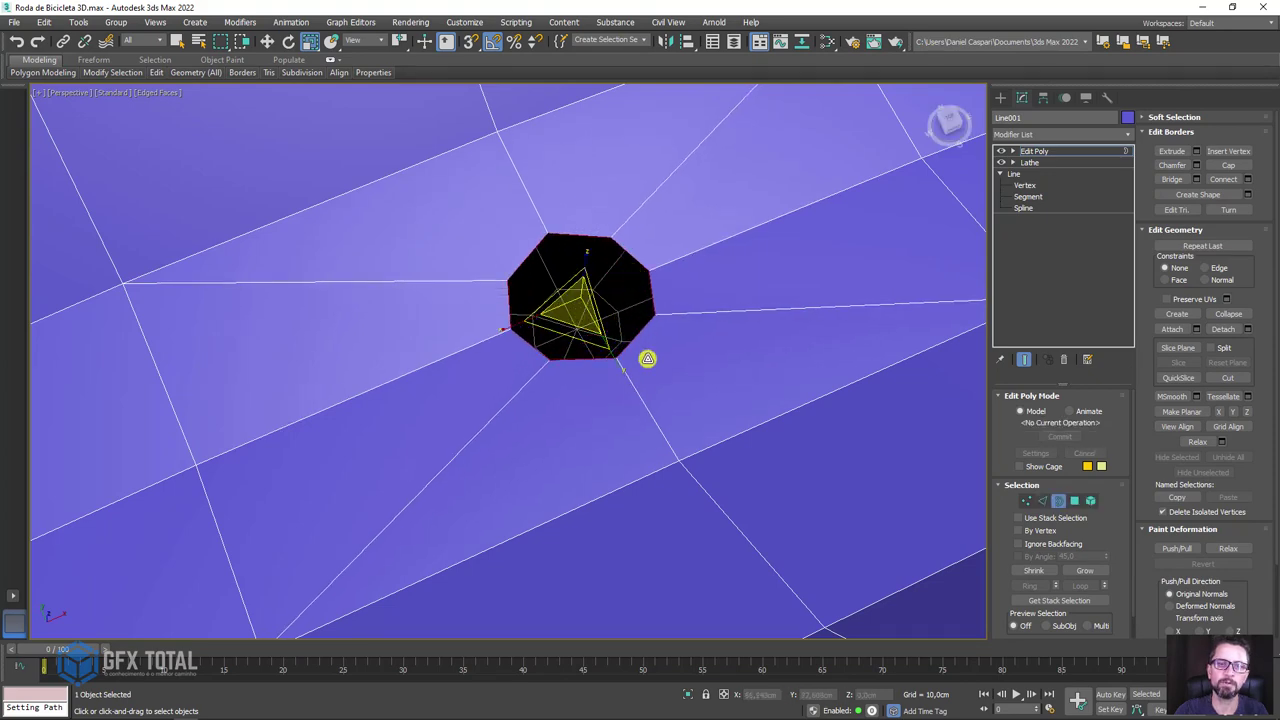
middle_click_drag(646, 360, 600, 206, "alt")
left_click(1043, 437)
- Reselect the hole's border and shrink it slightly inward
left_click(1022, 501)
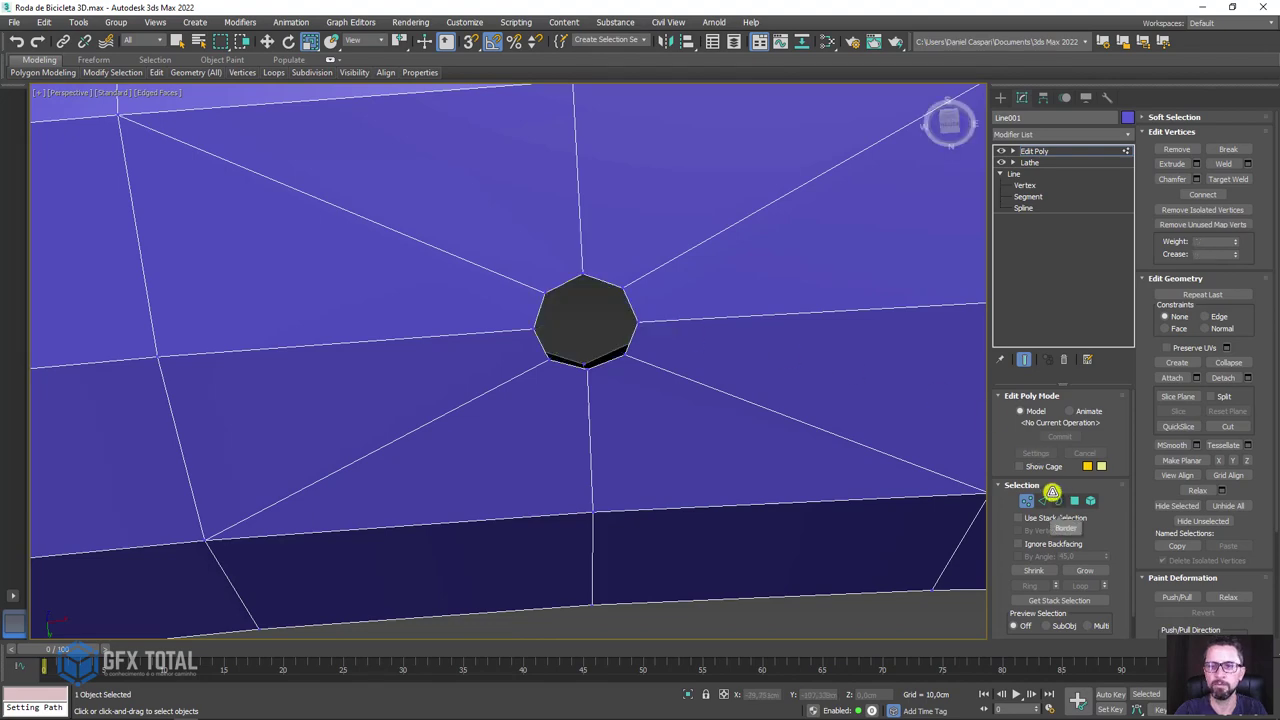
left_click(1058, 501)
scroll(638, 257, "down", 3)
middle_click_drag(643, 206, 649, 420, "alt")
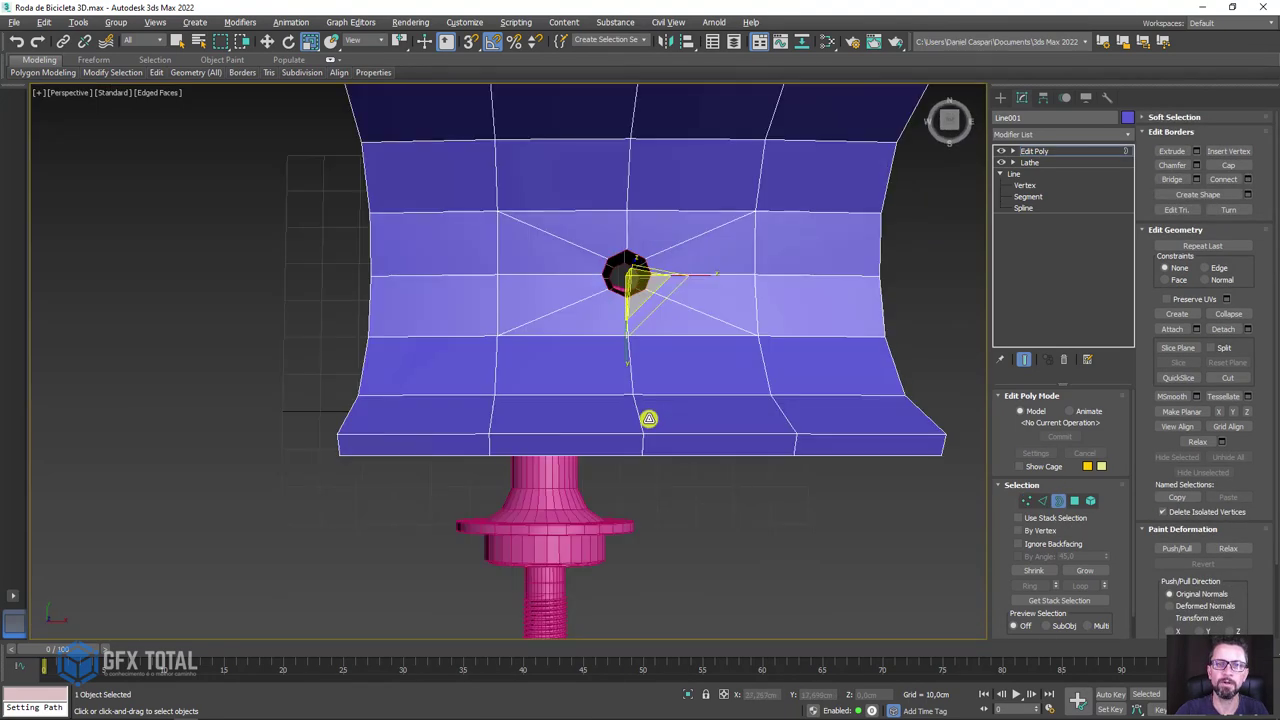
scroll(640, 330, "up", 4)
middle_click_drag(634, 246, 524, 382, "alt")
scroll(565, 340, "up", 2)
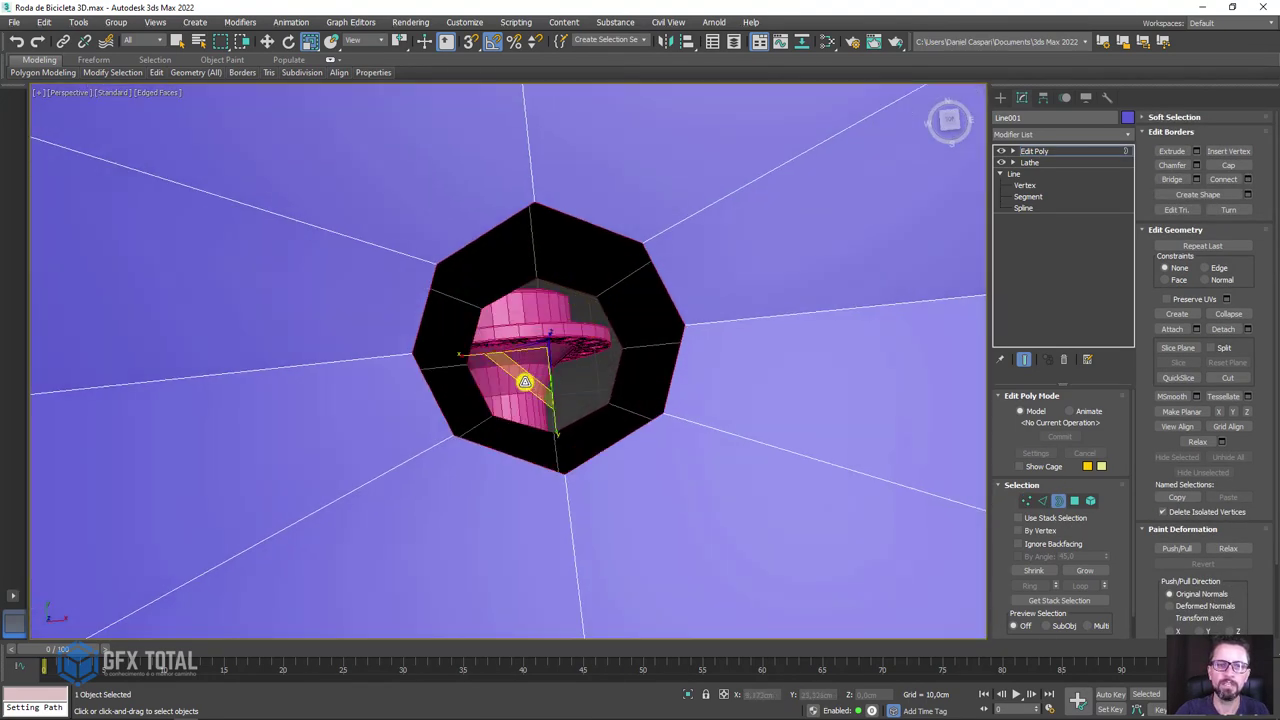
left_click_drag(521, 383, 522, 381, "shift")
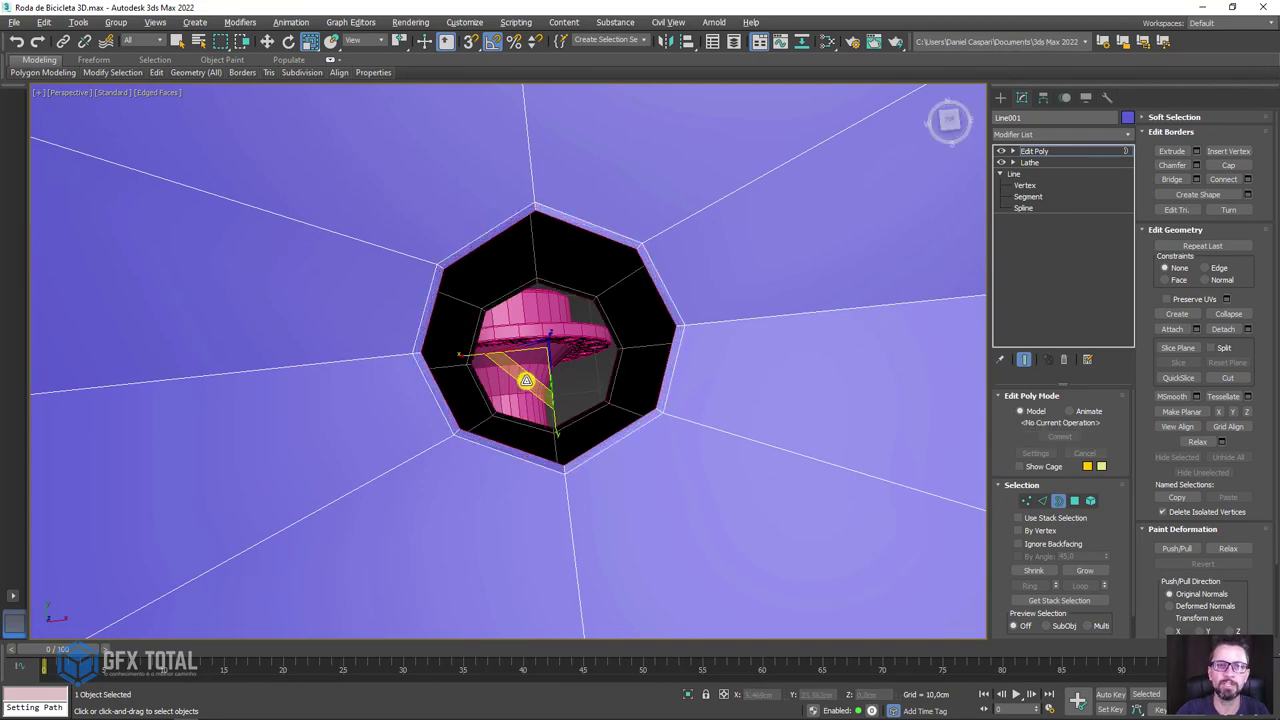
mouse_move(528, 371)
middle_mouse_down("alt")
mouse_move(585, 350)
mouse_move(560, 365)
middle_mouse_up("alt")
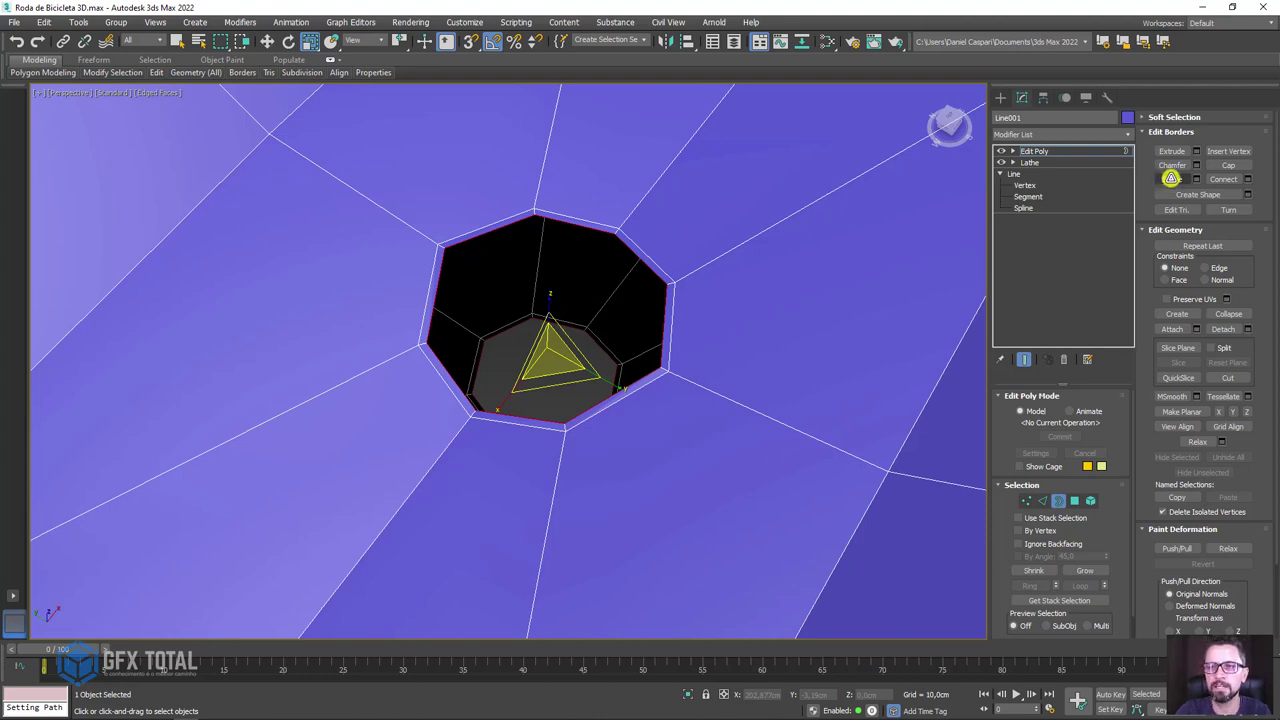
- Bridge the border into hole walls and add a pinched edge loop around them
left_click(1171, 178)
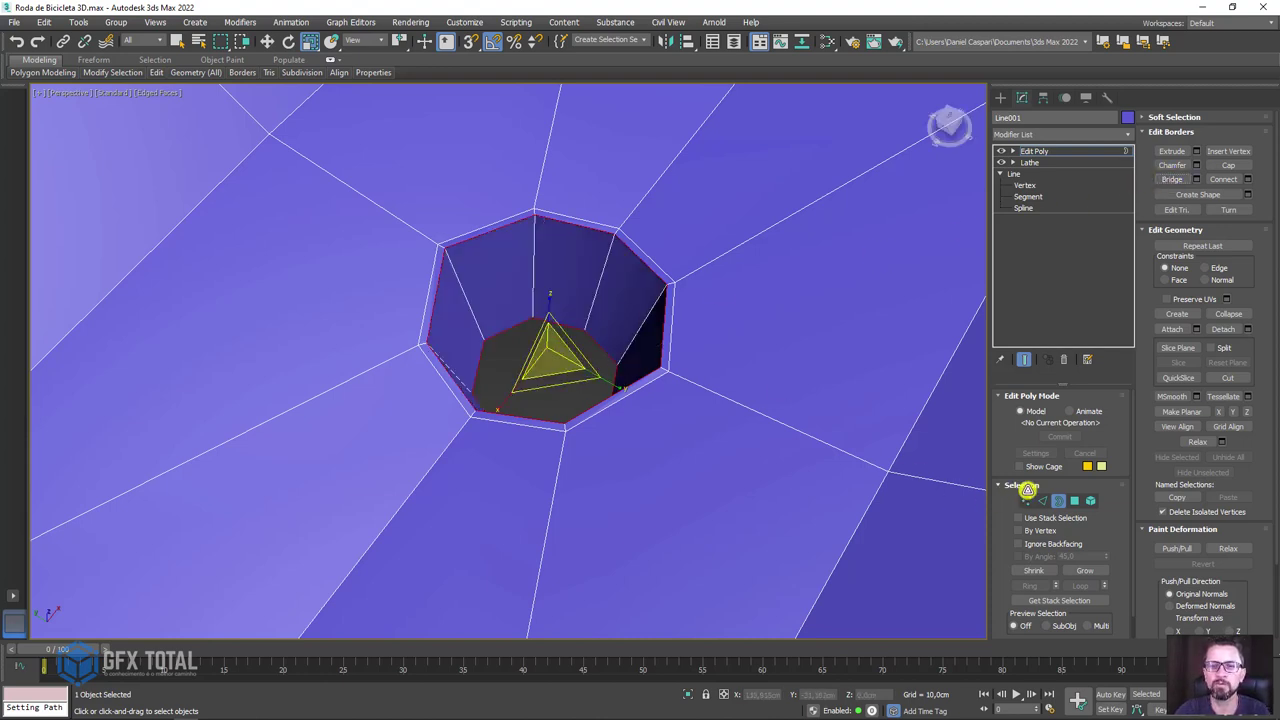
key("2")
left_click(592, 295)
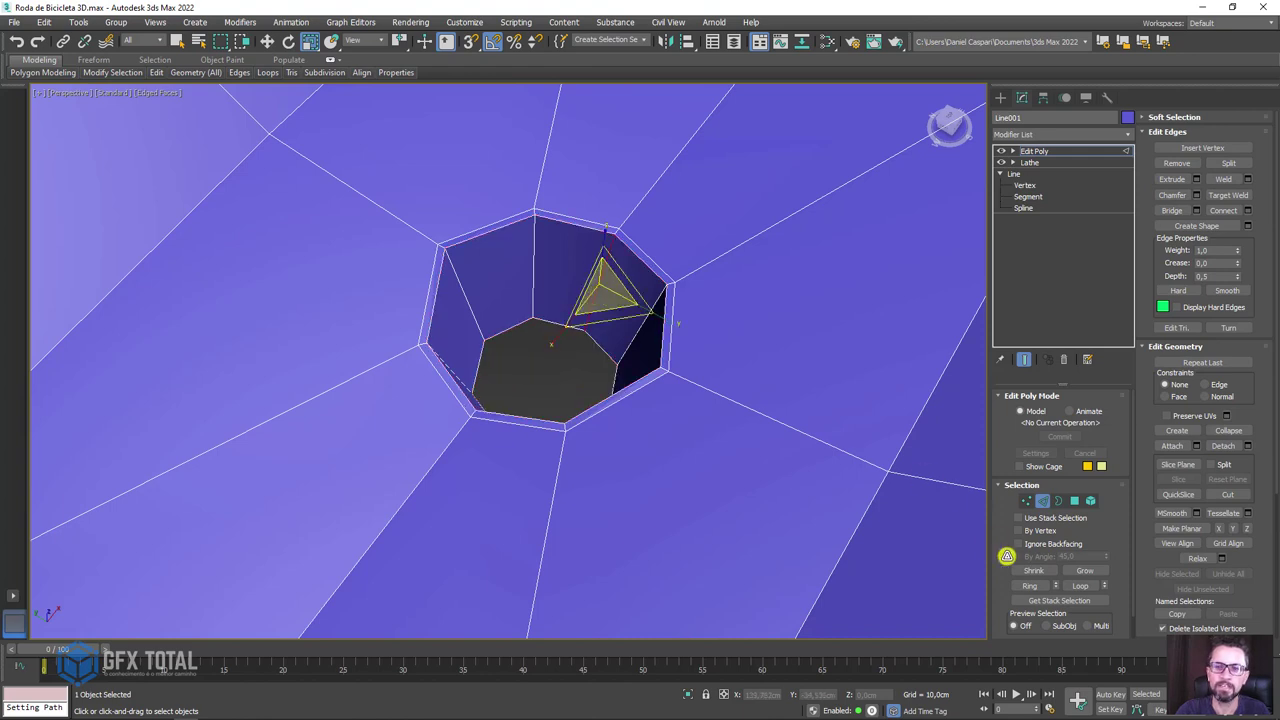
left_click(1030, 584)
left_click(1247, 210)
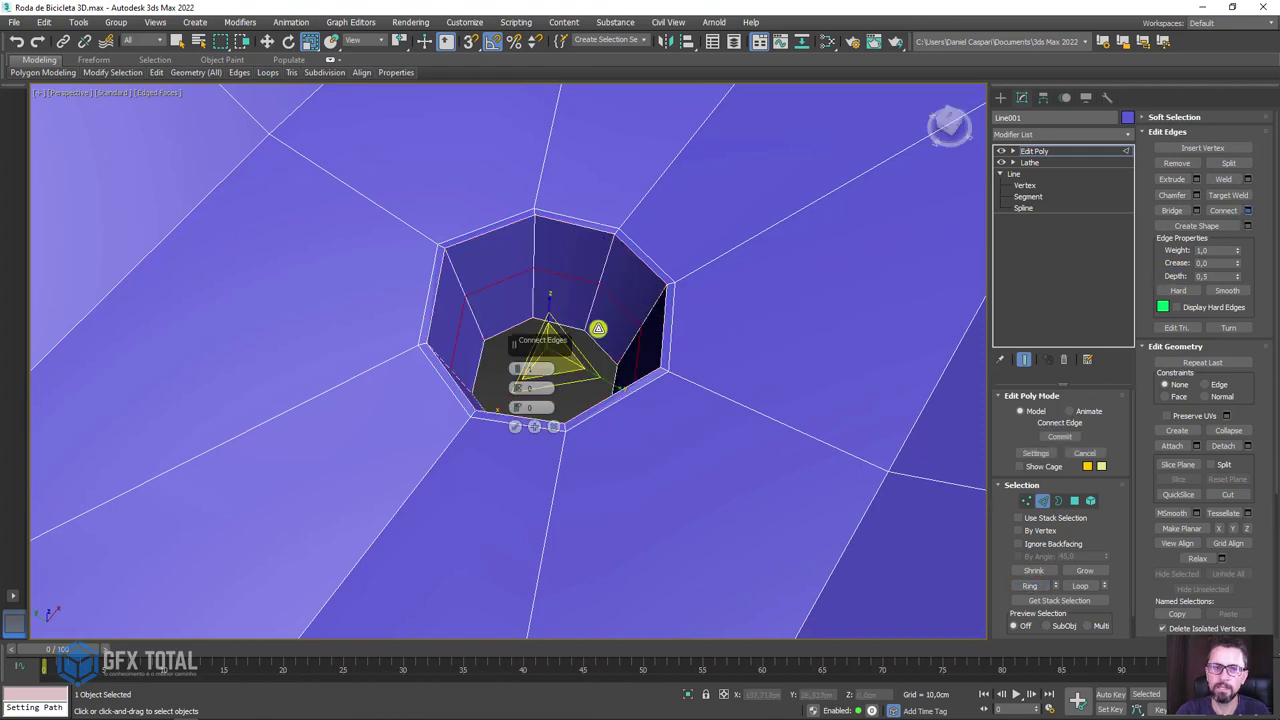
left_click_drag(516, 388, 517, 159)
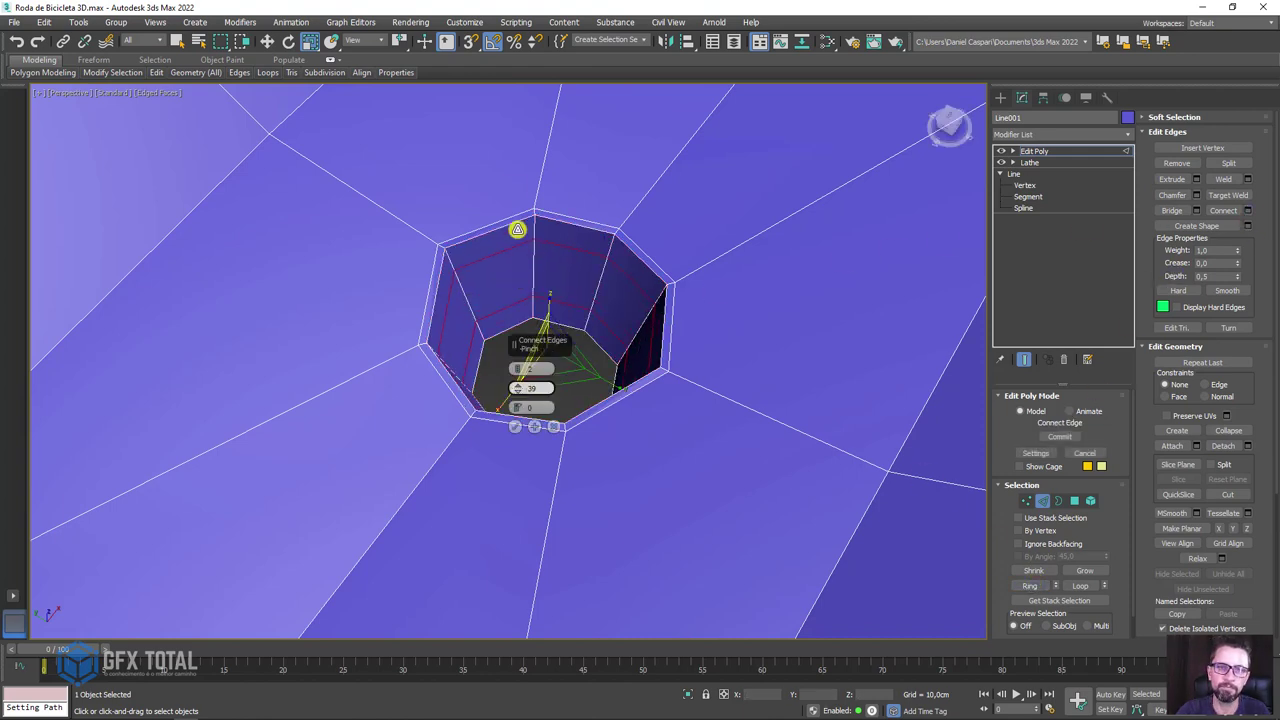
left_click(515, 427)
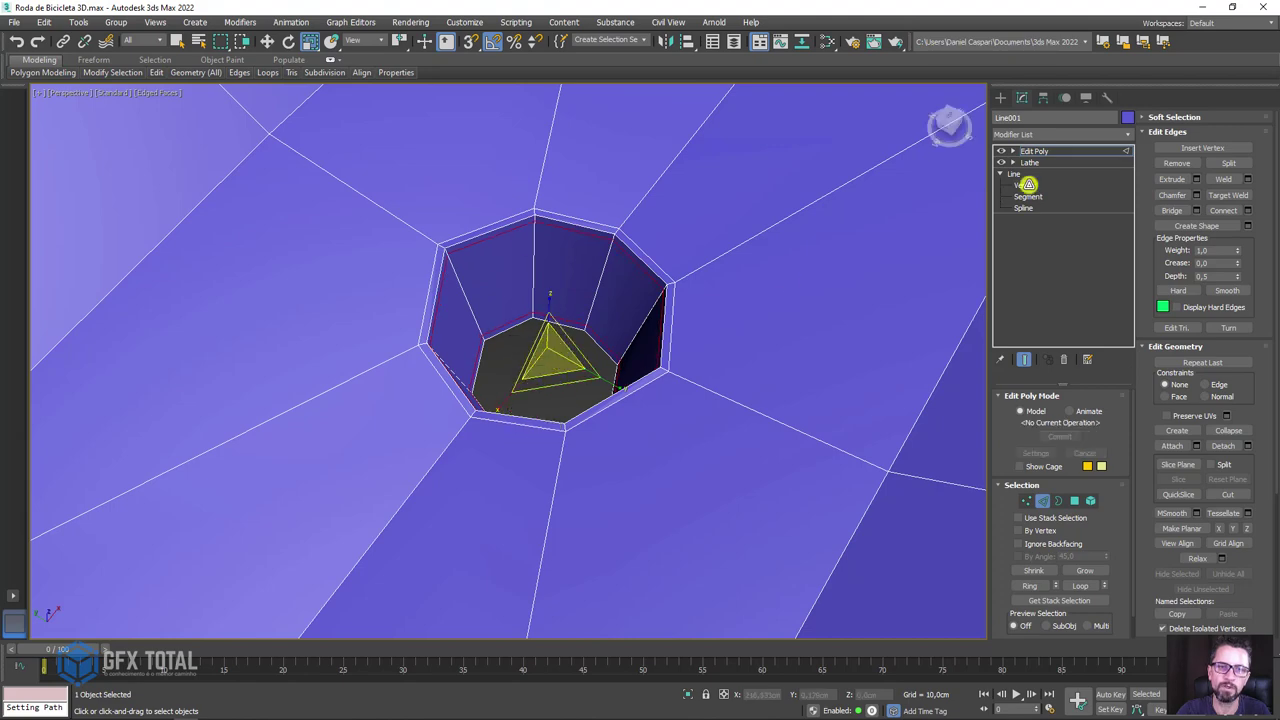
- Return to object level and zoom out to show the reference plane and pivot
left_click(1042, 152)
scroll(629, 214, "down", 5)
middle_click_drag(831, 334, 746, 244, "alt")
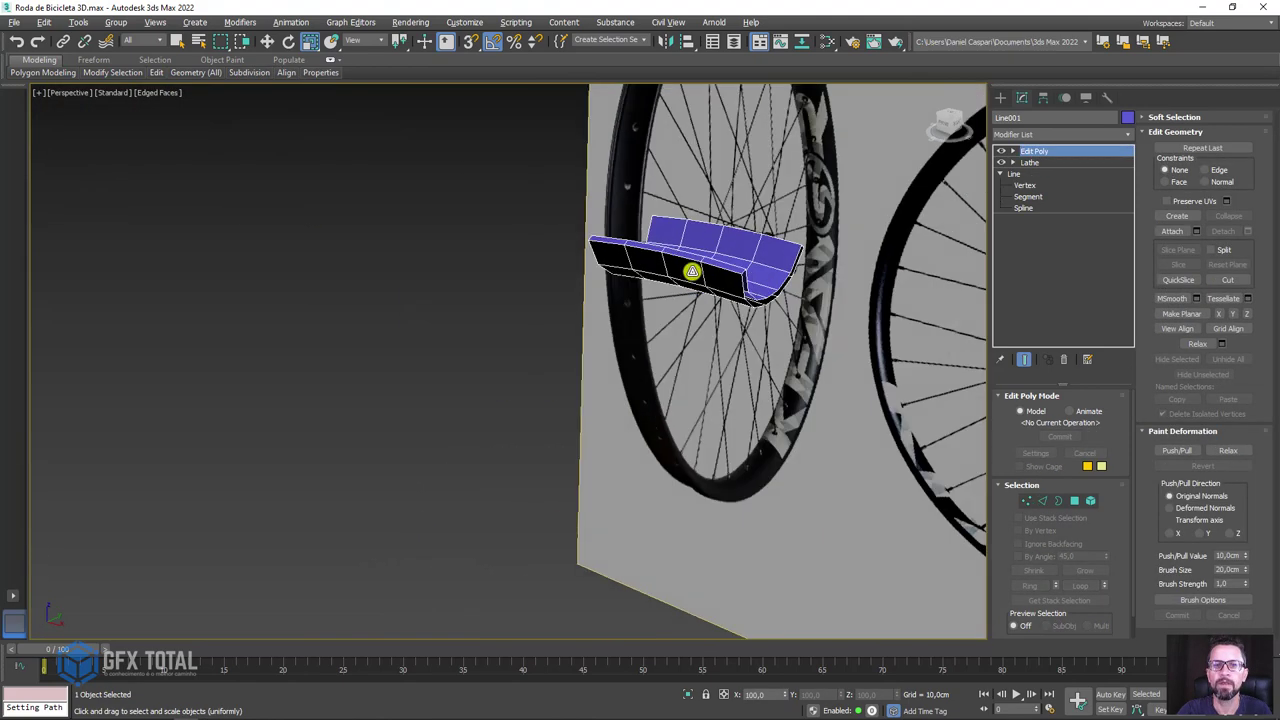
scroll(731, 289, "down", 2)
scroll(731, 289, "down", 2)
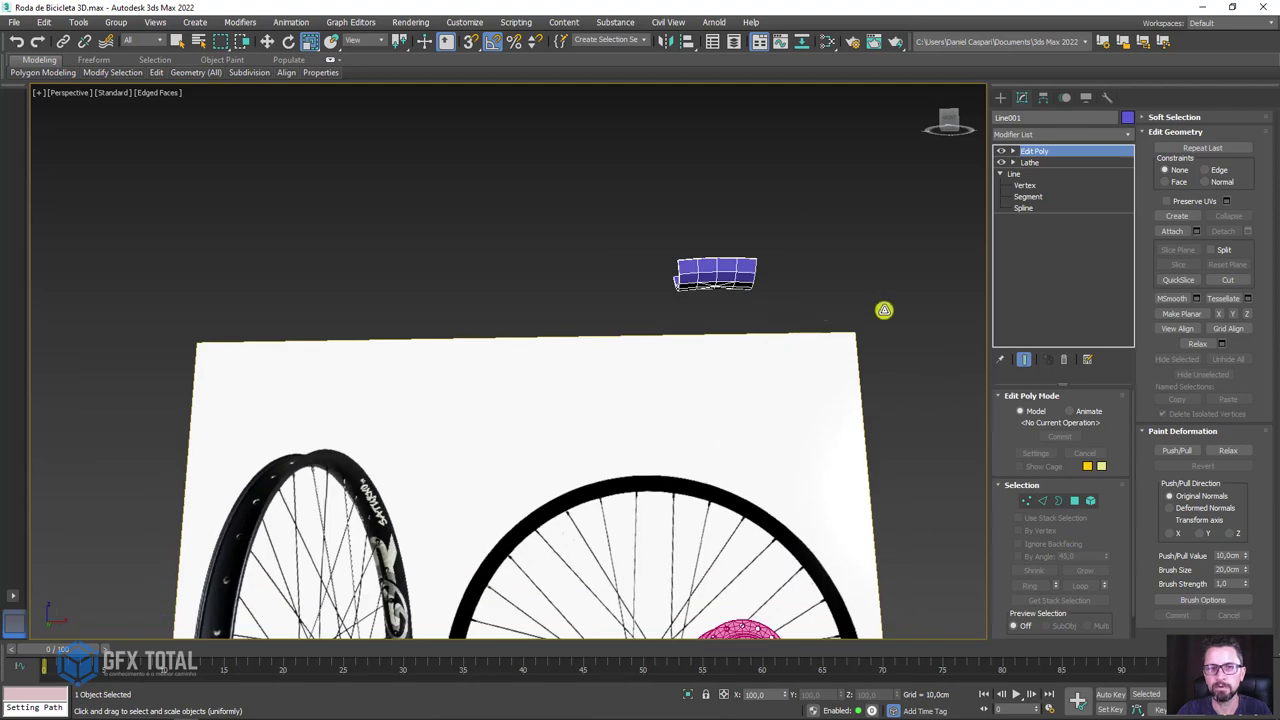
scroll(675, 282, "down", 2)
middle_click_drag(709, 351, 763, 366, "alt")
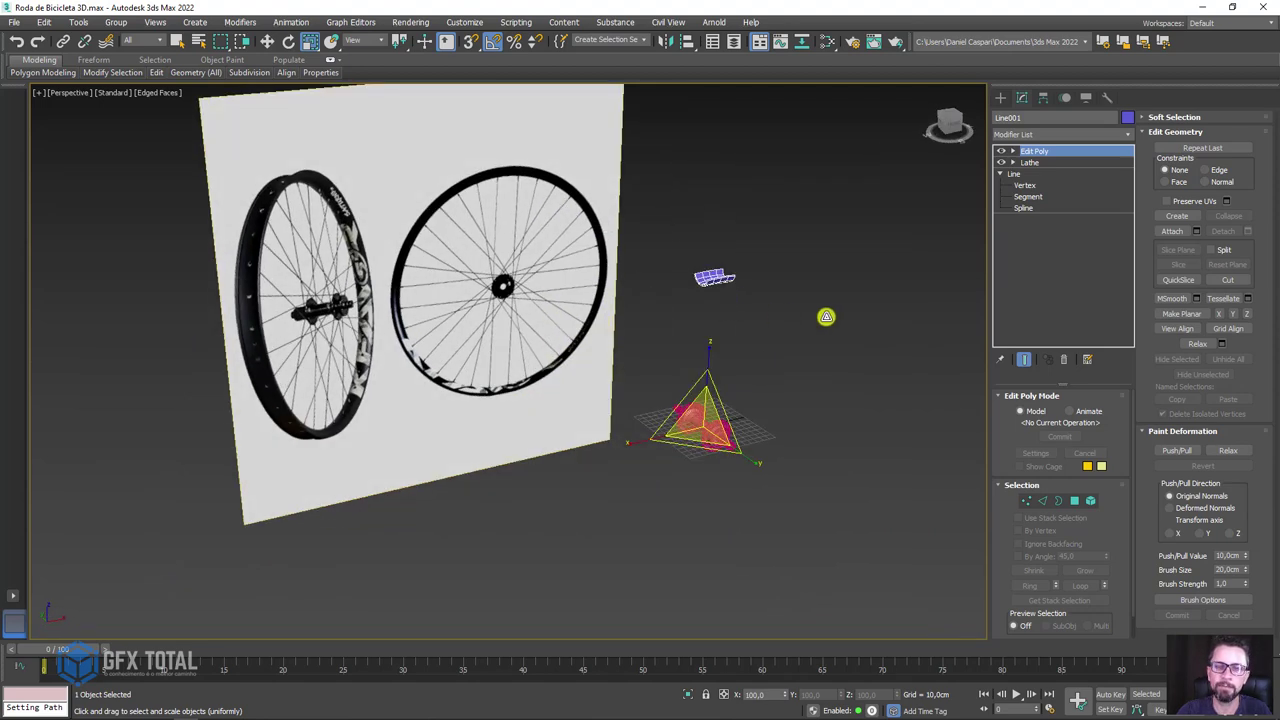
middle_click_drag(826, 317, 735, 323)
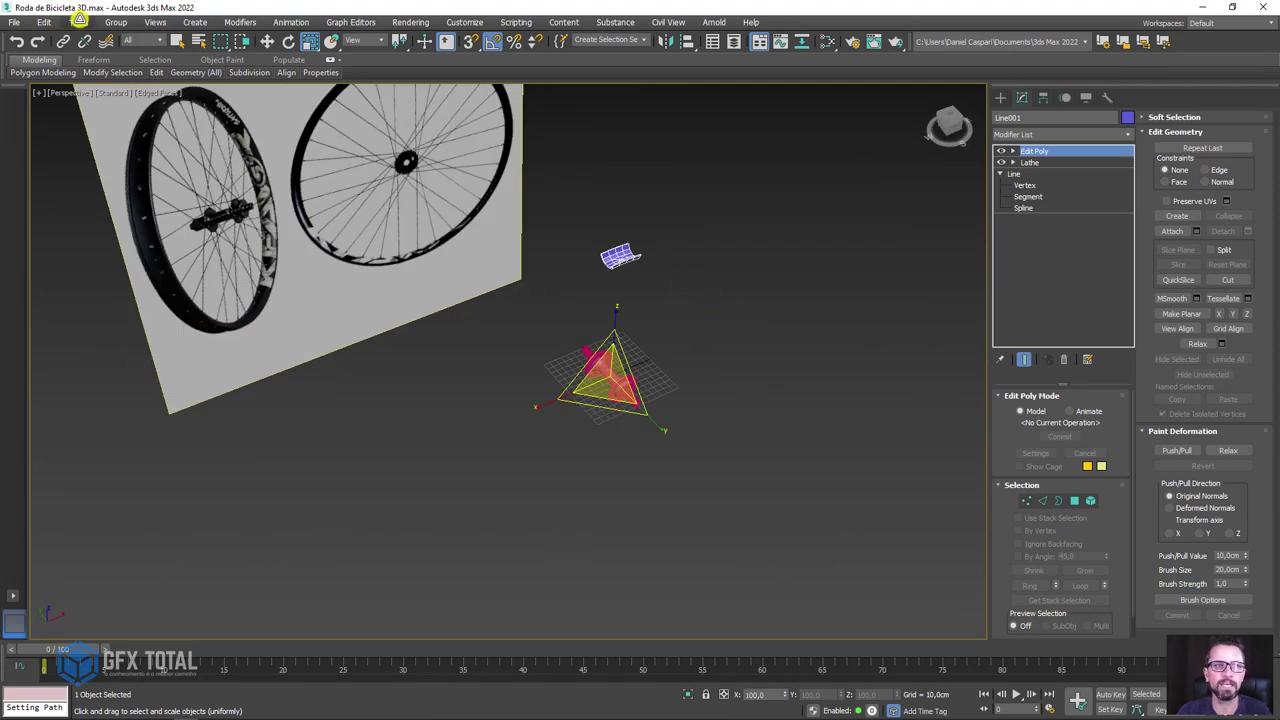
- Array the rim section 32 times with a 360° total Y rotation
left_click(76, 24)
left_click(120, 262)
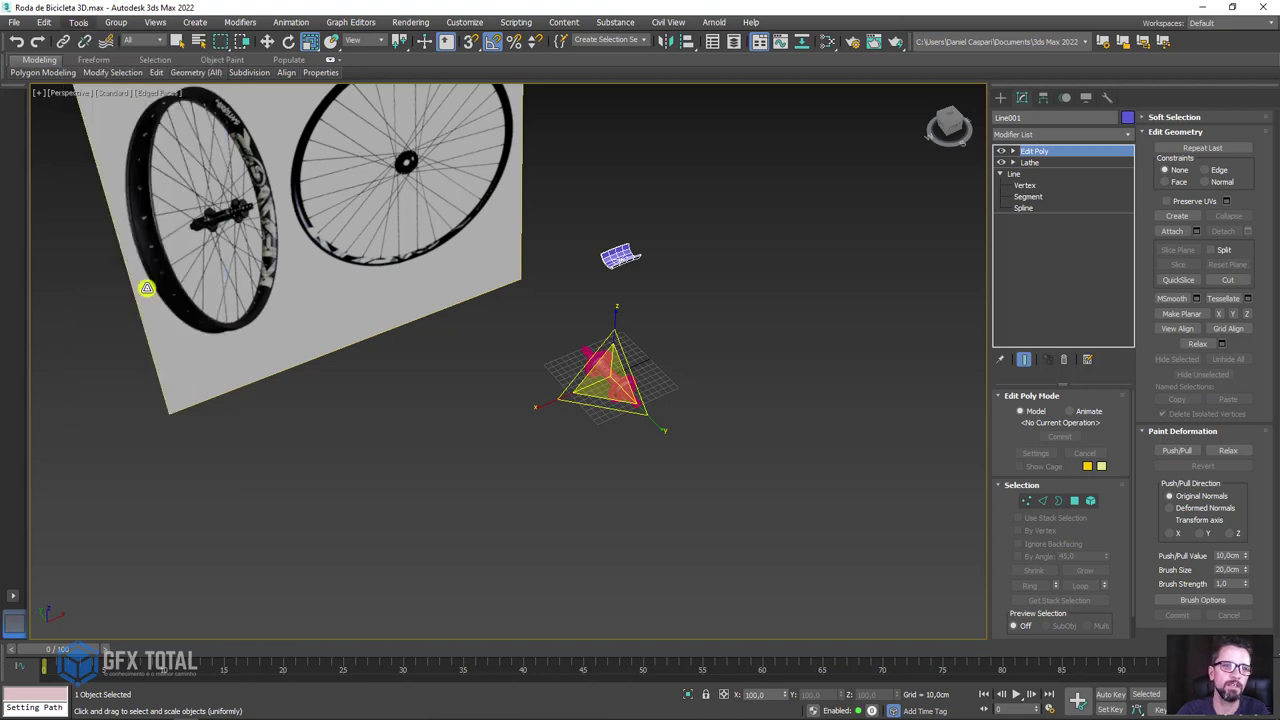
left_click_drag(651, 250, 897, 107)
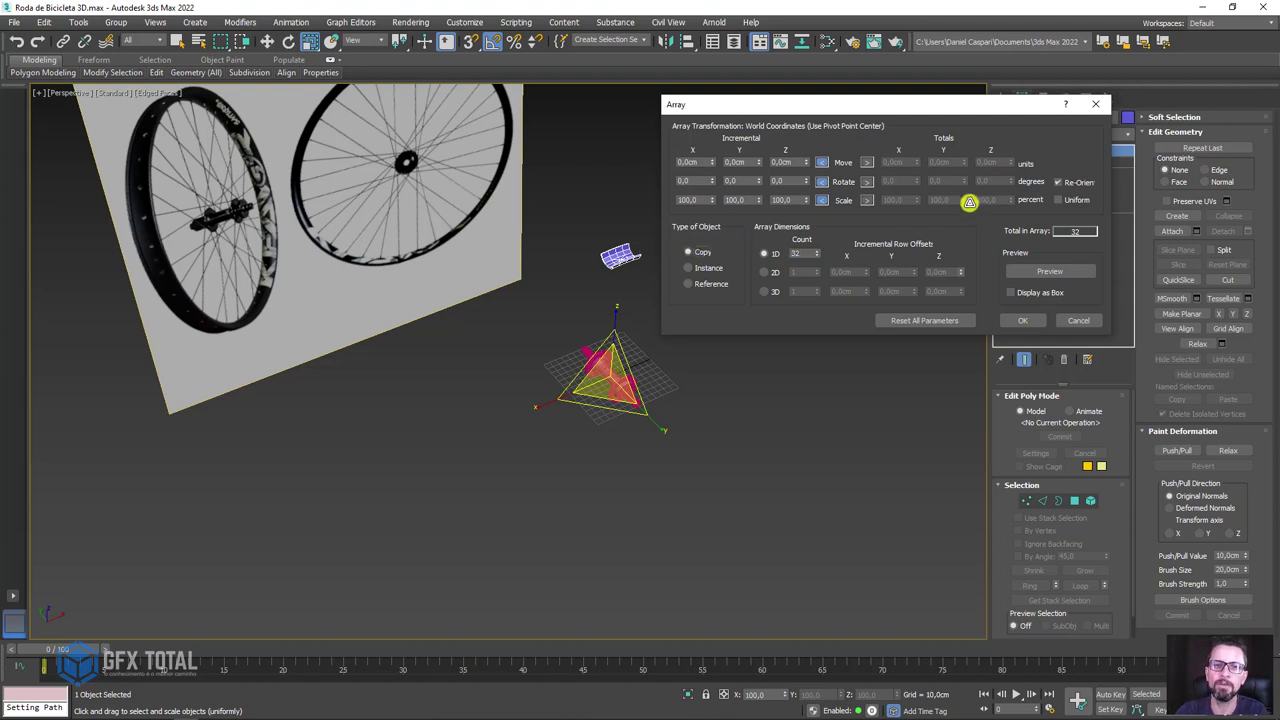
left_click(873, 184)
mouse_move(964, 181)
left_mouse_down()
mouse_move(964, 143)
mouse_move(964, 186)
mouse_move(955, 172)
left_mouse_up()
left_click(1045, 271)
type("360")
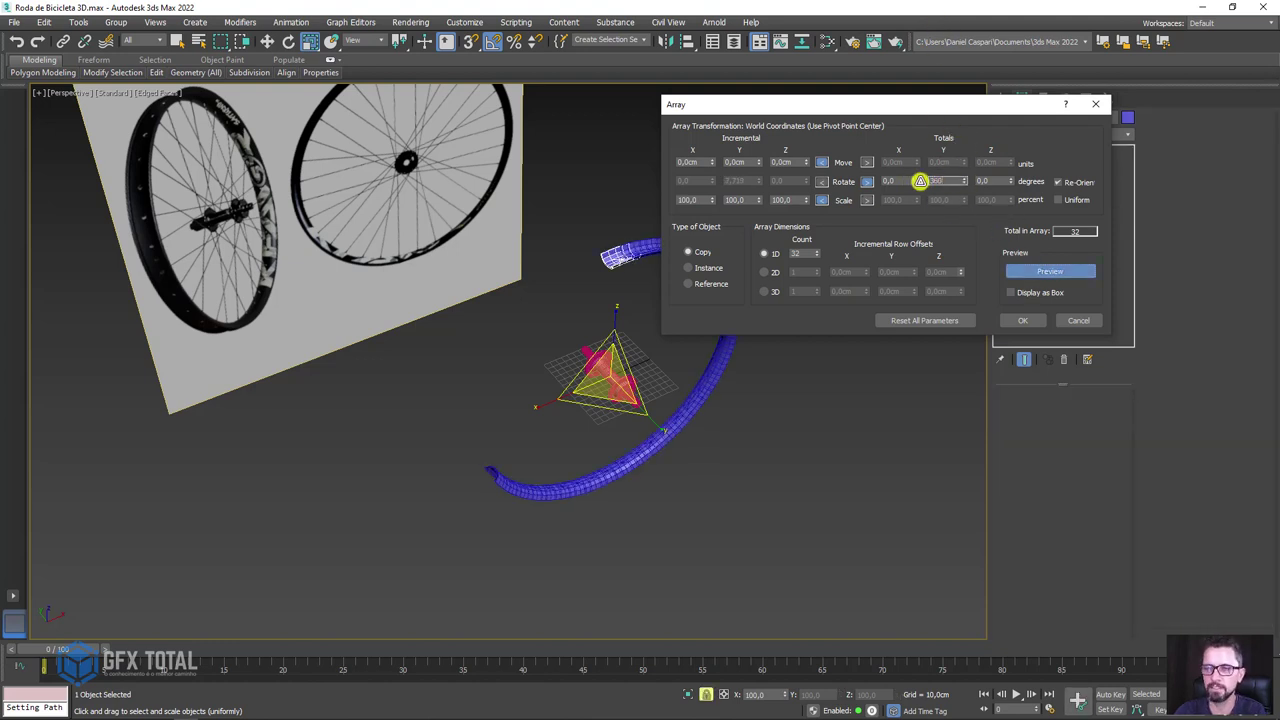
key("Return")
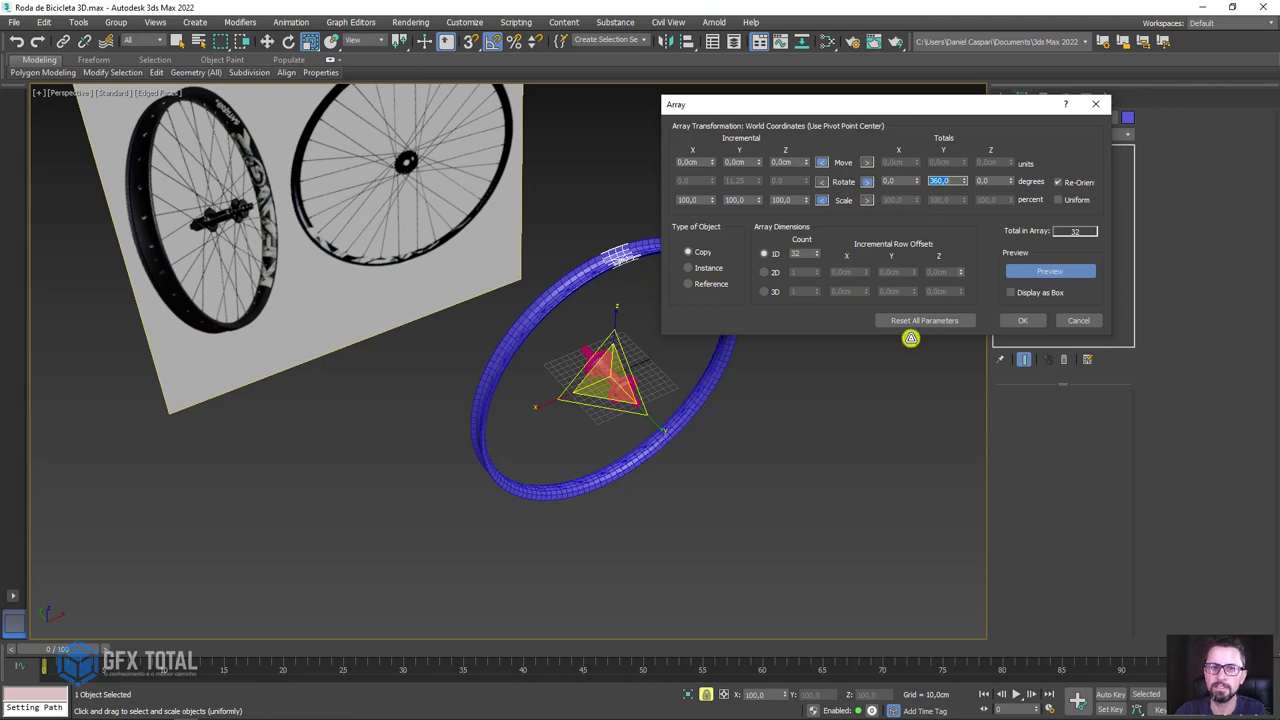
left_click(1021, 321)
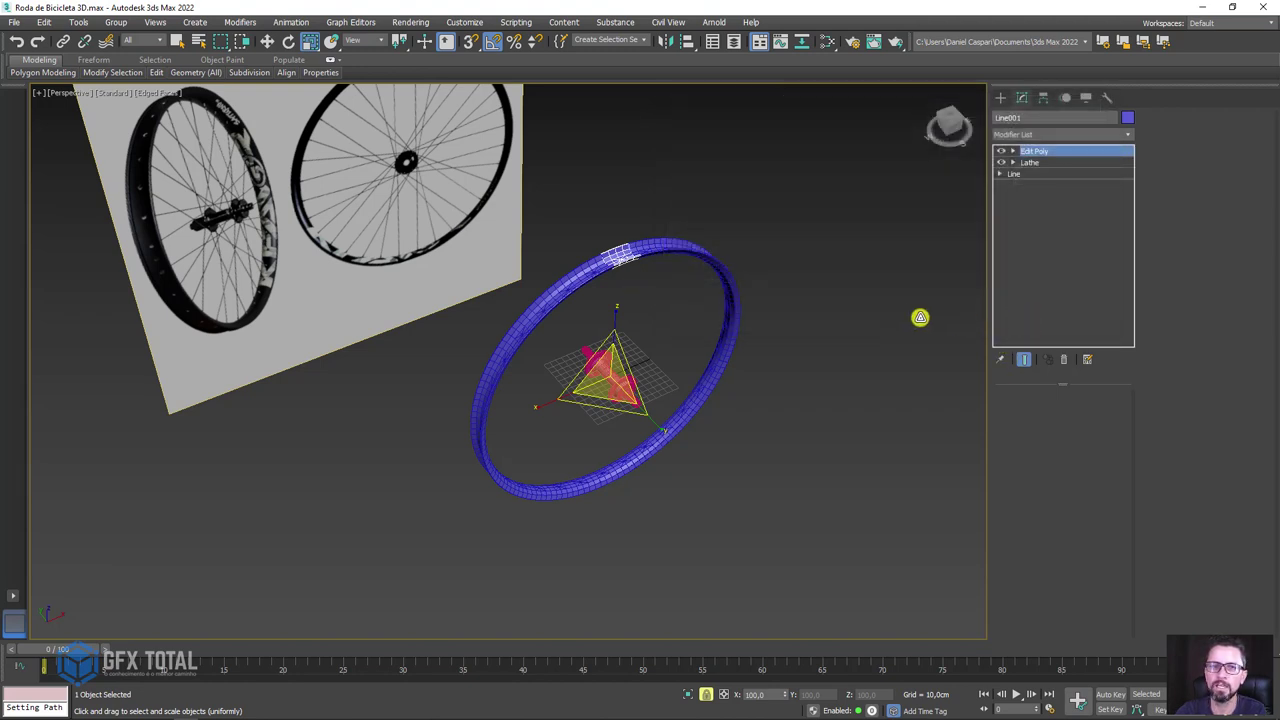
- Select all rim copies and isolate them in the viewport
left_click_drag(775, 195, 577, 427)
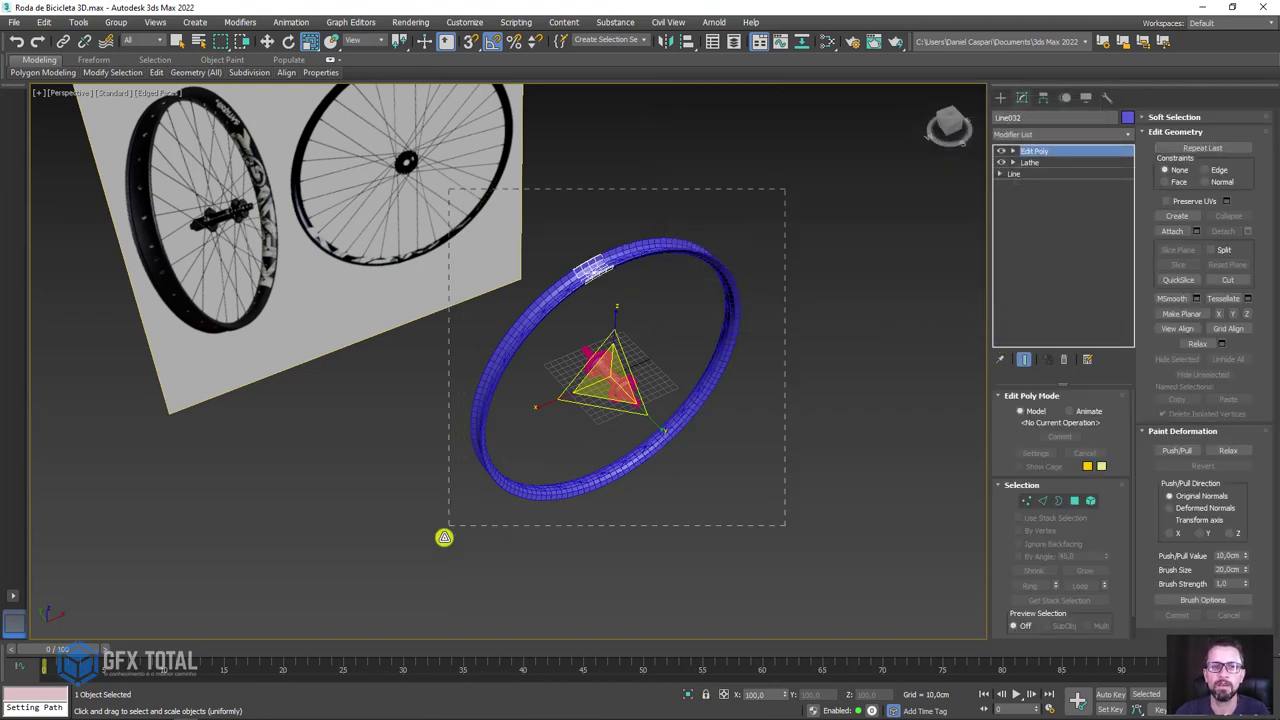
left_click_drag(444, 537, 446, 535)
left_click_drag(429, 261, 430, 262, "alt")
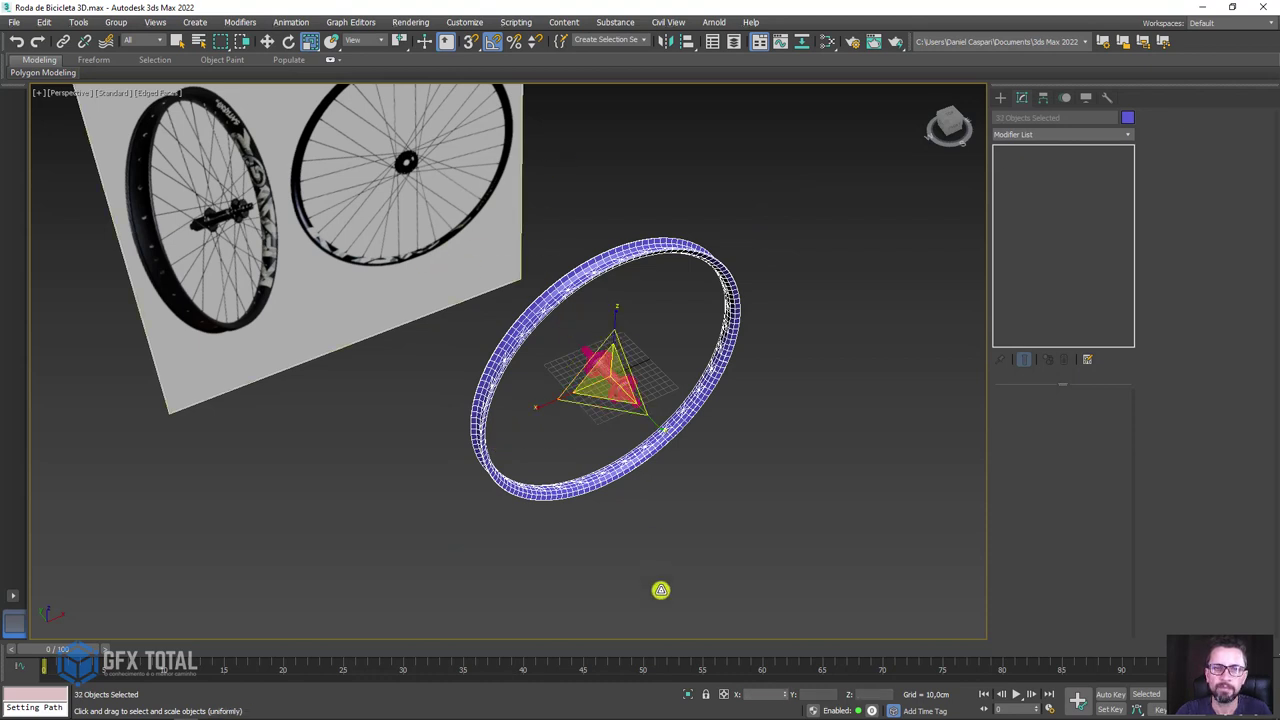
left_click(686, 693)
- Attach every rim section from the Attach List into Line001
left_click(493, 123)
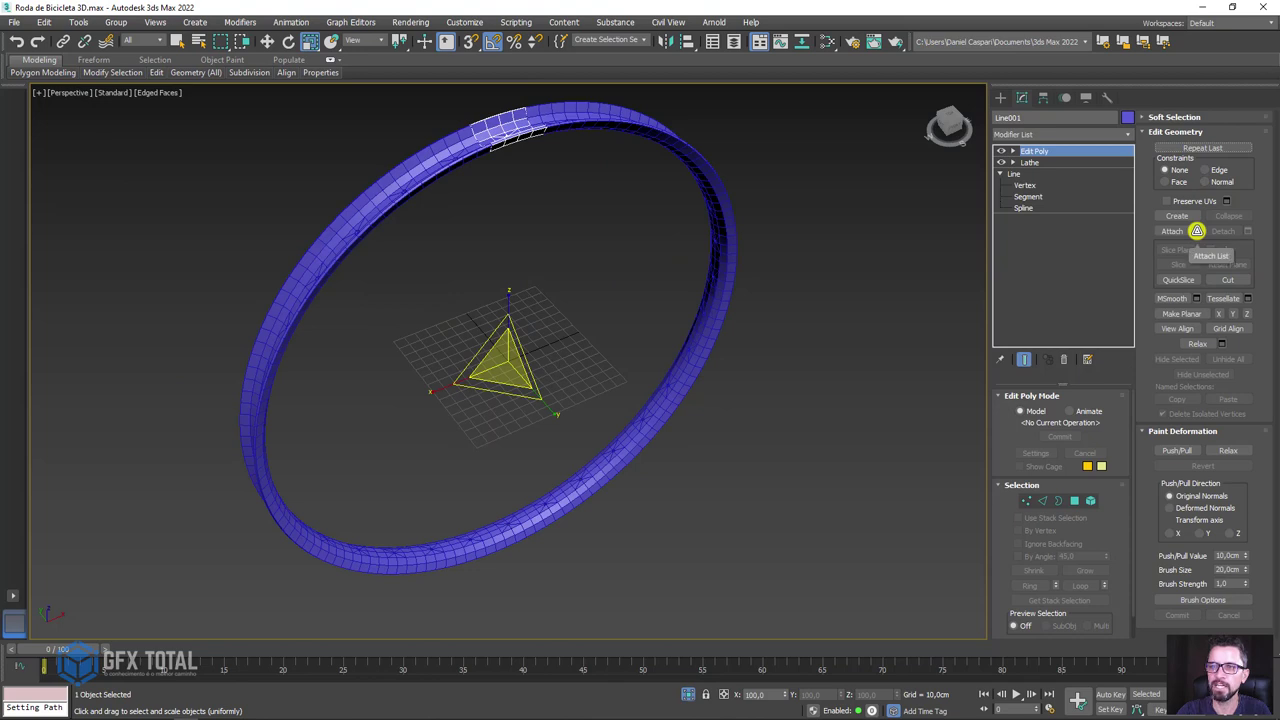
left_click(1197, 231)
left_click_drag(153, 9, 243, 76)
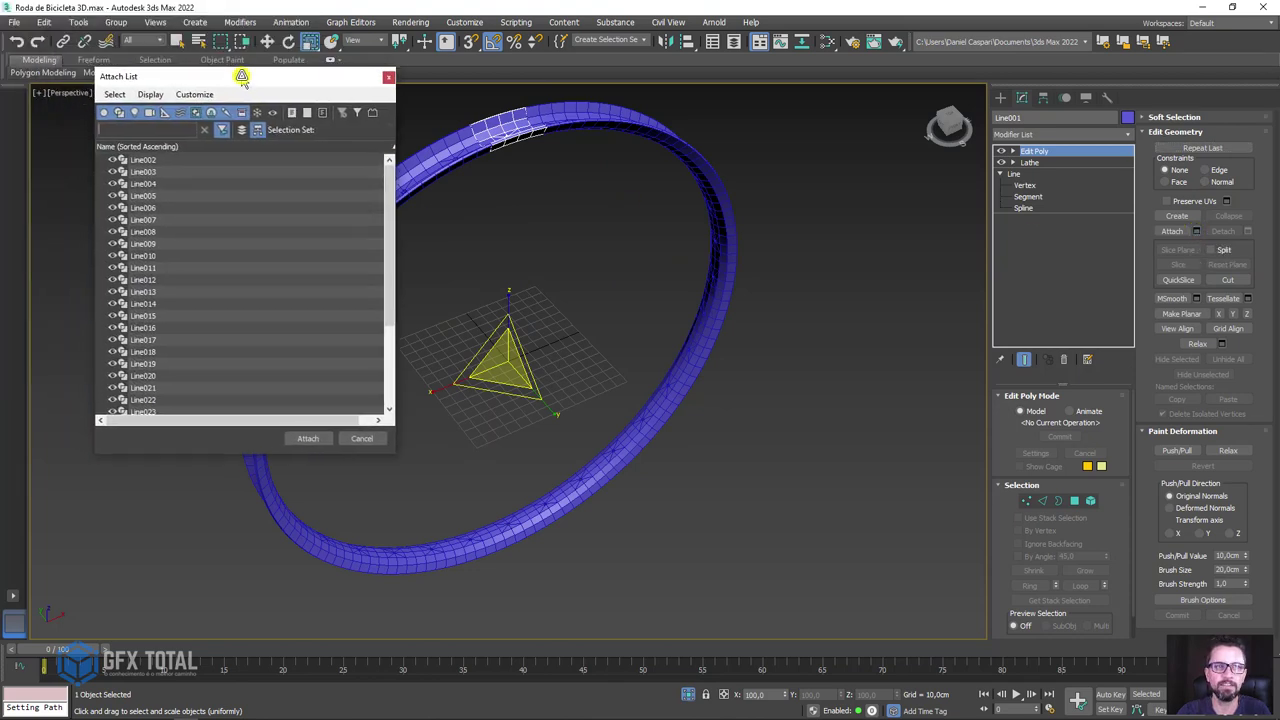
left_click(143, 217)
key("ctrl+a")
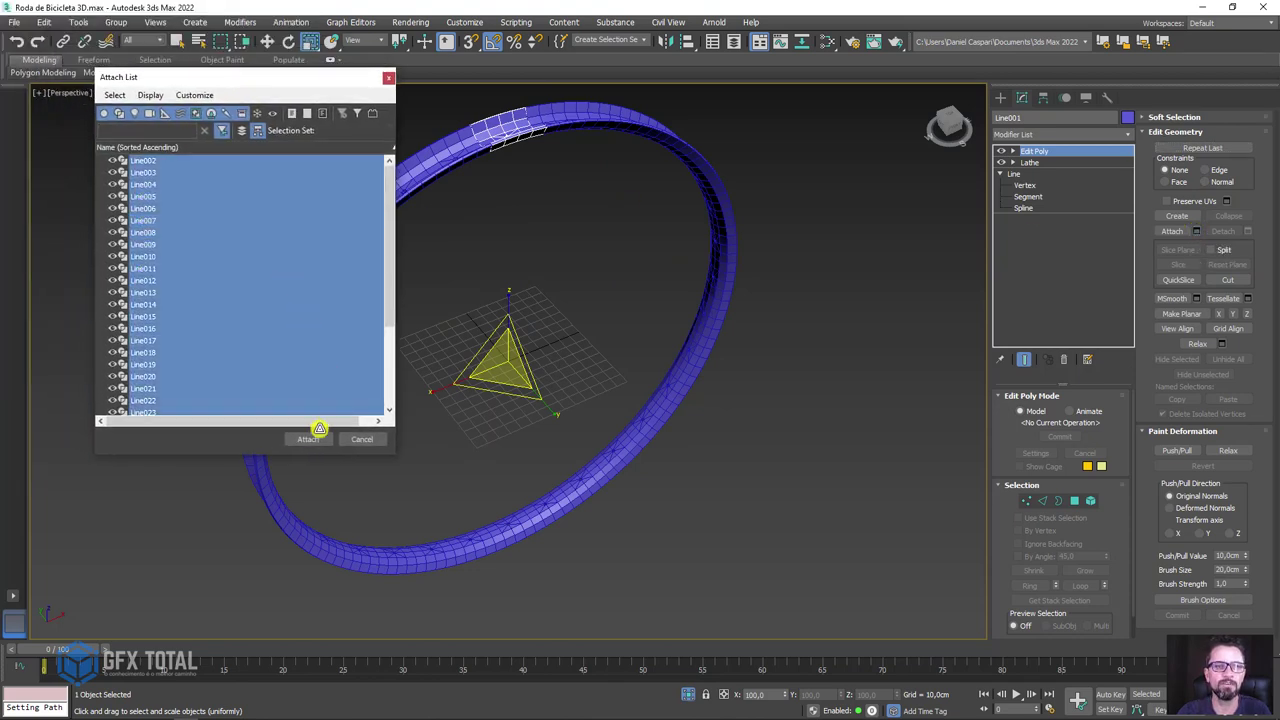
left_click(307, 438)
scroll(684, 430, "down", 3)
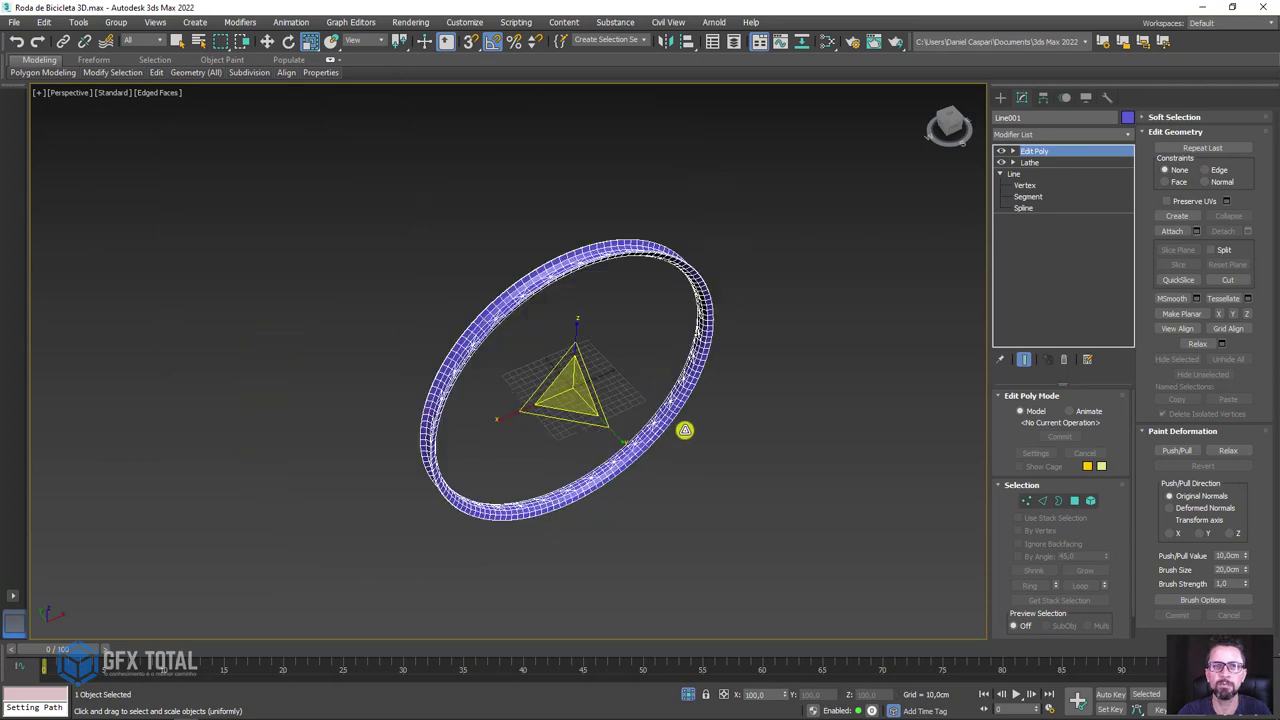
left_click(1029, 499)
- Weld all ring vertices at 0,01 cm, reducing them from 3712 to 3264
left_click_drag(825, 172, 251, 624)
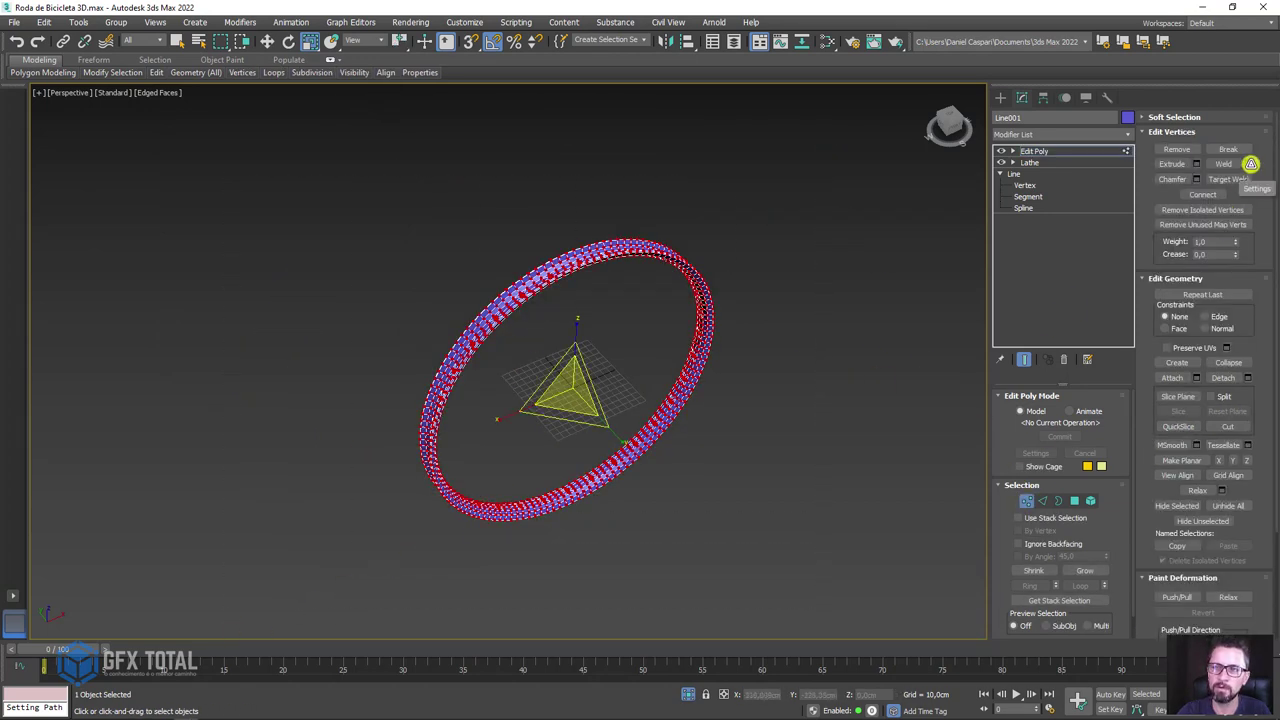
left_click(1247, 164)
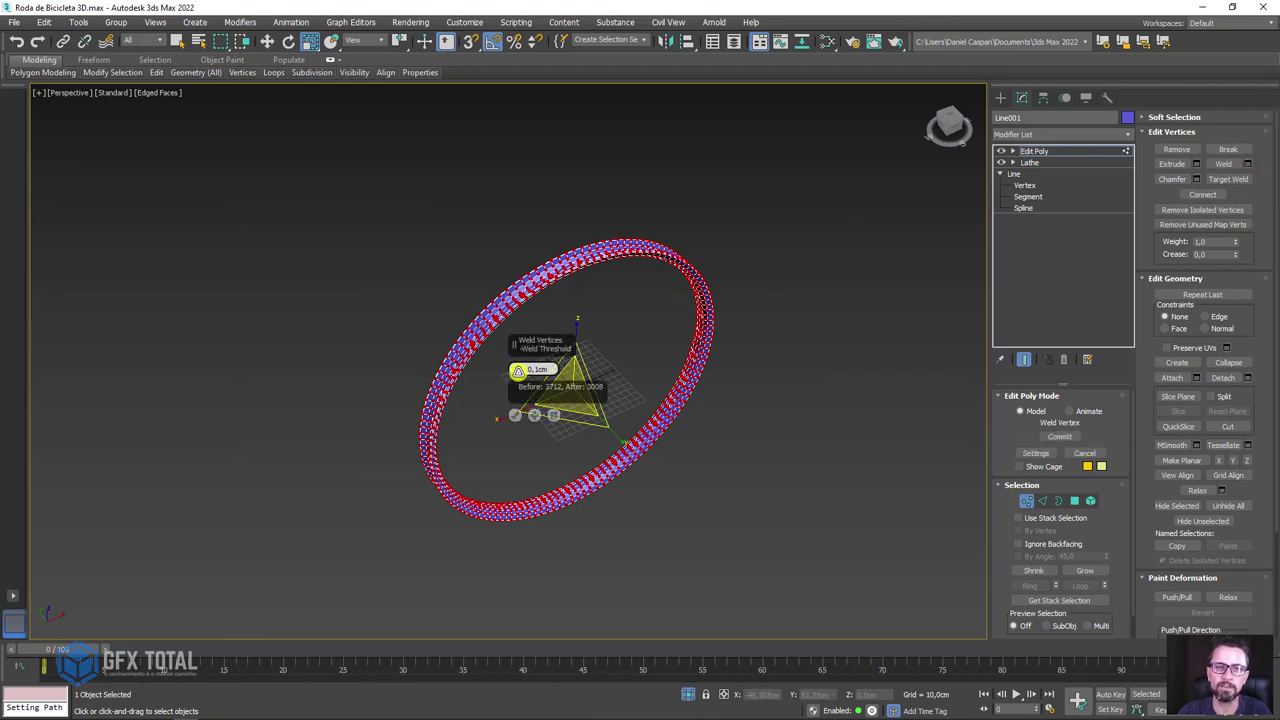
mouse_move(513, 344)
left_mouse_down()
mouse_move(580, 291)
mouse_move(594, 337)
left_mouse_up()
type("0,01")
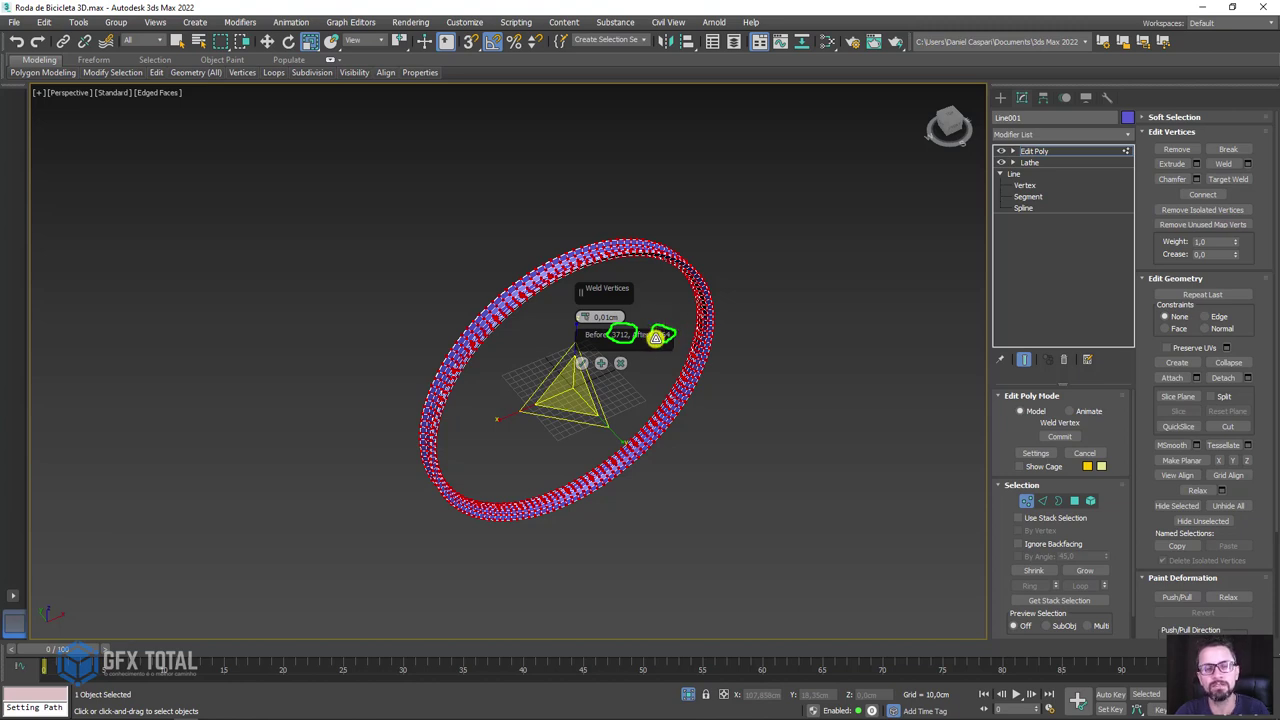
left_click(582, 362)
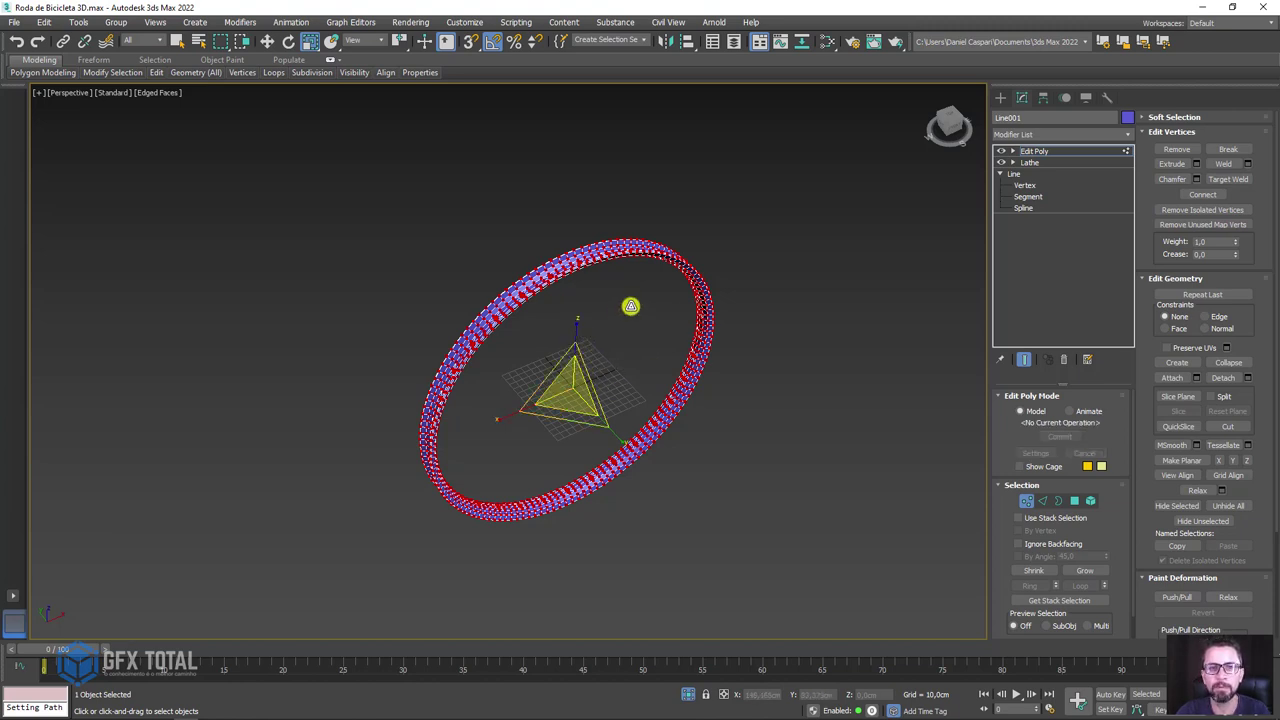
left_click(1037, 152)
- Select a rim edge loop and Connect it with one segment to add a new edge loop
mouse_move(694, 314)
middle_mouse_down("alt")
mouse_move(583, 266)
mouse_move(623, 289)
mouse_move(687, 272)
mouse_move(700, 334)
mouse_move(520, 203)
middle_mouse_up("alt")
key("F4")
key("F3")
key("F3")
key("F4")
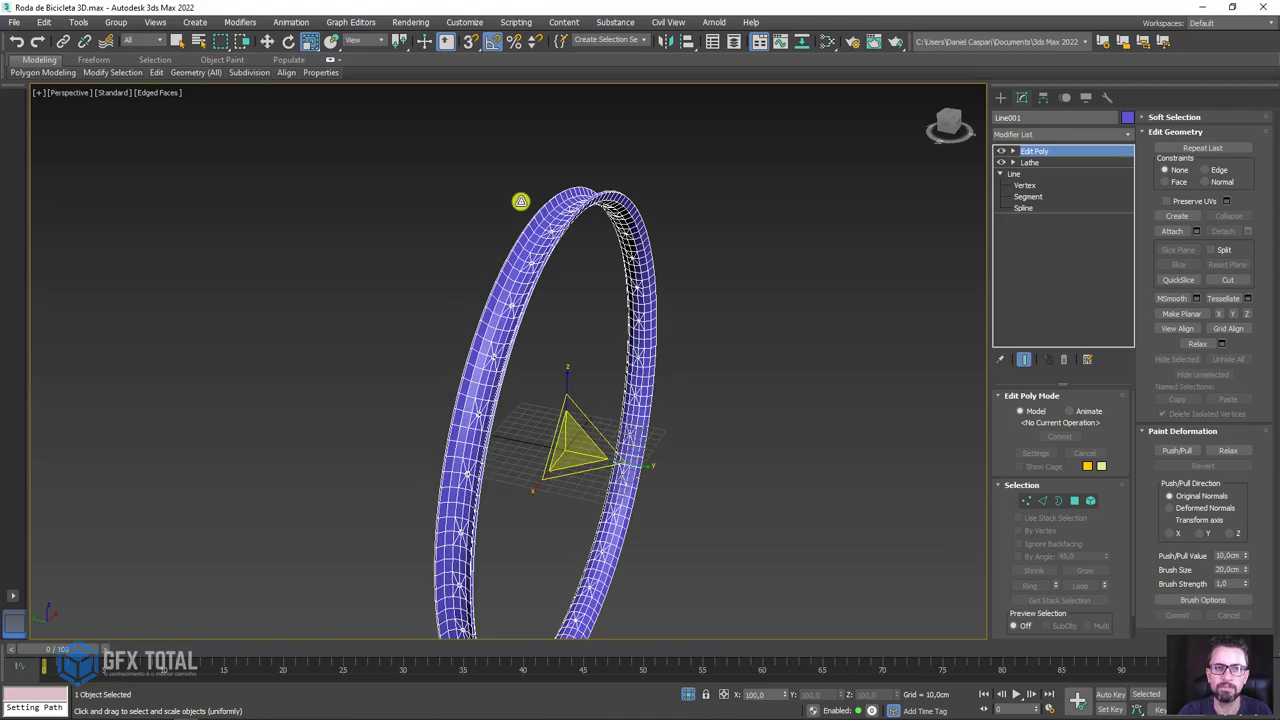
scroll(547, 239, "up", 5)
left_click(1044, 501)
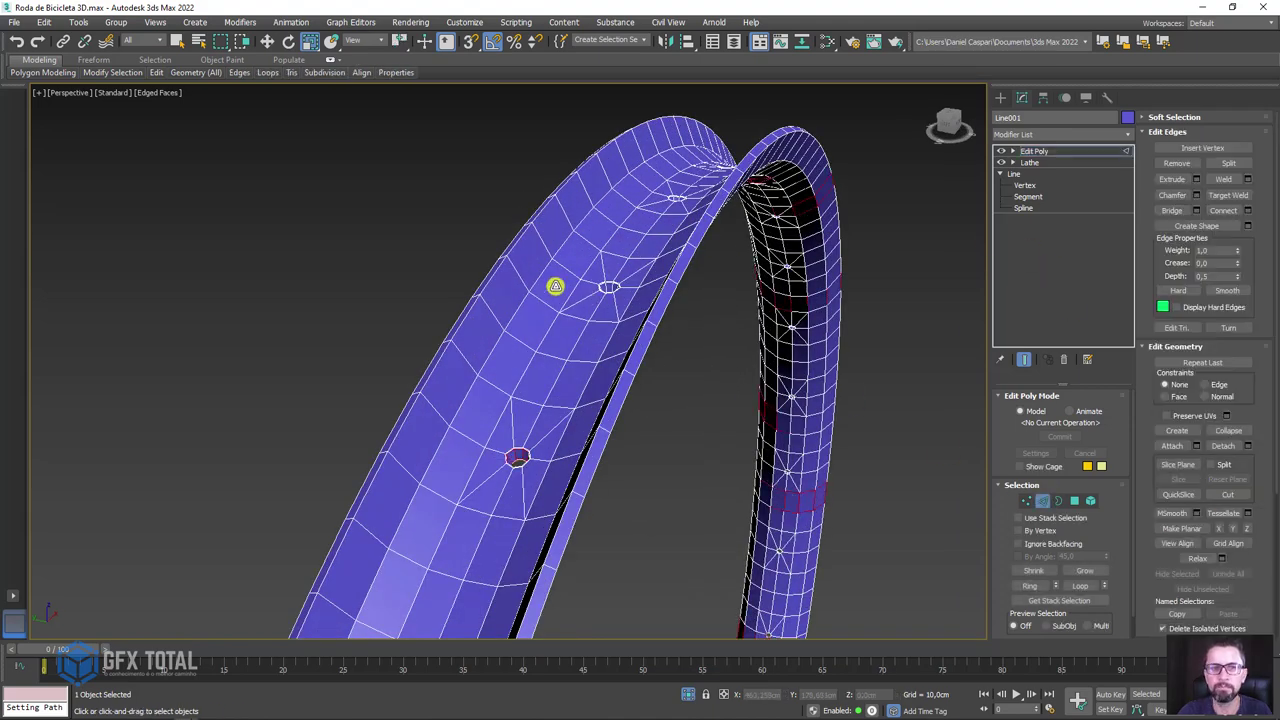
left_click(540, 235)
middle_click_drag(540, 235, 647, 237, "alt")
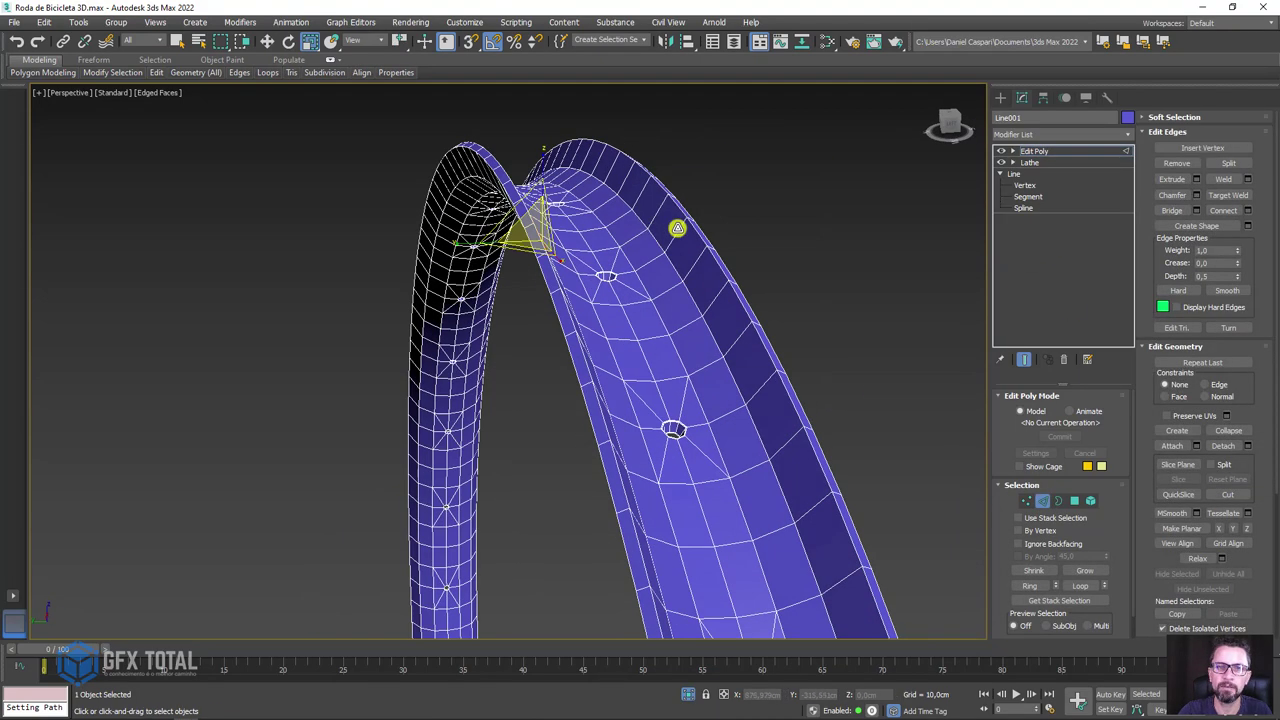
left_click(1030, 585)
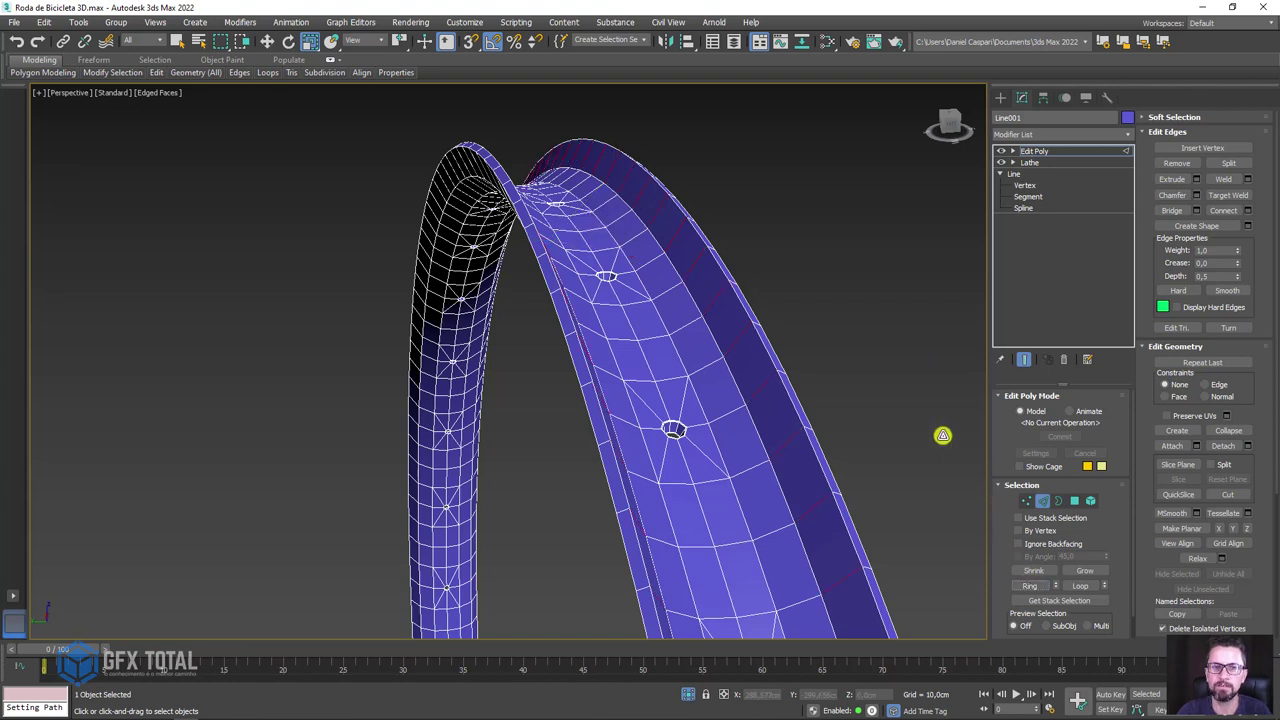
left_click(1247, 210)
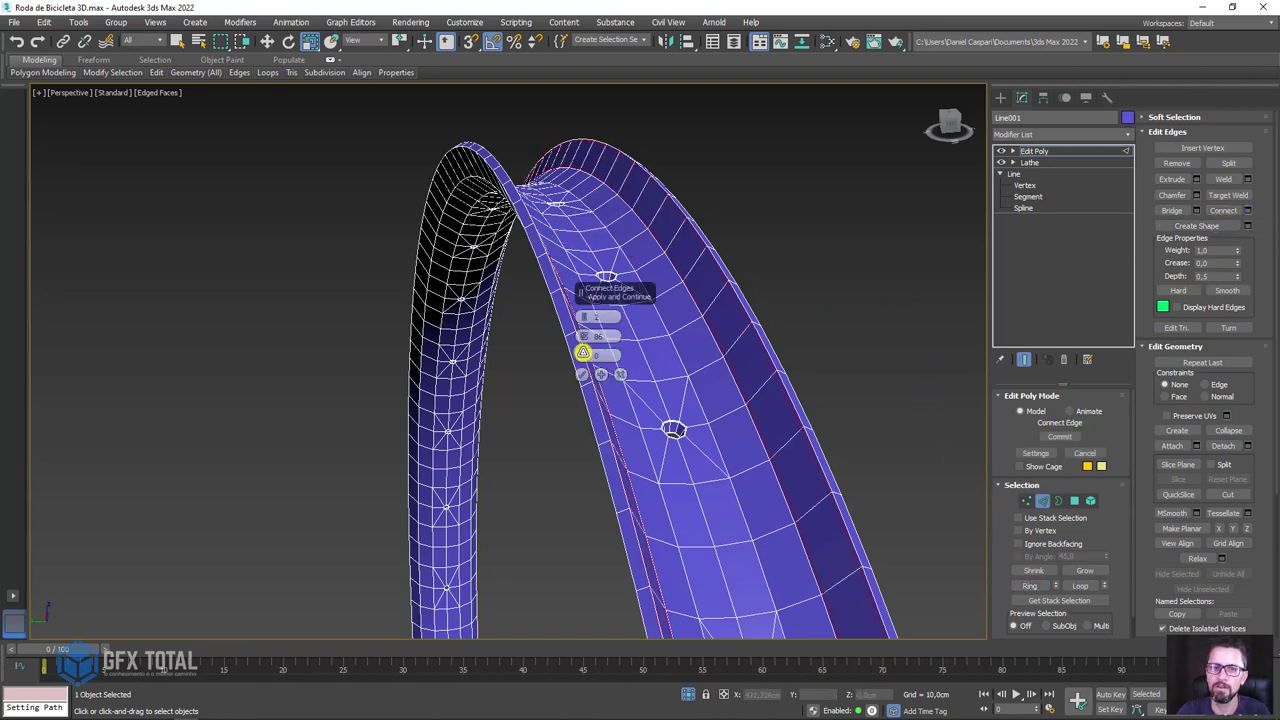
left_click_drag(585, 299, 806, 206)
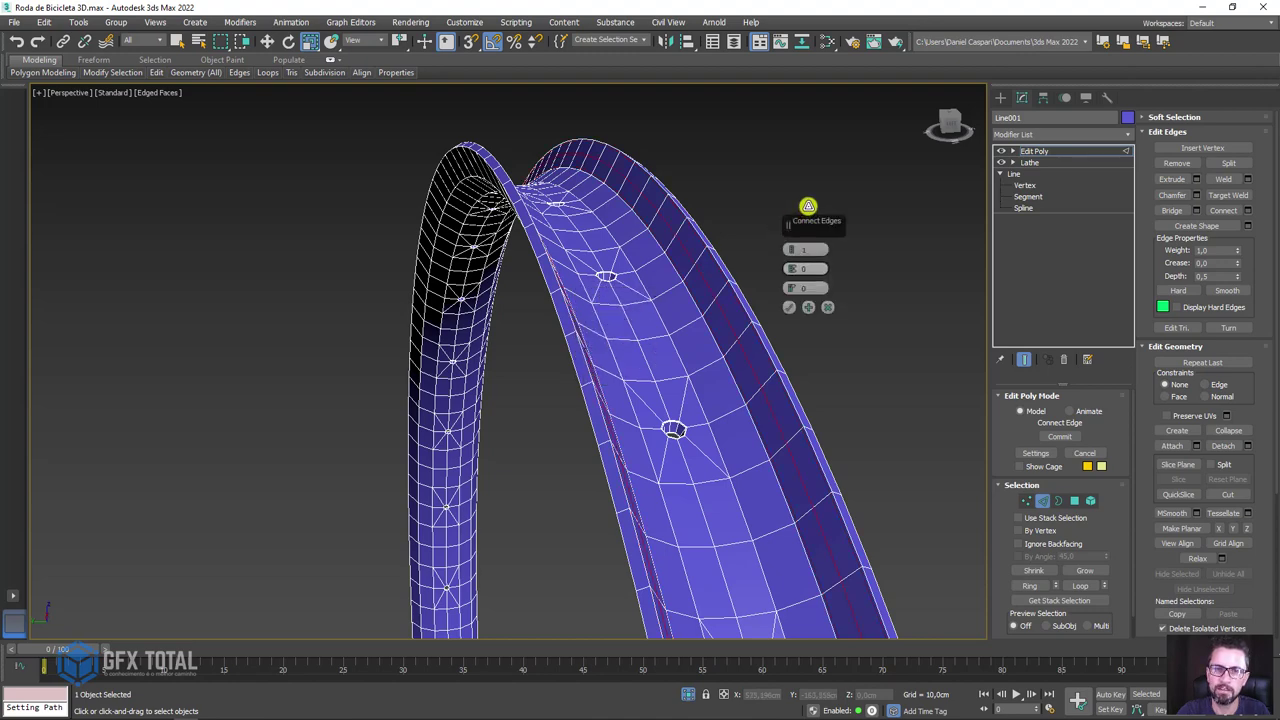
left_click(802, 280)
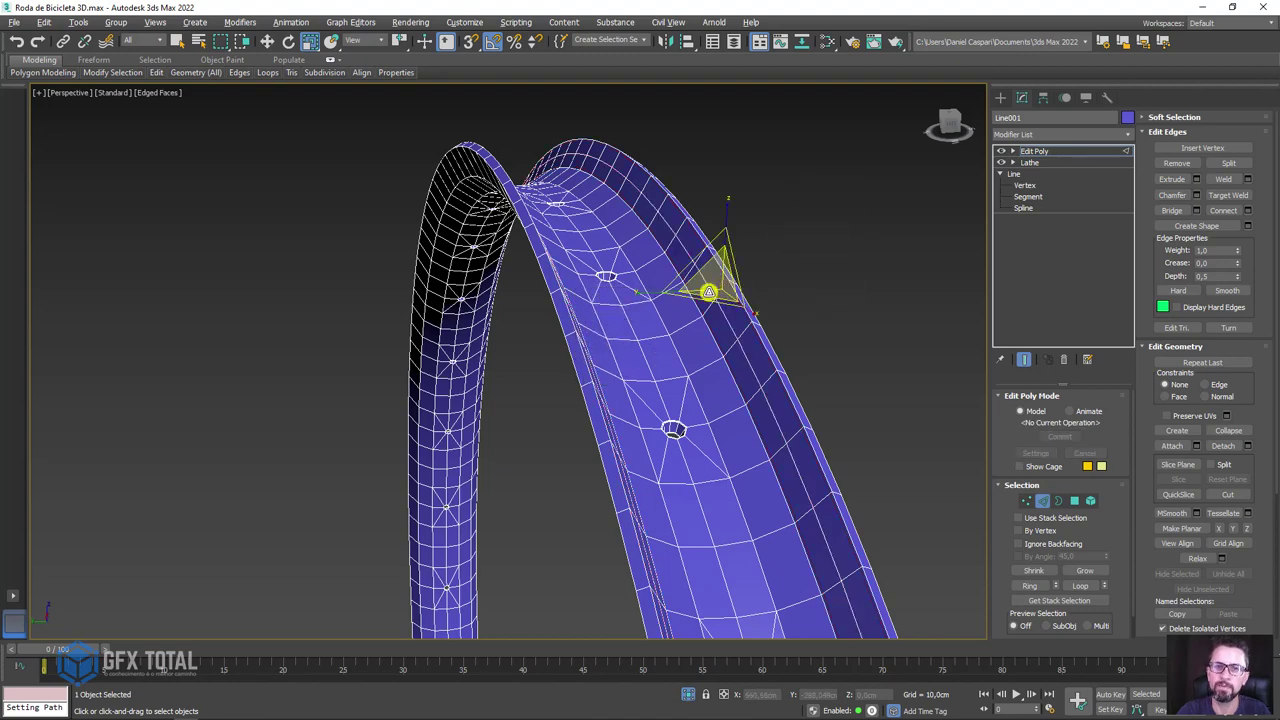
- Extrude the rim's edge ring into a lip 1,272 cm high and 1,503 cm wide
middle_click_drag(708, 289, 576, 253, "alt")
middle_click_drag(686, 263, 760, 250, "alt")
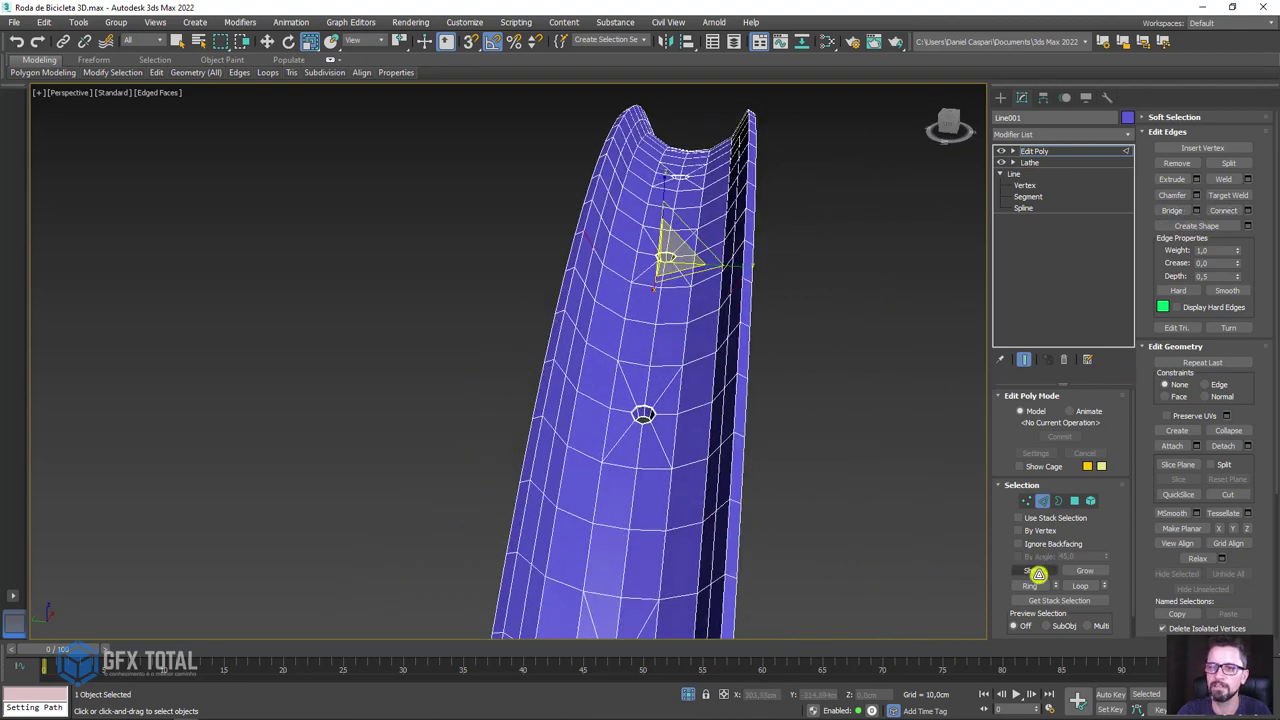
left_click(1030, 585)
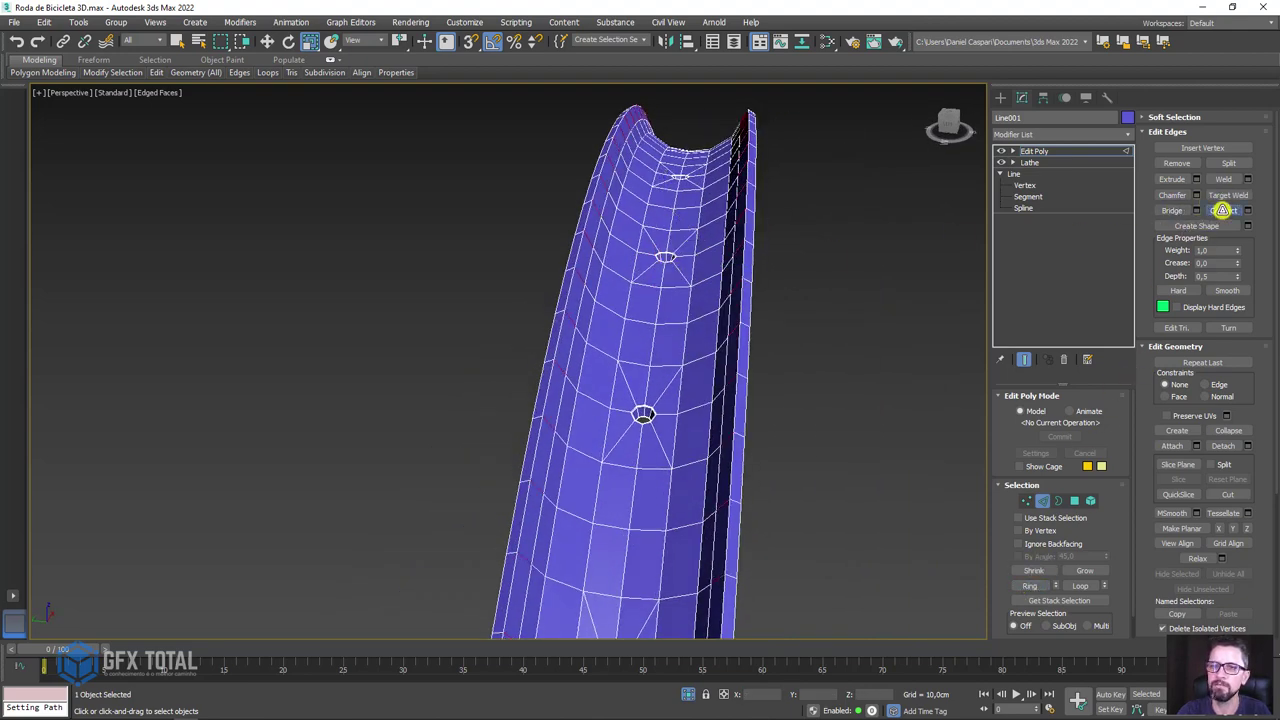
middle_click_drag(696, 298, 790, 278, "alt")
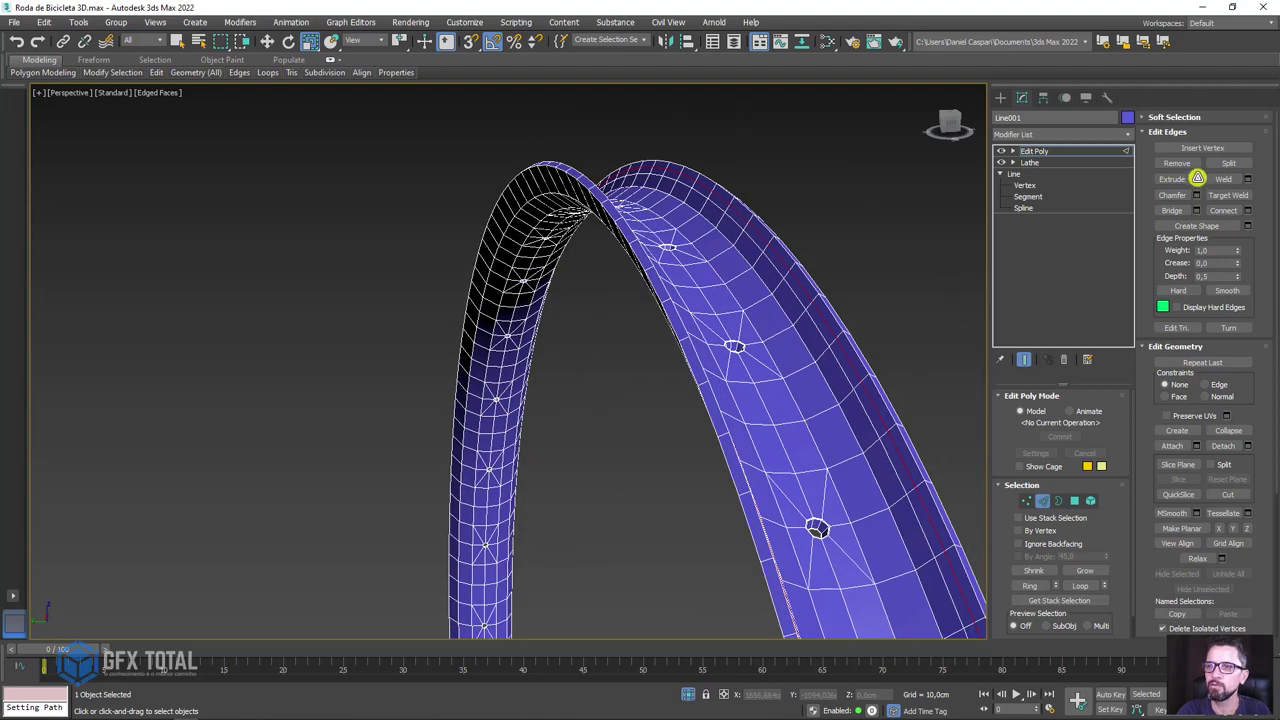
left_click(1197, 178)
mouse_move(908, 240)
middle_mouse_down("alt")
mouse_move(737, 251)
mouse_move(575, 294)
mouse_move(669, 329)
mouse_move(797, 237)
middle_mouse_up("alt")
mouse_move(808, 222)
left_mouse_down()
mouse_move(823, 217)
mouse_move(816, 234)
left_mouse_up()
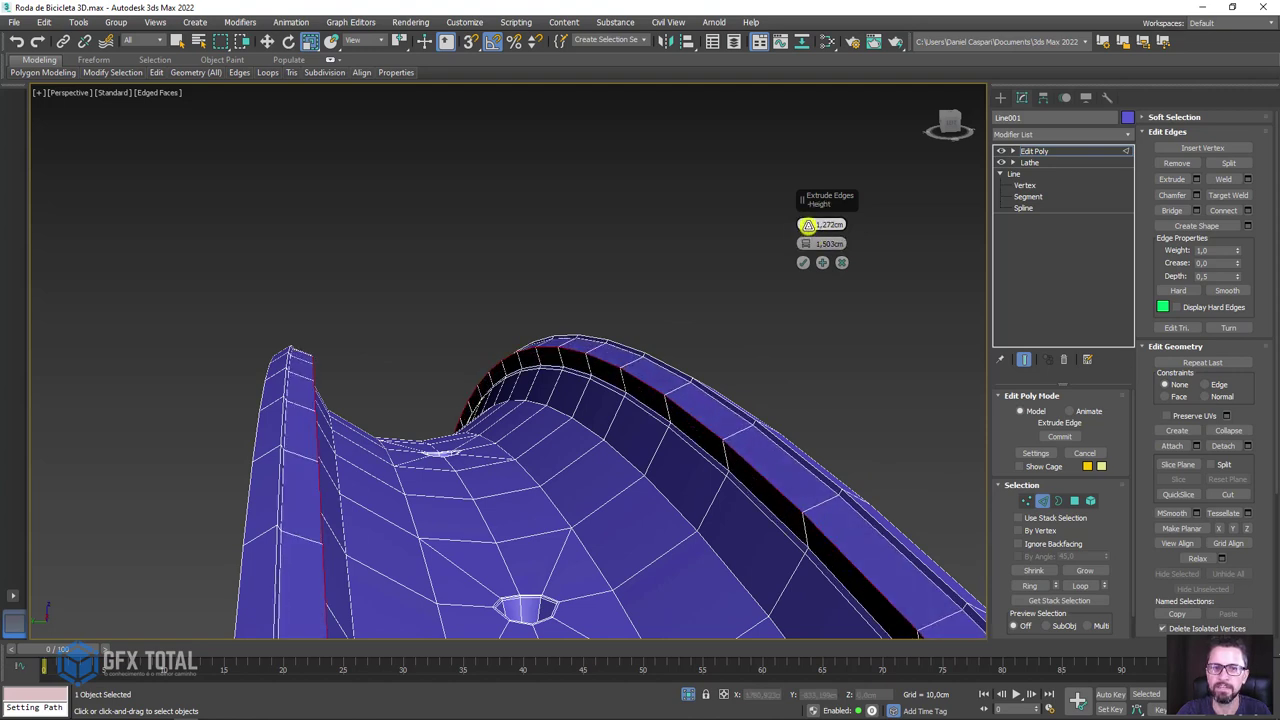
left_click(803, 262)
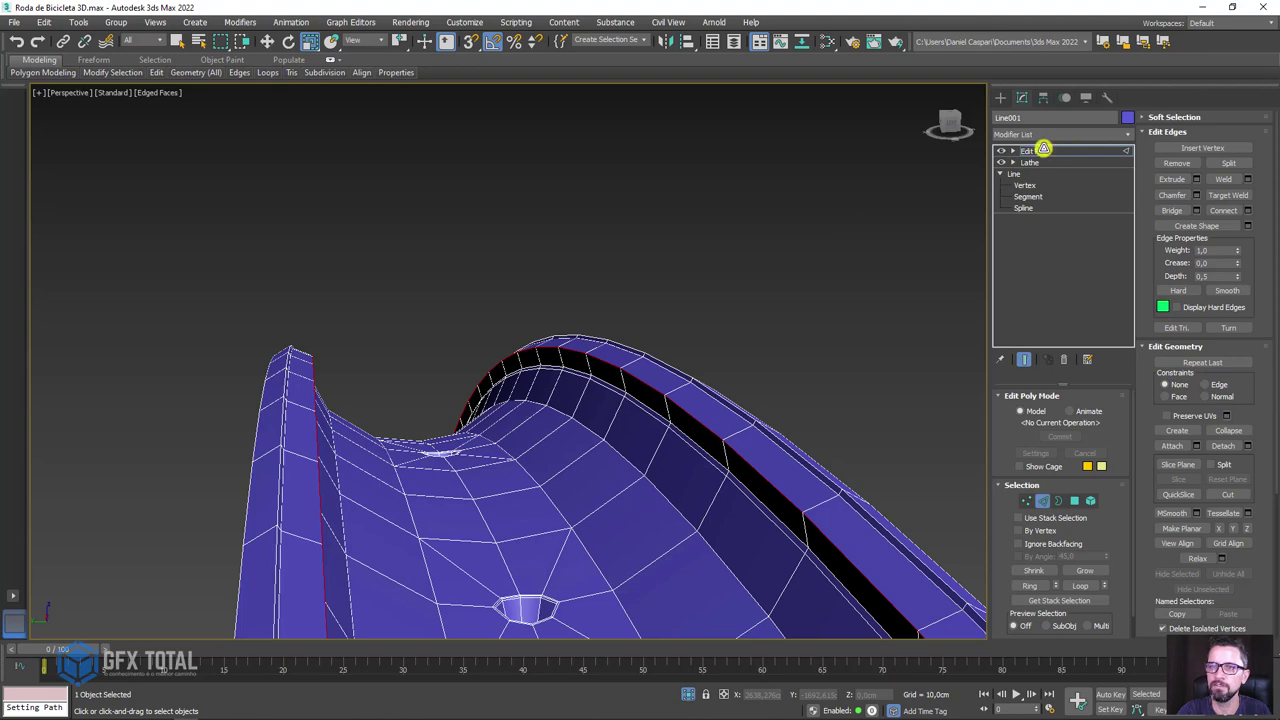
- Add a TurboSmooth modifier at 1 iteration to smooth the rim
left_click(1043, 148)
left_click(1128, 134)
left_click_drag(1128, 151, 1057, 486)
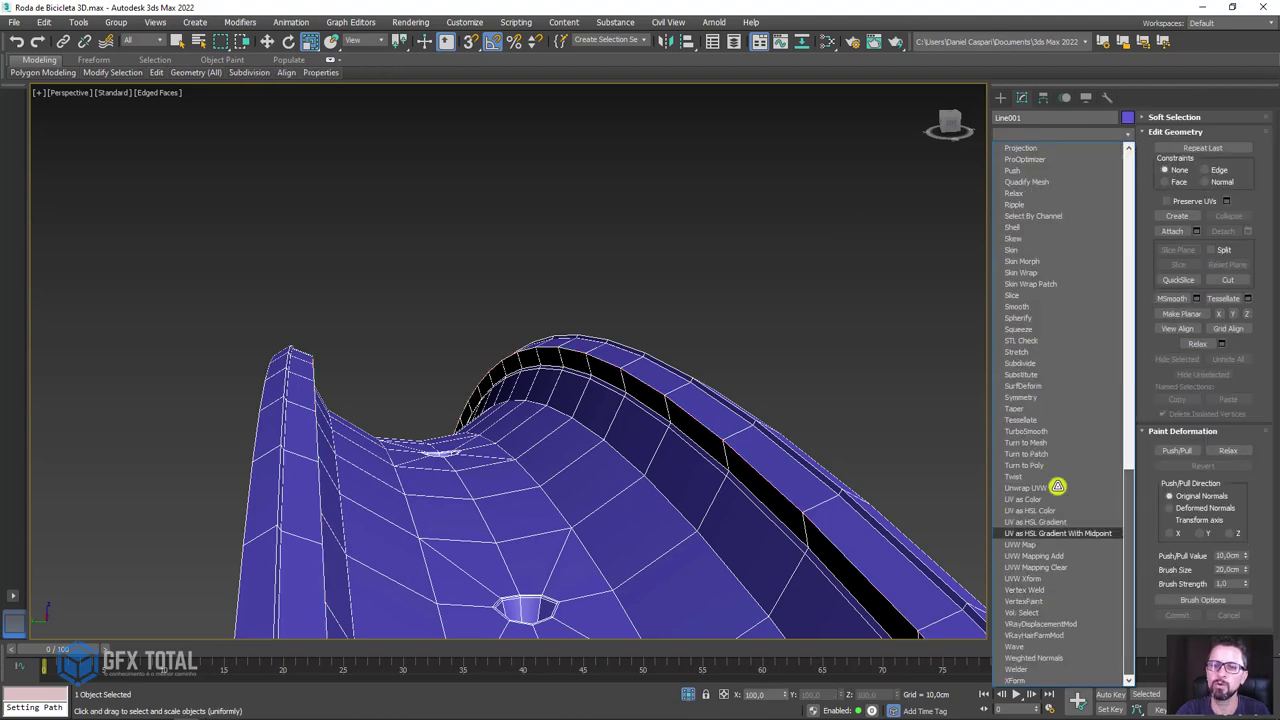
left_click(1051, 430)
- Switch to the Front view, select the reference plane Plane001 and bring up its quad menu
mouse_move(774, 403)
middle_mouse_down("alt")
mouse_move(774, 420)
mouse_move(752, 427)
mouse_move(751, 366)
mouse_move(797, 360)
mouse_move(853, 431)
middle_mouse_up("alt")
key("z")
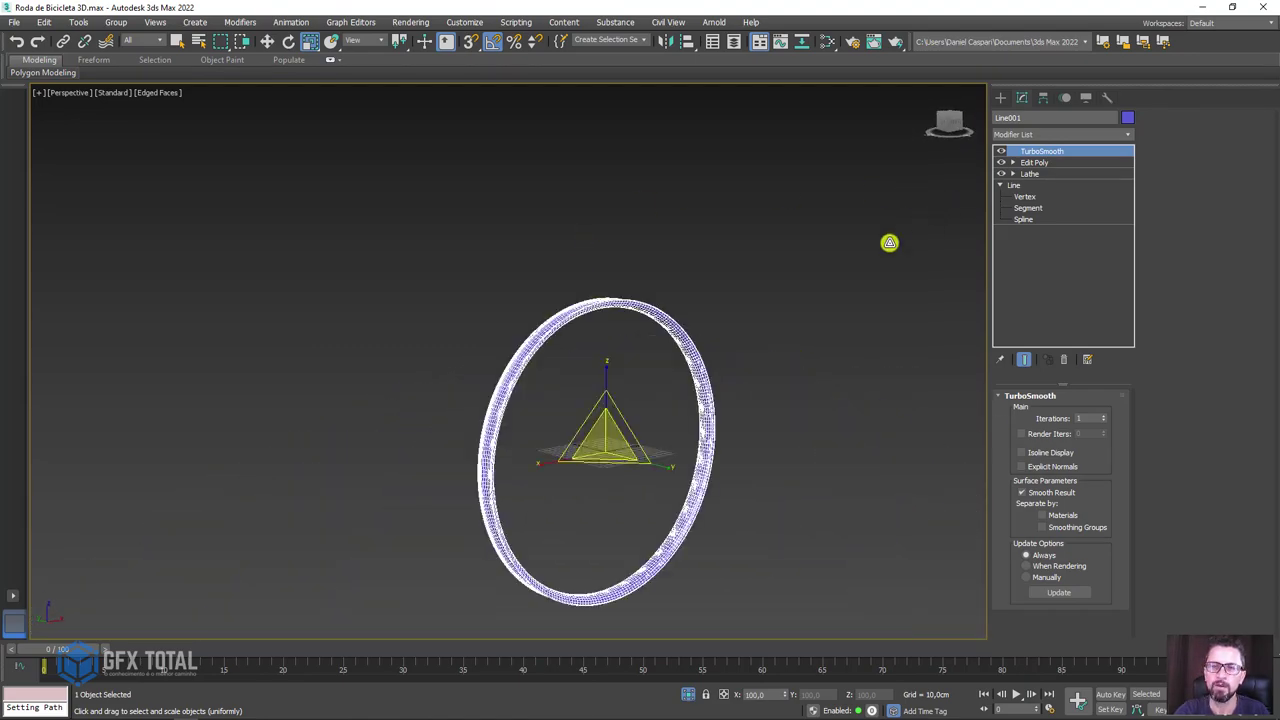
key("f")
key("z")
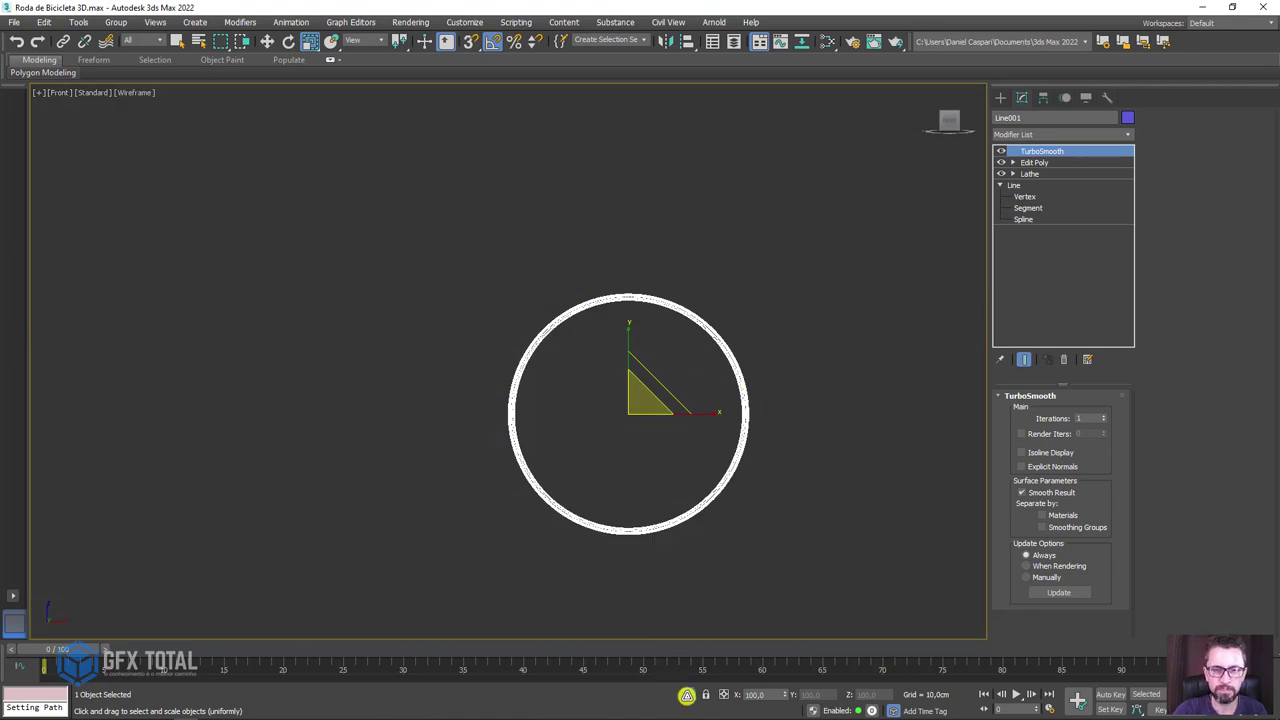
left_click(686, 695)
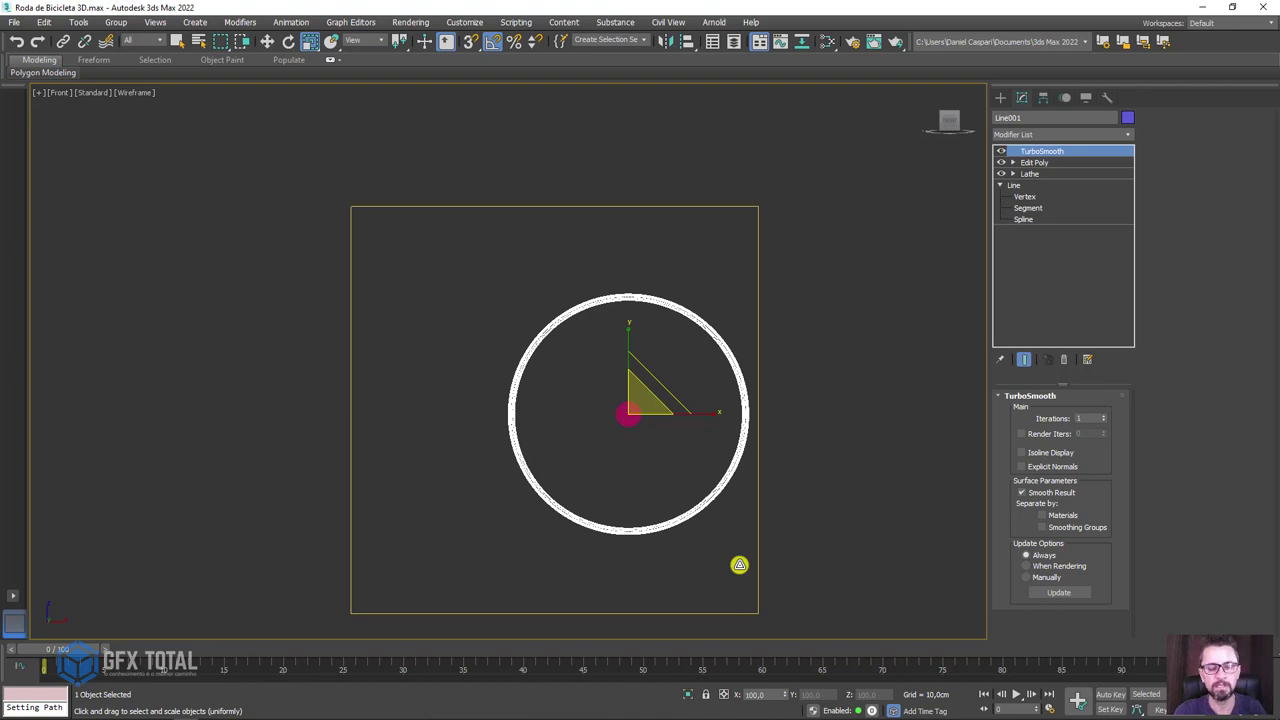
key("F3")
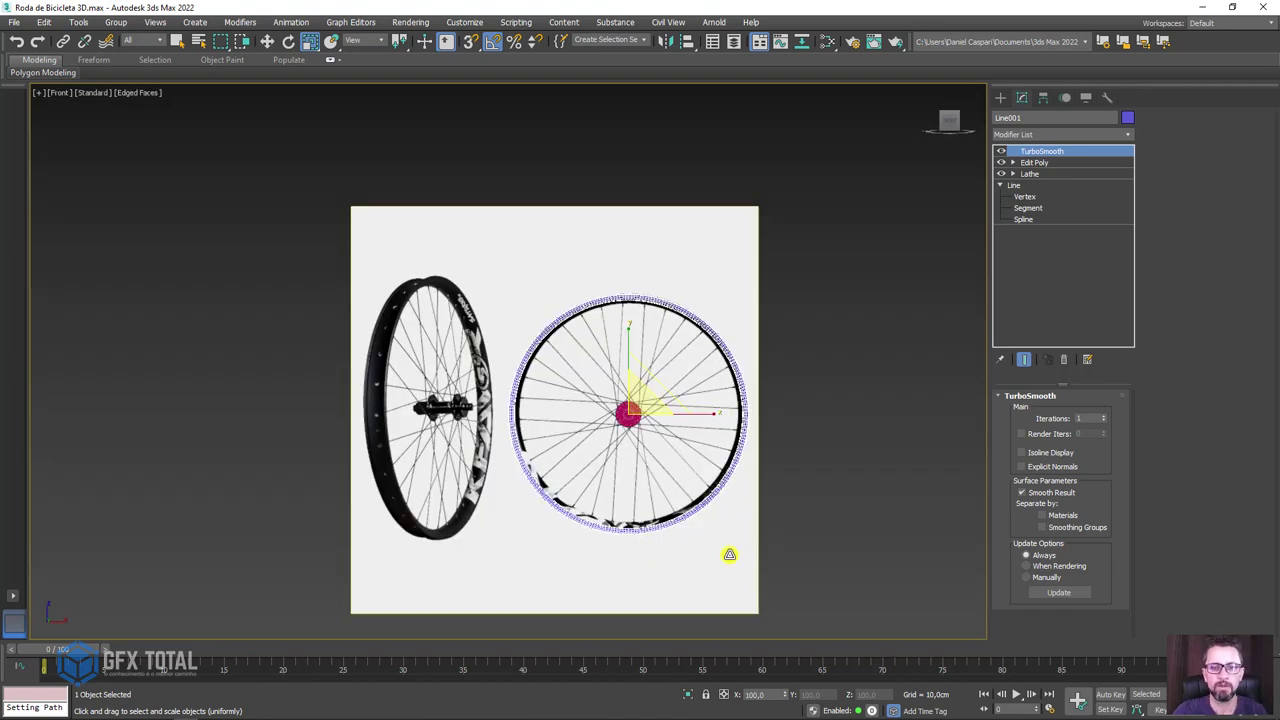
left_click(731, 530)
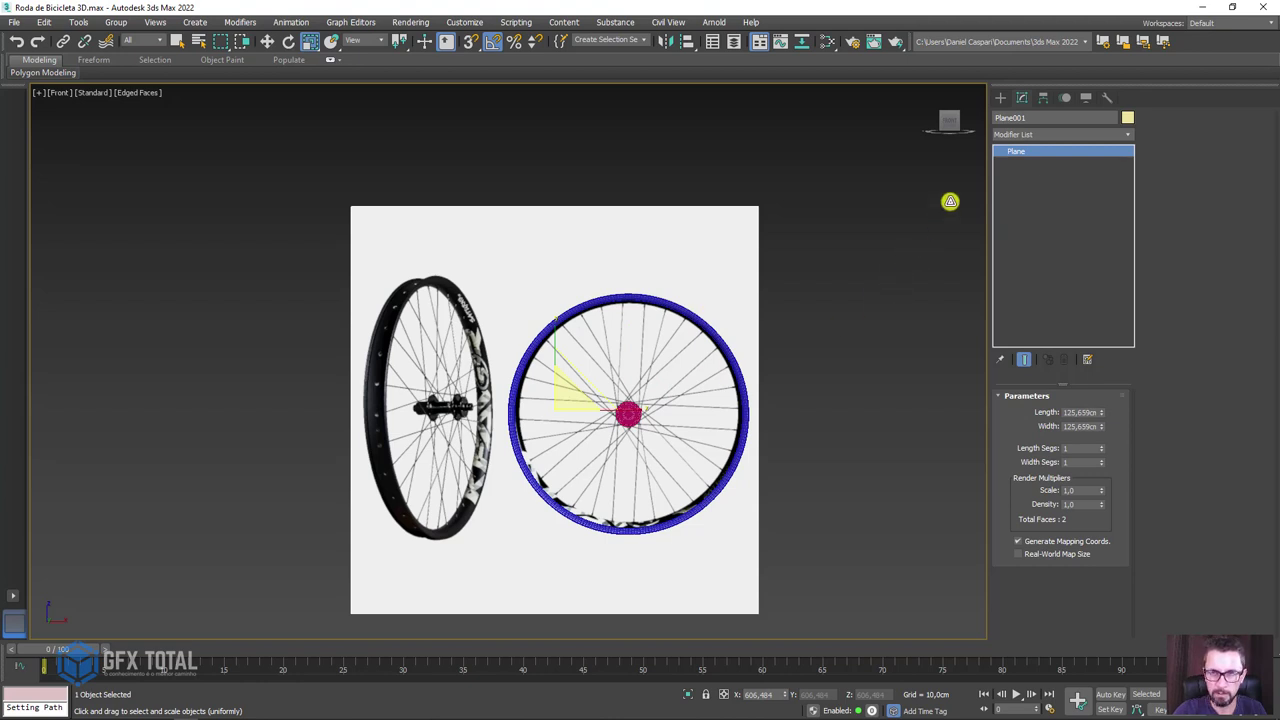
right_click(679, 268)
- Hide the reference plane and draw a straight vertical line beside the rim
left_click(723, 225)
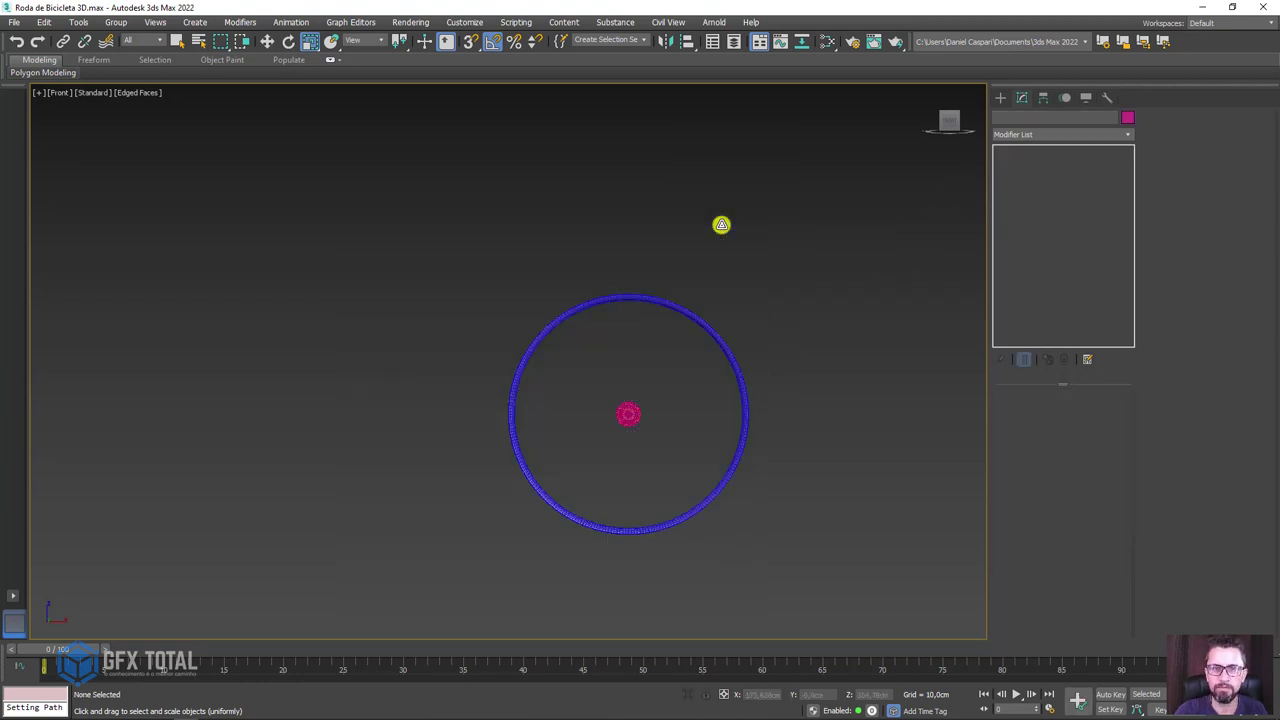
left_click(1000, 97)
left_click(1017, 118)
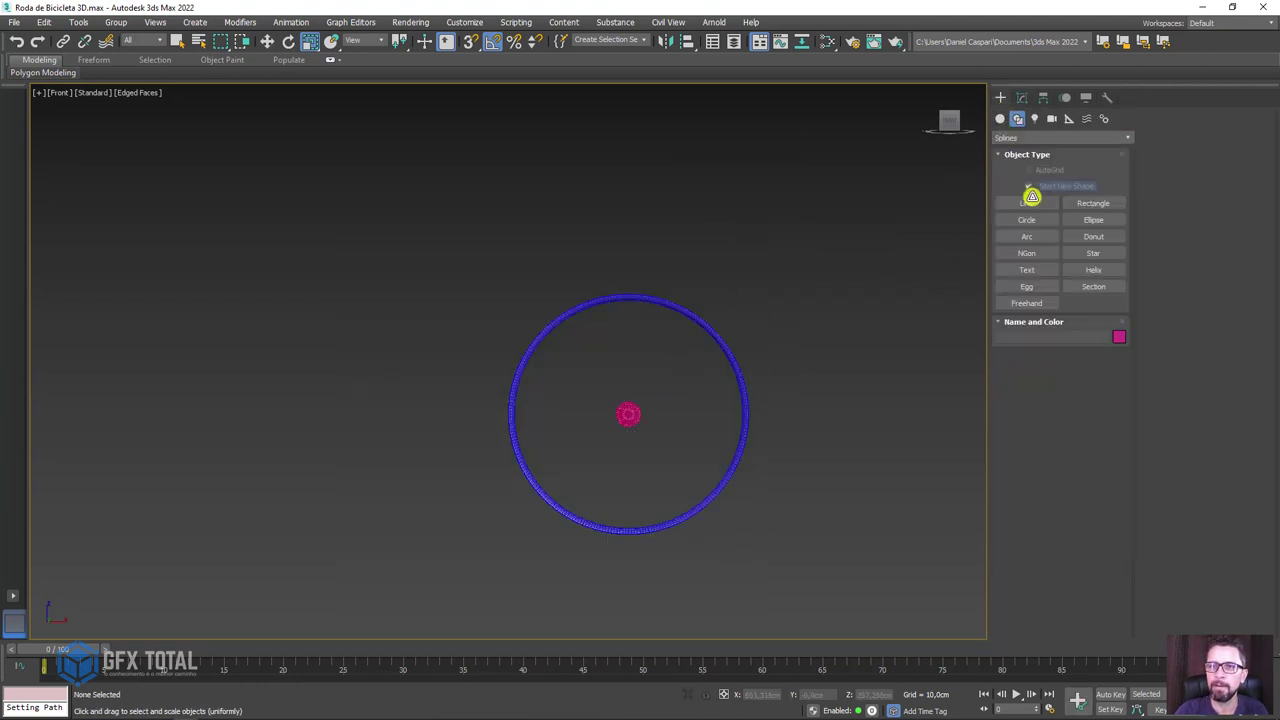
left_click(1026, 203)
middle_click_drag(917, 294, 686, 283)
left_click(657, 257)
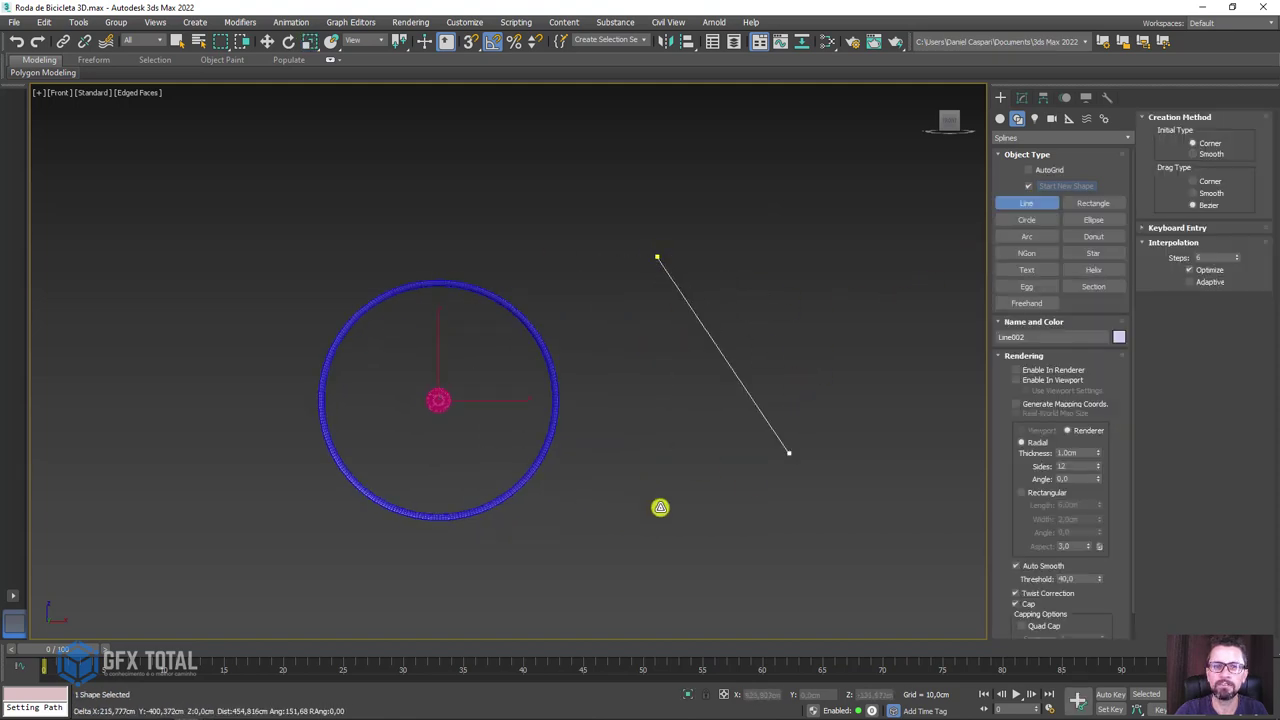
left_click(674, 491)
right_click(675, 490)
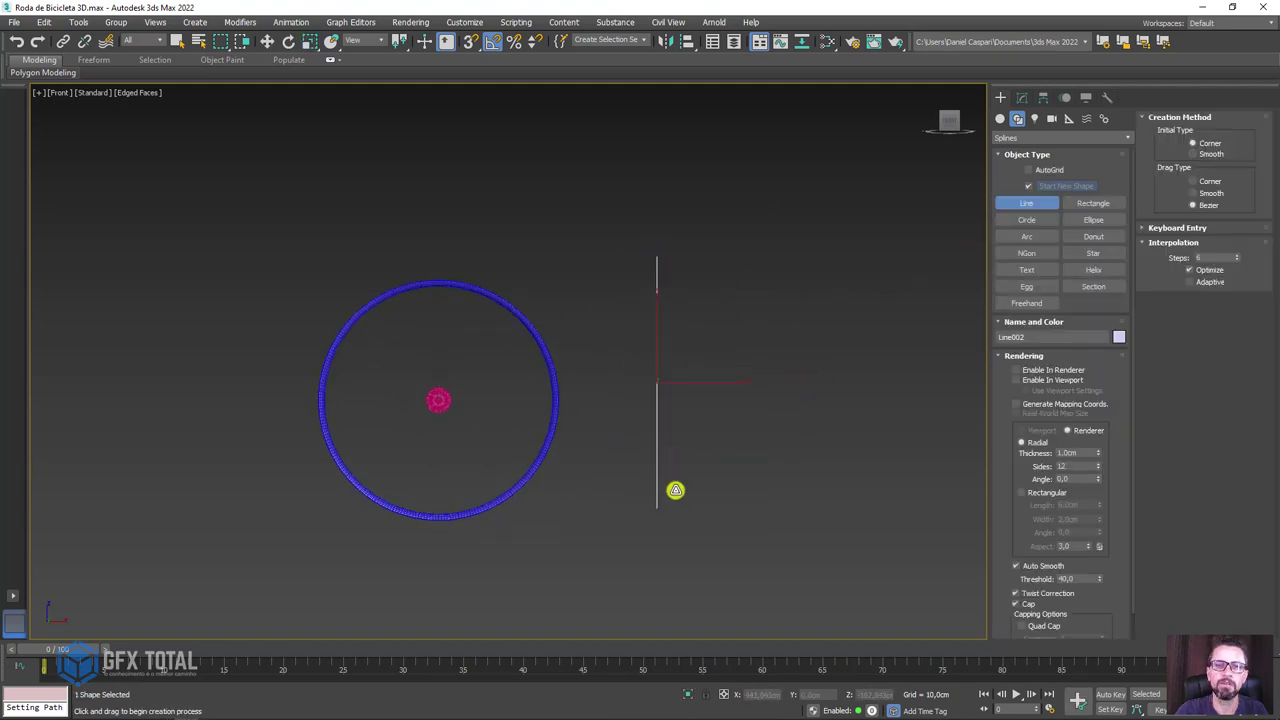
- Align the new line Line002 to the pink hub's pivot point
left_click(687, 41)
left_click(439, 401)
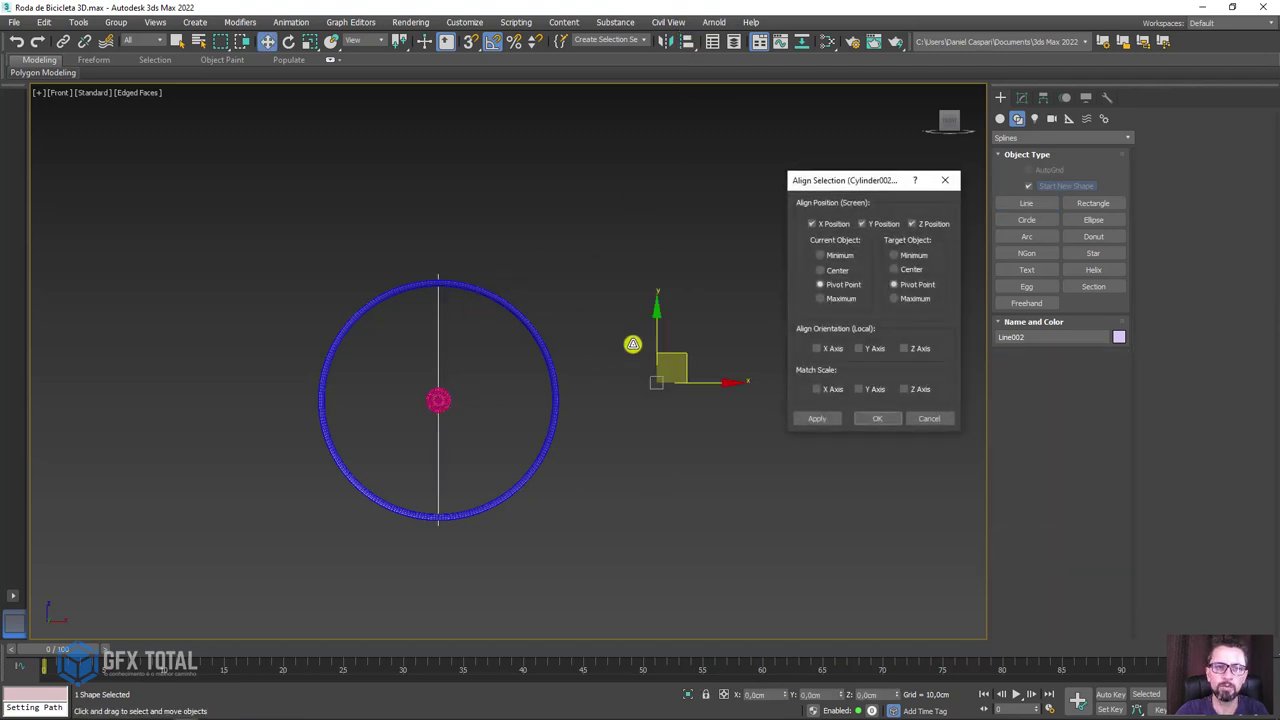
left_click(877, 418)
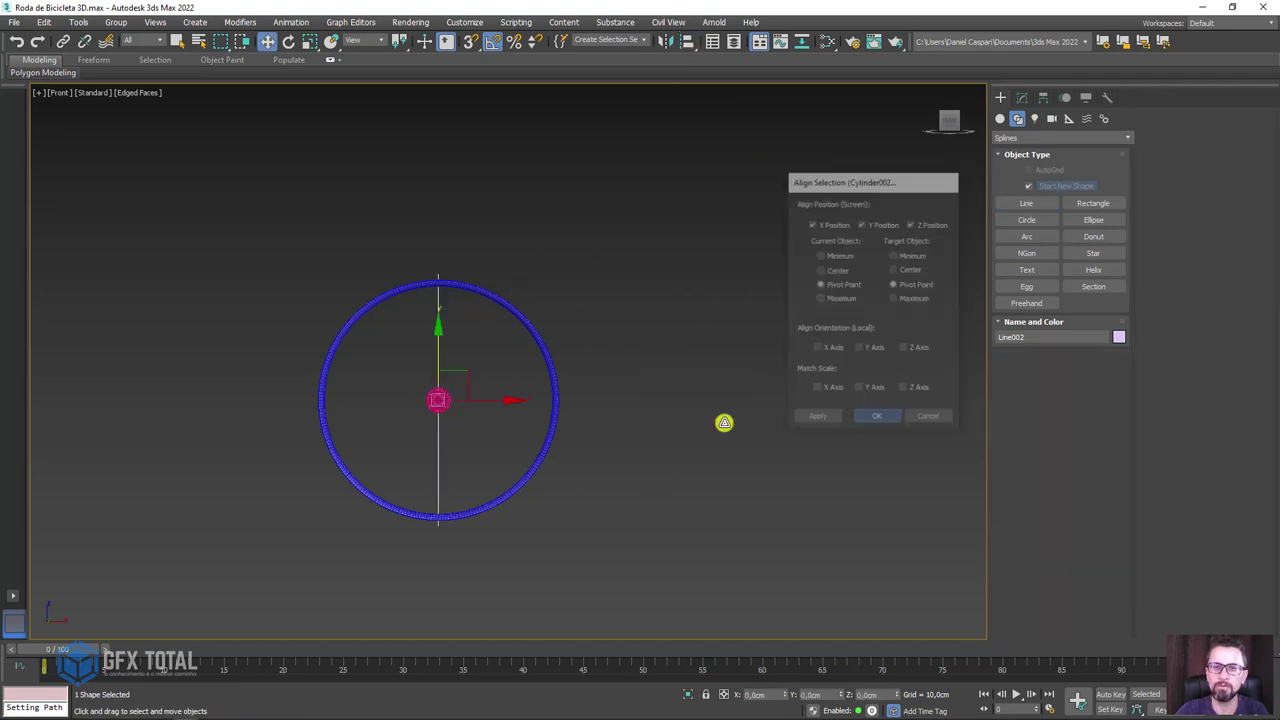
mouse_move(723, 423)
middle_mouse_down("alt")
mouse_move(507, 458)
mouse_move(751, 471)
mouse_move(634, 391)
mouse_move(779, 307)
middle_mouse_up("alt")
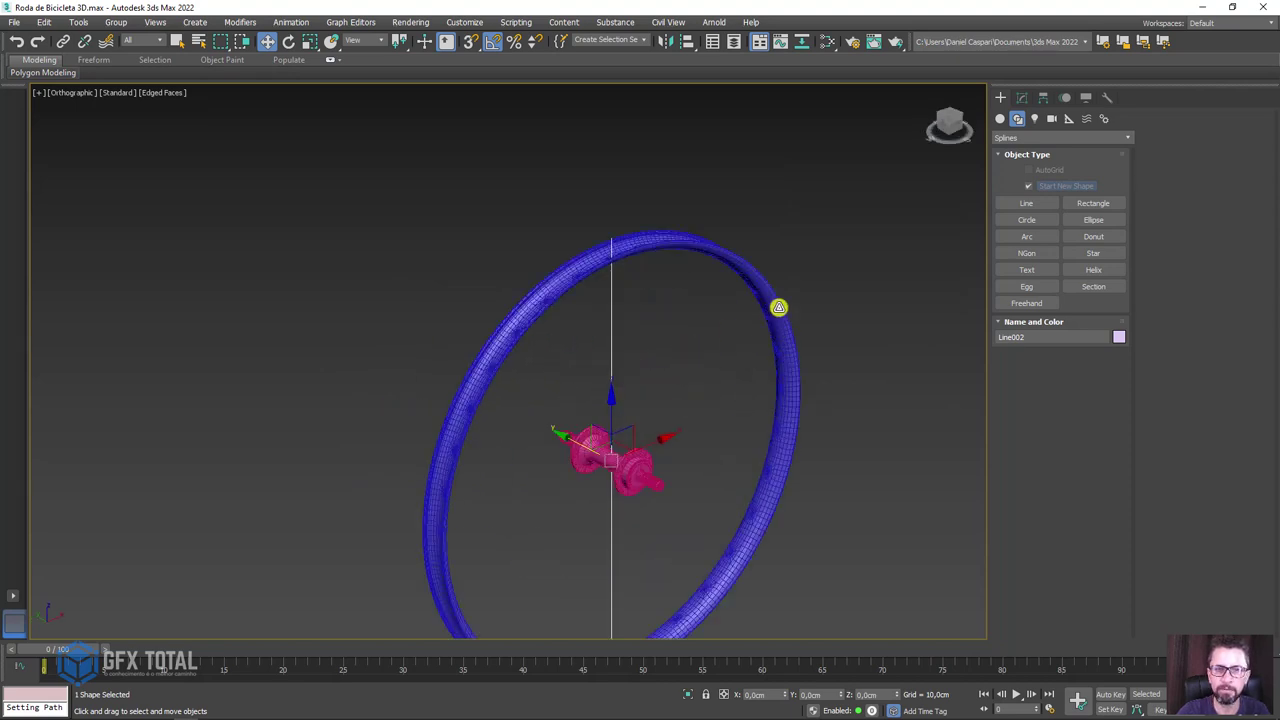
- In Vertex mode, select Line002's bottom vertex and move it up toward the hub
left_click(1021, 98)
left_click(999, 151)
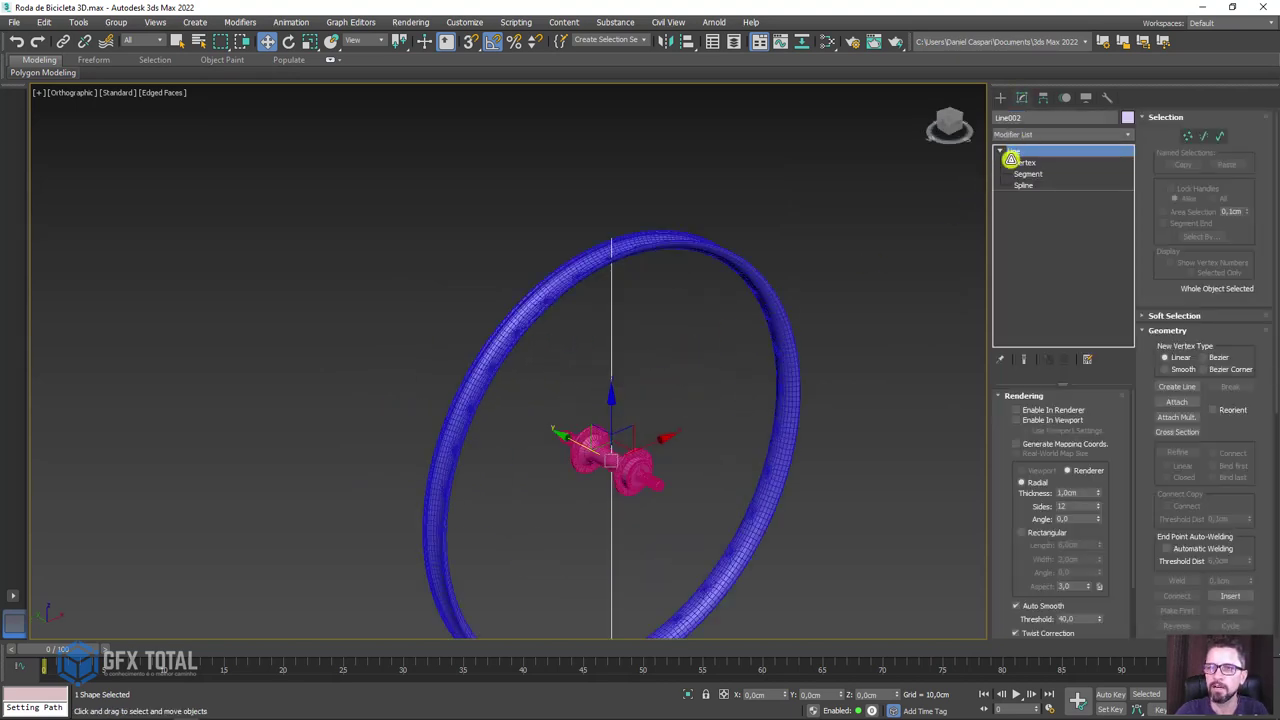
left_click(1022, 162)
left_click_drag(805, 177, 564, 300)
scroll(600, 270, "up", 3)
scroll(650, 275, "up", 2)
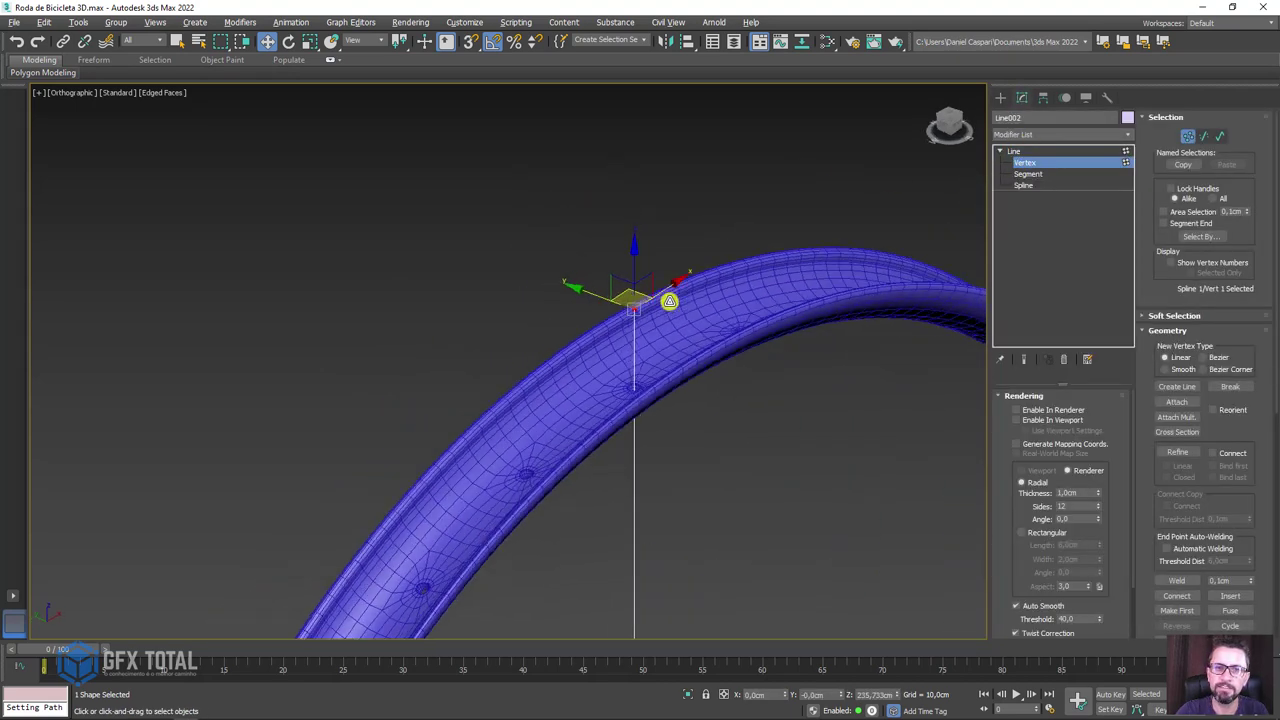
scroll(655, 280, "up", 1)
mouse_move(637, 337)
middle_mouse_down("alt")
mouse_move(720, 437)
mouse_move(720, 207)
mouse_move(540, 520)
middle_mouse_up("alt")
left_click_drag(400, 394, 691, 523)
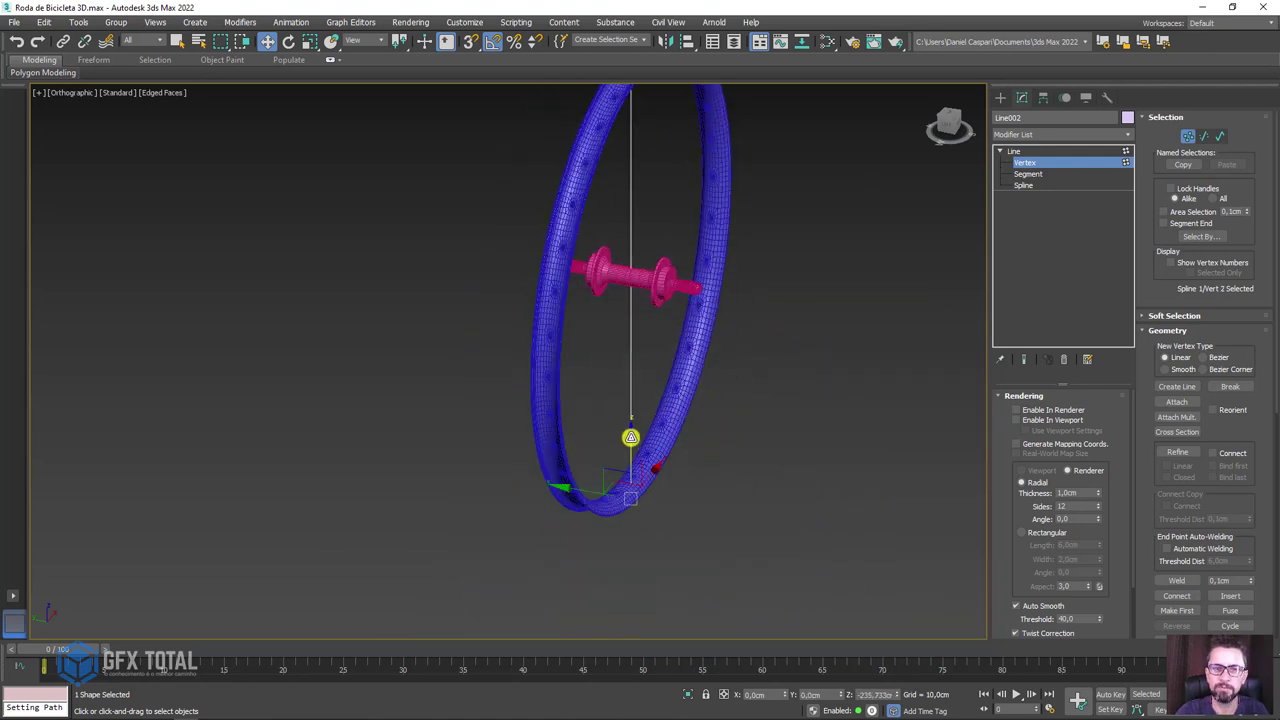
left_click_drag(630, 437, 638, 188)
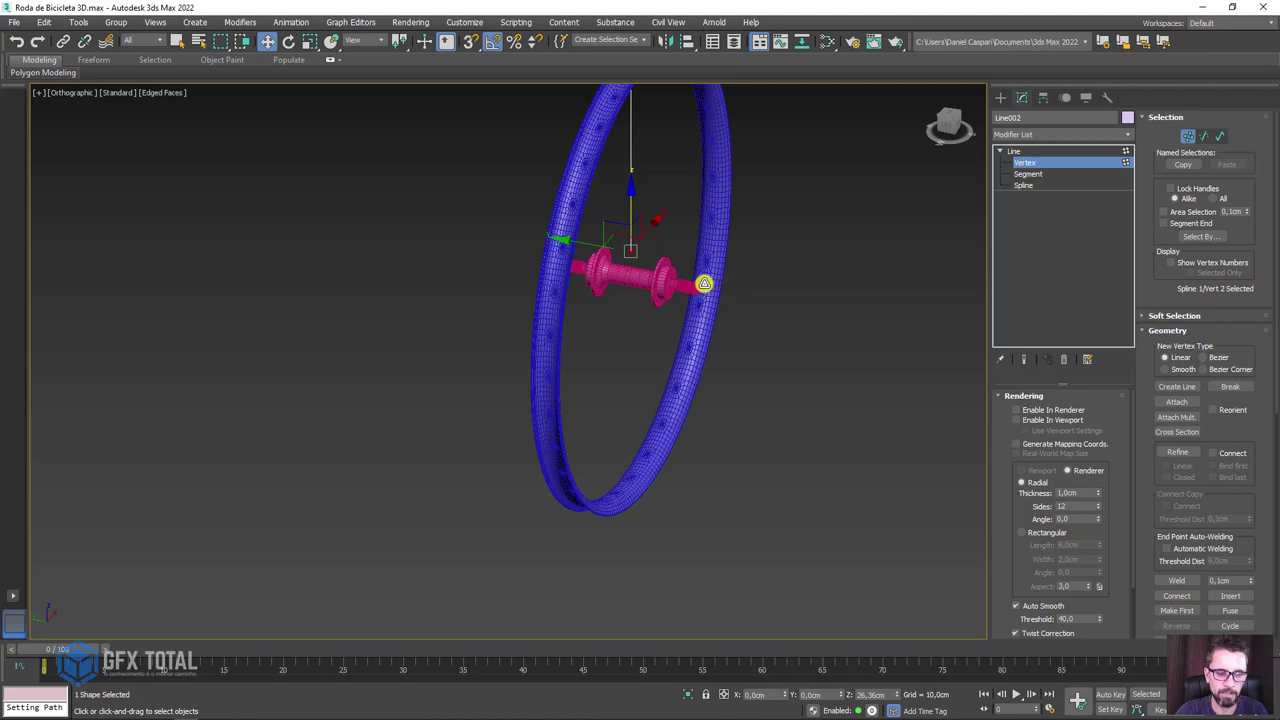
- Snap the bottom vertex onto the right hub flange hole and return to the Line level
key("f")
scroll(606, 366, "up", 3)
scroll(586, 354, "up", 4)
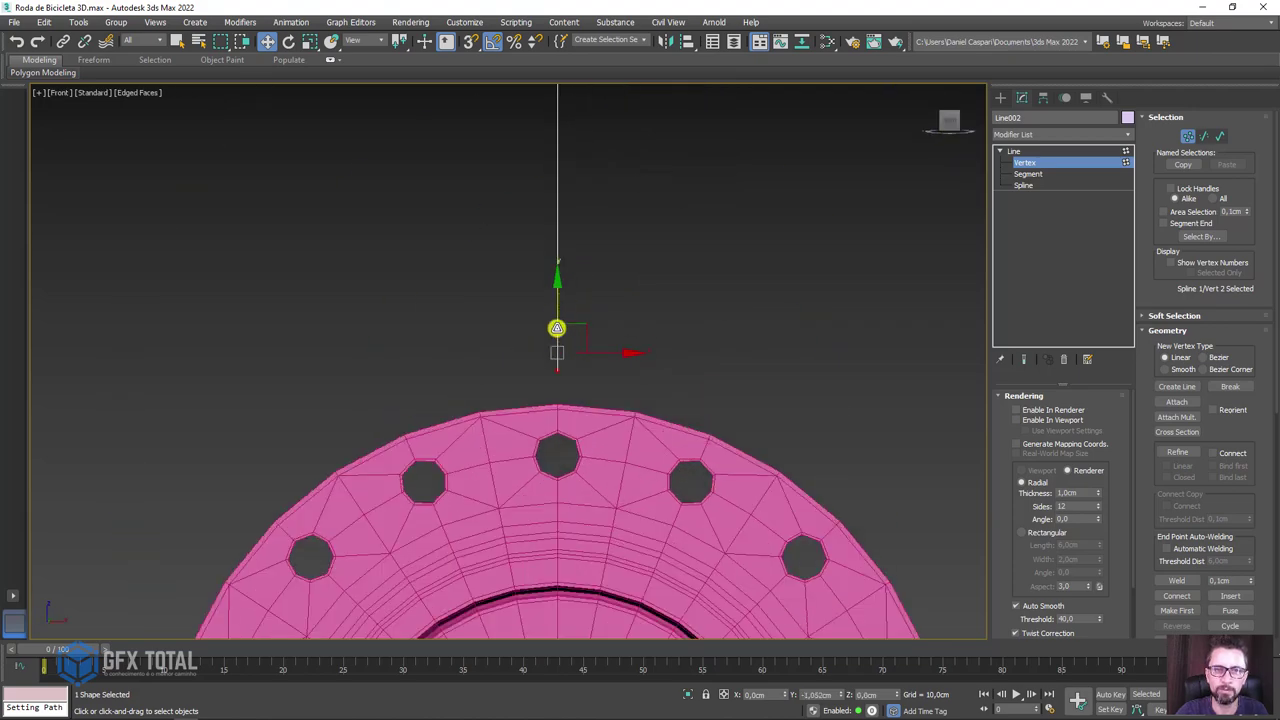
scroll(555, 400, "down", 5)
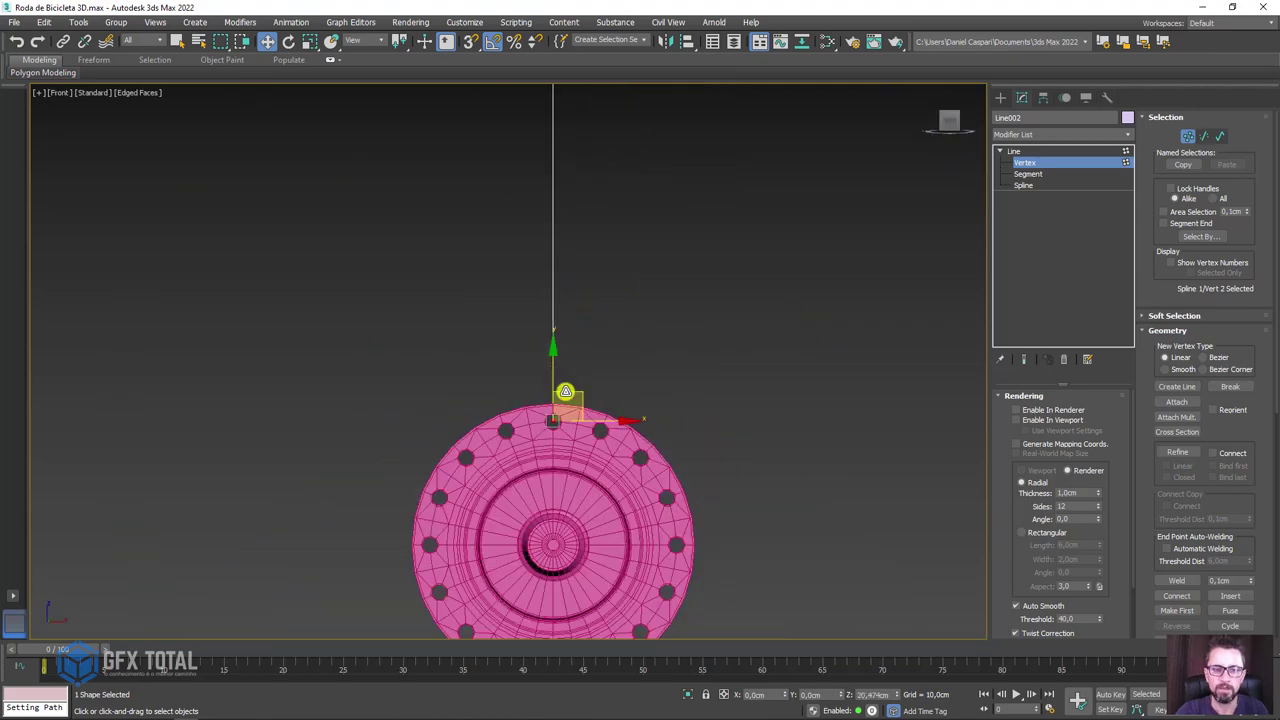
key("p")
middle_click_drag(596, 400, 605, 410, "alt")
scroll(605, 410, "up", 5)
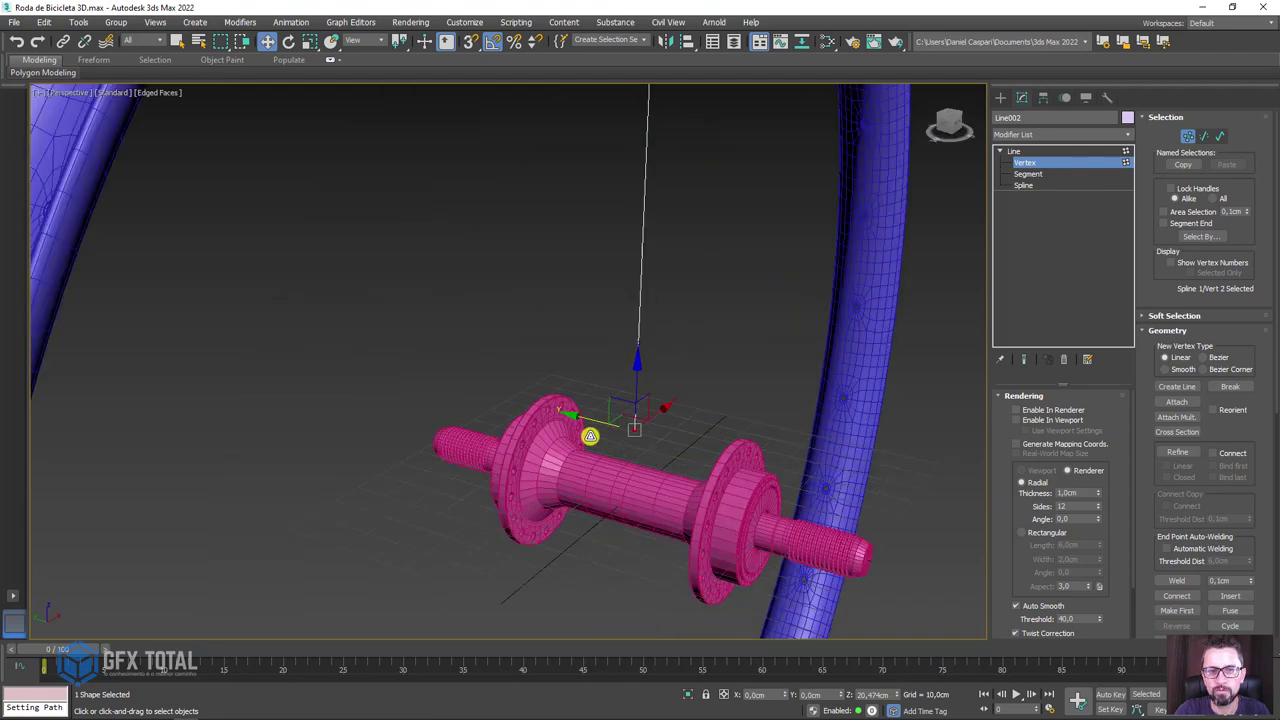
scroll(615, 418, "up", 3)
mouse_move(619, 421)
left_mouse_down()
mouse_move(763, 468)
mouse_move(846, 457)
left_mouse_up()
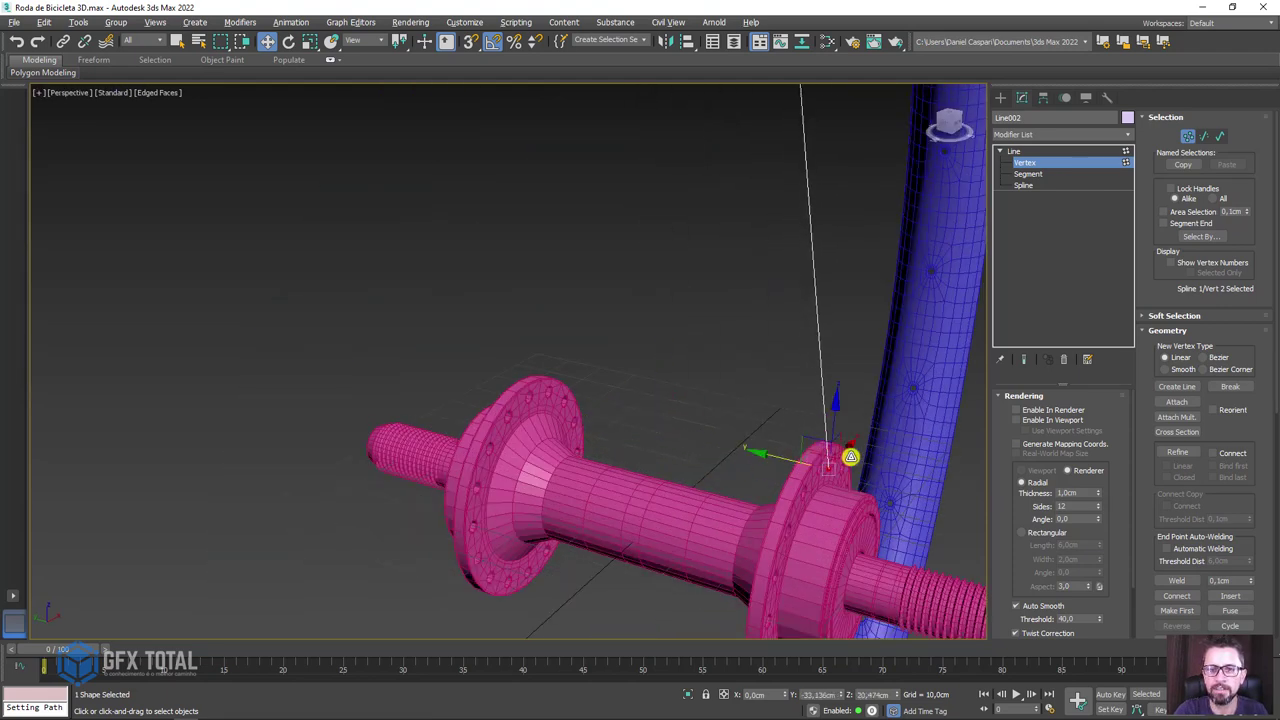
middle_click_drag(846, 457, 660, 378, "alt")
scroll(660, 378, "up", 2)
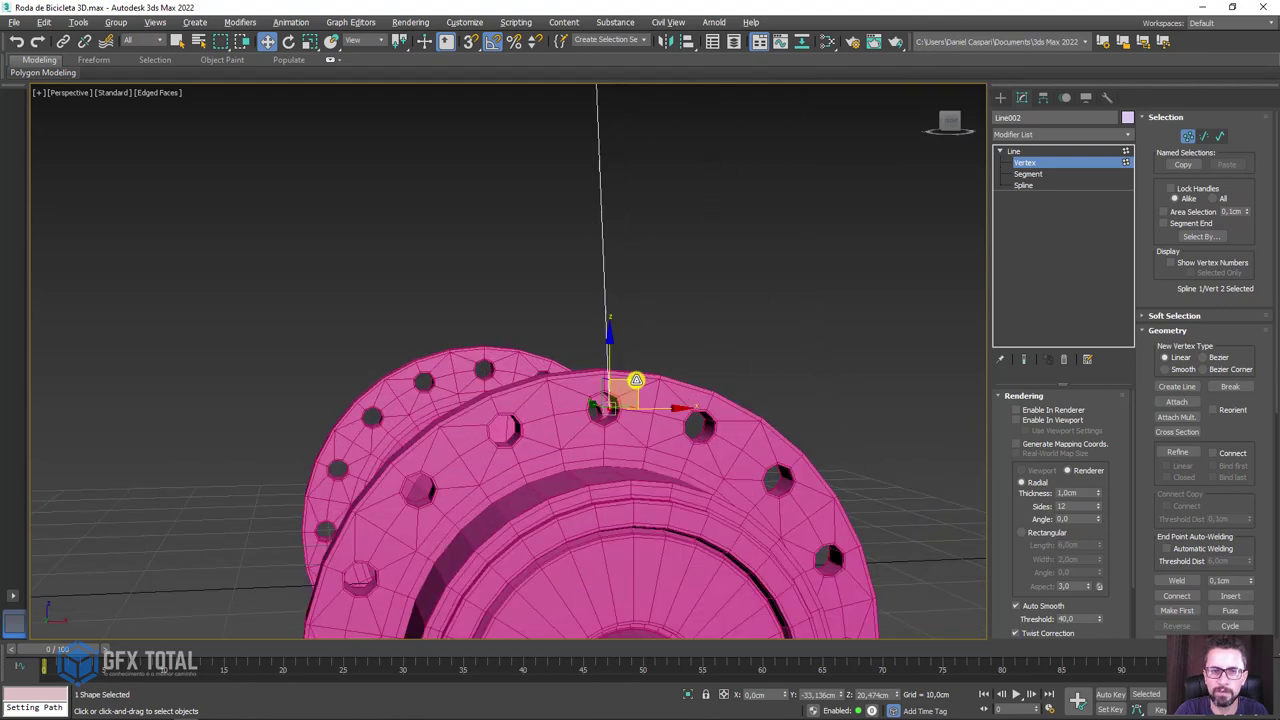
scroll(636, 372, "up", 2)
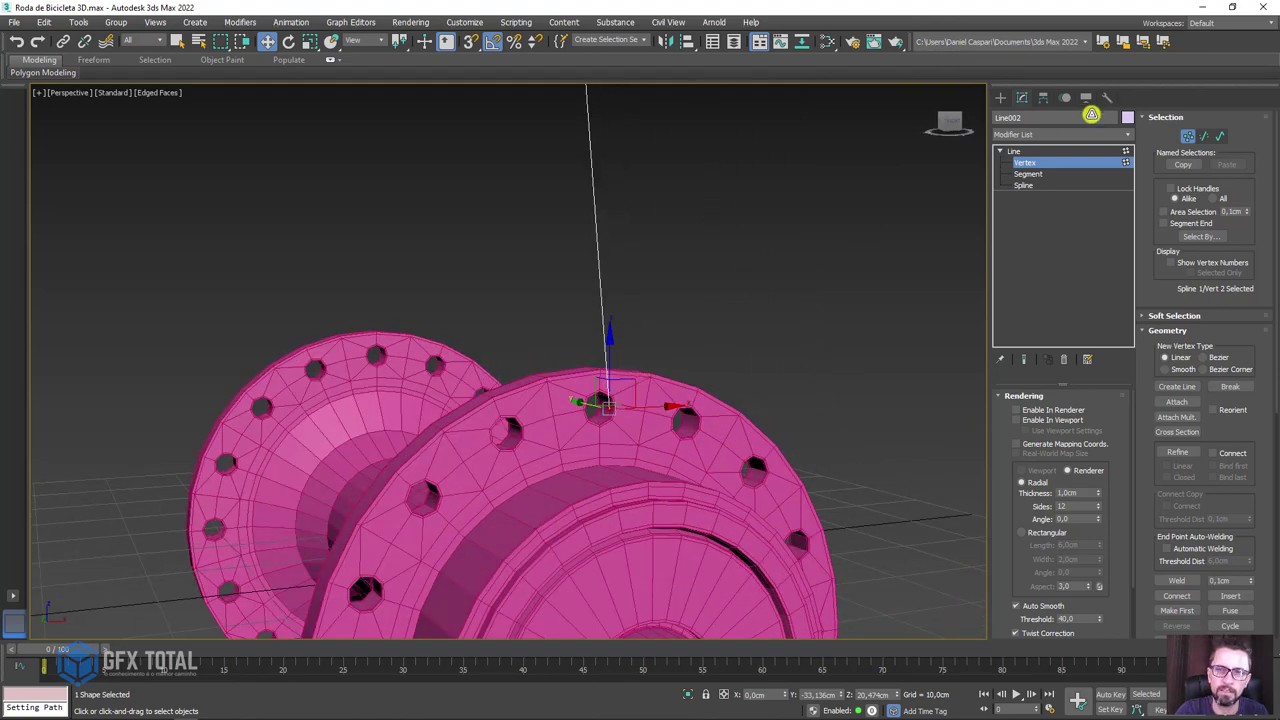
left_click(1014, 150)
scroll(757, 217, "down", 5)
mouse_move(757, 217)
middle_mouse_down("alt")
mouse_move(741, 432)
mouse_move(814, 414)
middle_mouse_up("alt")
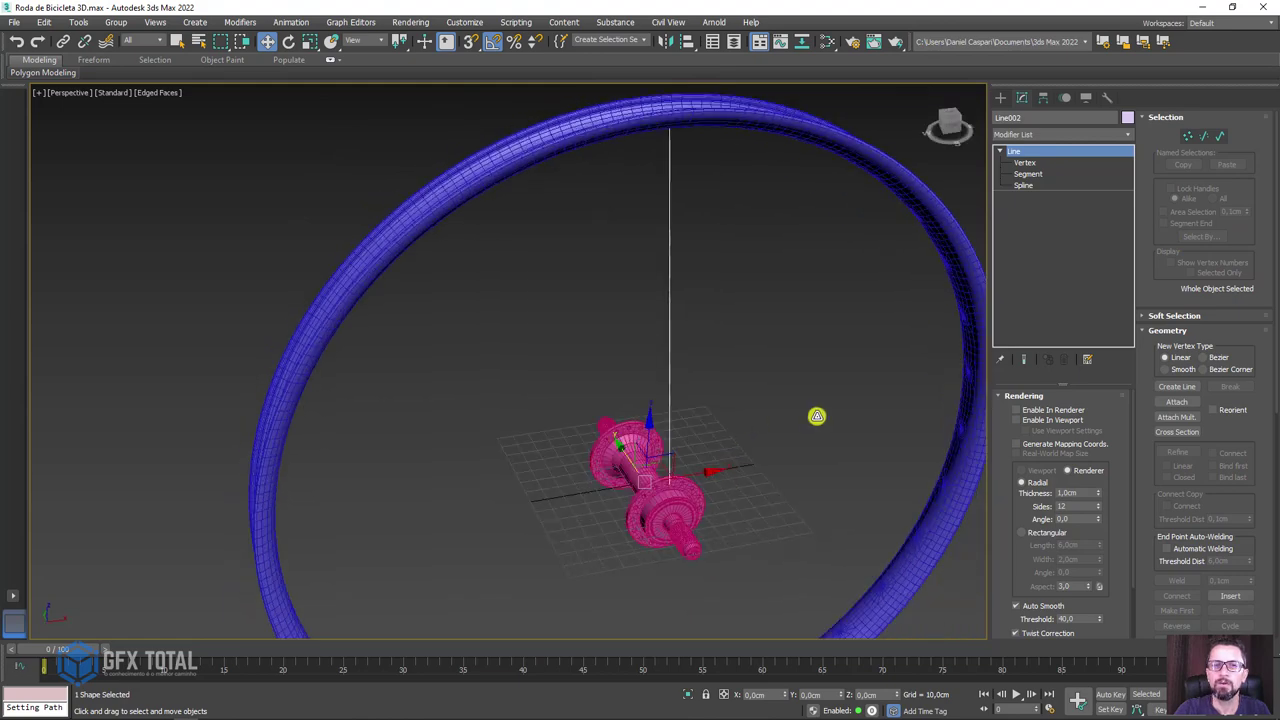
- Enable the spoke's viewport rendering with 8 sides and 2,003 cm thickness
left_click(1024, 419)
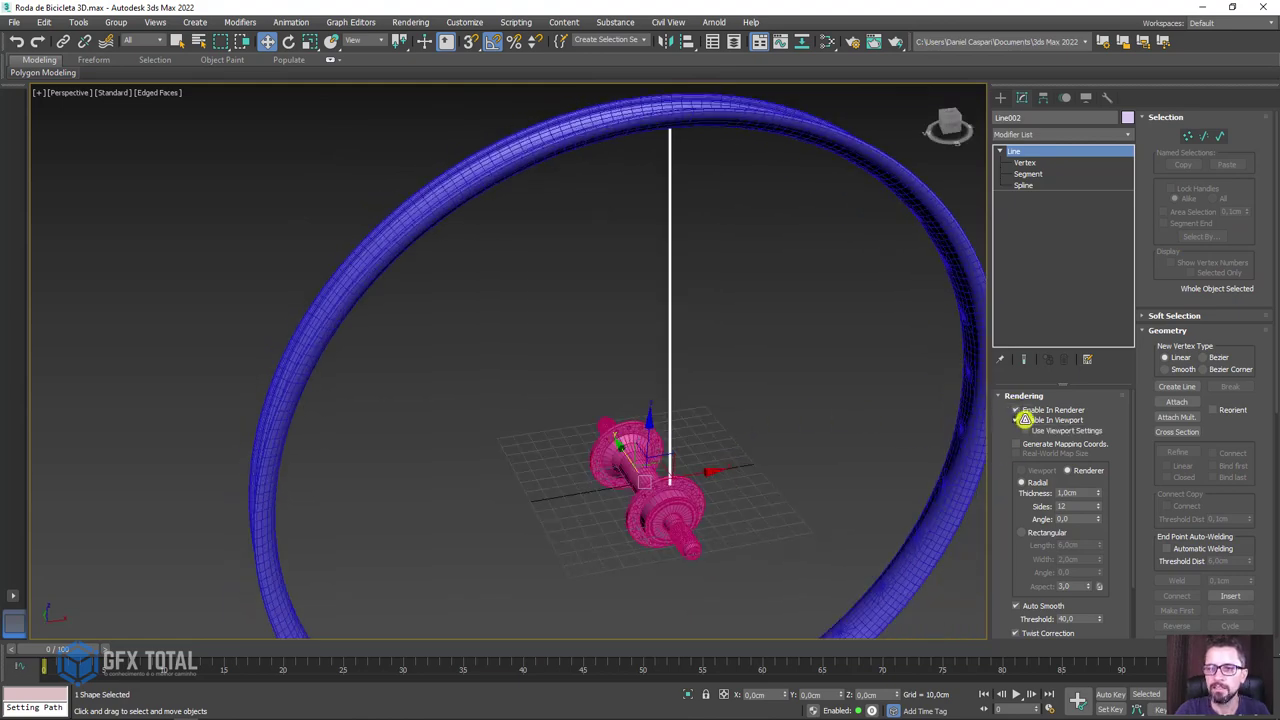
scroll(797, 357, "up", 3)
middle_click_drag(797, 357, 691, 443, "alt")
scroll(852, 458, "up", 3)
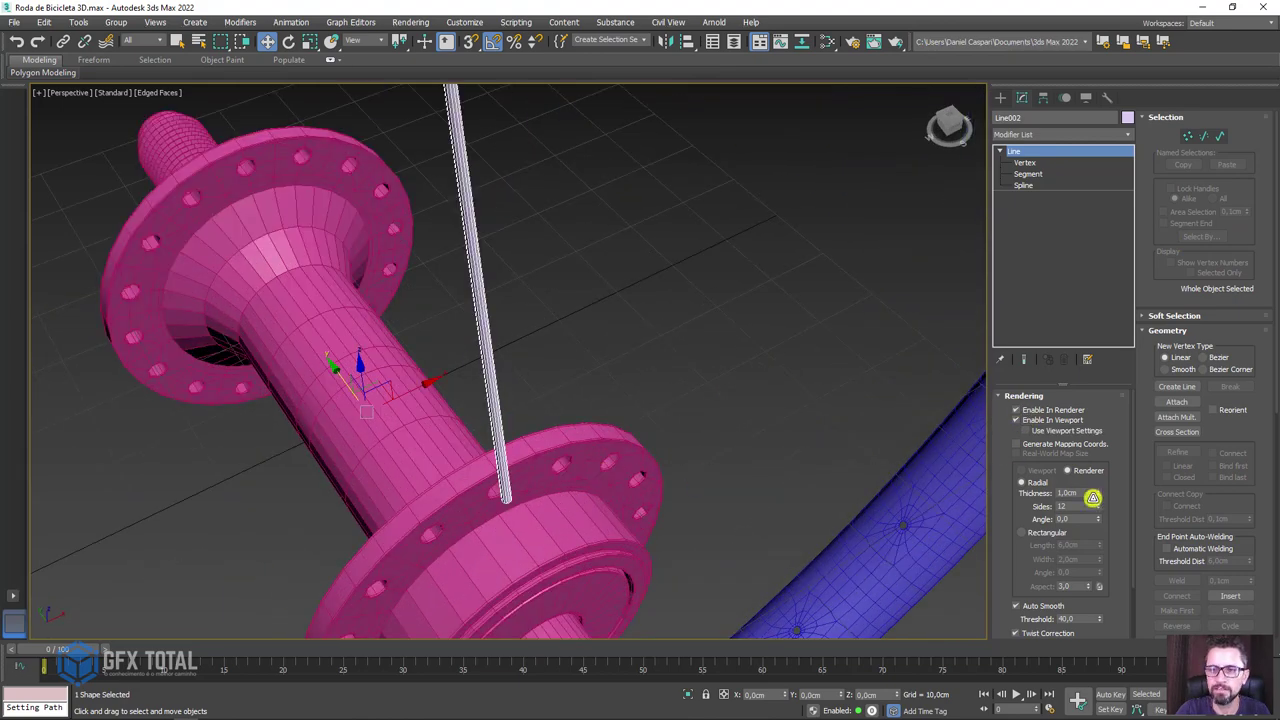
left_click_drag(1097, 490, 691, 271)
scroll(871, 413, "down", 3)
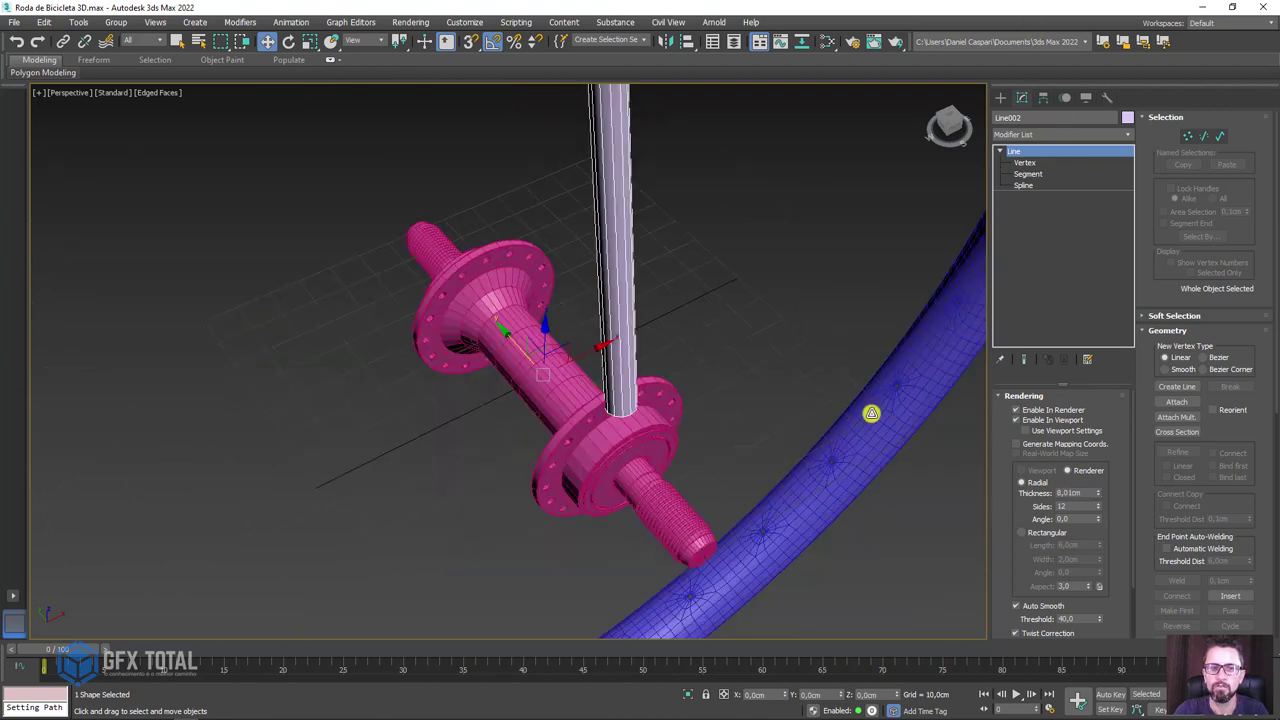
double_click(1068, 507)
type("6")
key("Return")
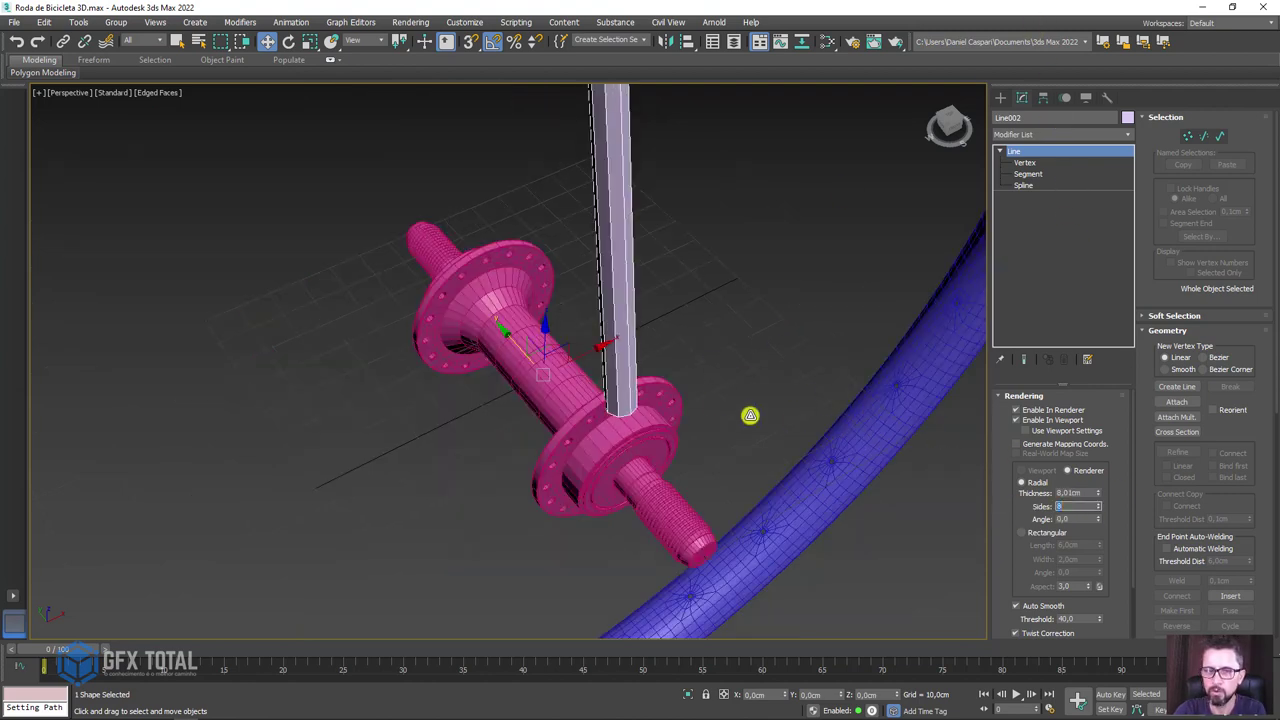
left_click_drag(1098, 494, 1100, 537)
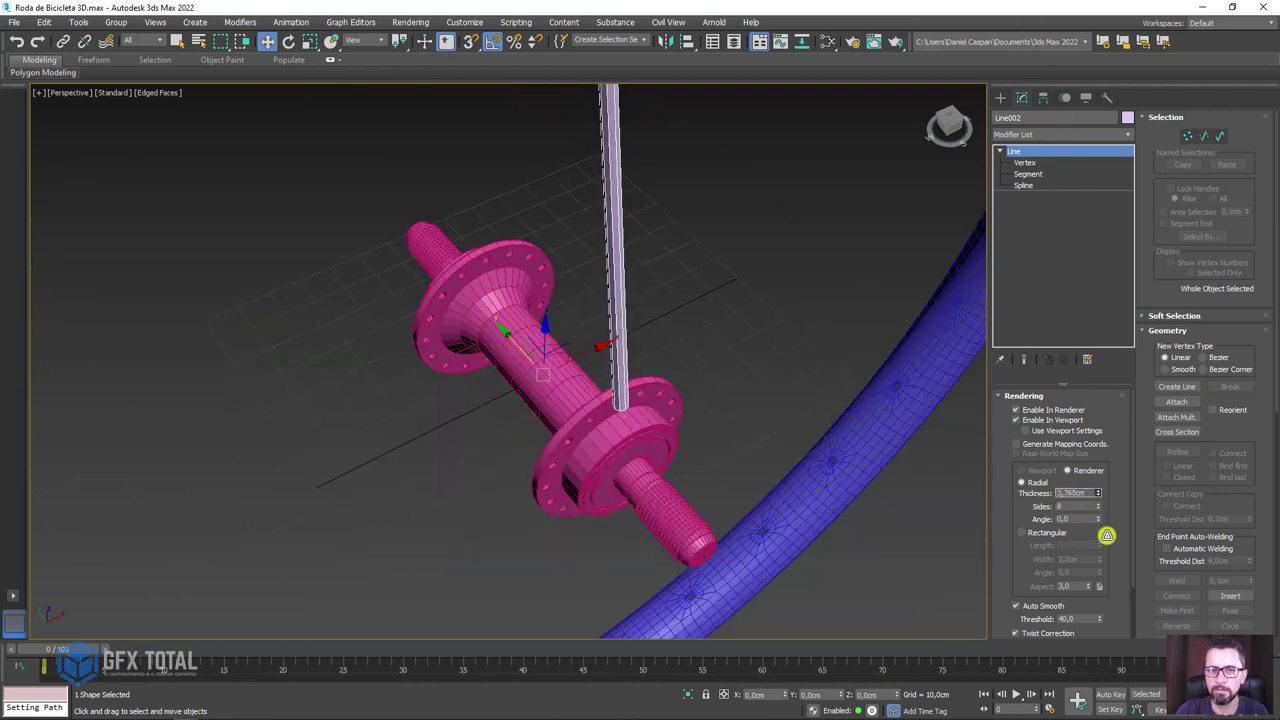
- Orbit and zoom around the wheel to inspect the spoke from hub flange to rim
middle_click_drag(608, 409, 732, 401, "alt")
scroll(732, 401, "up", 3)
scroll(732, 401, "down", 3)
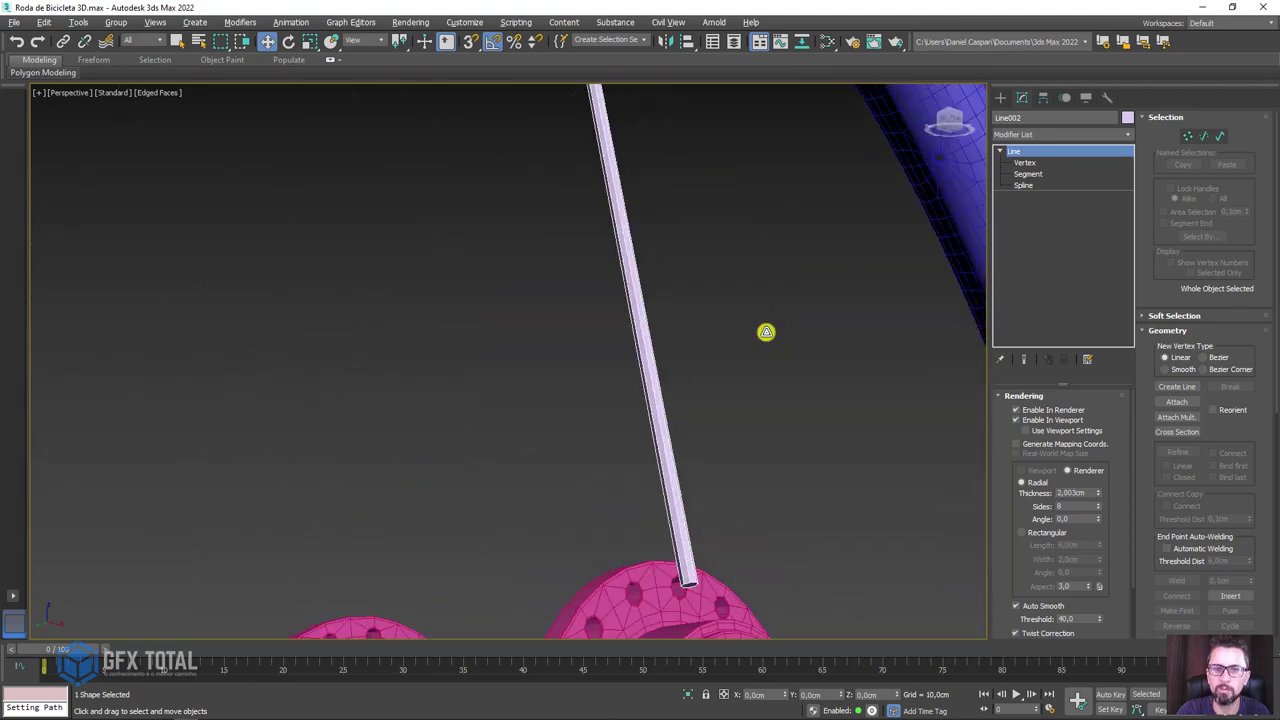
middle_click_drag(766, 331, 803, 469, "alt")
scroll(729, 414, "up", 2)
scroll(692, 356, "up", 3)
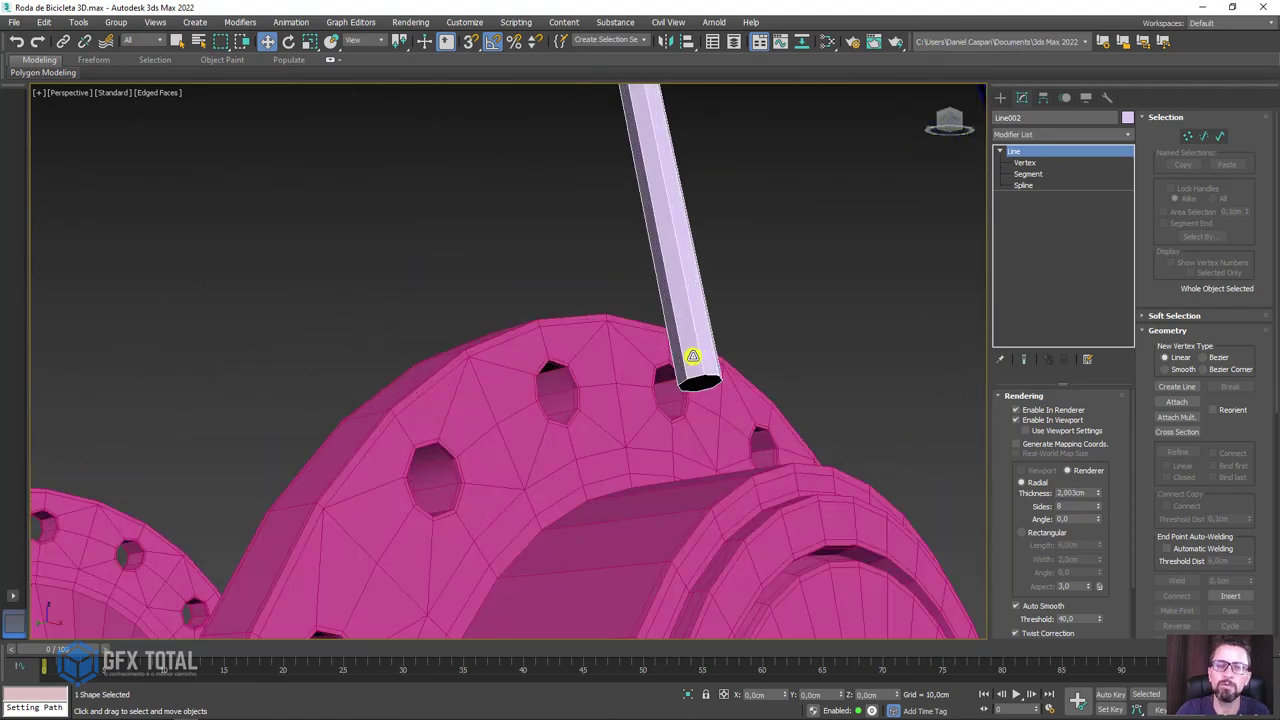
scroll(692, 356, "down", 3)
mouse_move(609, 363)
middle_mouse_down("alt")
mouse_move(757, 306)
mouse_move(786, 514)
middle_mouse_up("alt")
scroll(787, 618, "up", 3)
scroll(787, 618, "down", 3)
mouse_move(654, 337)
middle_mouse_down("alt")
mouse_move(706, 486)
mouse_move(726, 477)
mouse_move(672, 416)
mouse_move(443, 340)
middle_mouse_up("alt")
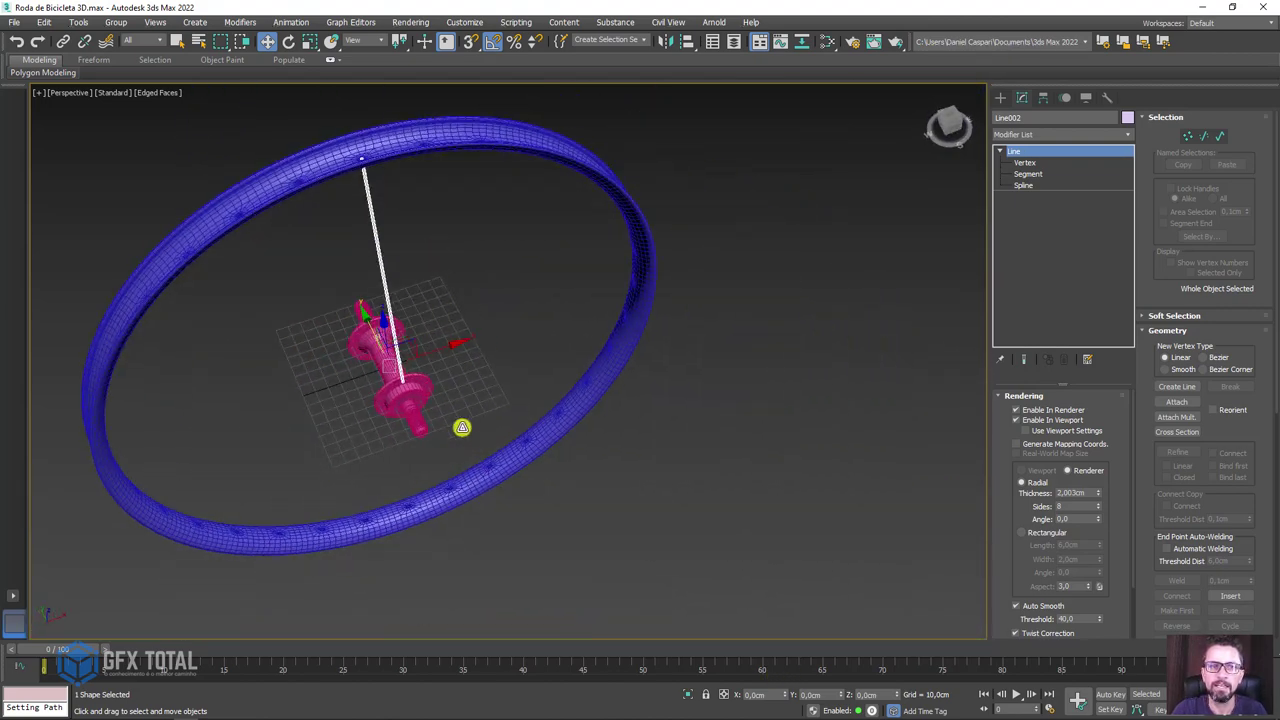
scroll(386, 366, "up", 3)
scroll(386, 366, "up", 2)
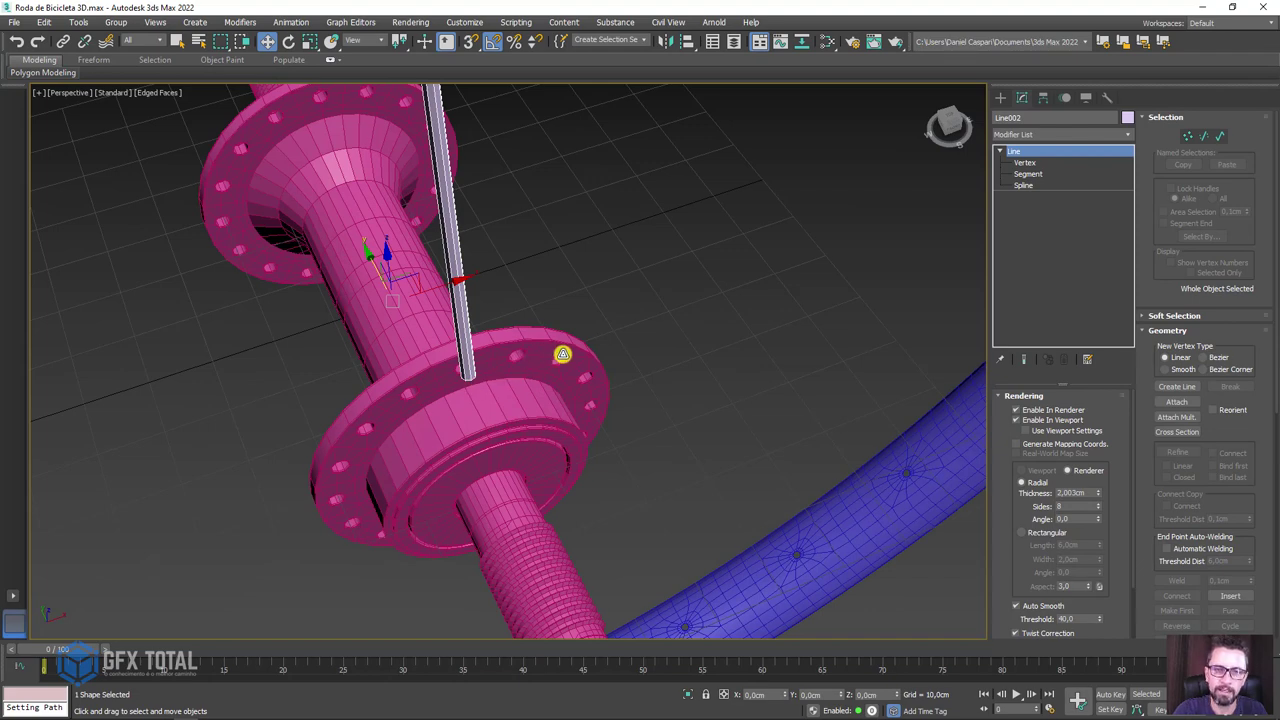
scroll(629, 540, "down", 3)
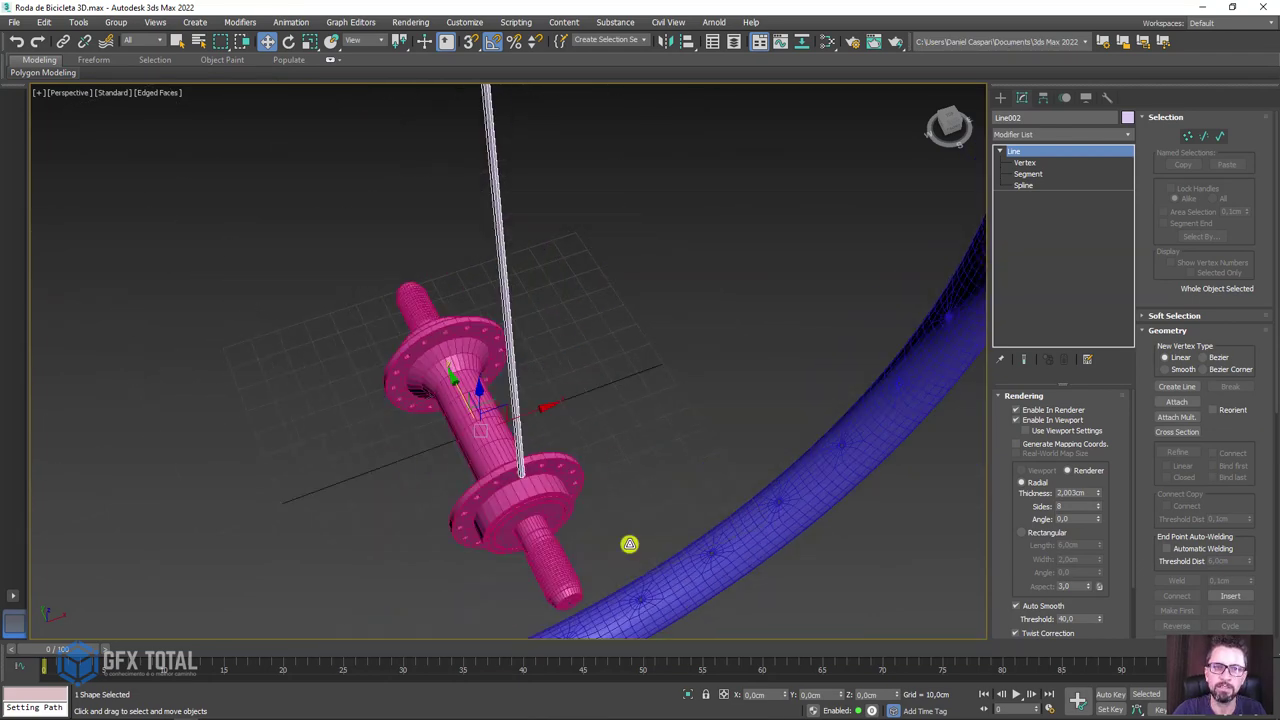
middle_click_drag(629, 540, 574, 237, "alt")
scroll(565, 397, "up", 3)
scroll(565, 397, "up", 2)
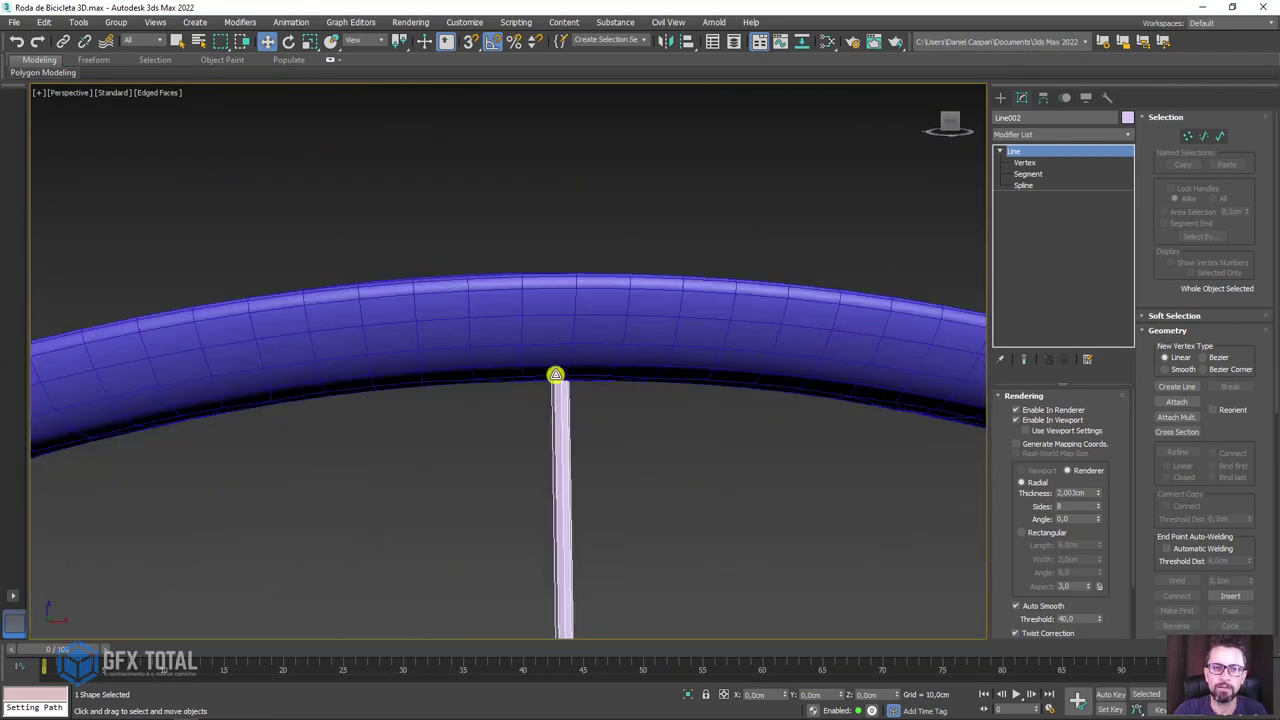
scroll(649, 426, "down", 2)
scroll(497, 403, "down", 3)
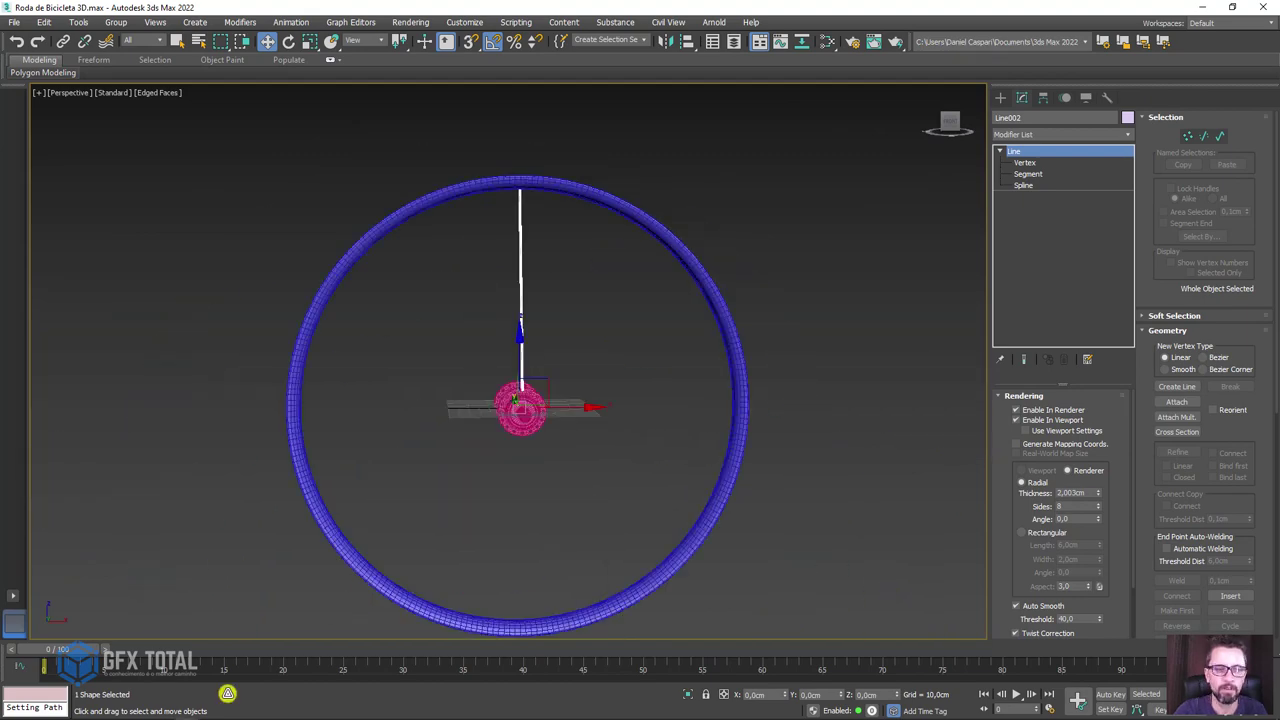
- Open the PureRef wheel board and zoom onto the spoke head and nipple photos
left_click(220, 703)
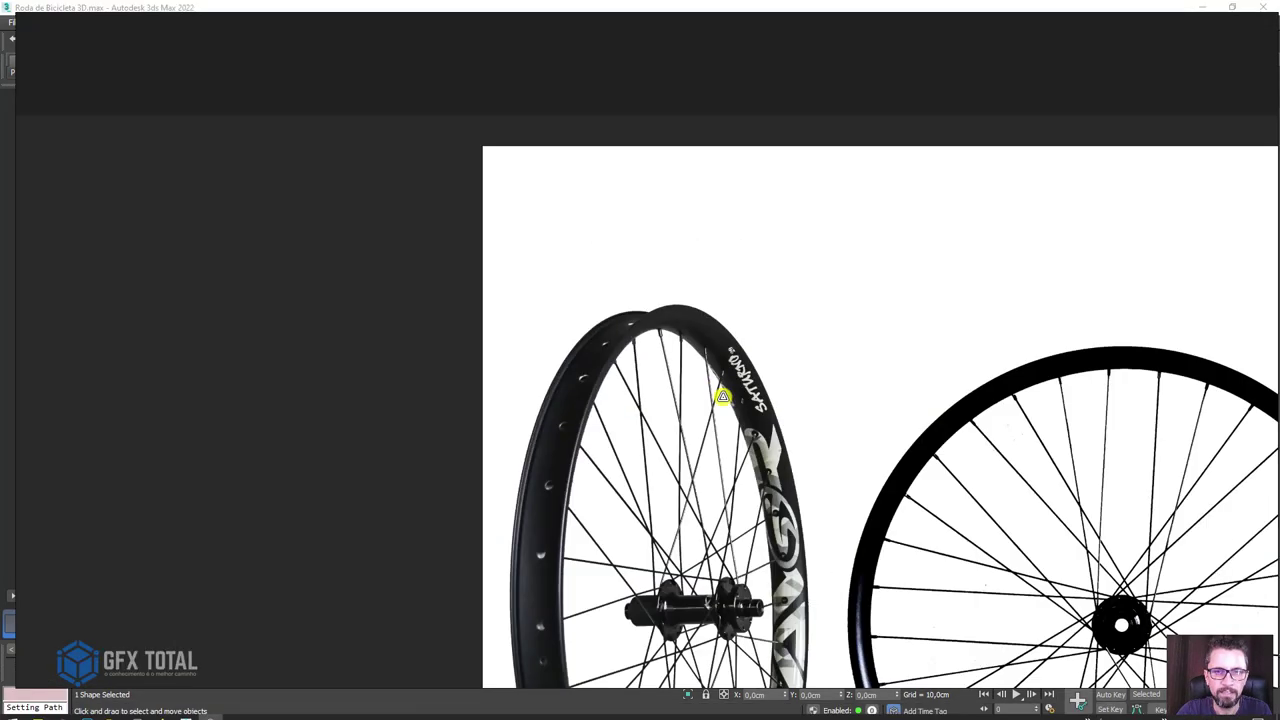
scroll(723, 397, "down", 5)
scroll(908, 400, "up", 5)
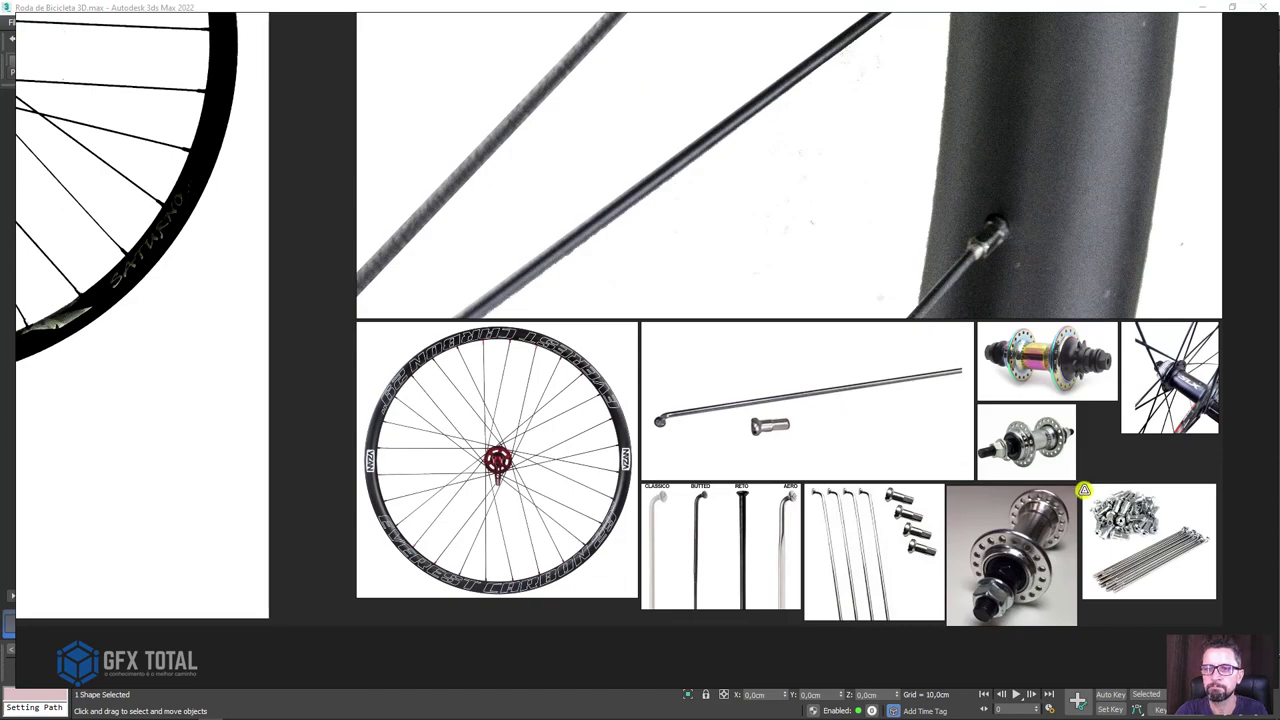
scroll(1083, 490, "down", 2)
scroll(794, 400, "up", 3)
scroll(820, 400, "up", 2)
scroll(854, 398, "up", 2)
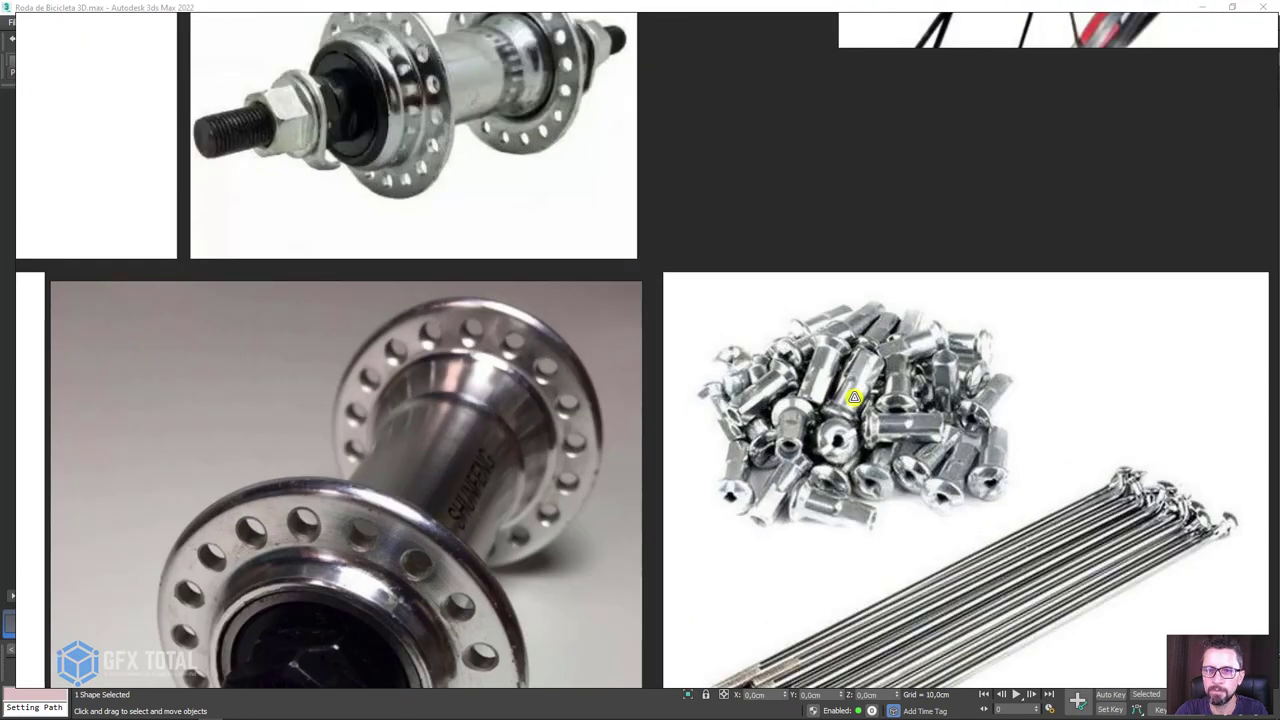
scroll(854, 398, "up", 3)
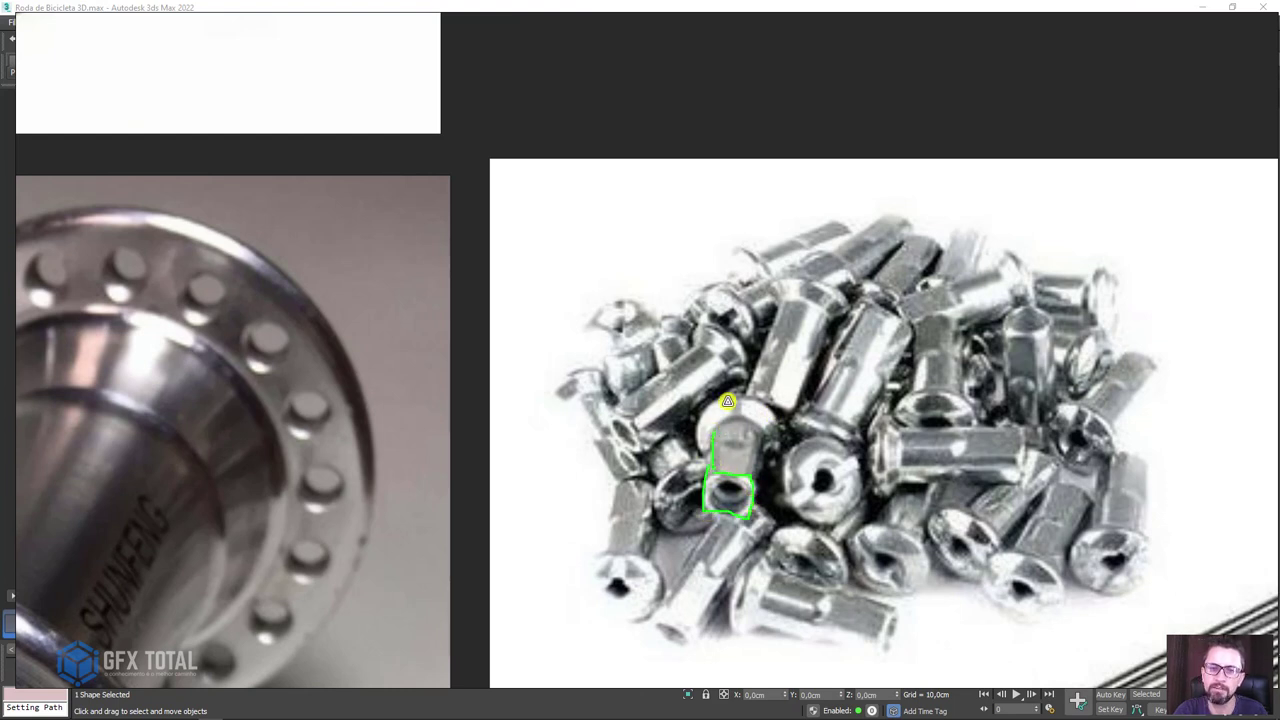
scroll(735, 418, "down", 3)
scroll(600, 330, "down", 3)
scroll(364, 351, "down", 1)
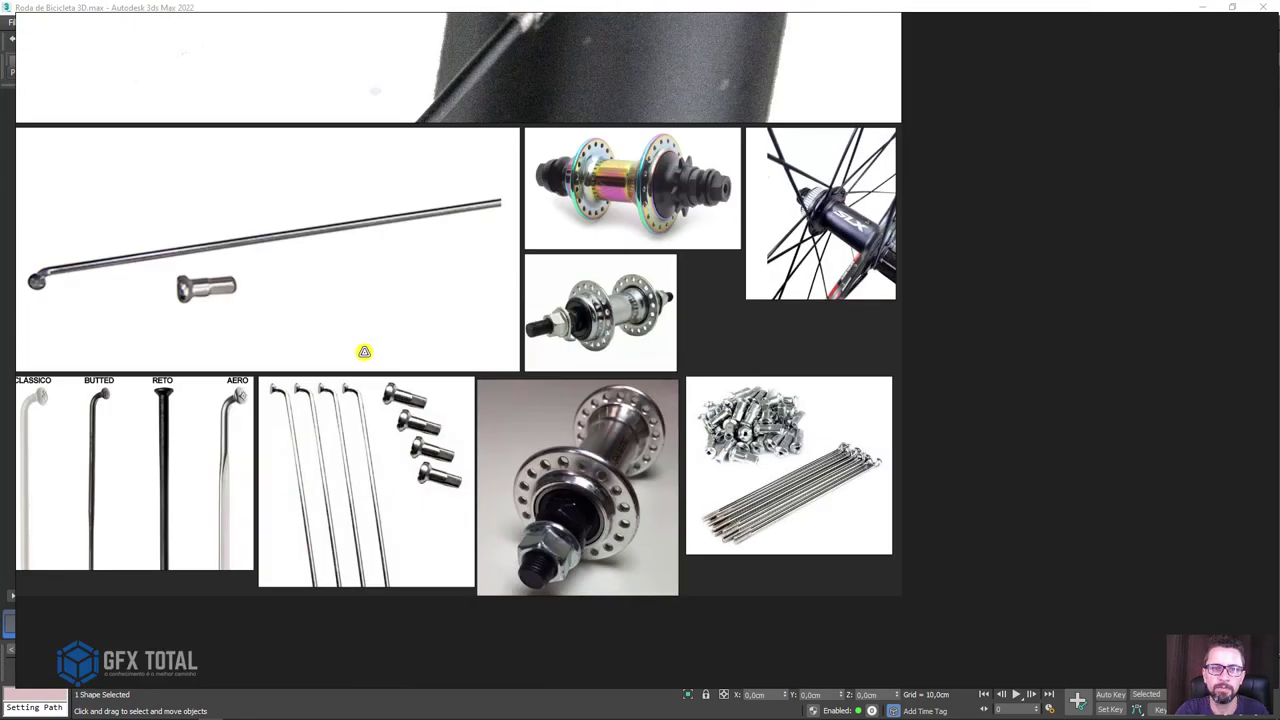
scroll(395, 425, "up", 4)
scroll(360, 327, "up", 1)
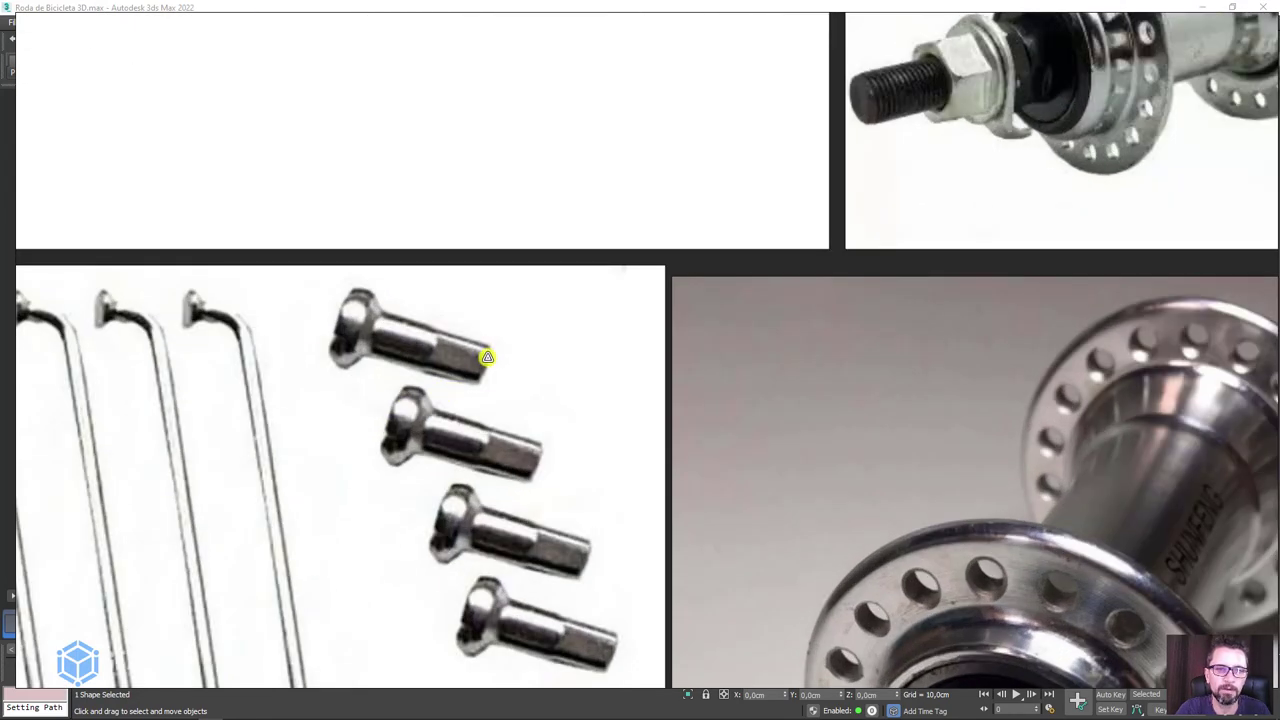
scroll(450, 385, "down", 3)
scroll(420, 440, "down", 1)
scroll(571, 366, "up", 1)
scroll(559, 393, "up", 3)
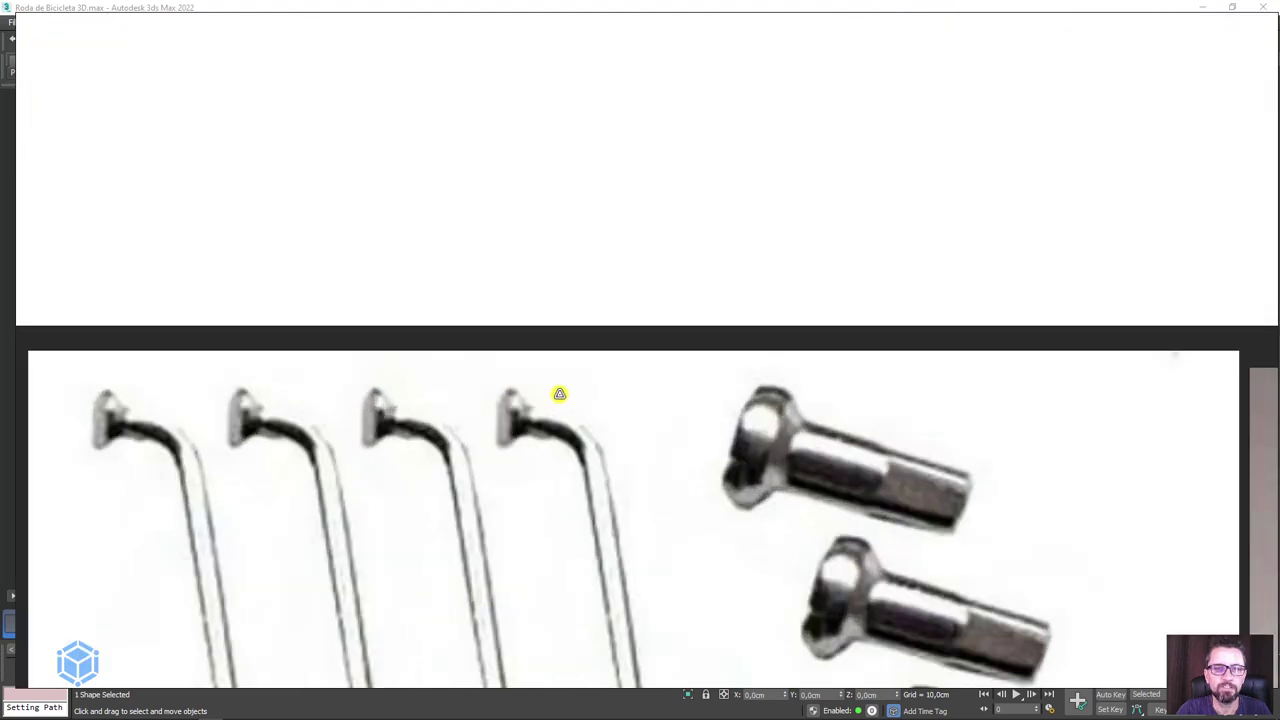
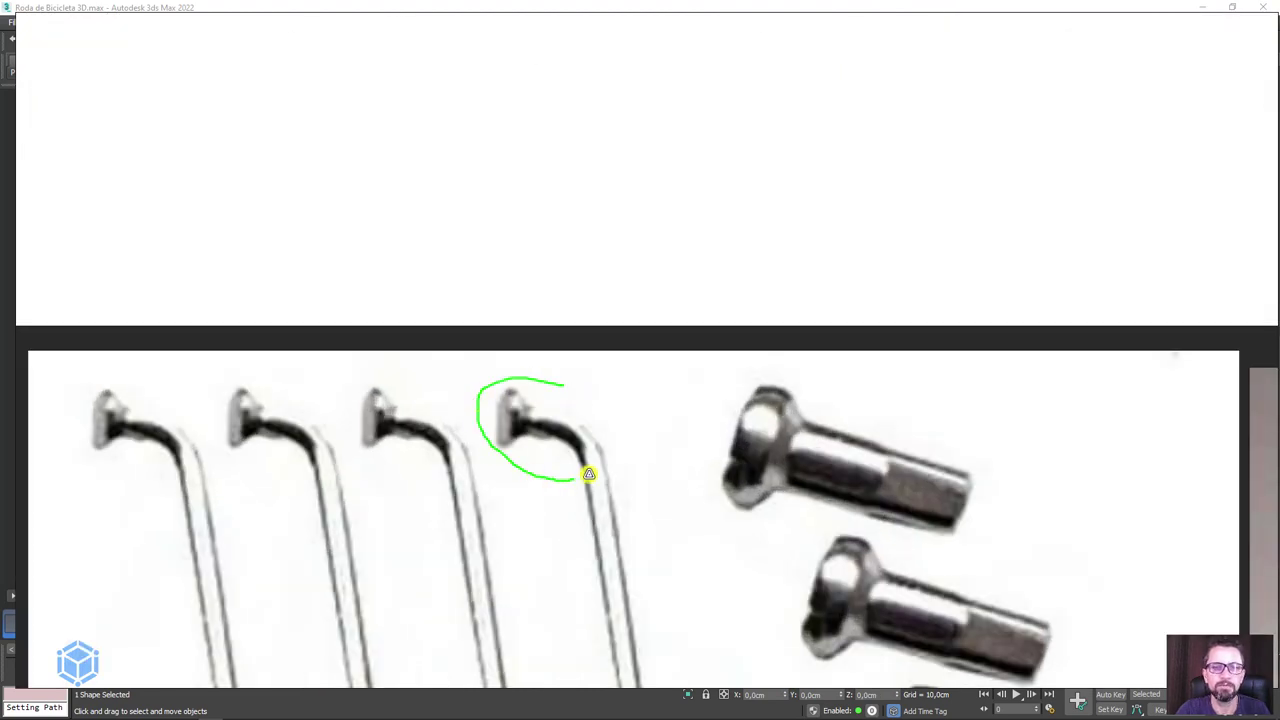
- Circle the bent spoke head on the PureRef reference, zoom out, and return to the 3ds Max wheel scene
left_click_drag(589, 474, 580, 380)
scroll(743, 314, "down", 3)
scroll(1095, 70, "down", 2)
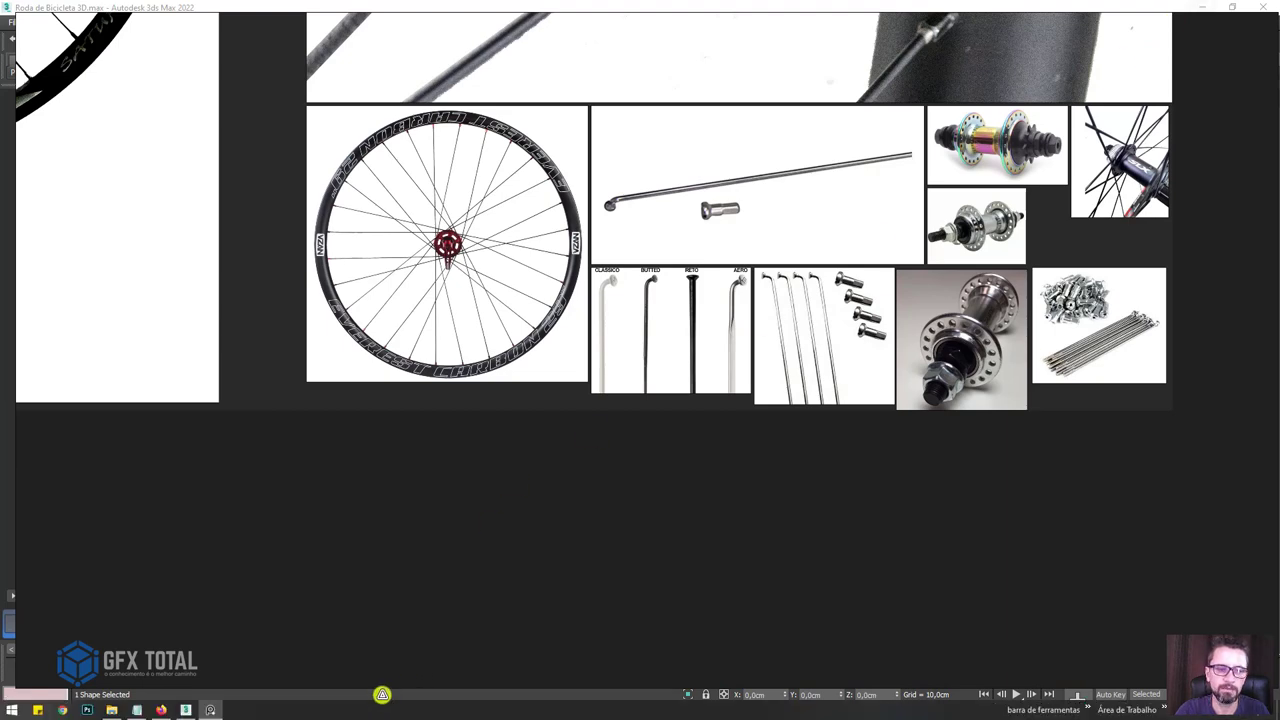
left_click(383, 695)
scroll(680, 457, "up", 1)
- Switch to the Front view and frame the hub and rim
key("f")
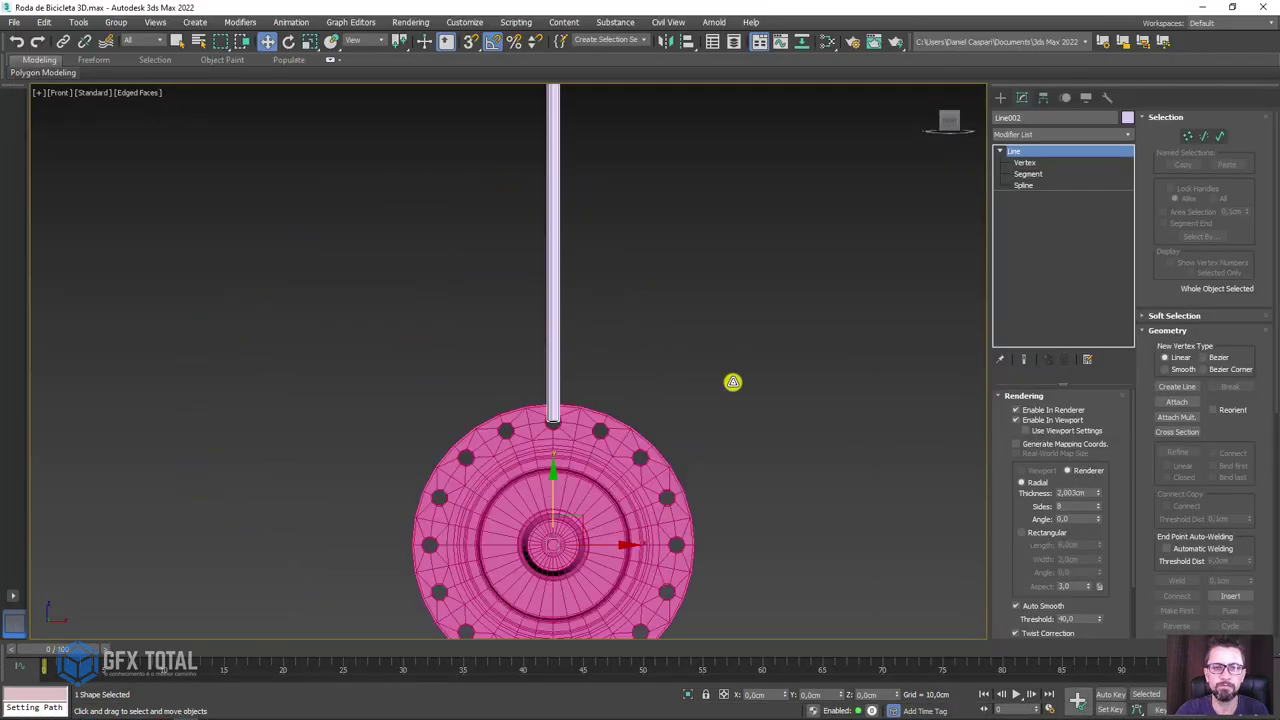
scroll(700, 410, "down", 1)
middle_click_drag(667, 437, 560, 432)
scroll(513, 428, "down", 2)
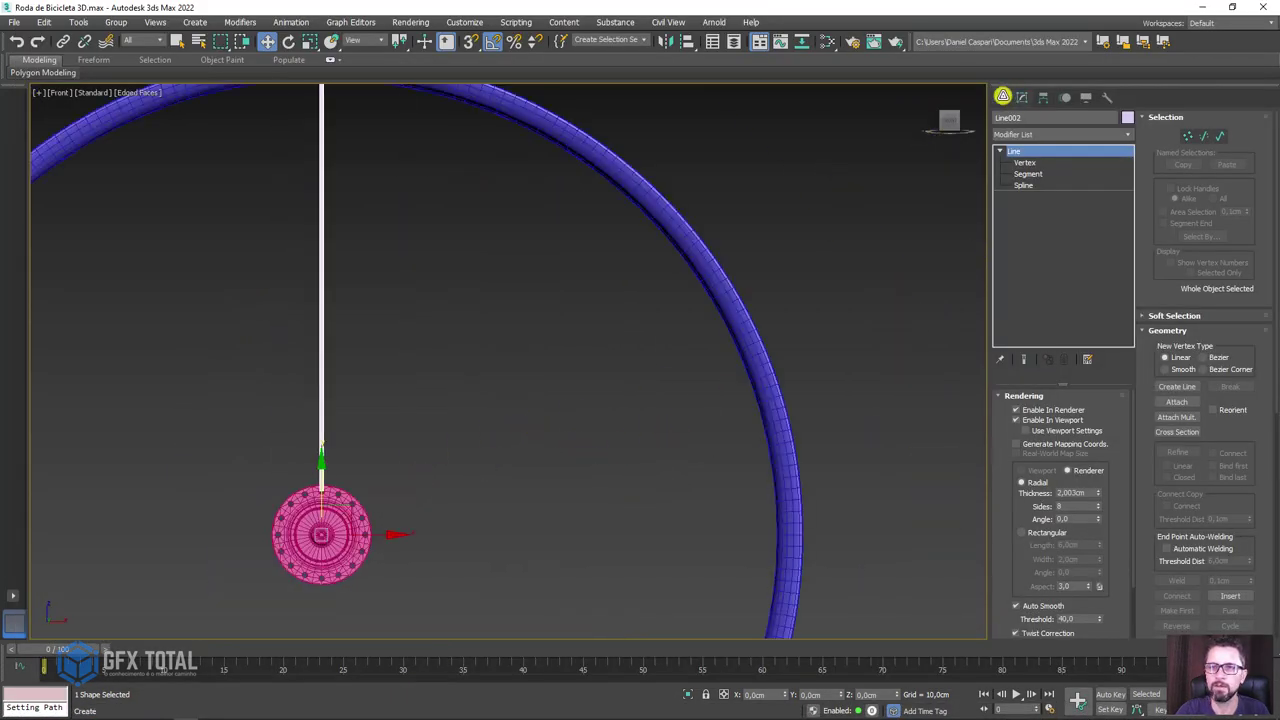
- Draw a short vertical line, Line003, beside the spoke above the hub
left_click(1000, 97)
left_click(1026, 203)
middle_click_drag(460, 400, 589, 328)
scroll(560, 350, "up", 2)
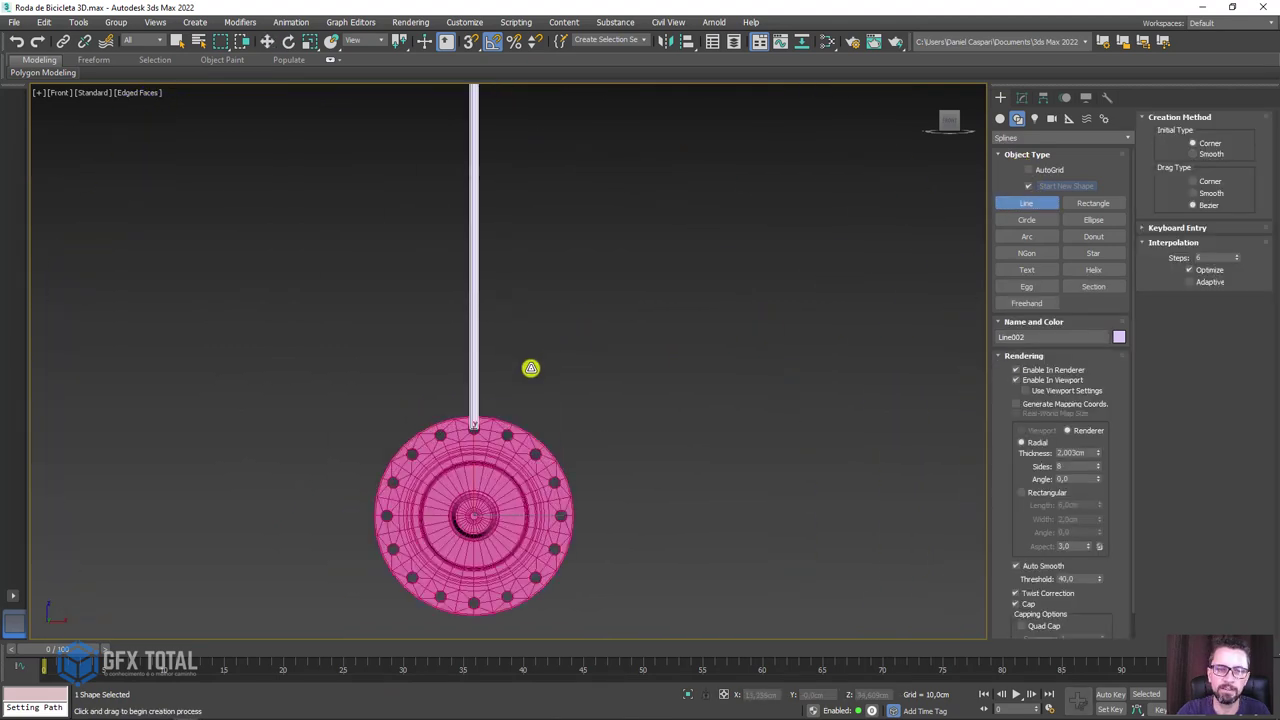
scroll(540, 303, "up", 2)
left_click(541, 300)
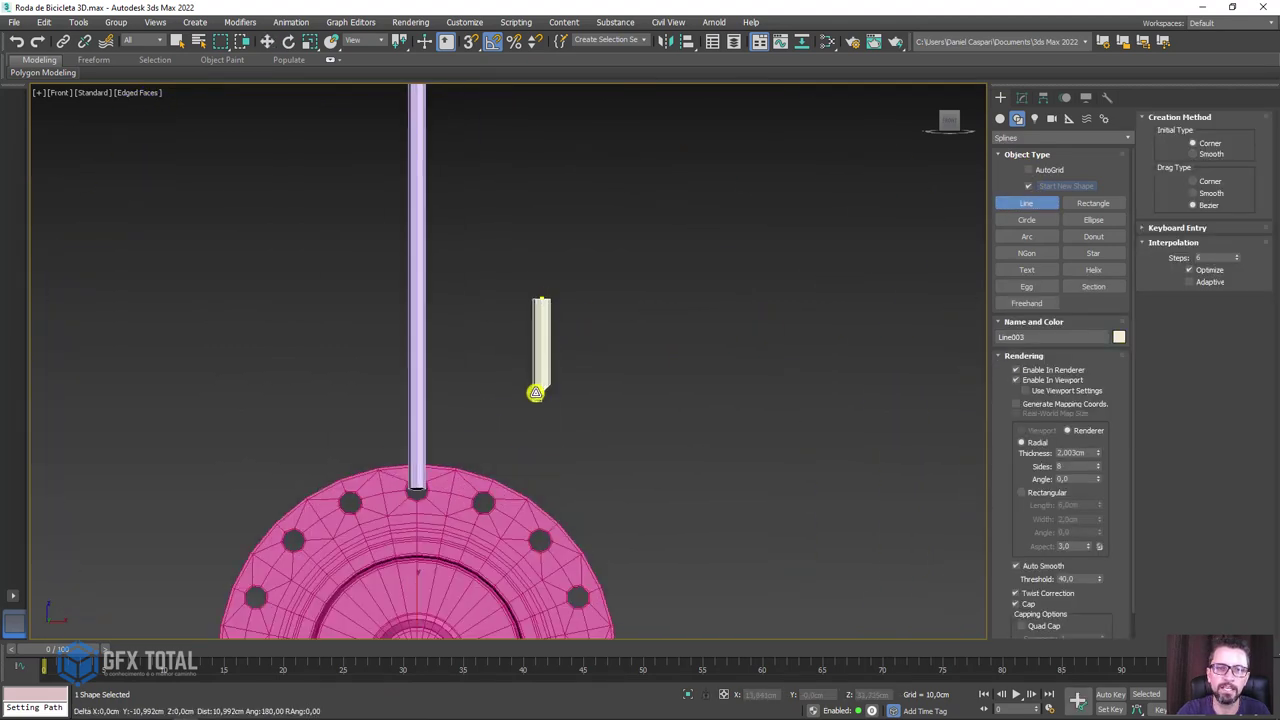
left_click(535, 392)
right_click(563, 403)
- Turn off Enable In Viewport so the line shows thin, and enter Vertex mode
left_click(1021, 97)
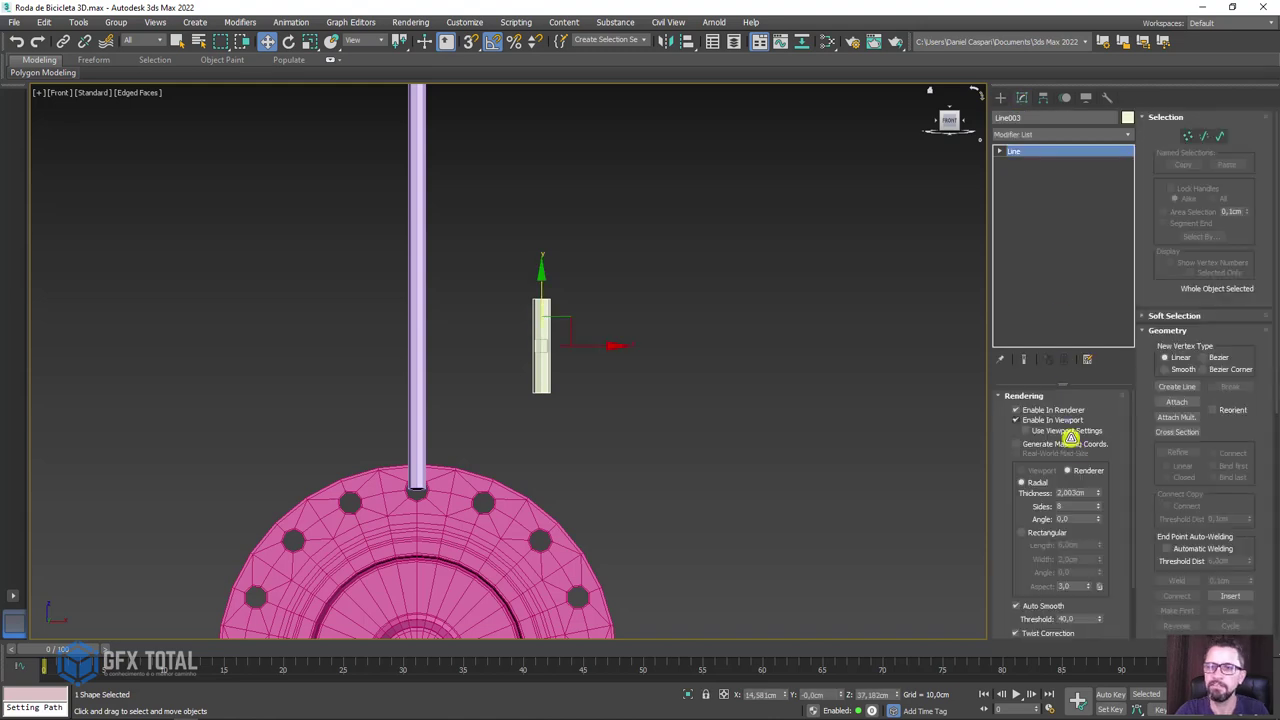
double_click(1077, 503)
scroll(567, 381, "up", 3)
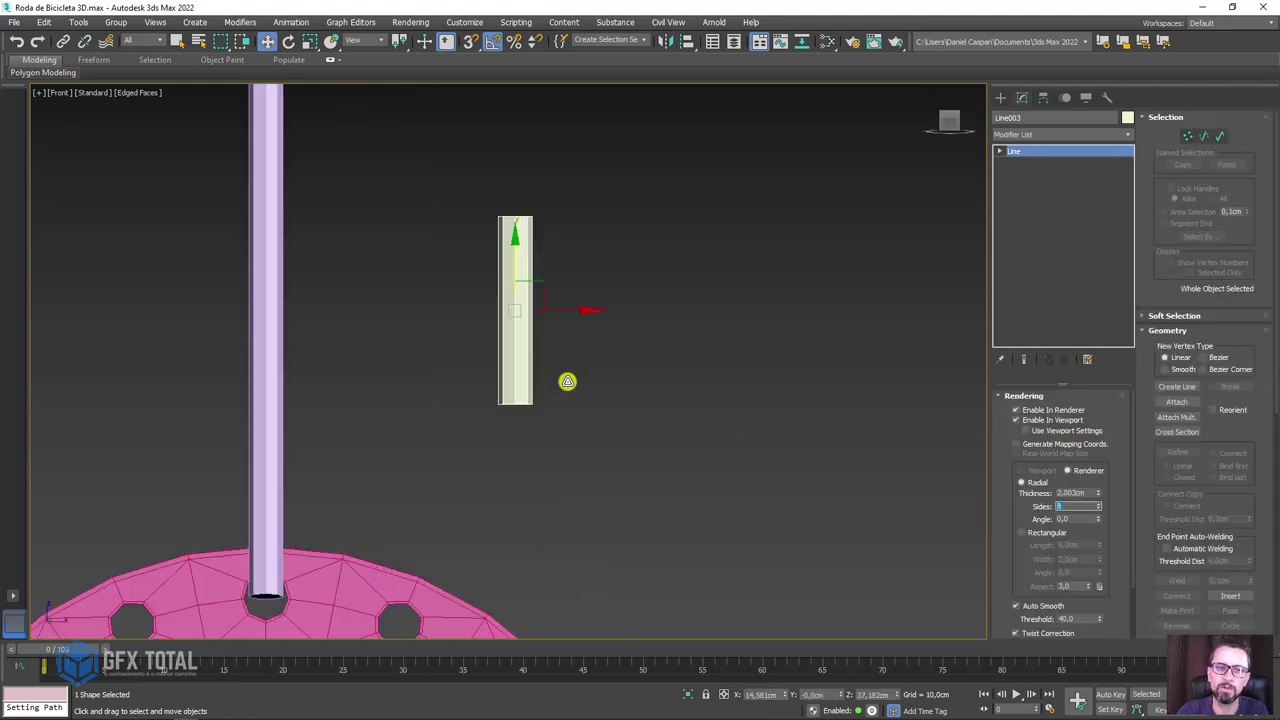
left_click(1018, 419)
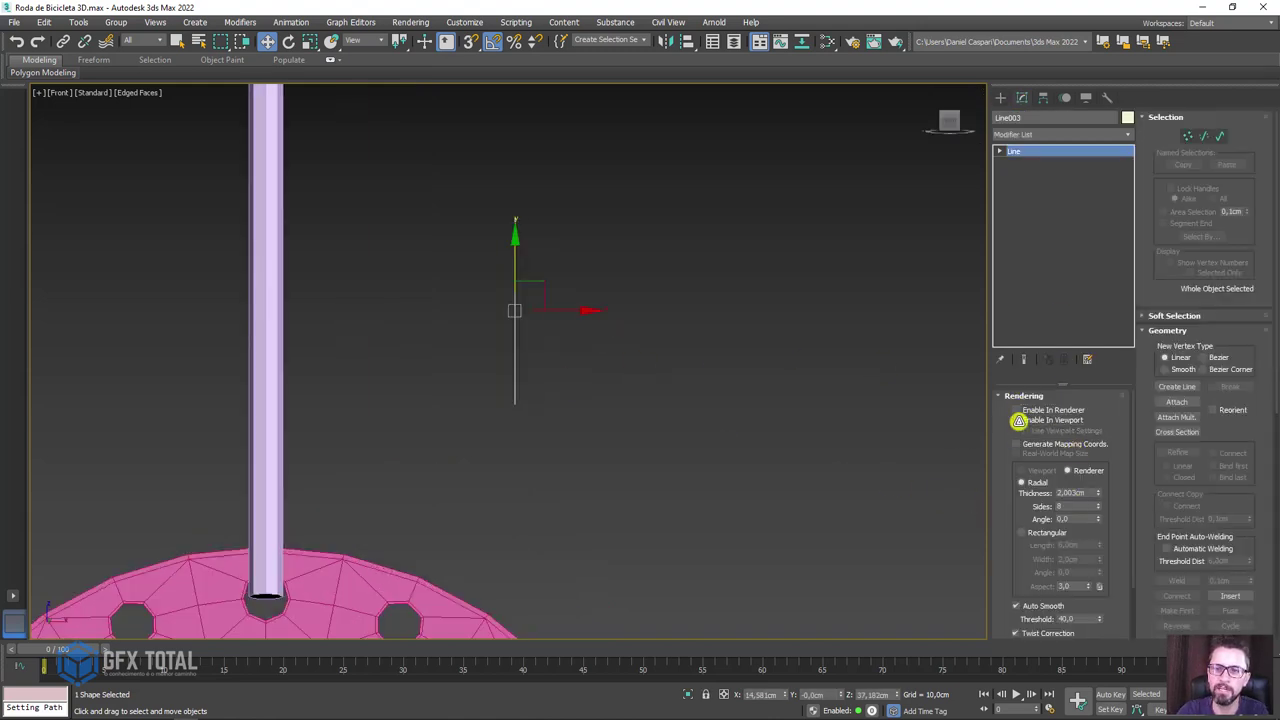
left_click(1185, 136)
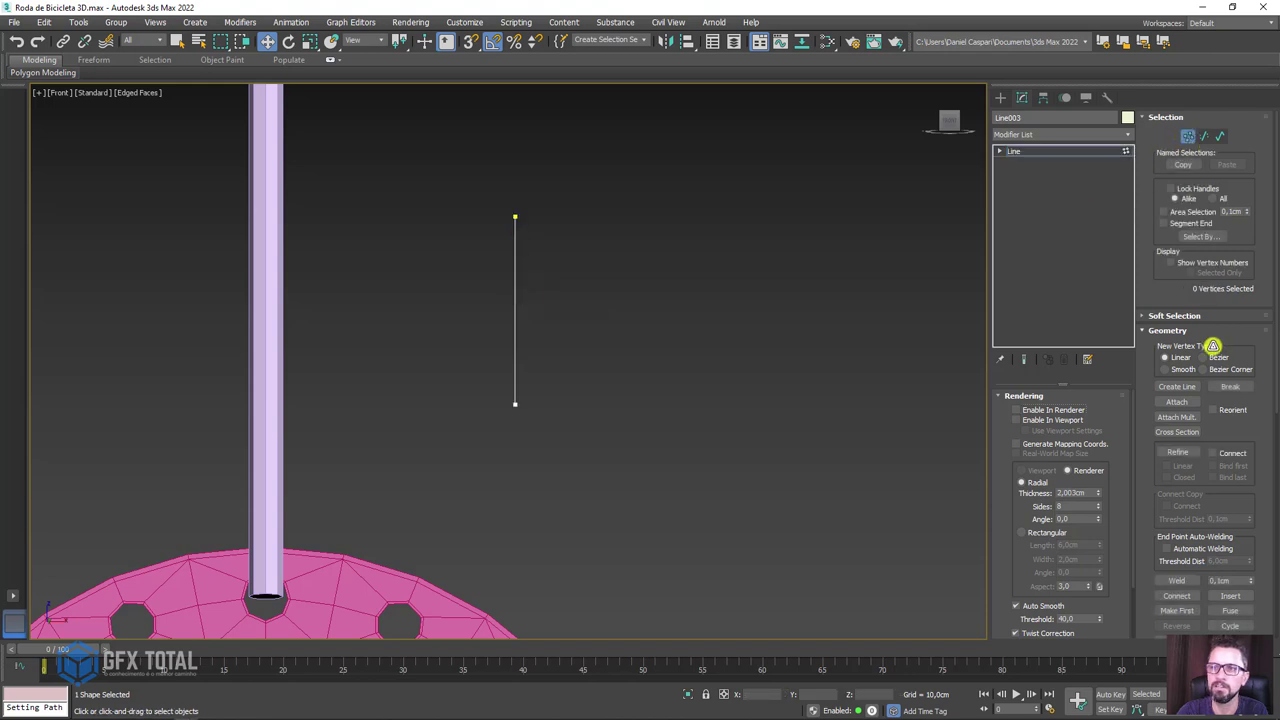
- Refine a mid vertex and move the end vertex to bend the line into an L
left_click(1177, 451)
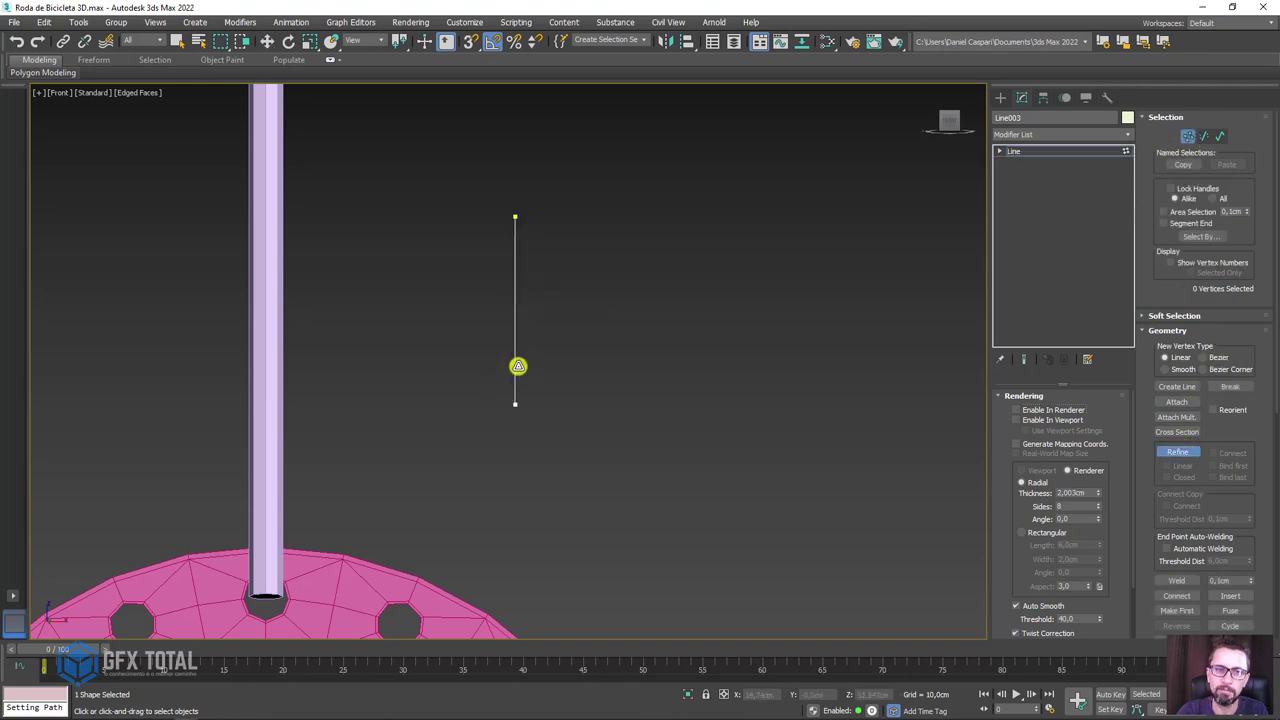
key("w")
left_click_drag(466, 386, 533, 420)
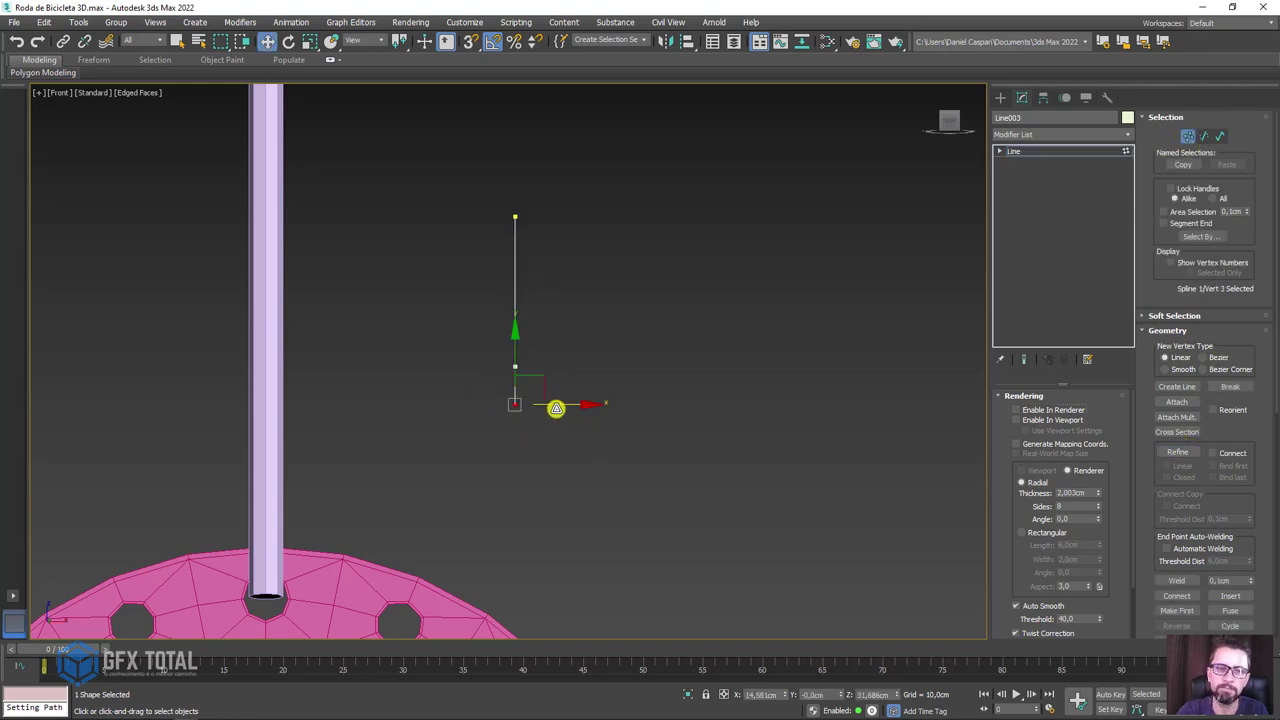
left_click_drag(620, 397, 684, 400)
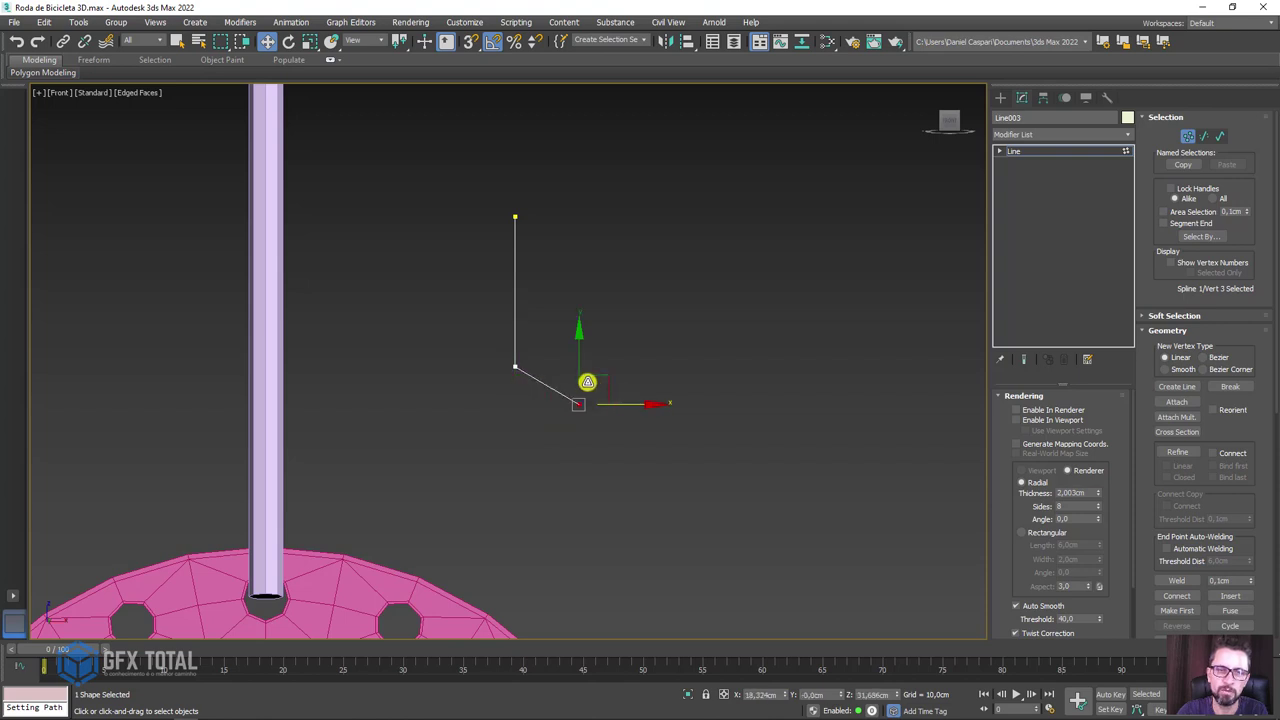
left_click_drag(591, 371, 587, 345)
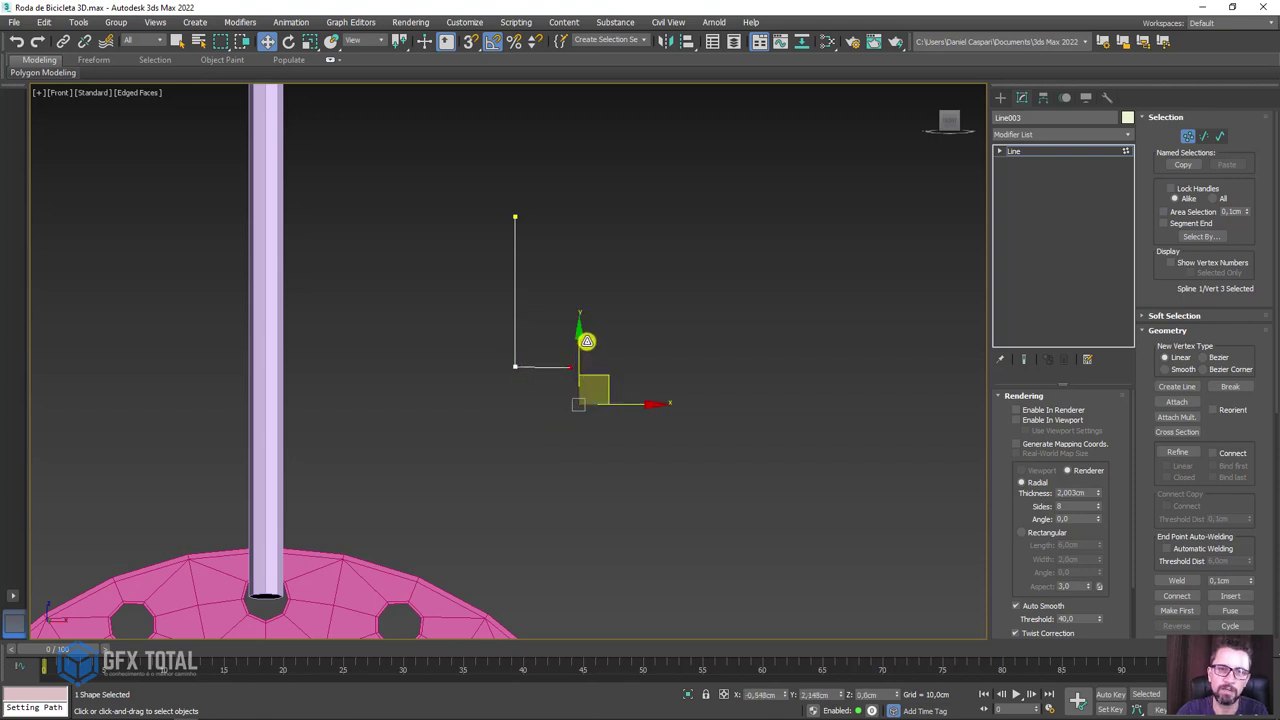
scroll(566, 357, "up", 5)
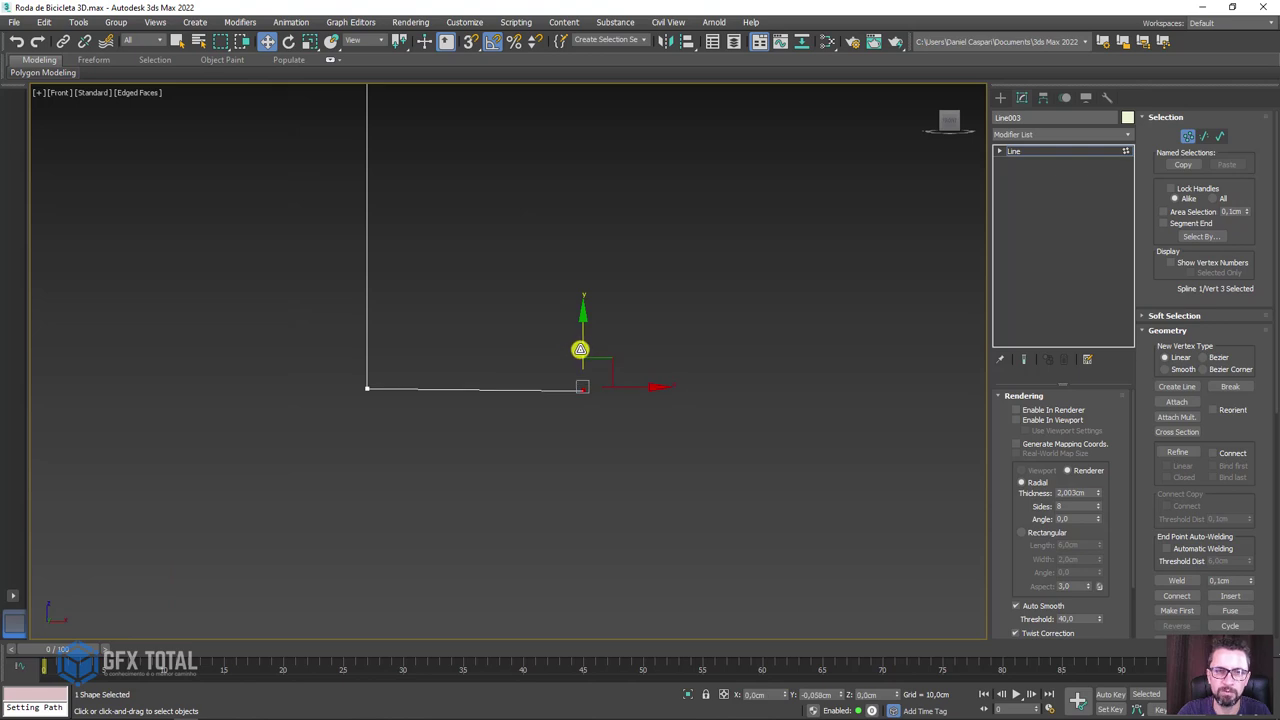
scroll(587, 345, "down", 3)
- Fillet the corner vertex into a rounded arc and re-enable viewport tube display
left_click_drag(497, 428, 423, 330)
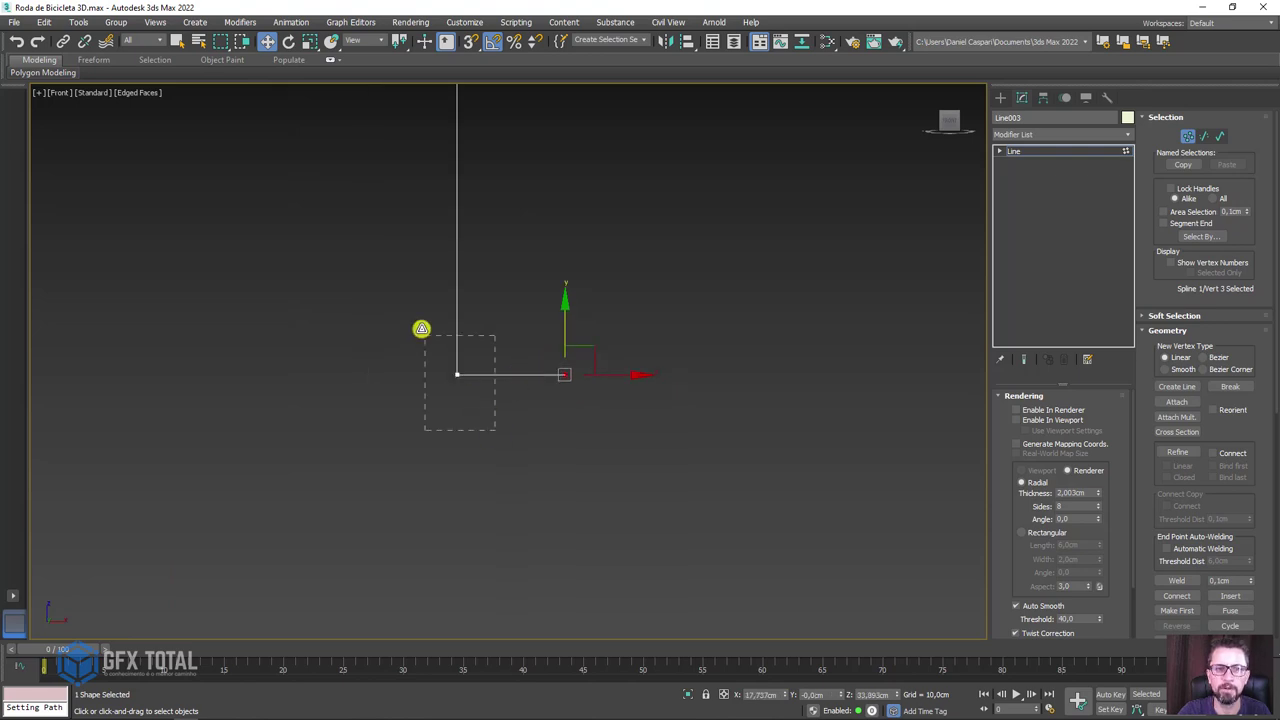
middle_click_drag(455, 366, 526, 455)
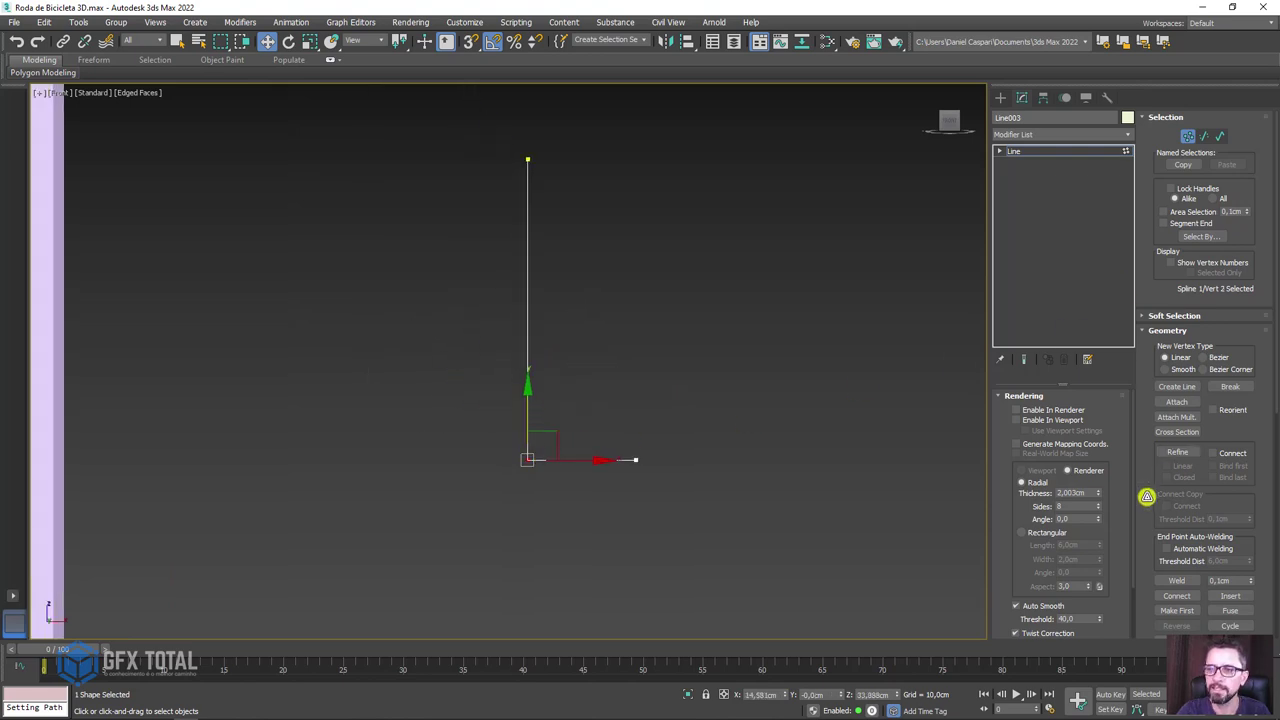
left_click_drag(1147, 498, 1146, 228)
left_click(1175, 380)
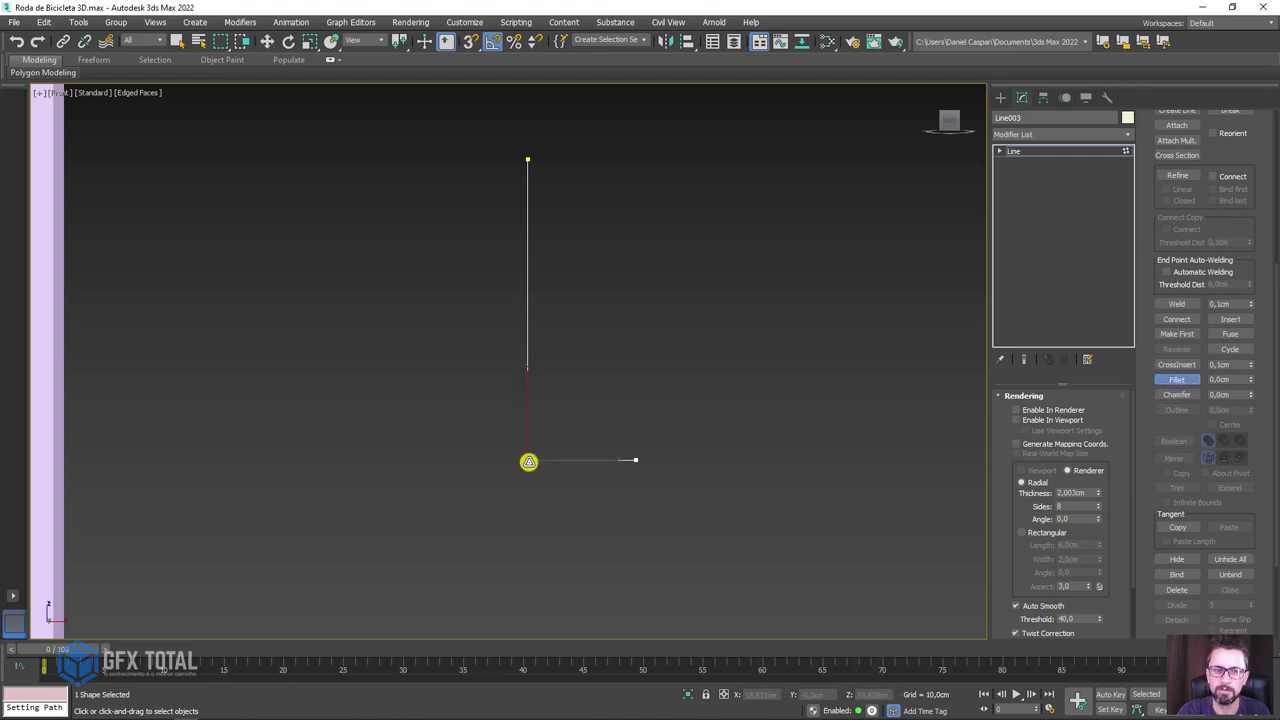
left_click_drag(528, 461, 551, 412)
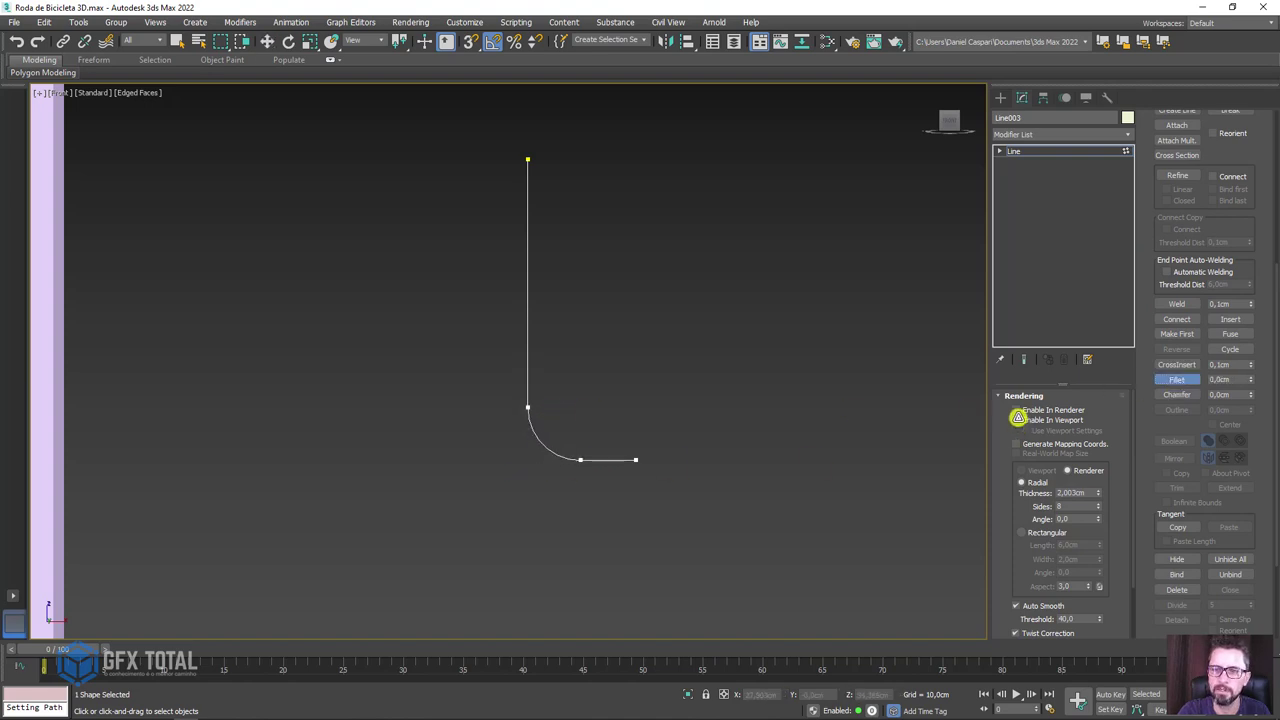
left_click(1016, 419)
- Undo the tube display and fillet, then re-fillet the corner into a wider arc
scroll(601, 420, "down", 6)
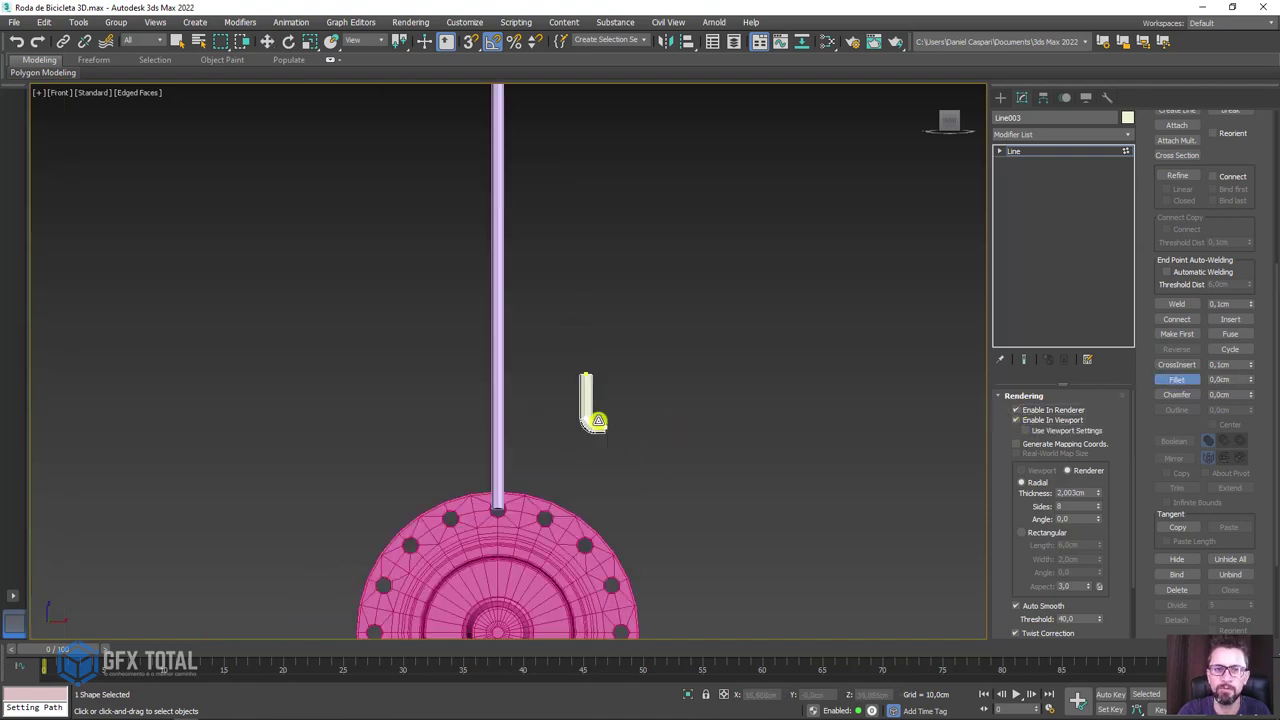
scroll(596, 420, "up", 3)
scroll(598, 420, "up", 2)
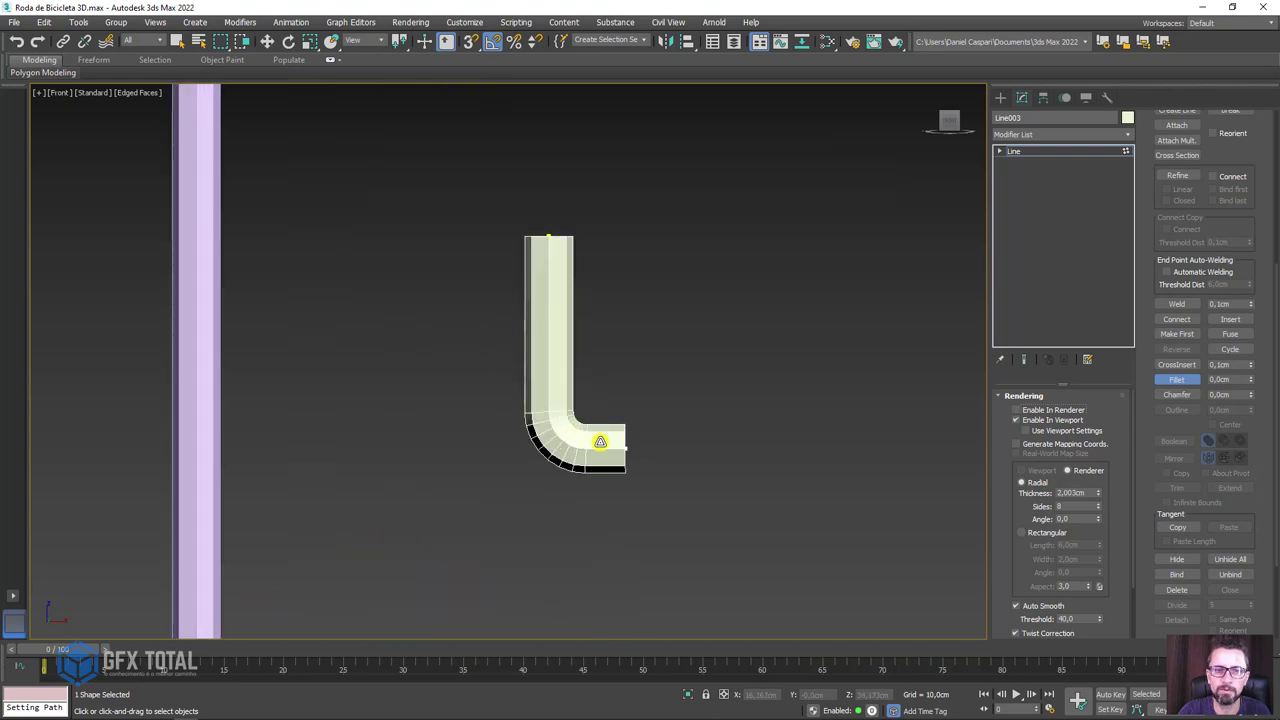
key("ctrl+z")
scroll(600, 441, "up", 3)
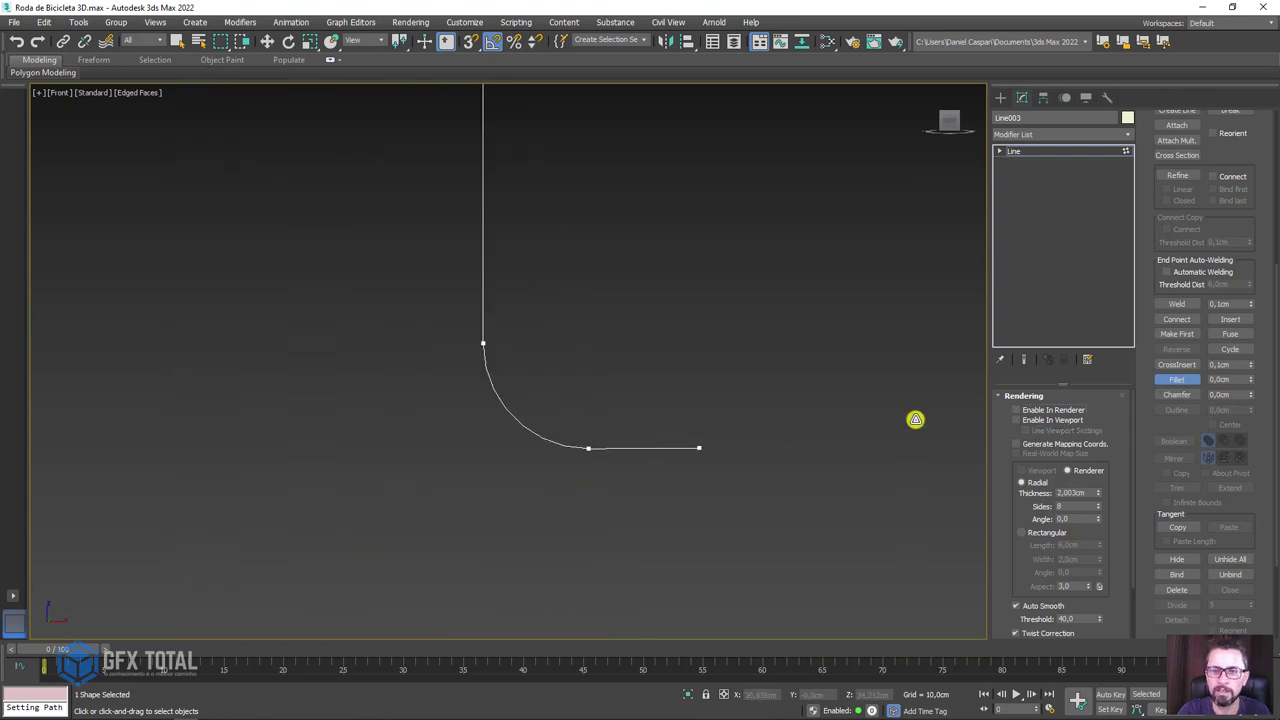
key("ctrl+z")
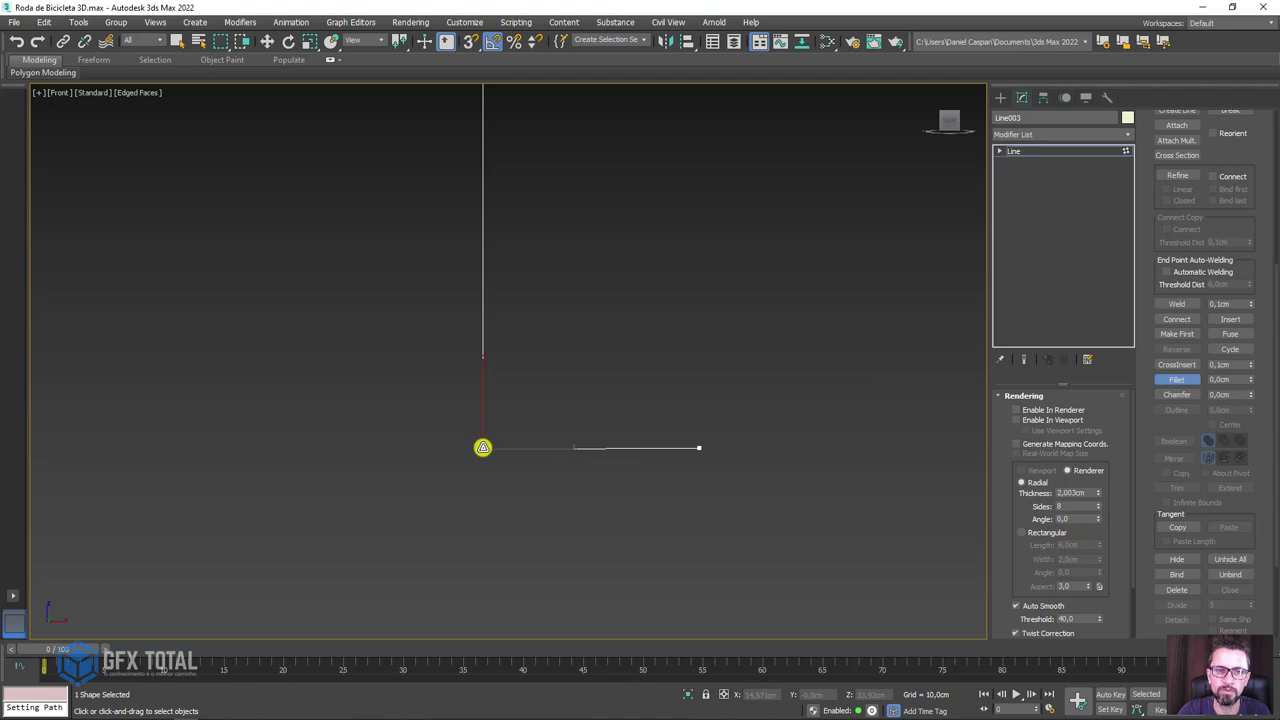
left_click_drag(483, 448, 566, 331)
key("w")
- Move the bottom segment down so the short end angles slightly downward
left_click(998, 150)
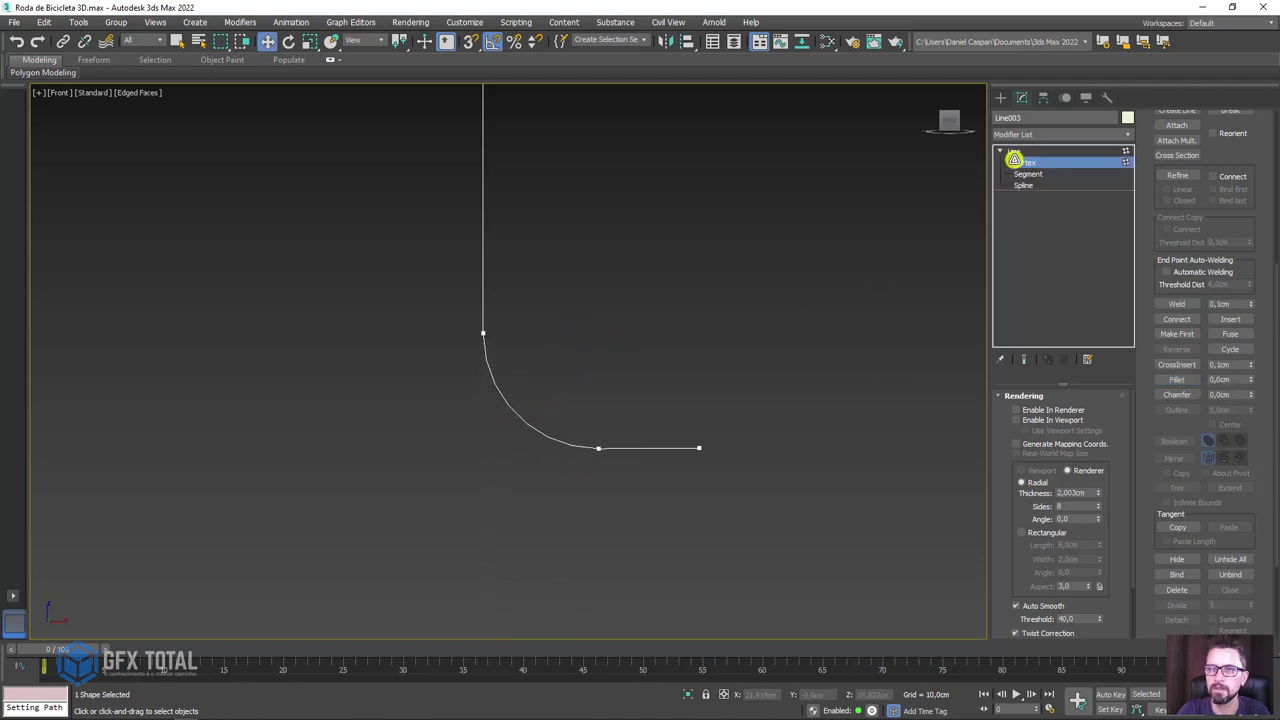
left_click(1027, 174)
left_click(650, 445)
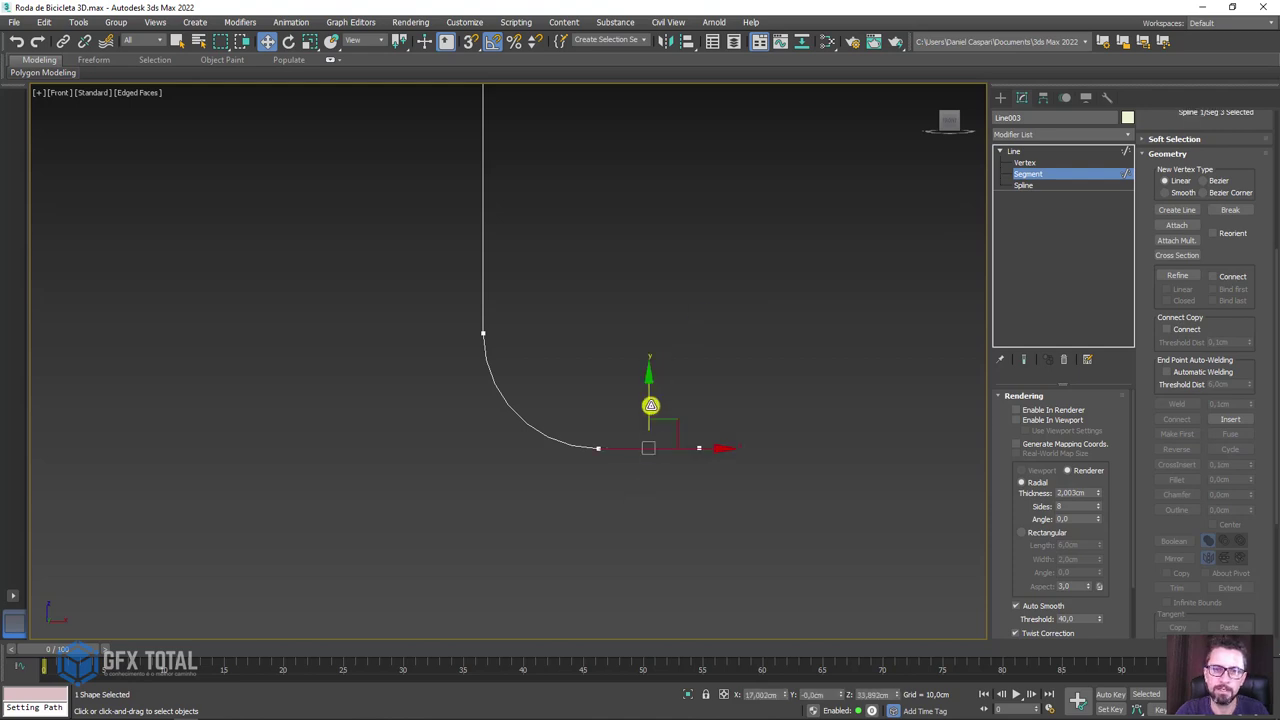
mouse_move(650, 405)
left_mouse_down()
mouse_move(646, 434)
mouse_move(694, 434)
mouse_move(675, 447)
left_mouse_up()
key("e")
key("w")
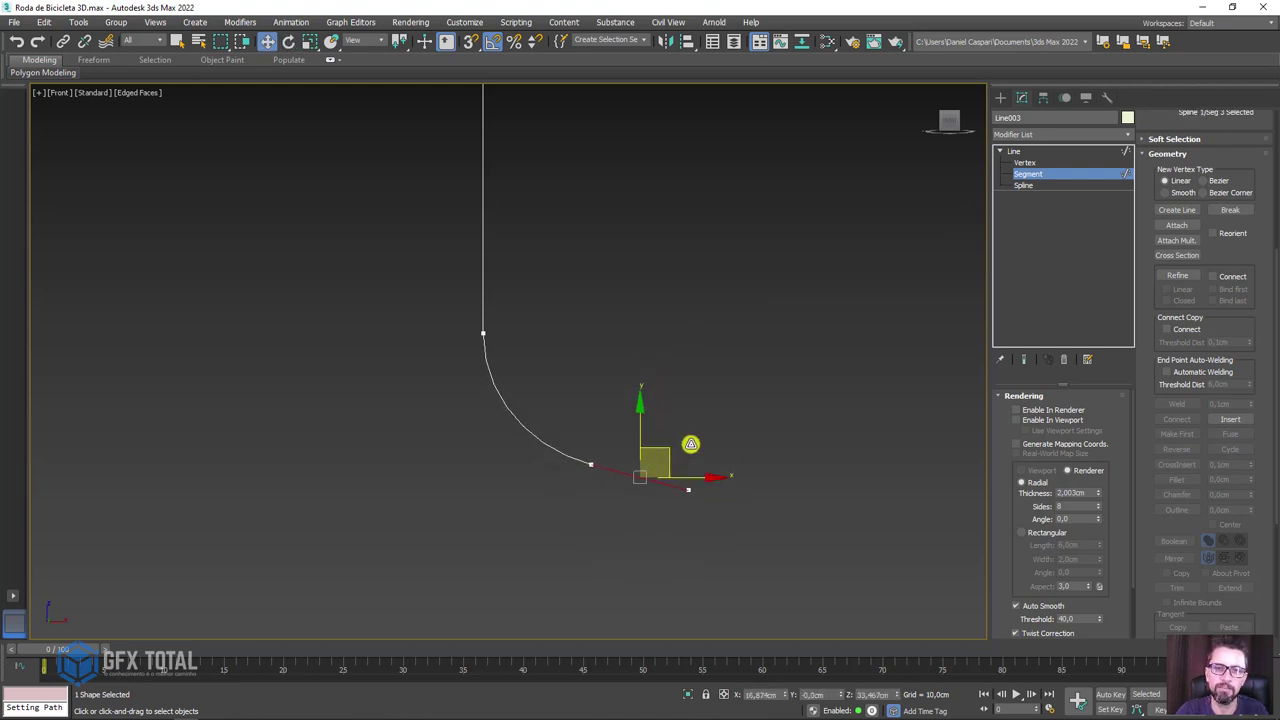
- Display the bent line as a thick tube in the viewport and orbit to inspect it
left_click(1018, 150)
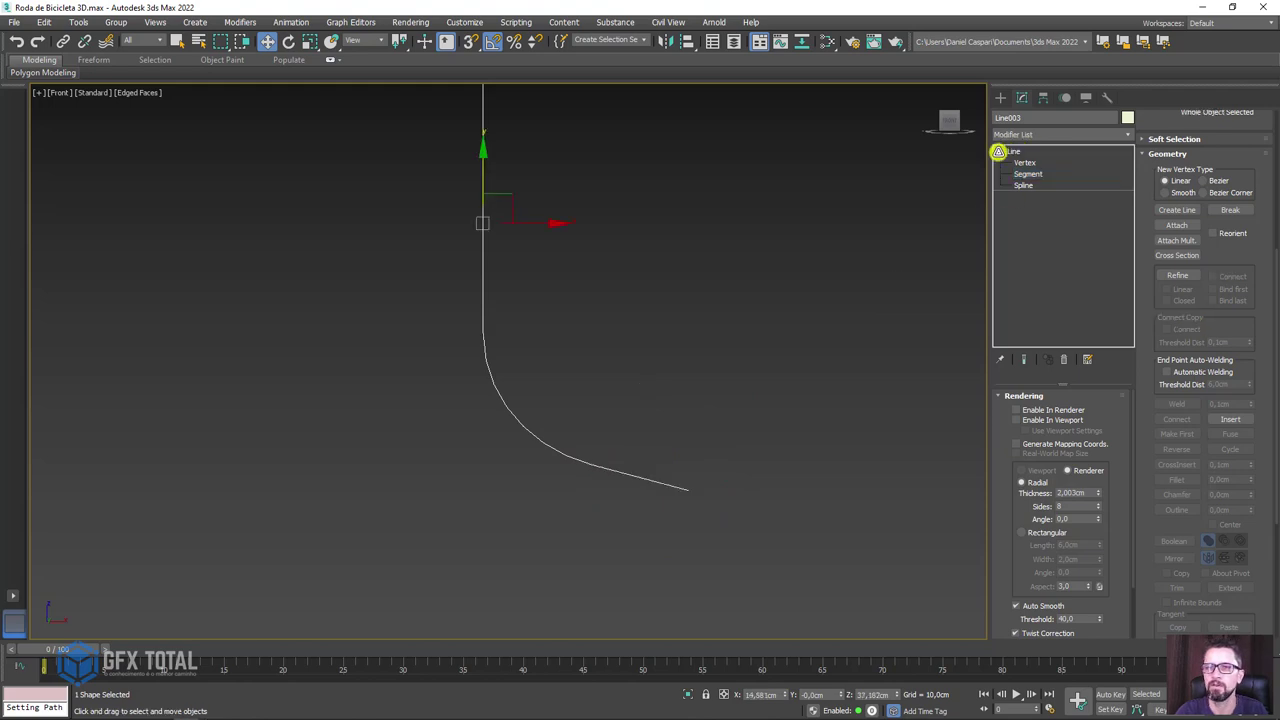
left_click(1018, 420)
scroll(777, 417, "down", 4)
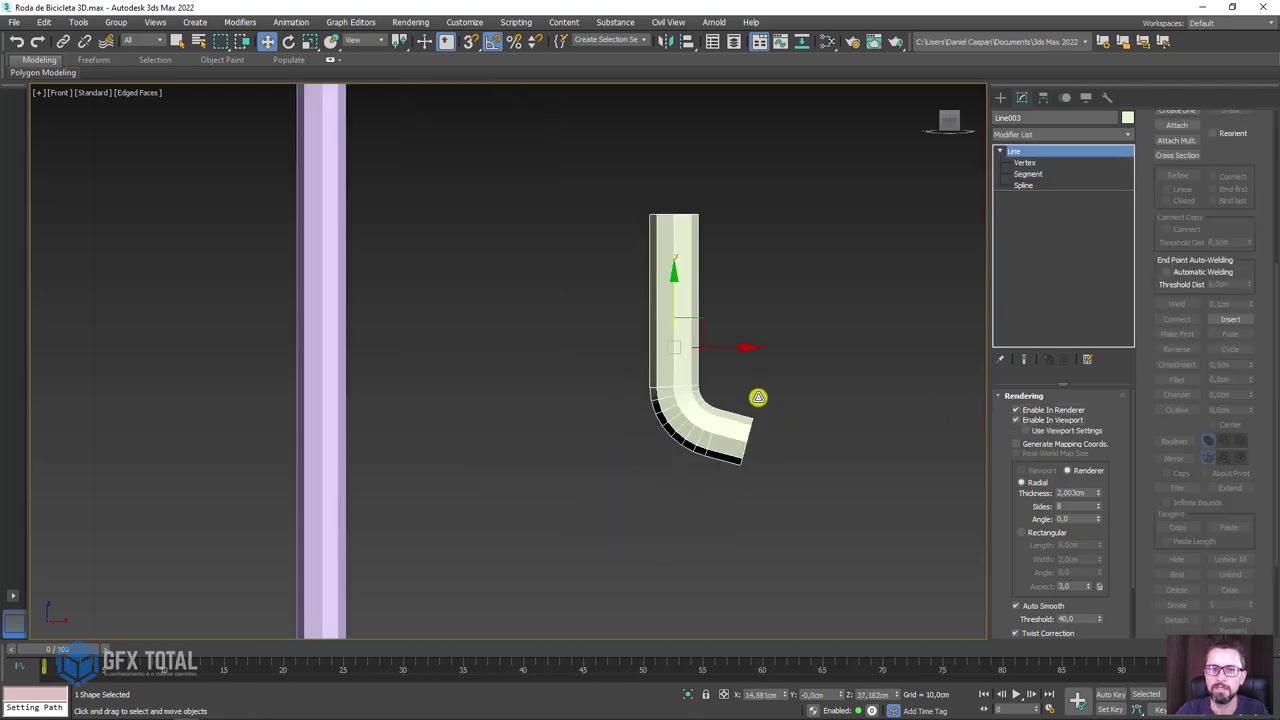
middle_click_drag(757, 397, 728, 430, "alt")
scroll(741, 421, "down", 4)
scroll(740, 430, "up", 5)
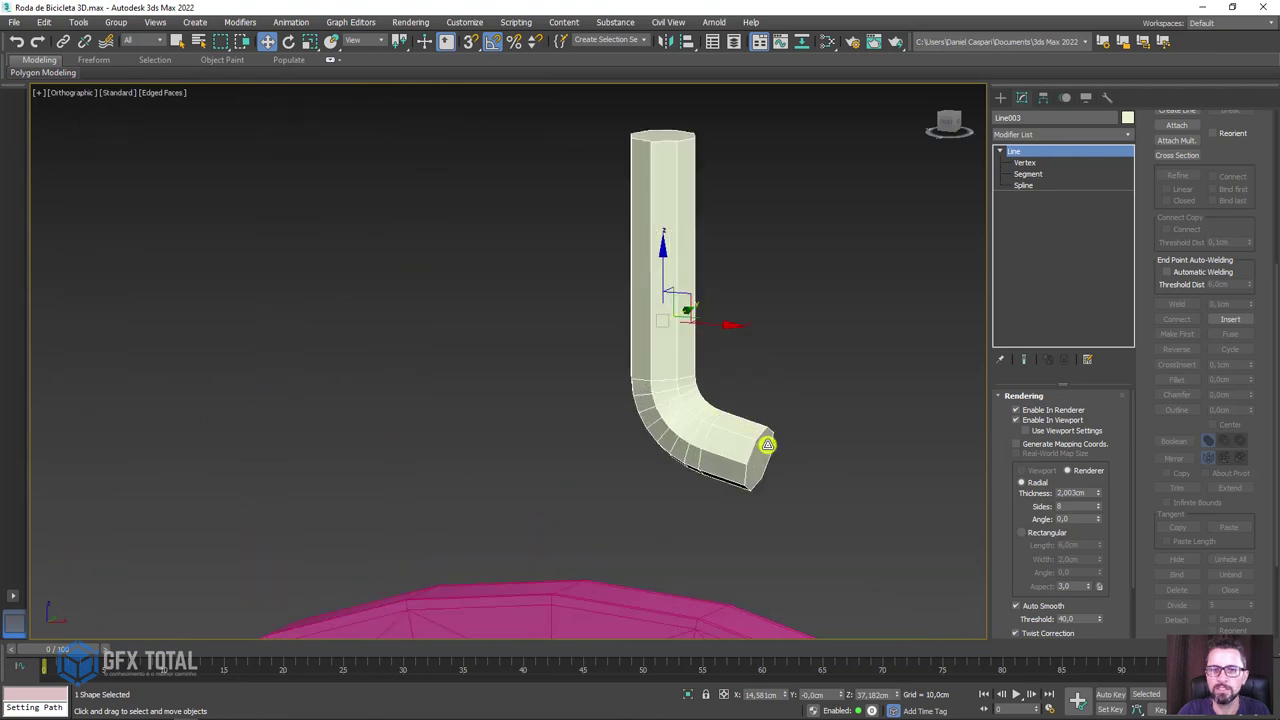
left_click(1127, 136)
left_click_drag(1130, 166, 1121, 223)
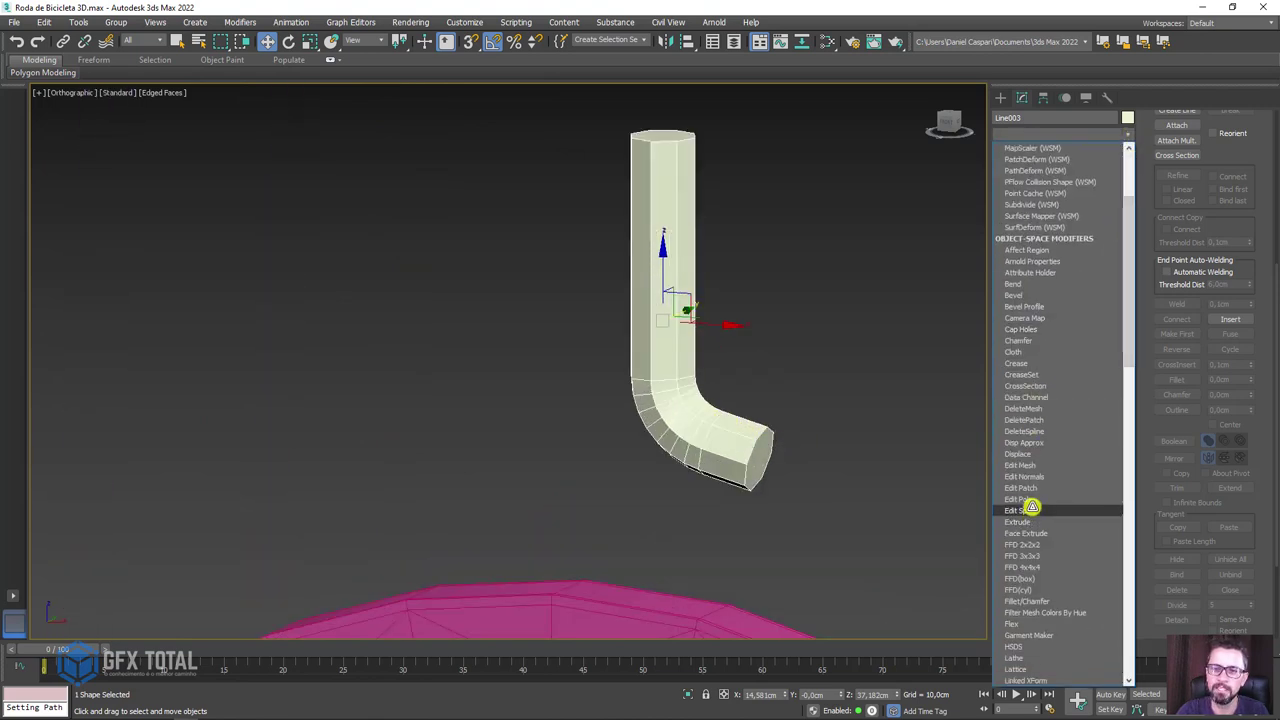
- Add an Edit Poly modifier and extrude the tube's end cap polygon outward
left_click(1030, 500)
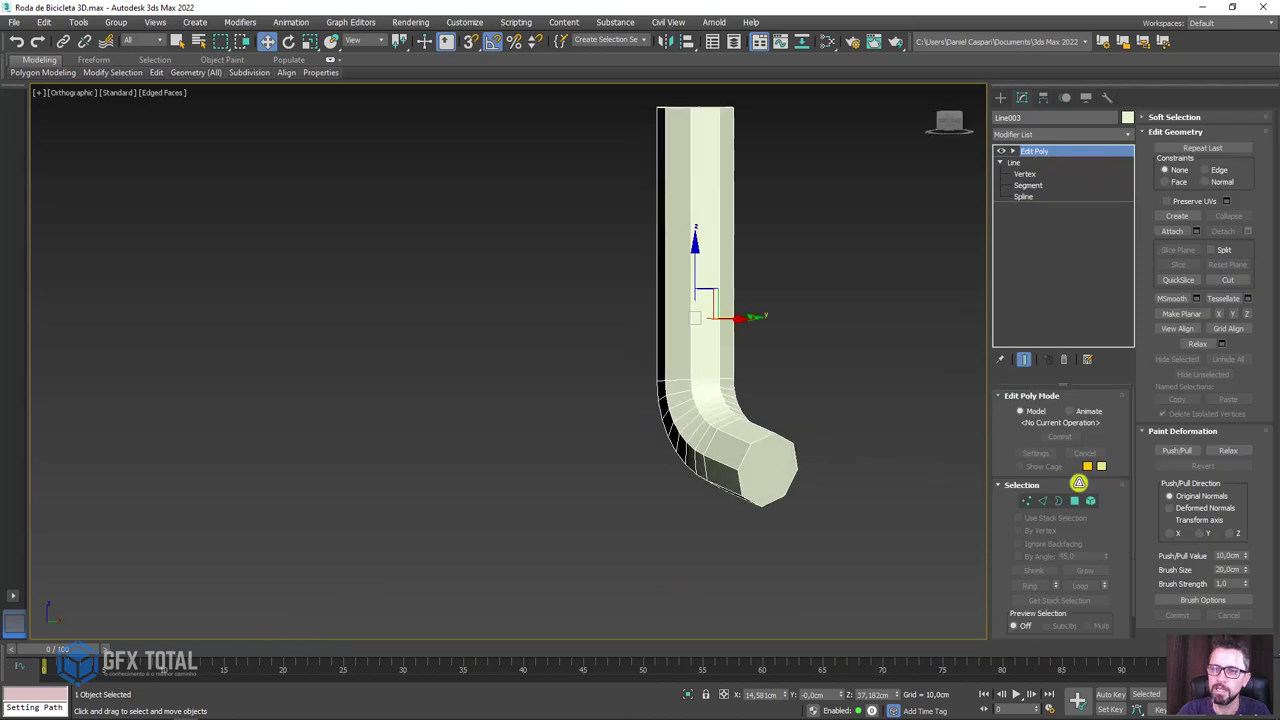
left_click(1074, 500)
left_click(766, 466)
scroll(766, 466, "up", 2)
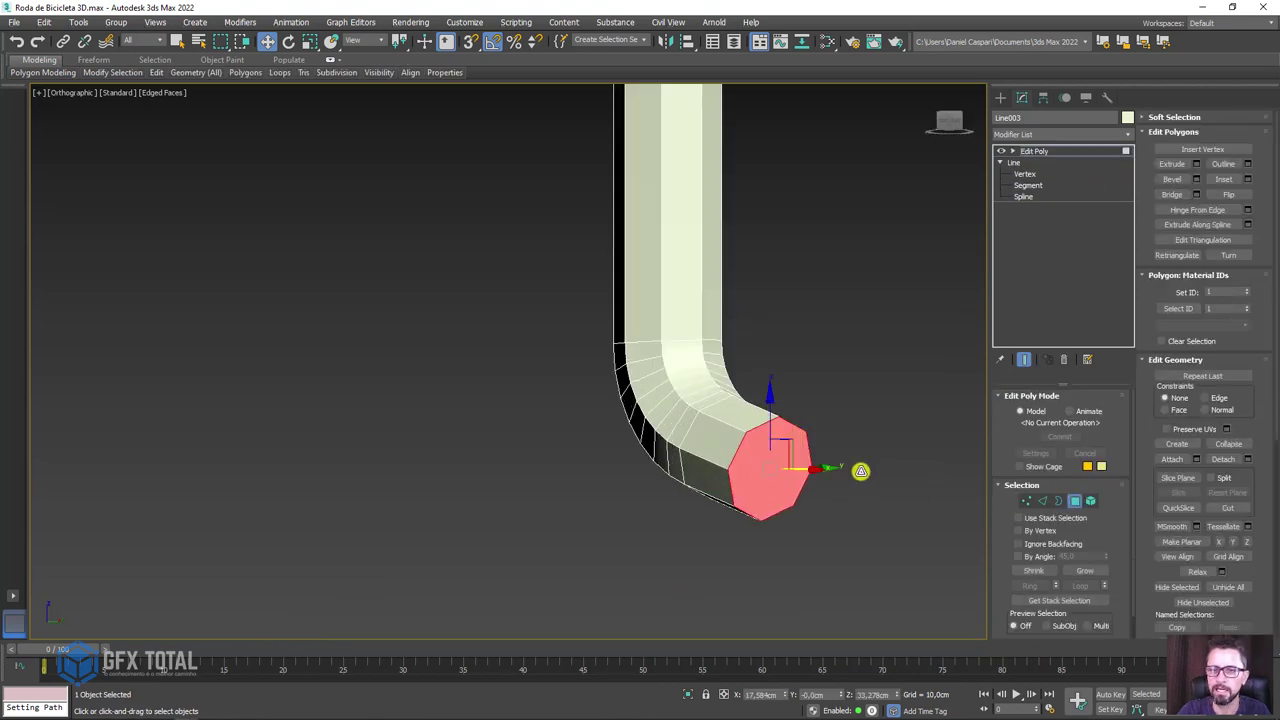
middle_click_drag(861, 471, 897, 466, "alt")
left_click(1172, 163)
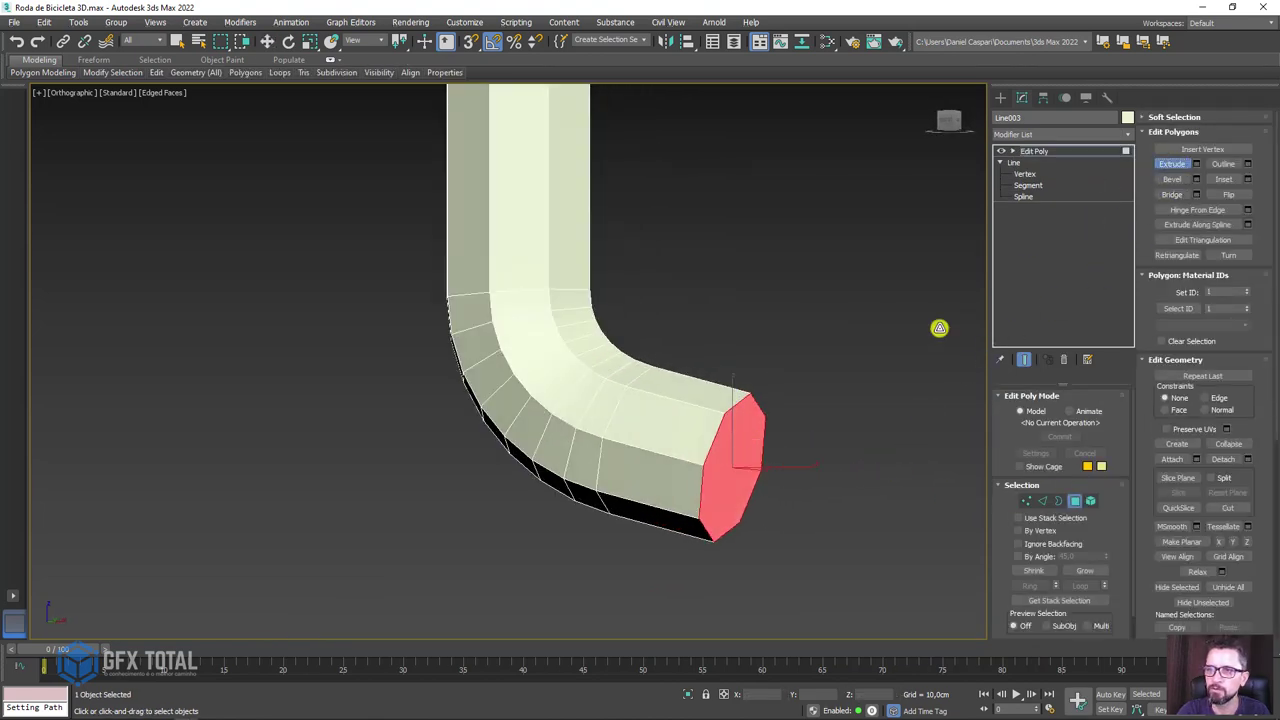
left_click_drag(729, 486, 746, 449)
key("w")
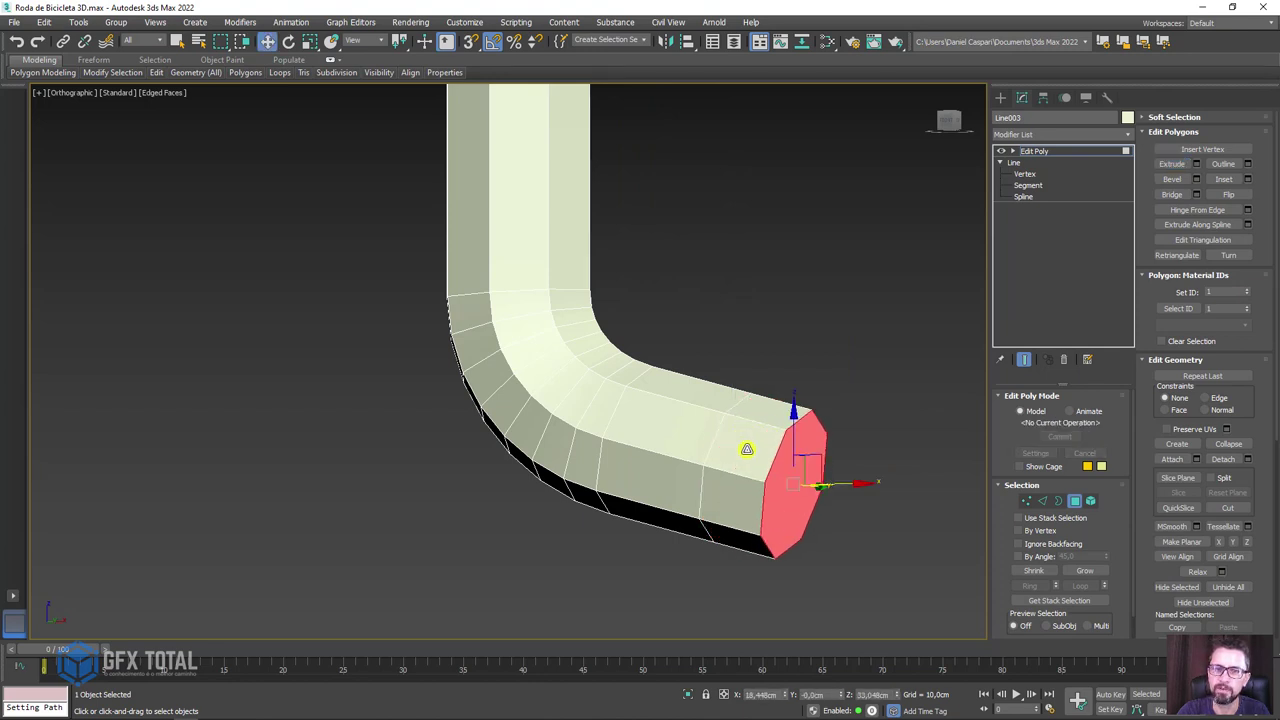
mouse_move(746, 449)
middle_mouse_down("alt")
mouse_move(777, 451)
mouse_move(766, 416)
middle_mouse_up("alt")
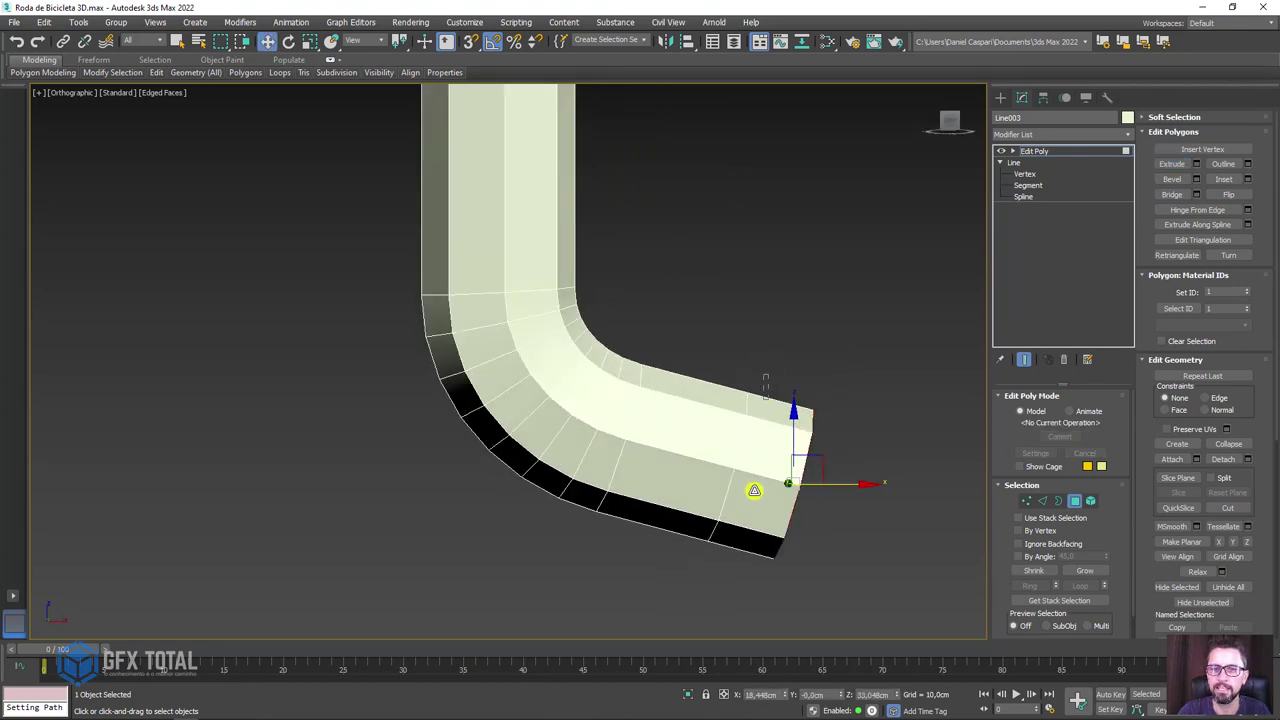
- Grow the end face selection and extrude it into a flat head 0.833cm high
key("ctrl+Page_Up")
middle_click_drag(840, 531, 766, 483, "alt")
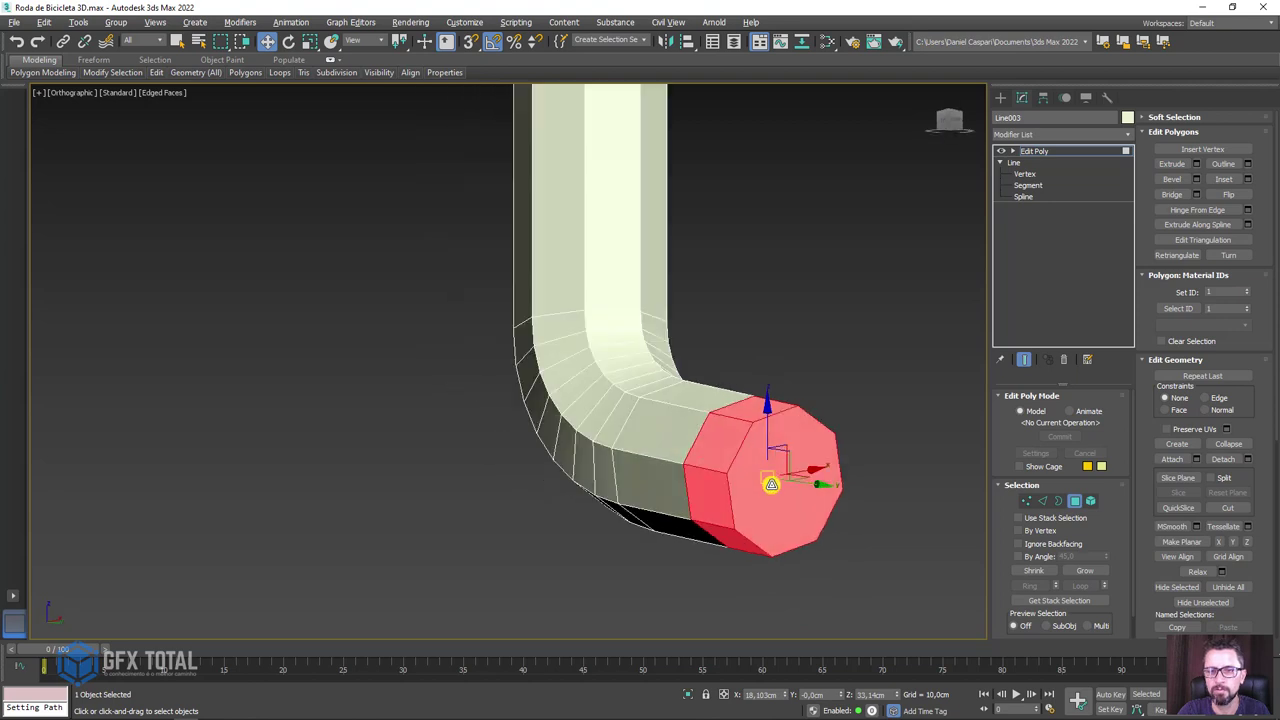
key("alt+q")
middle_click_drag(871, 477, 800, 420, "alt")
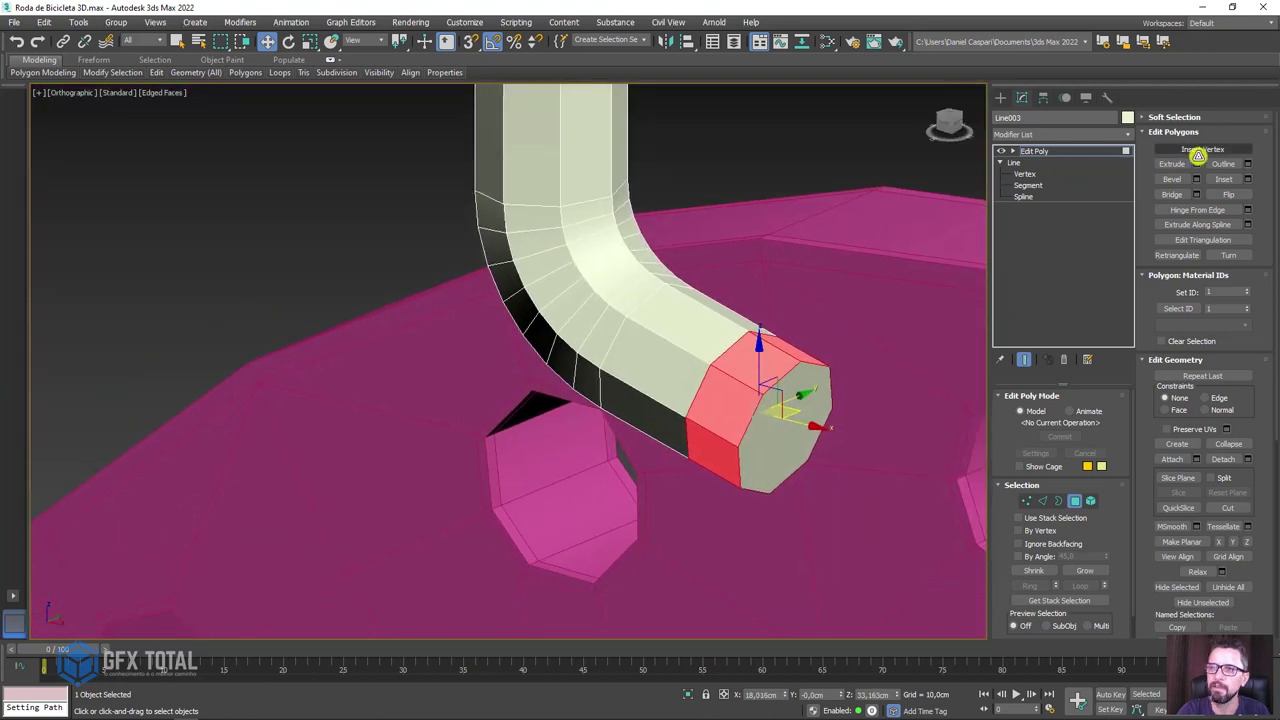
left_click(1196, 163)
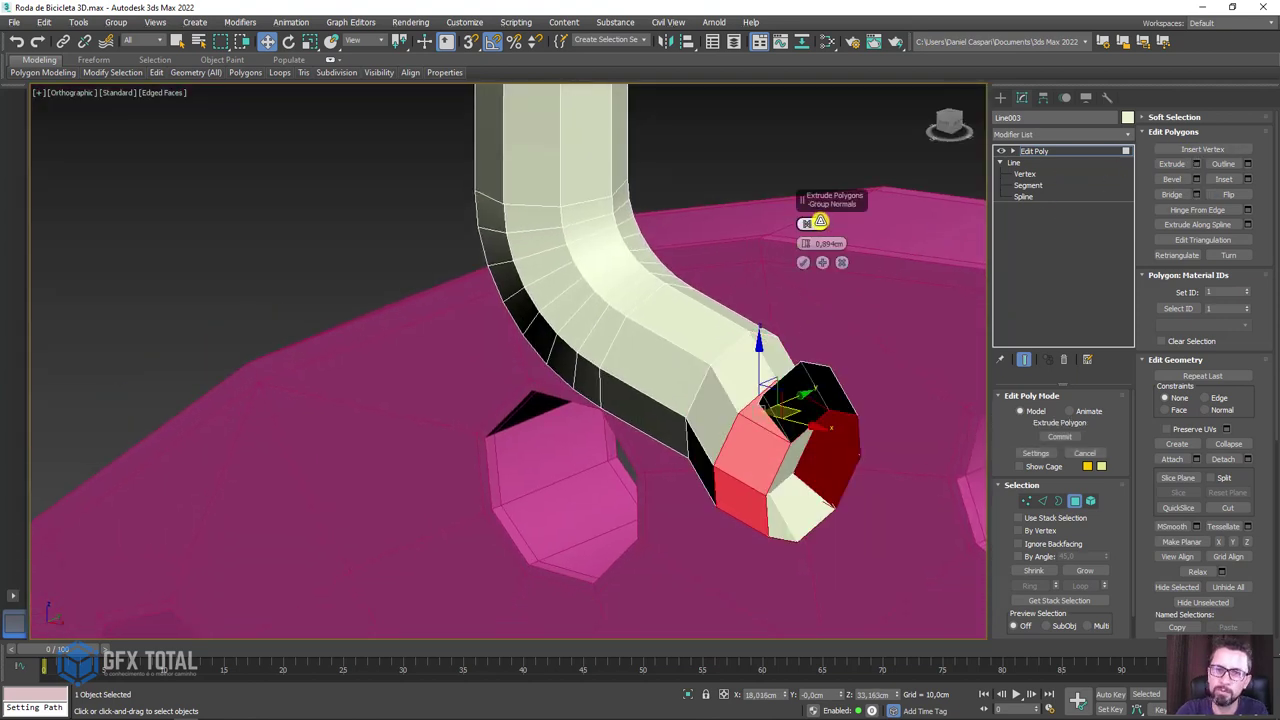
left_click(812, 223)
left_click(846, 246)
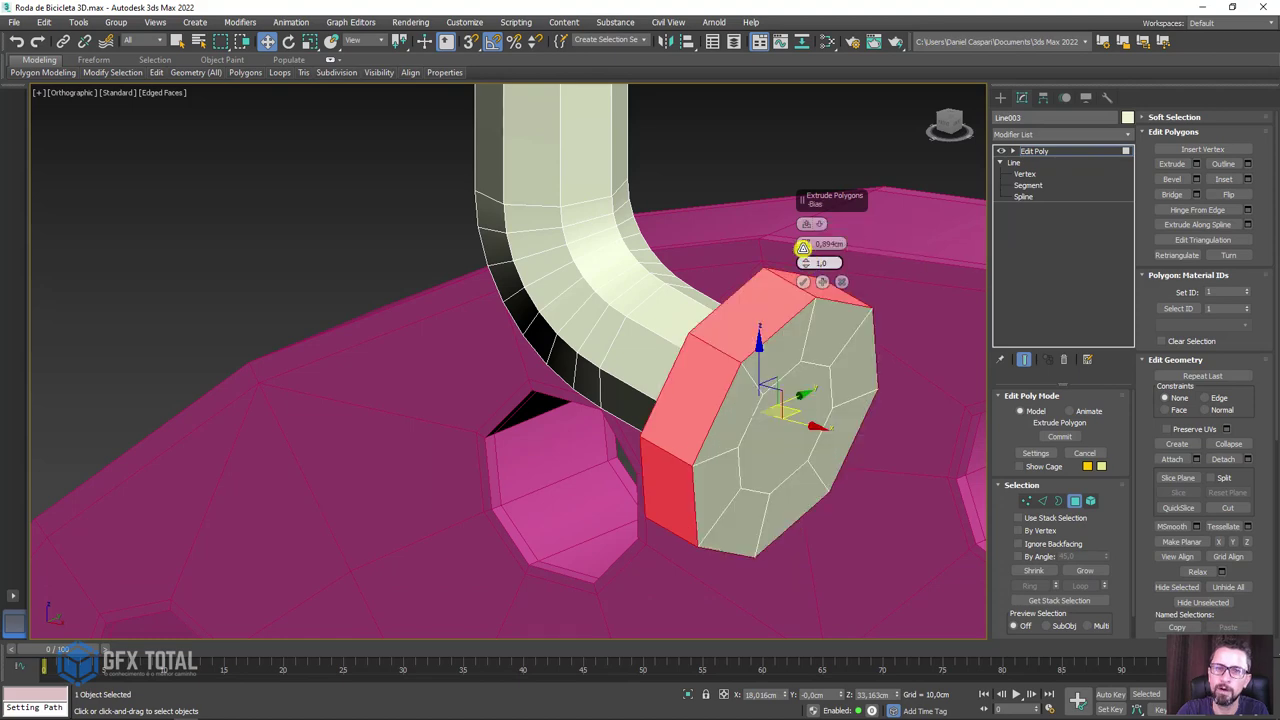
left_click_drag(803, 247, 803, 252)
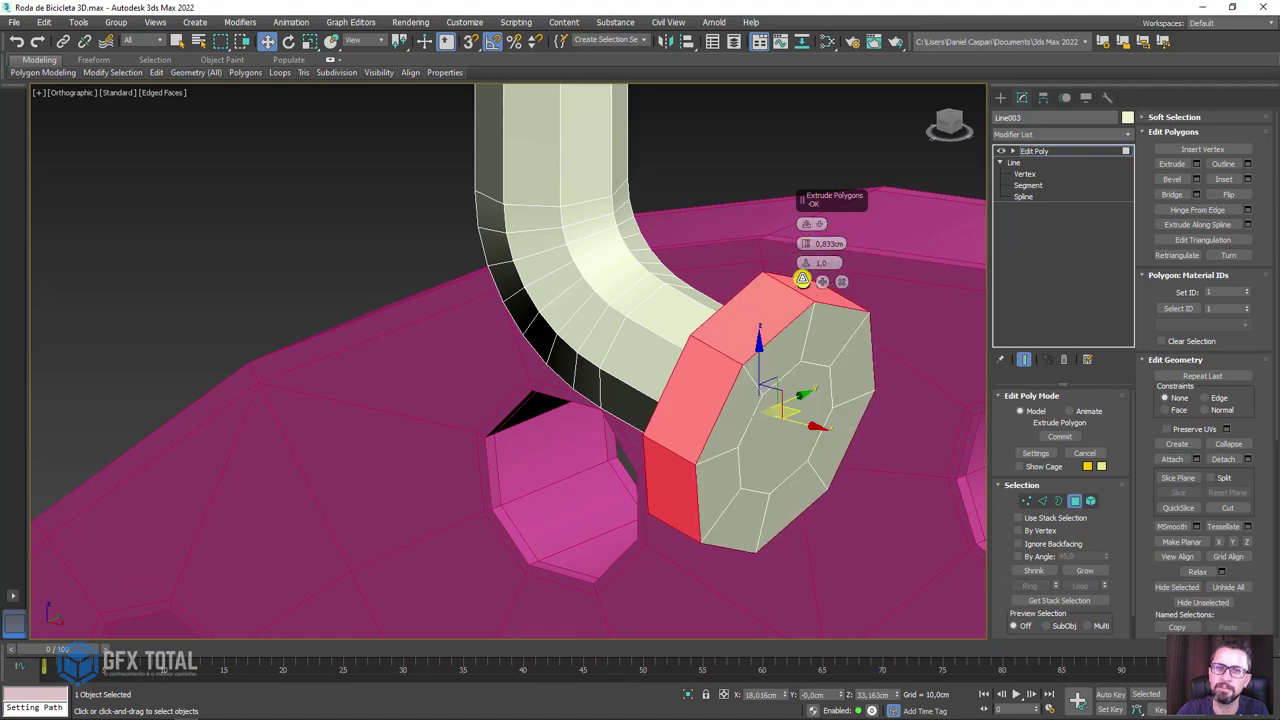
left_click(802, 279)
mouse_move(805, 376)
middle_mouse_down("alt")
mouse_move(970, 478)
mouse_move(969, 248)
middle_mouse_up("alt")
- Chamfer the edges of the octagonal spoke head
key("2")
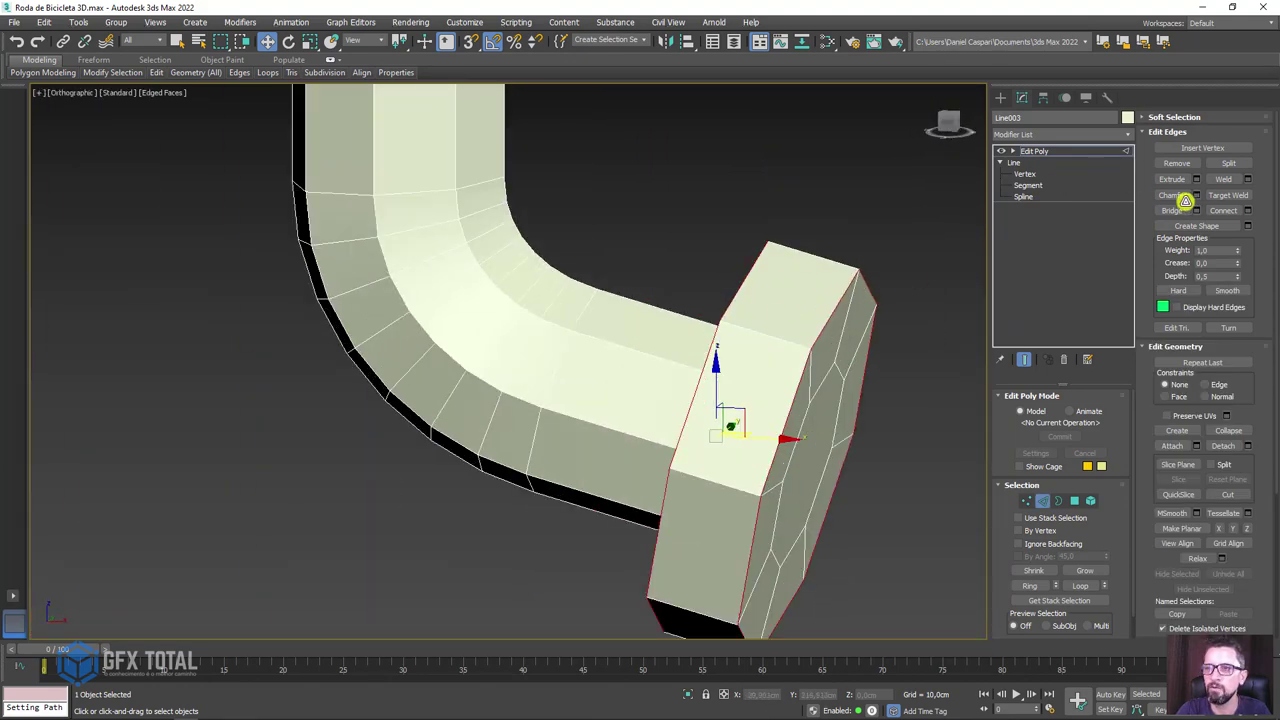
left_click(1194, 195)
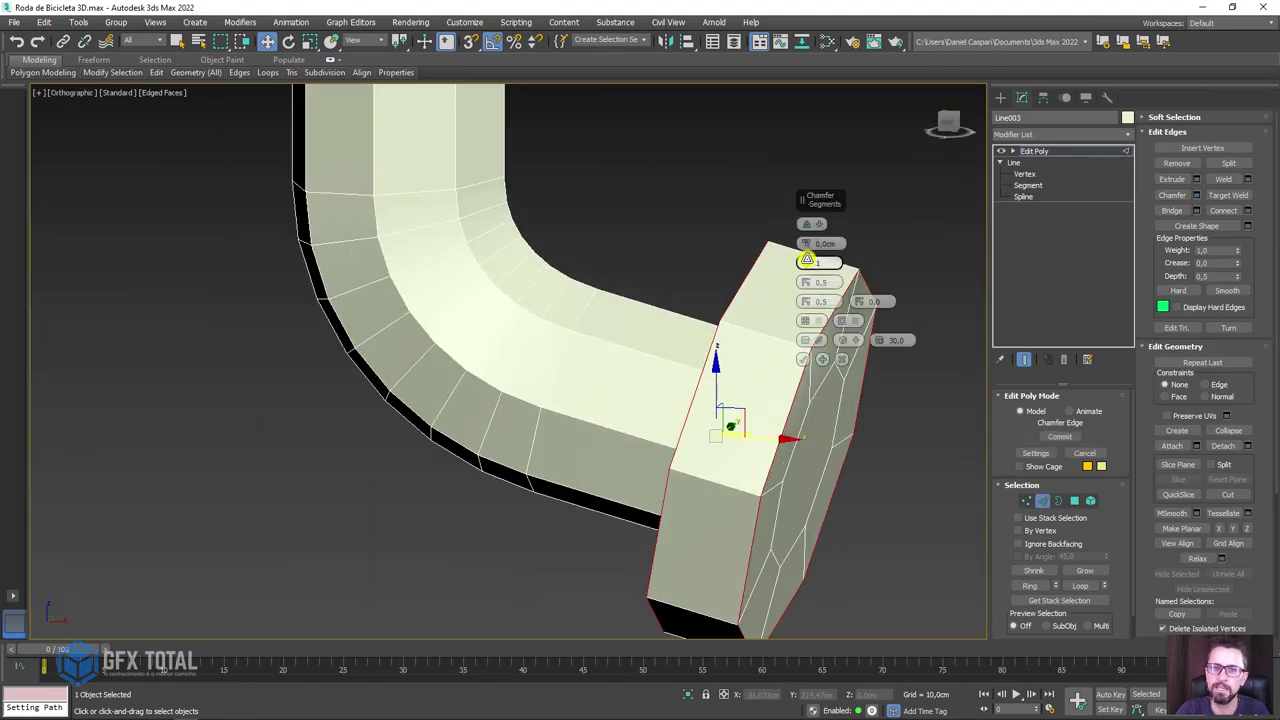
left_click_drag(809, 243, 826, 233)
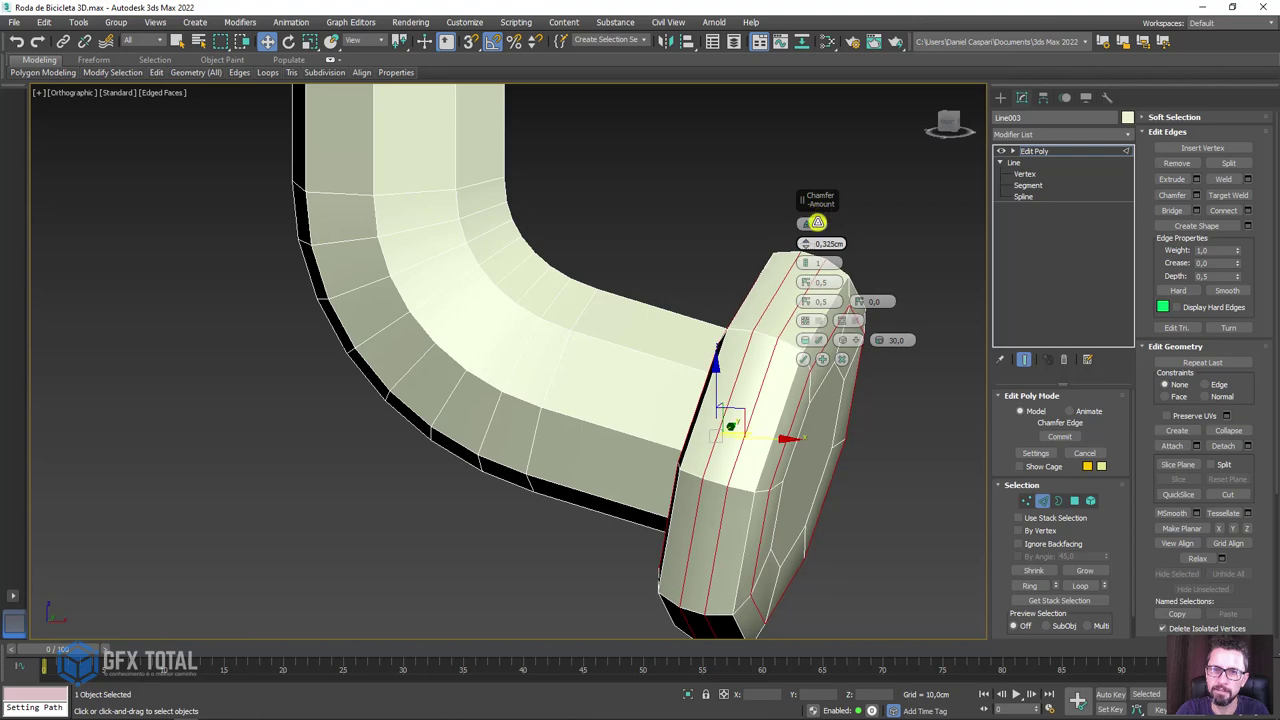
left_click(805, 355)
middle_click_drag(936, 336, 886, 334, "alt")
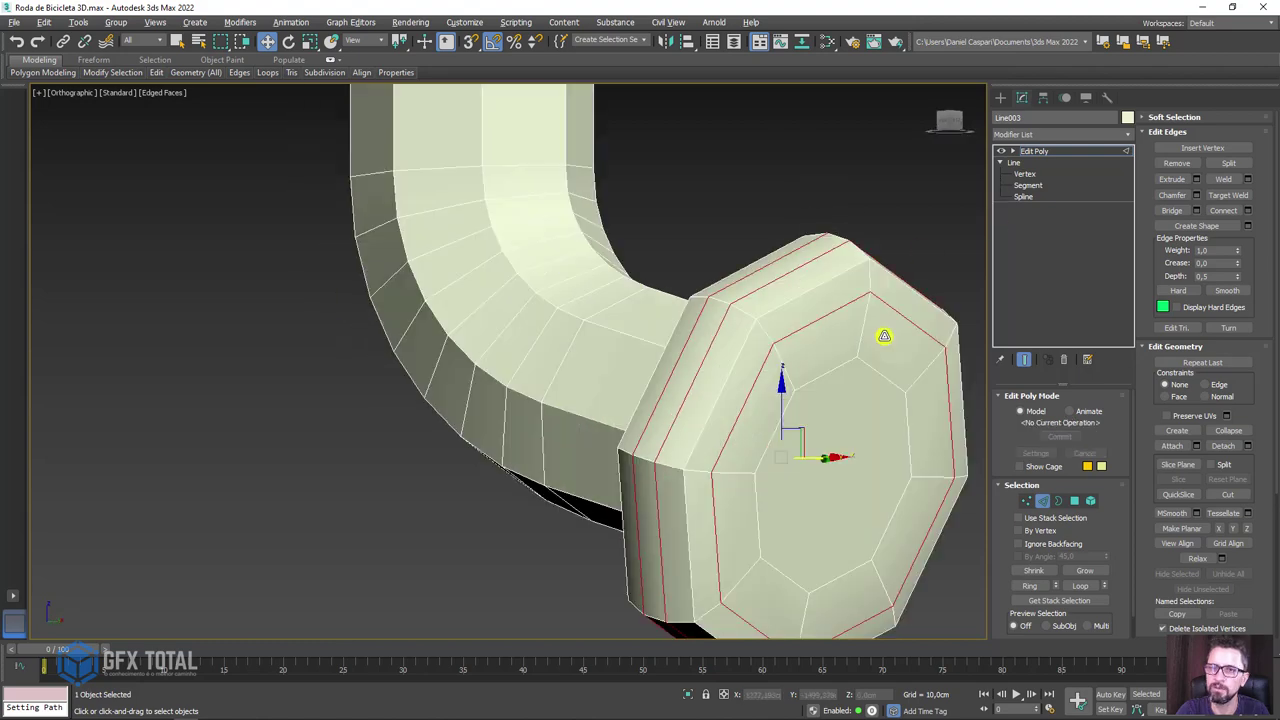
- Scale the head's central face down and collapse it to a single point
left_click(1074, 500)
left_click(862, 468)
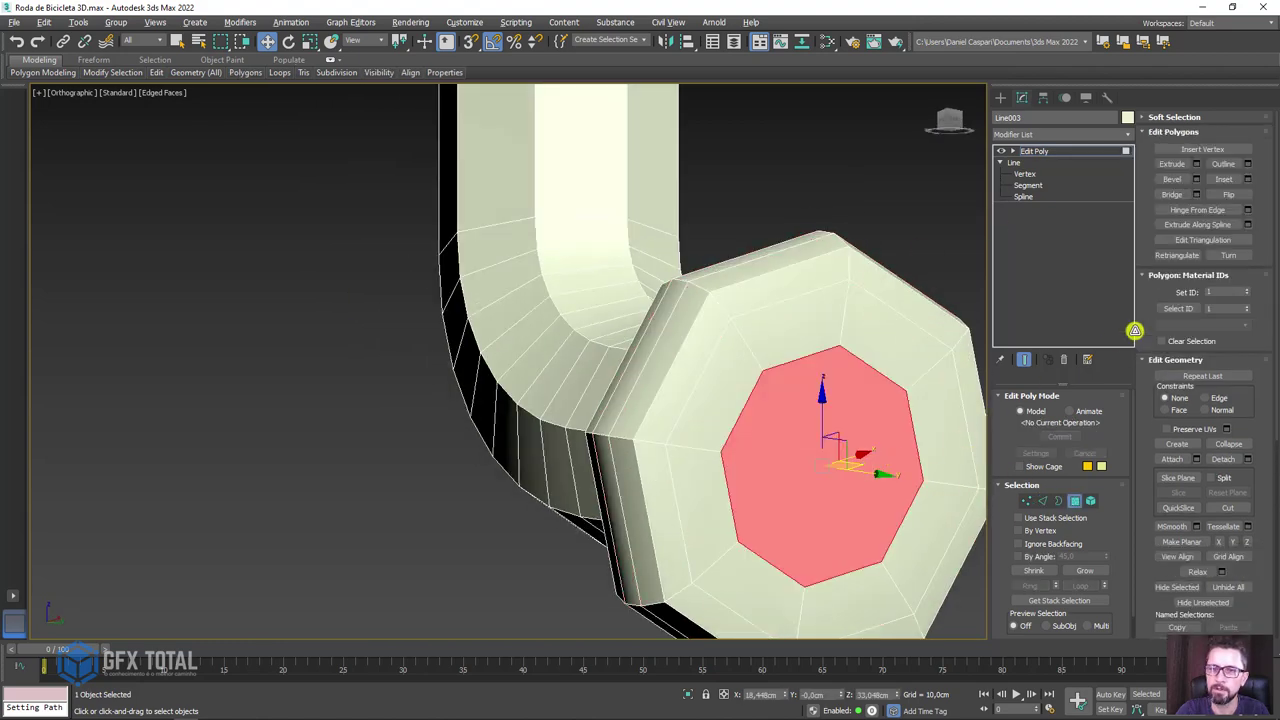
key("r")
left_click_drag(814, 458, 824, 548)
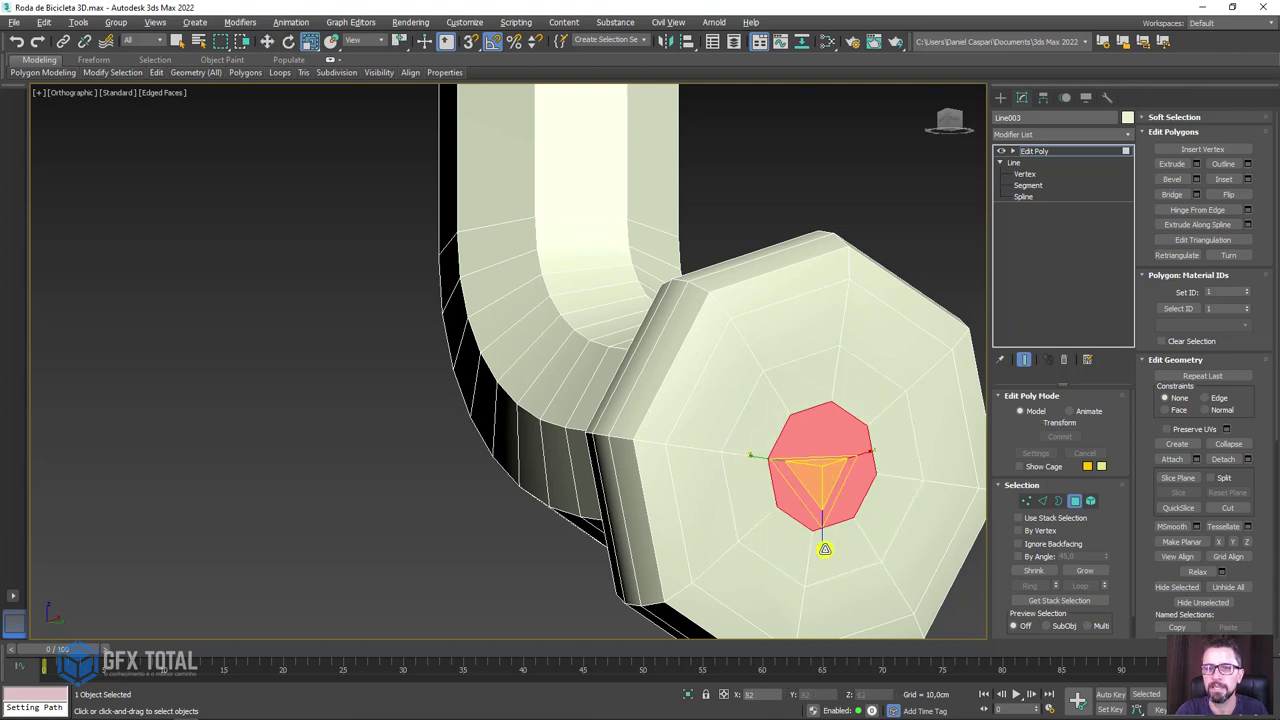
left_click(1224, 445)
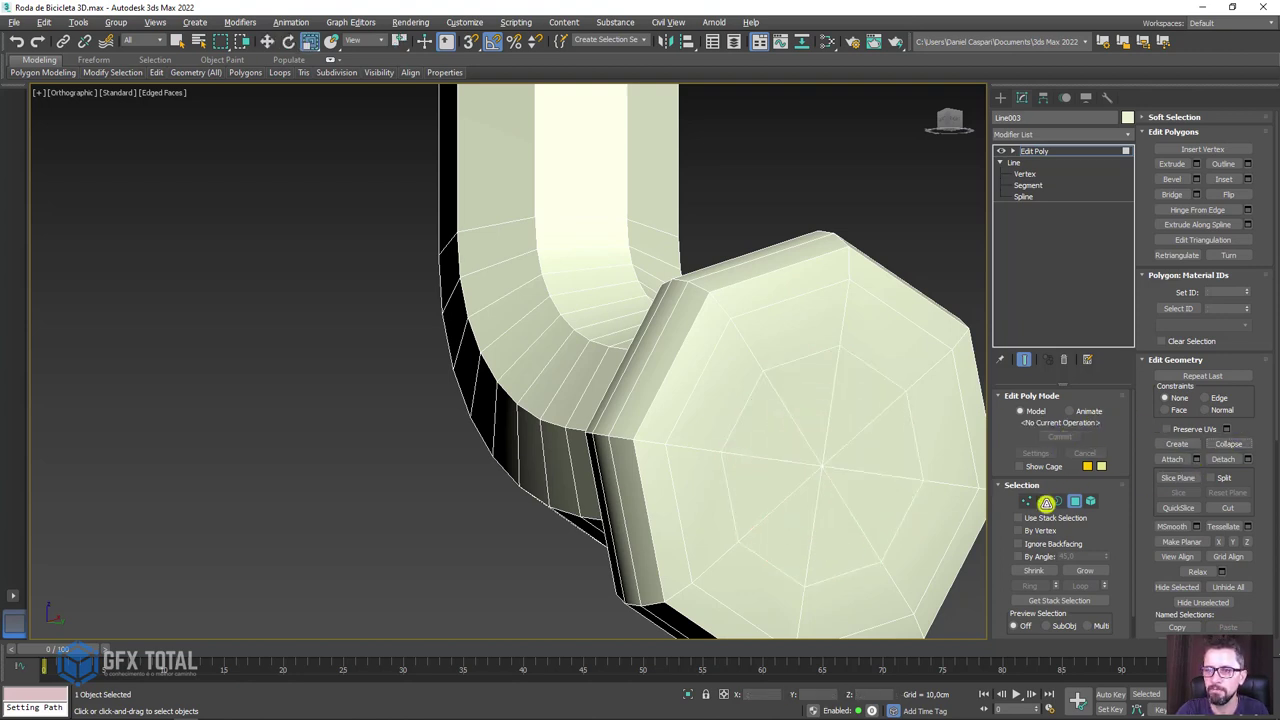
left_click(1046, 503)
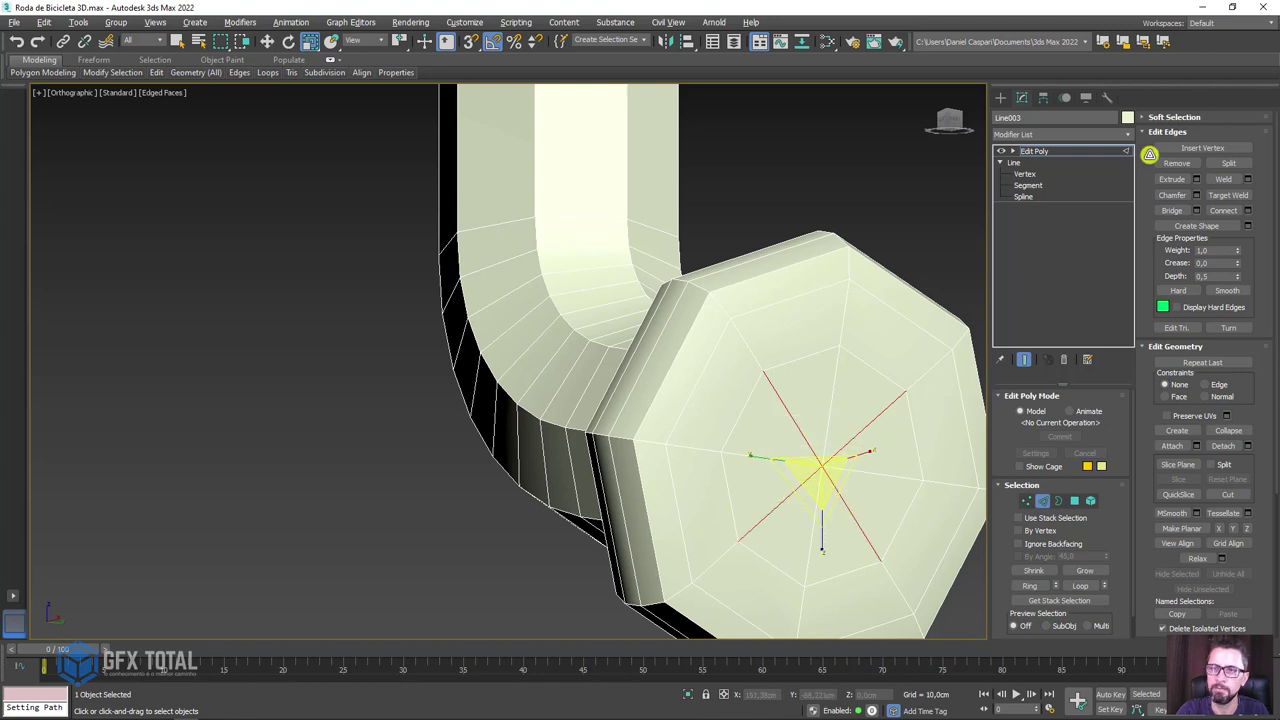
- Give Line003 a blue object colour and orbit out to see it above the hub
scroll(717, 381, "down", 5)
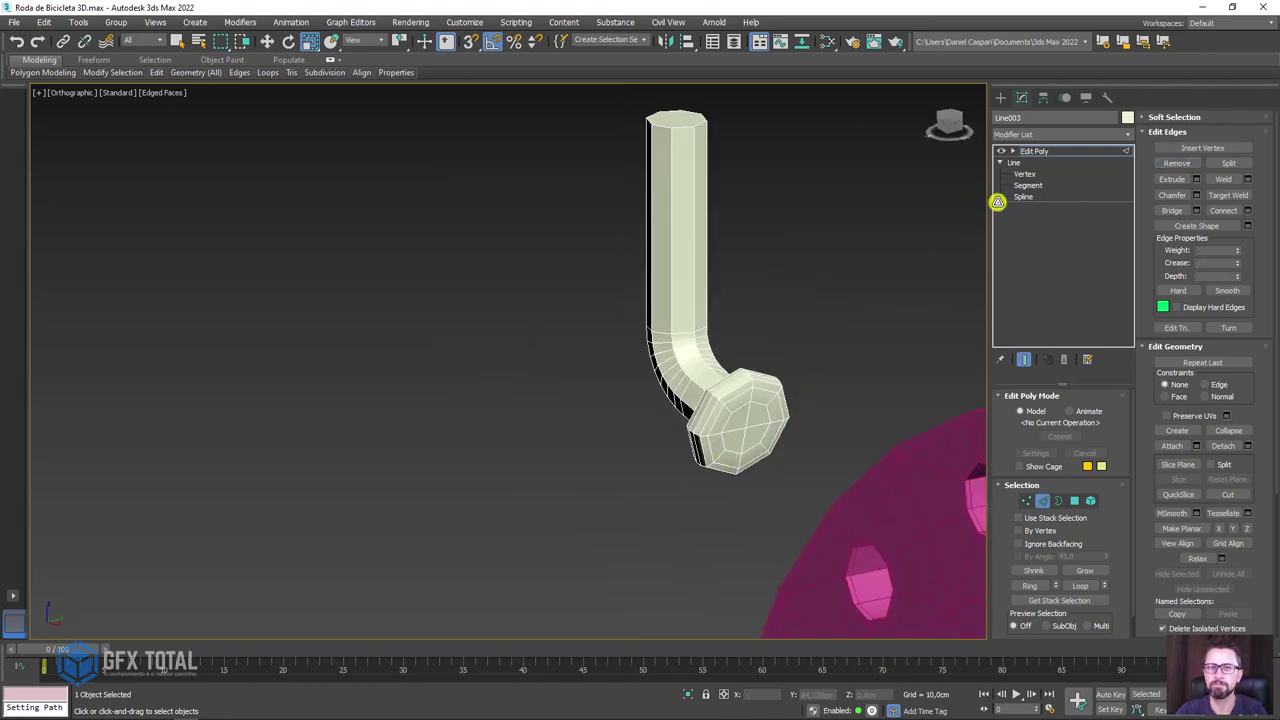
left_click(1045, 149)
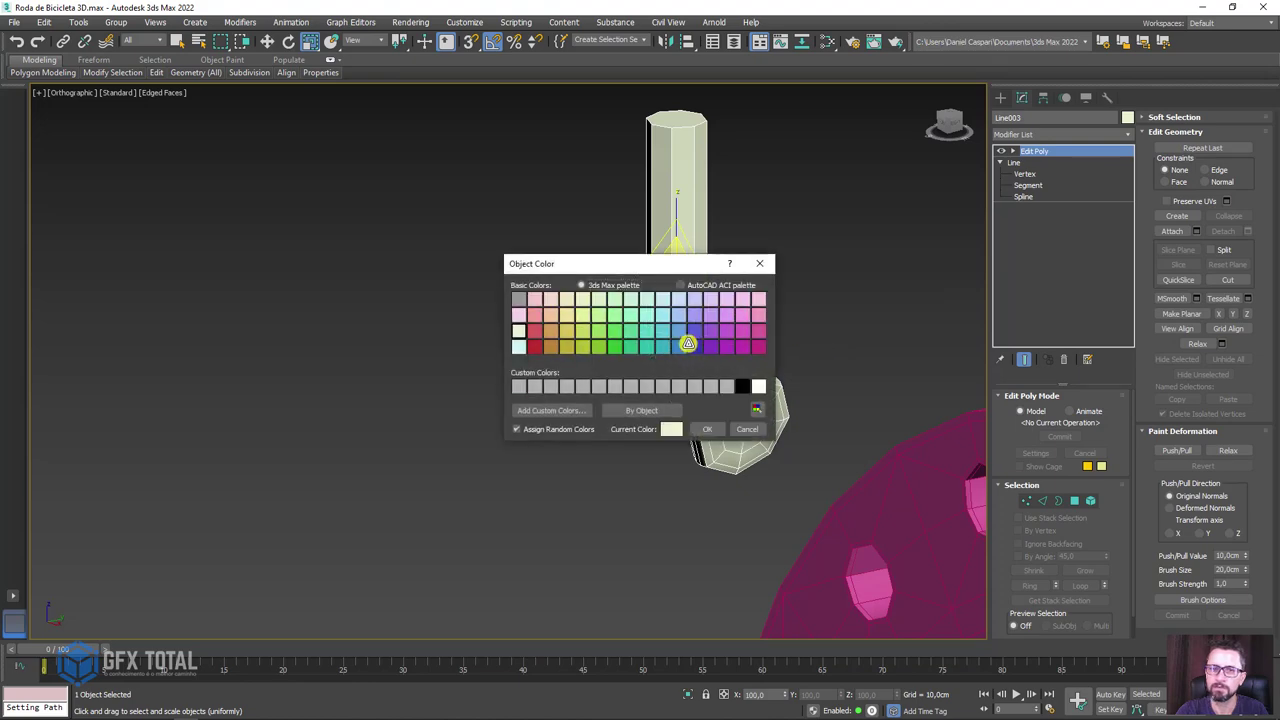
left_click(716, 429)
mouse_move(754, 391)
middle_mouse_down("alt")
mouse_move(708, 371)
mouse_move(786, 383)
mouse_move(734, 382)
mouse_move(961, 449)
middle_mouse_up("alt")
left_click(1072, 502)
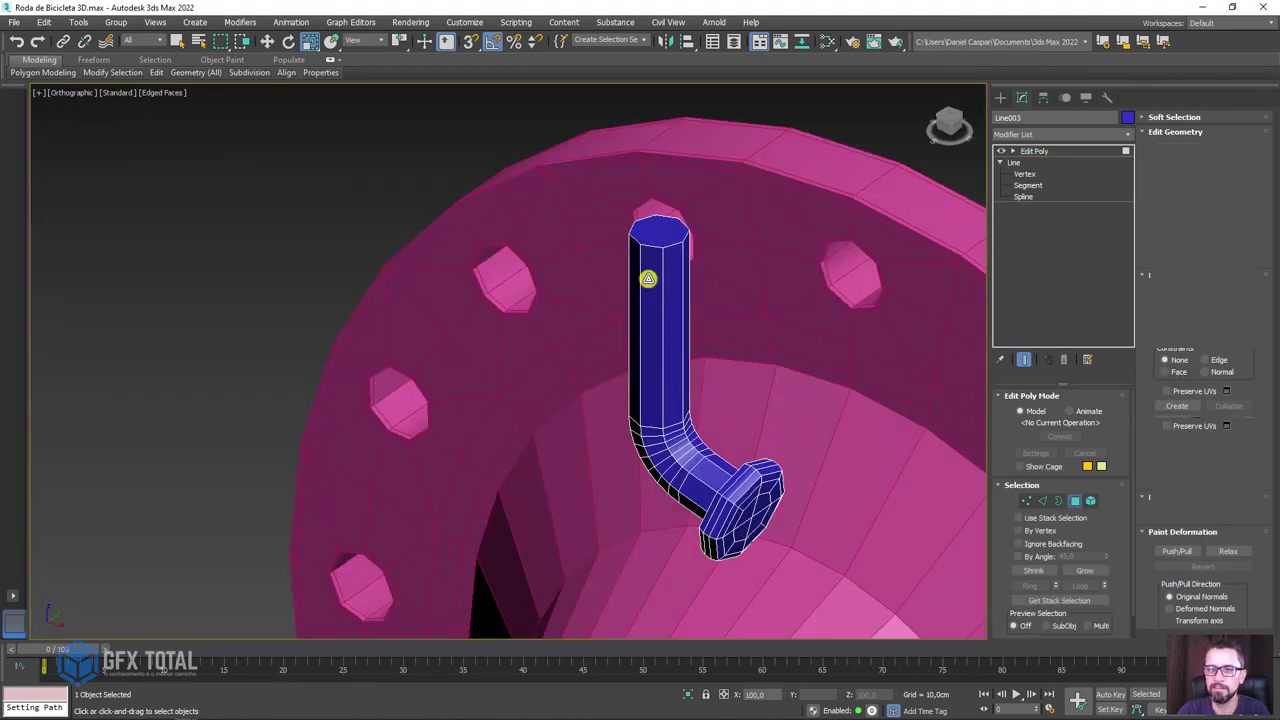
left_click(1048, 152)
scroll(848, 206, "down", 5)
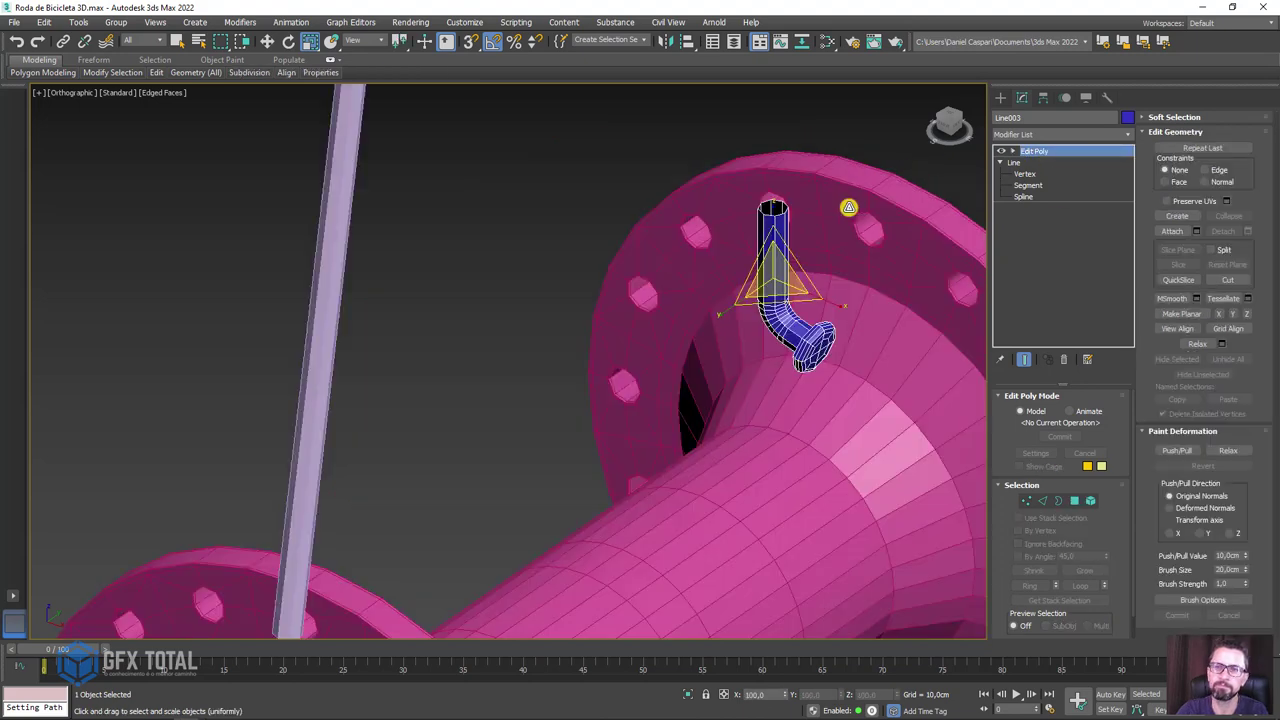
mouse_move(848, 206)
middle_mouse_down("alt")
mouse_move(717, 366)
mouse_move(663, 403)
mouse_move(446, 390)
mouse_move(494, 351)
mouse_move(600, 408)
mouse_move(662, 412)
mouse_move(681, 445)
mouse_move(665, 388)
middle_mouse_up("alt")
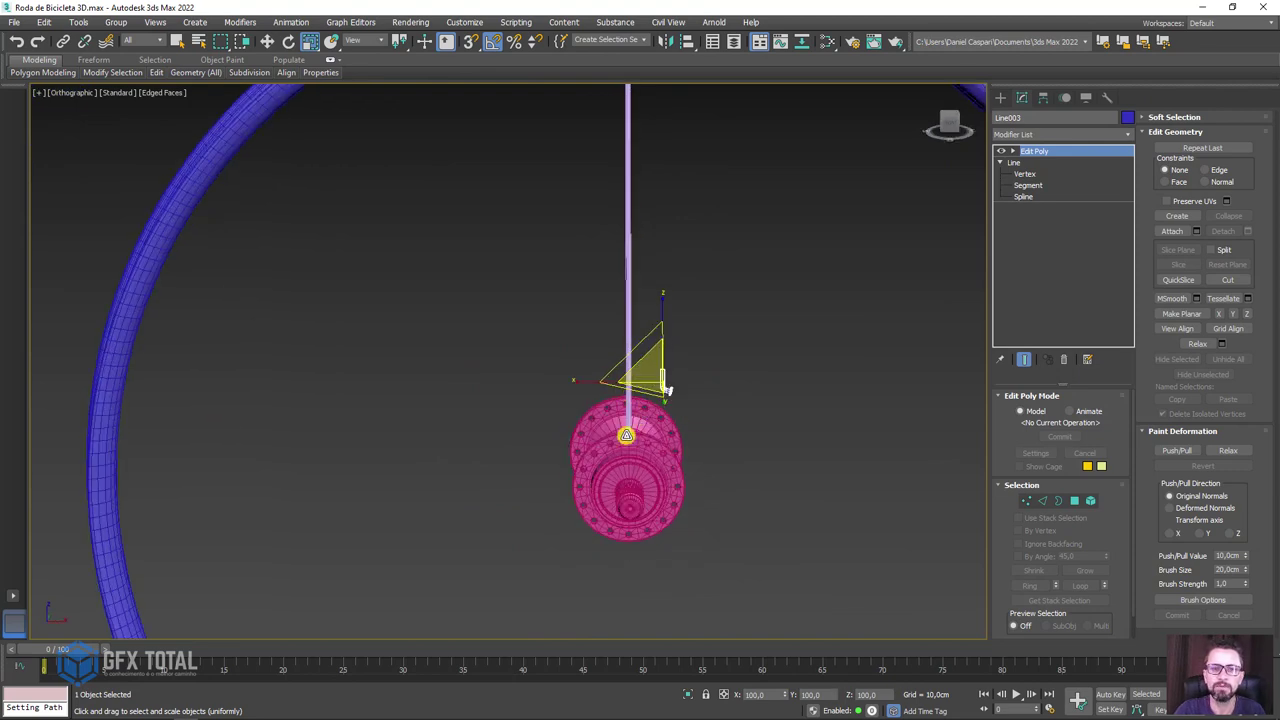
scroll(638, 414, "down", 1)
scroll(650, 400, "down", 2)
scroll(660, 380, "down", 2)
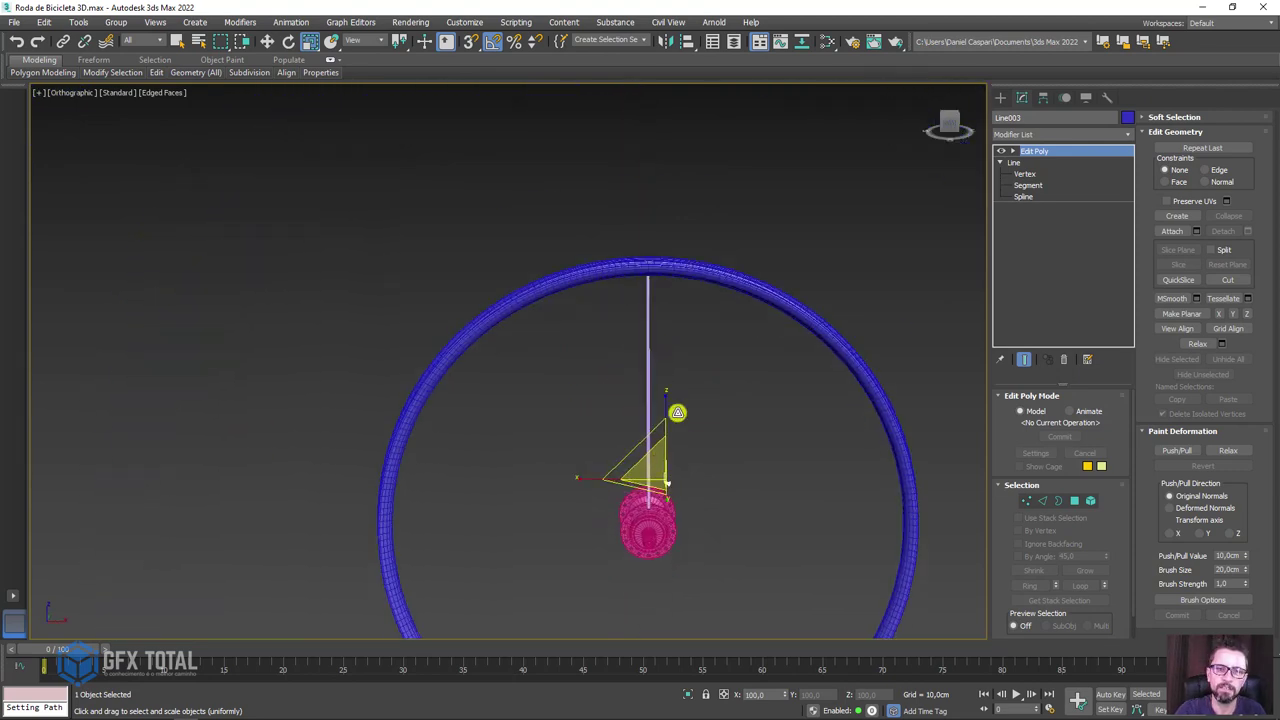
- Select the vertical straight spoke Line002 and zoom around the hub
left_click(668, 356)
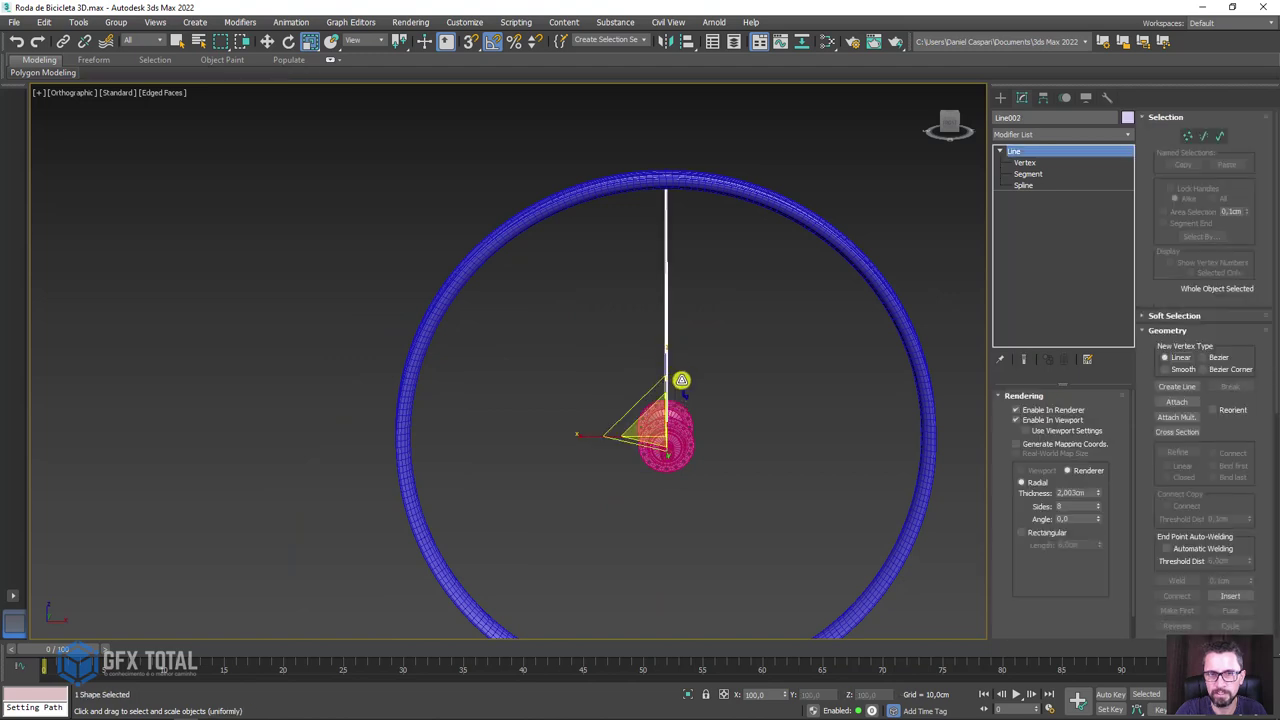
scroll(631, 297, "up", 3)
scroll(640, 420, "down", 2)
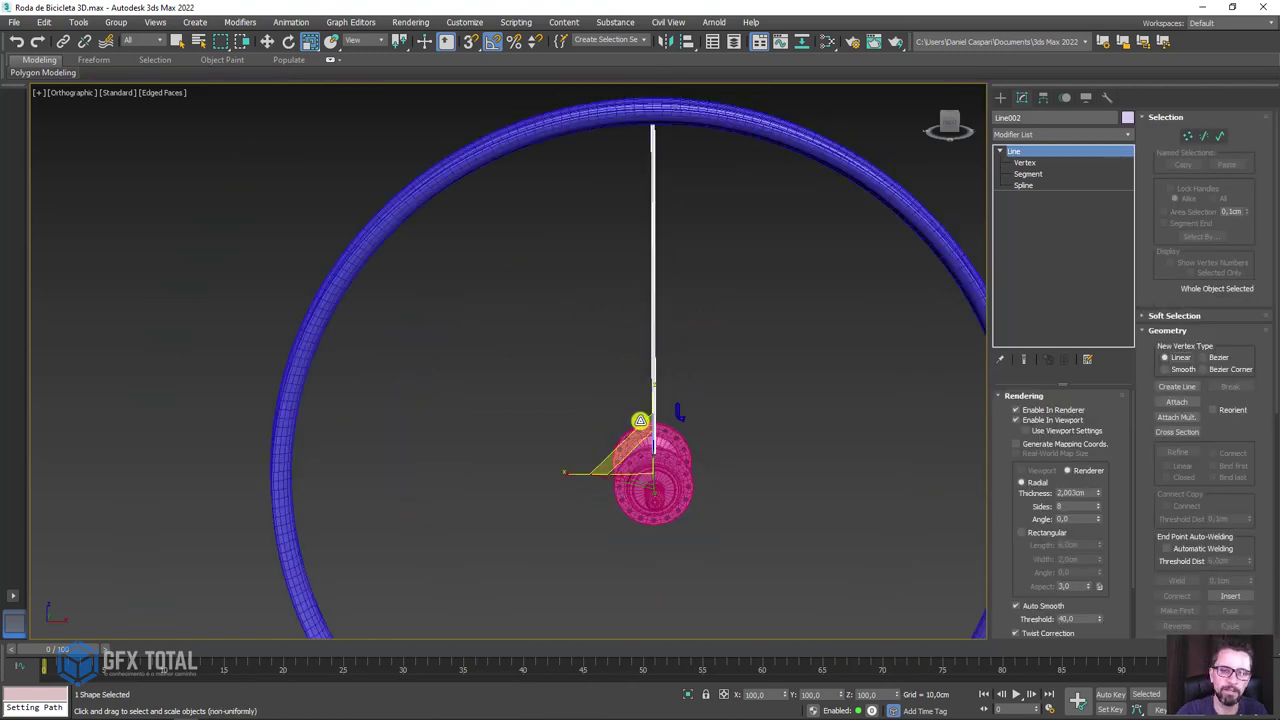
scroll(700, 360, "down", 1)
scroll(609, 254, "up", 2)
scroll(560, 360, "up", 2)
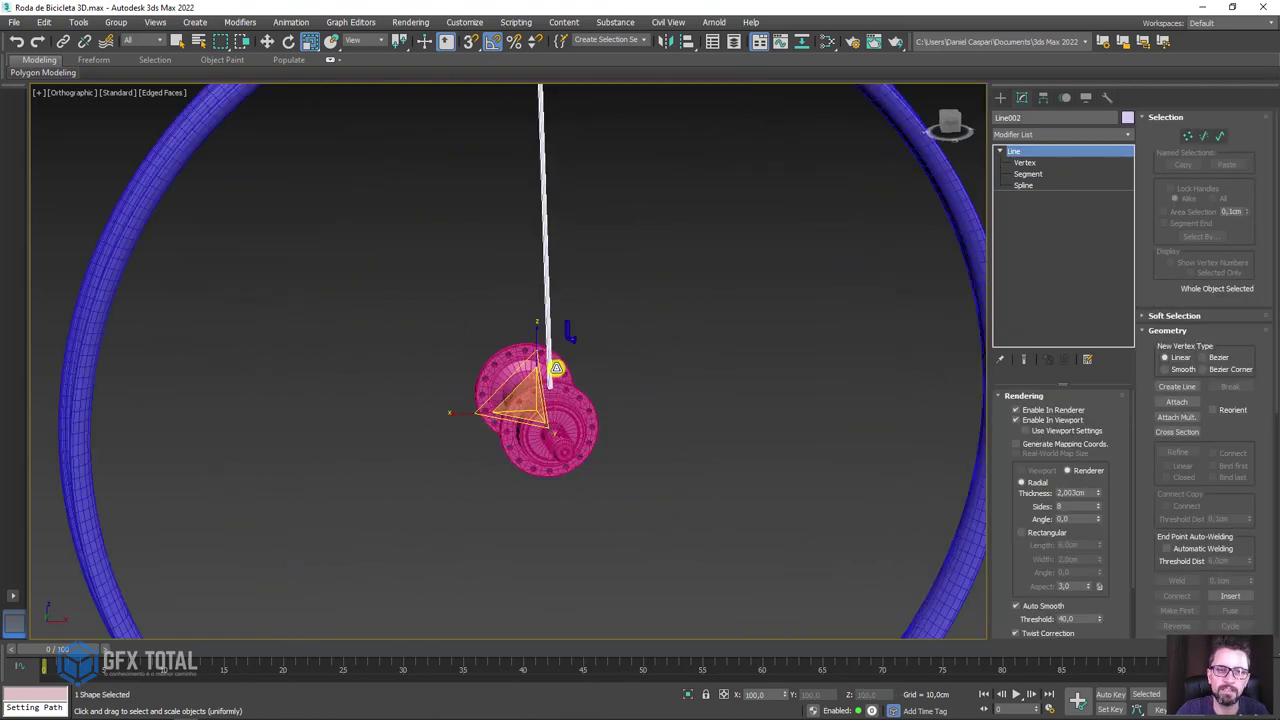
scroll(485, 465, "up", 3)
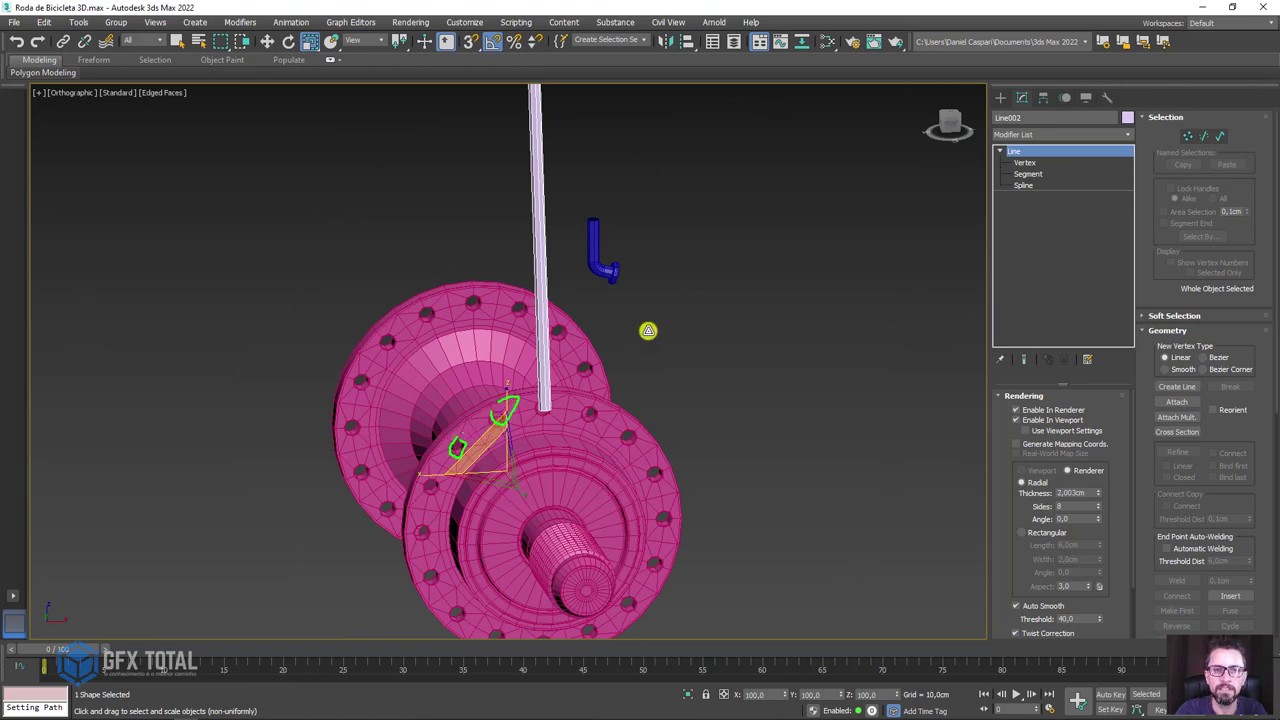
scroll(648, 330, "down", 3)
scroll(640, 223, "down", 2)
scroll(604, 231, "down", 1)
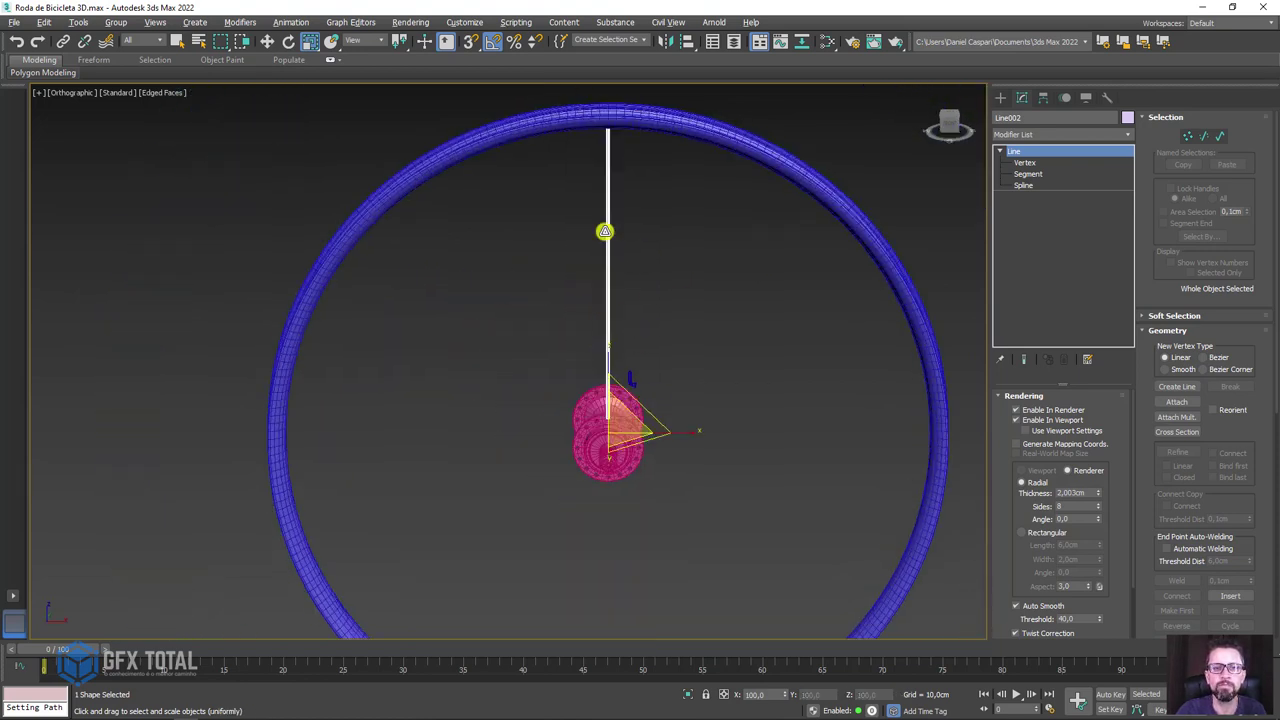
- Array the spoke into 8 instances rotated 360° about Y around the hub
left_click(77, 21)
left_click(123, 271)
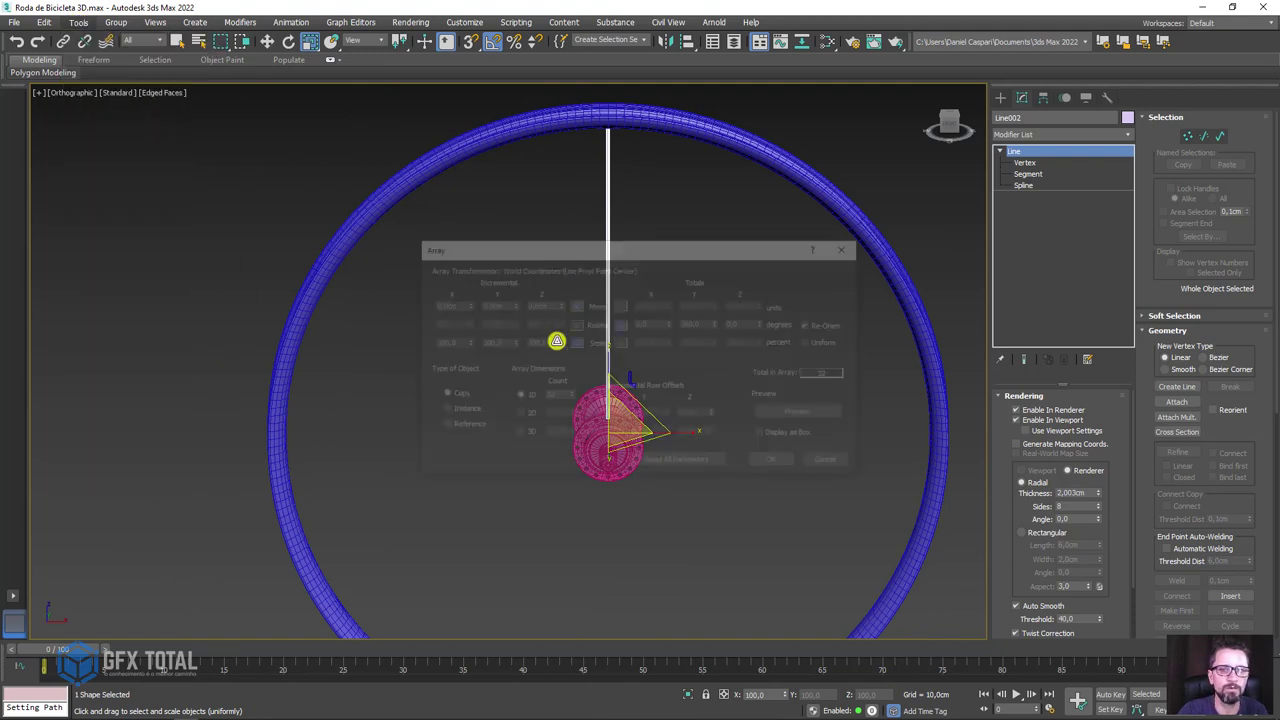
mouse_move(630, 253)
left_mouse_down()
mouse_move(215, 139)
mouse_move(326, 140)
left_mouse_up()
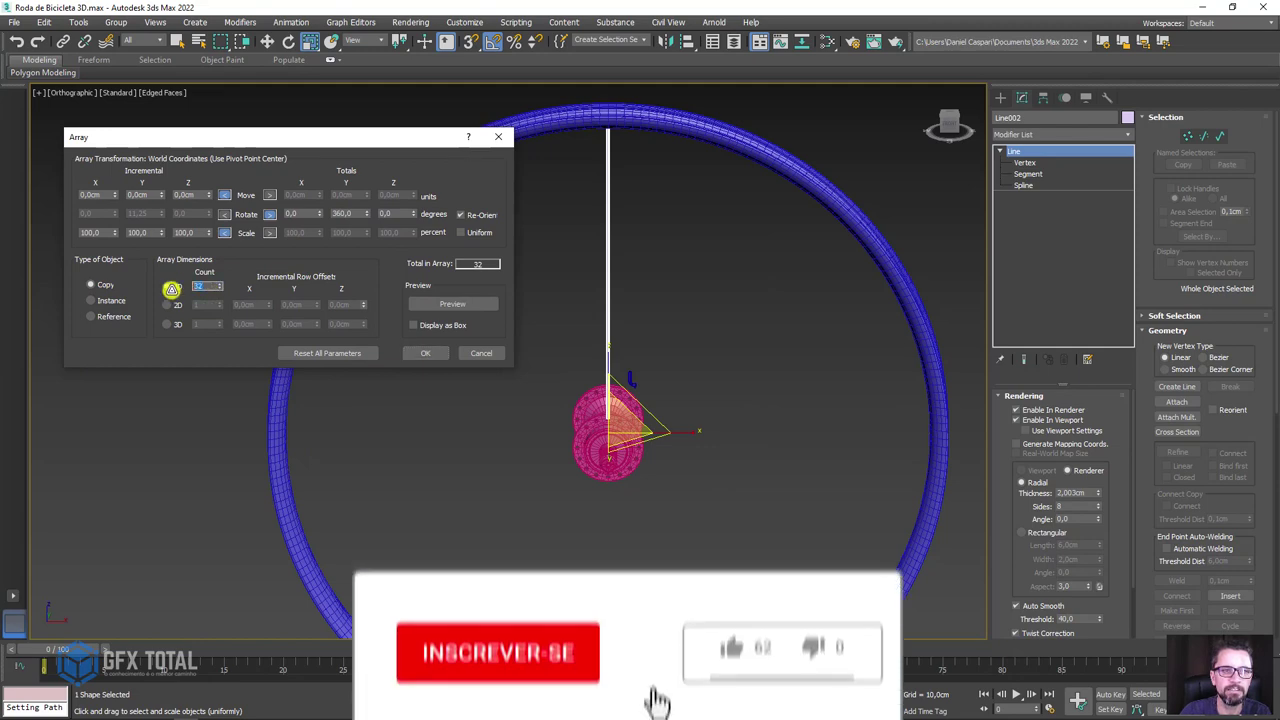
type("6")
type("8")
key("Return")
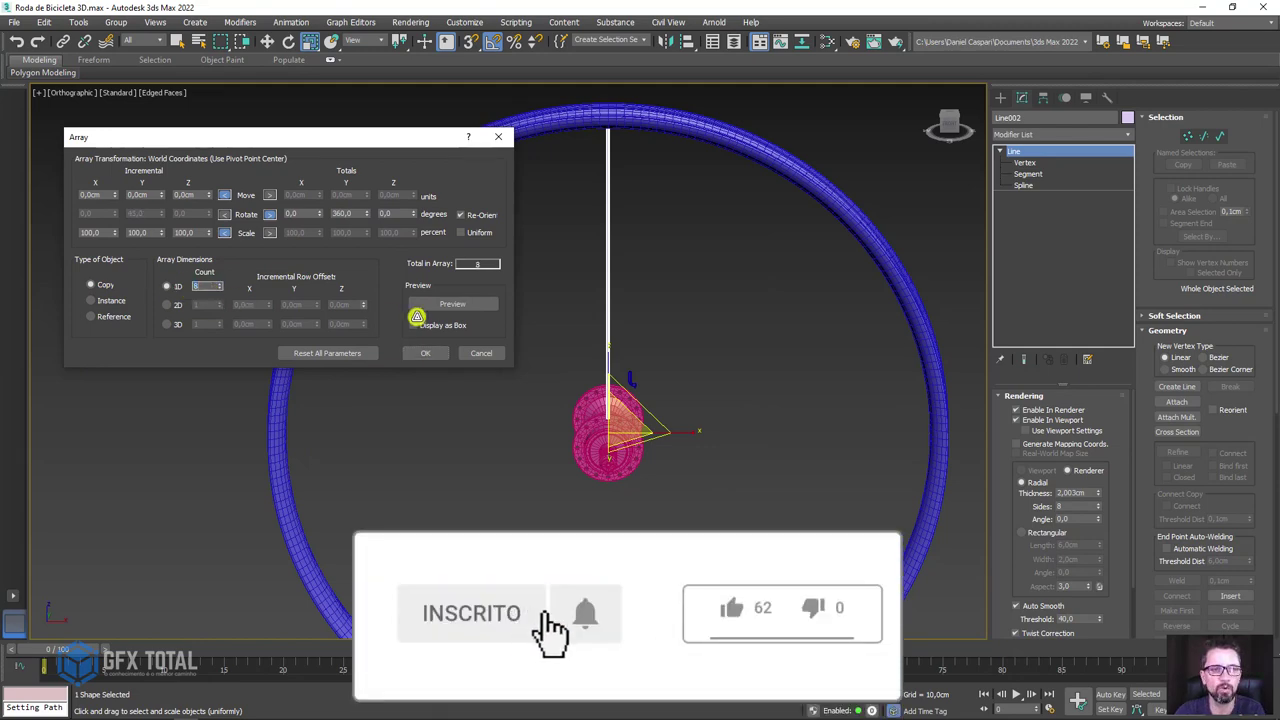
left_click(457, 304)
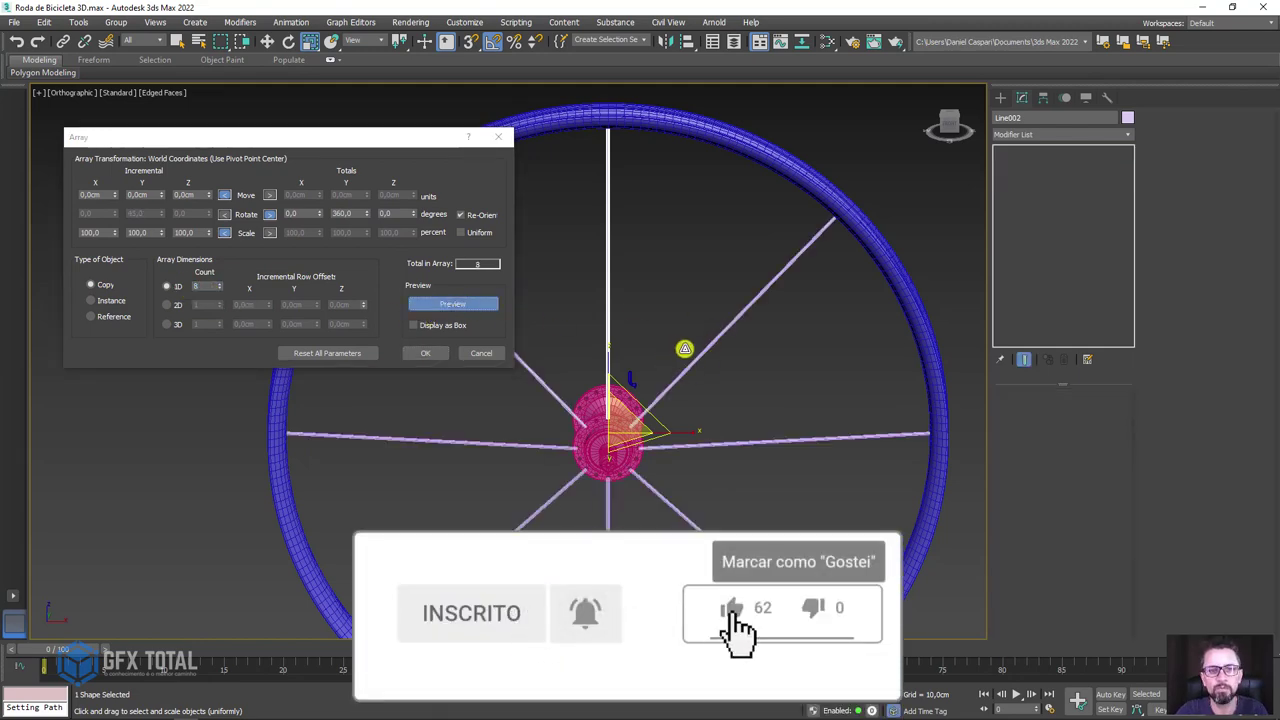
middle_click_drag(686, 349, 798, 321, "alt")
left_click_drag(323, 137, 442, 127)
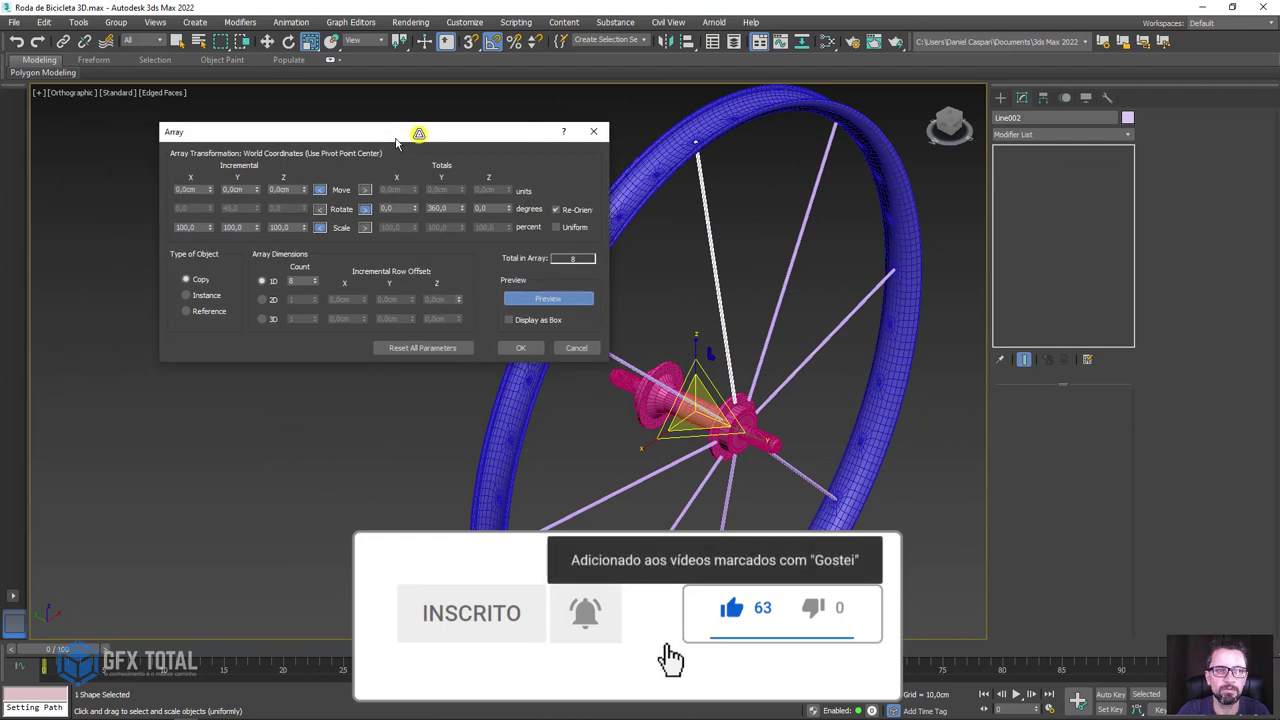
left_click(213, 291)
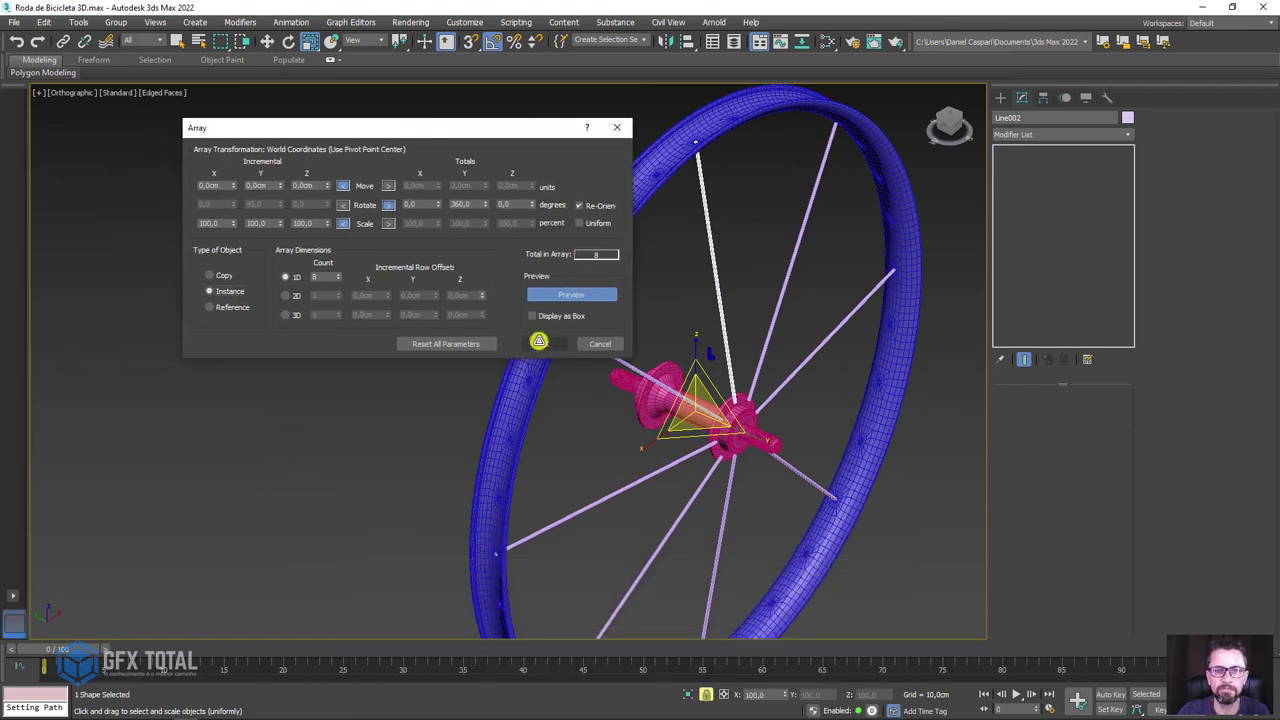
left_click(538, 341)
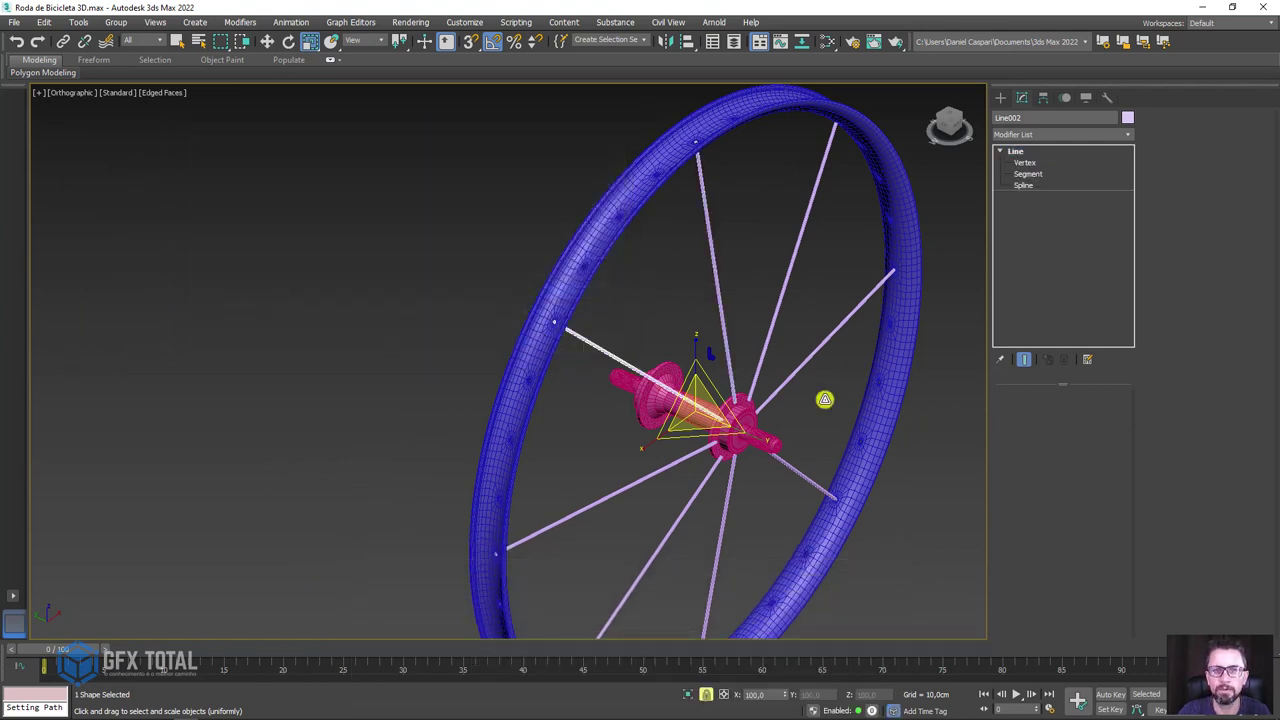
- Enter Vertex sub-object level and zoom in on the hub in Front view
mouse_move(824, 399)
middle_mouse_down("alt")
mouse_move(777, 423)
mouse_move(606, 297)
middle_mouse_up("alt")
key("1")
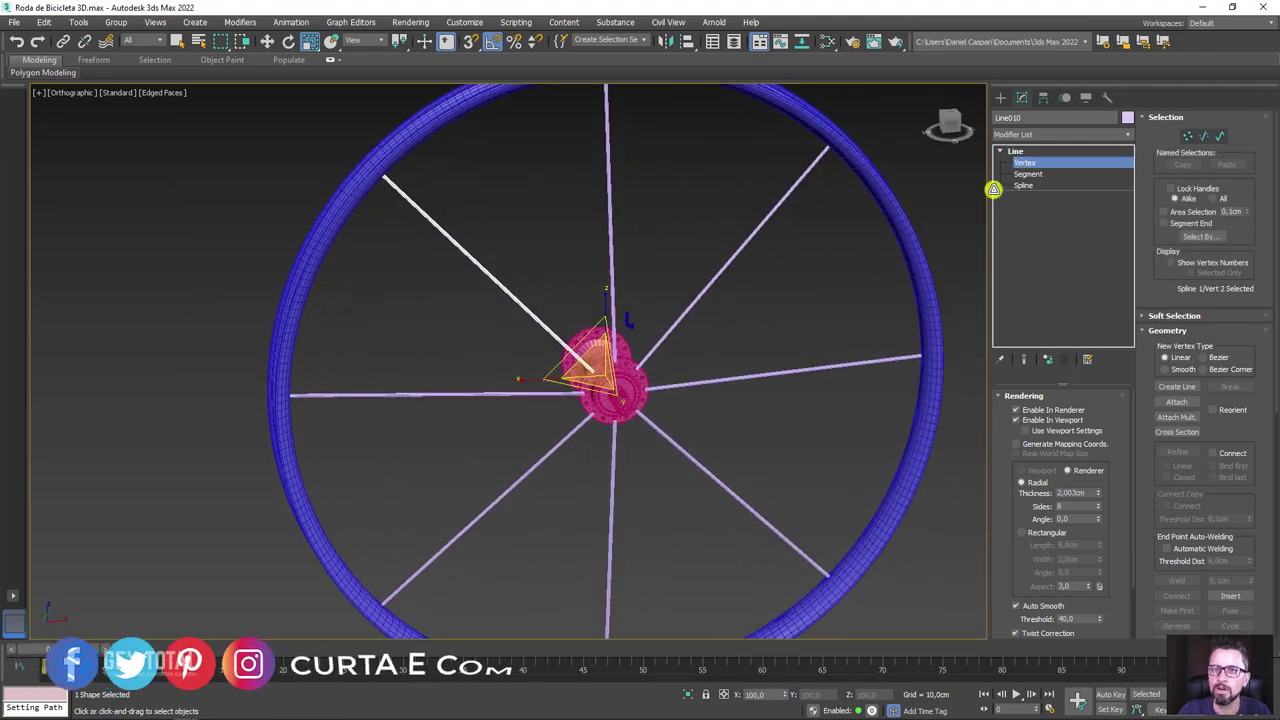
scroll(592, 396, "up", 2)
scroll(594, 377, "up", 2)
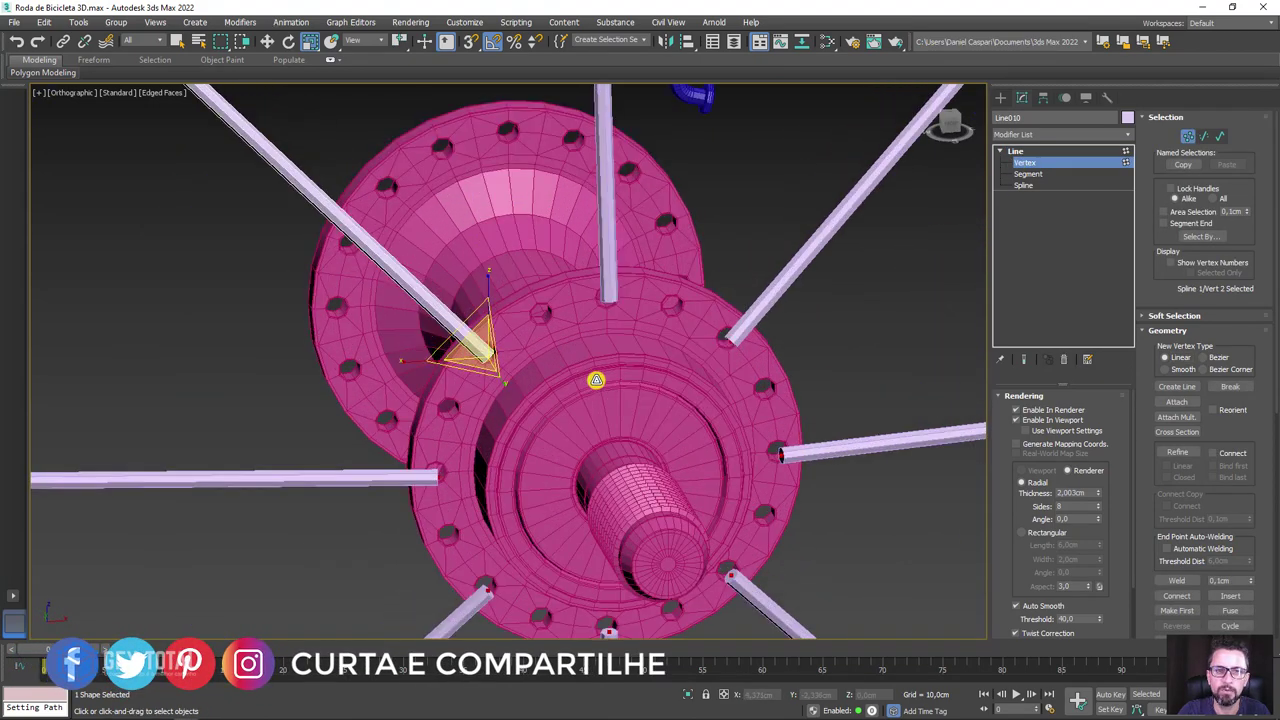
scroll(594, 377, "up", 2)
key("f")
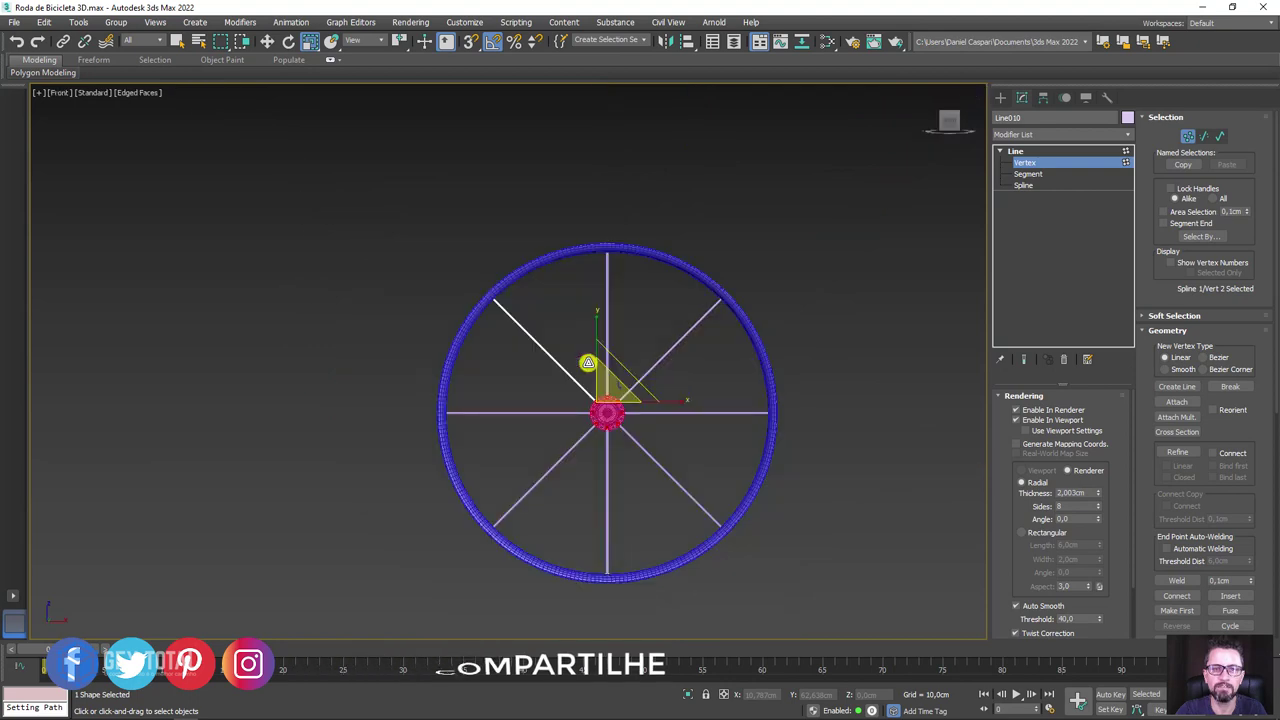
scroll(590, 370, "up", 2)
scroll(600, 355, "up", 3)
scroll(605, 346, "down", 5)
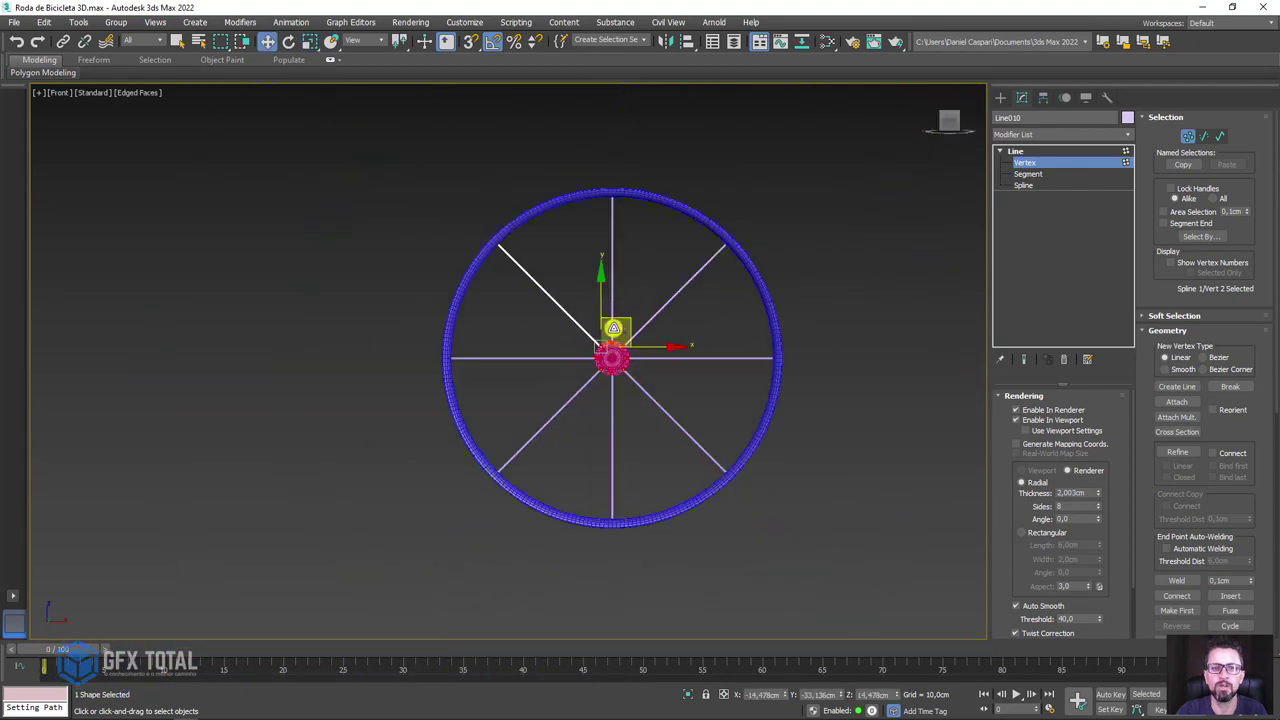
scroll(607, 356, "up", 3)
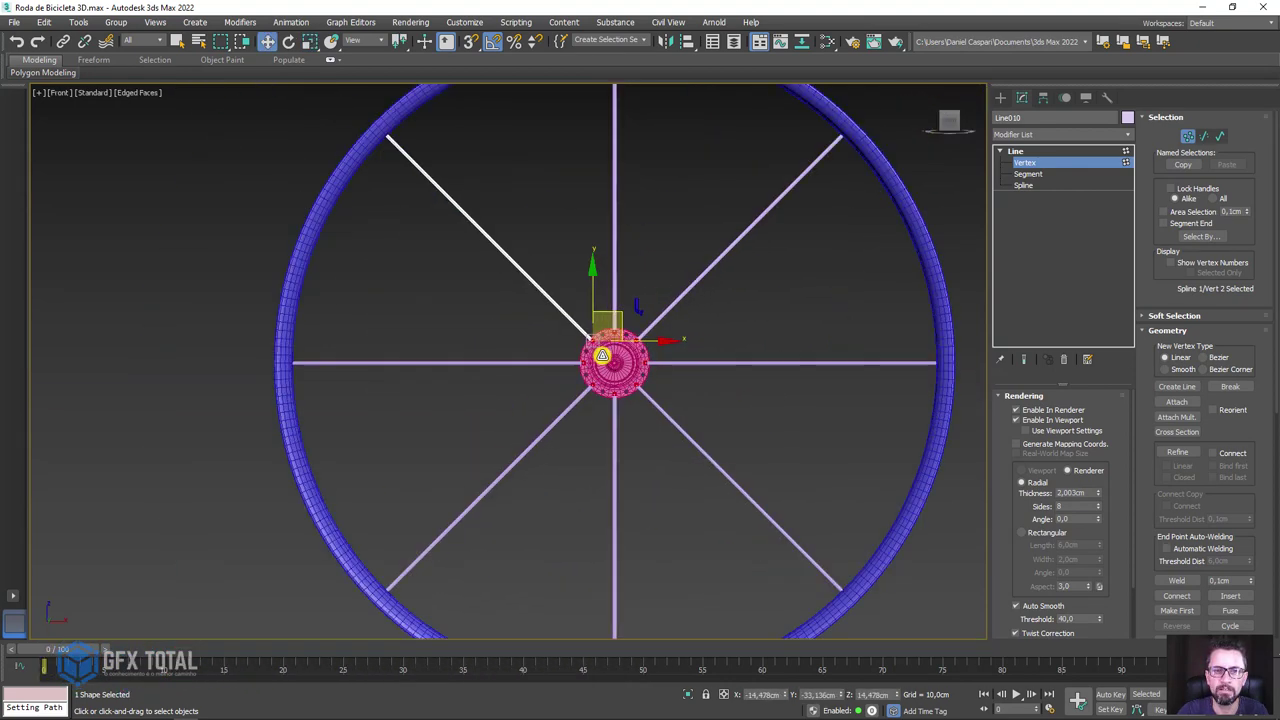
scroll(607, 356, "up", 4)
scroll(601, 302, "up", 3)
- Move the spoke's hub-end vertex off the centre onto a hub hole
middle_click_drag(571, 286, 704, 254, "alt")
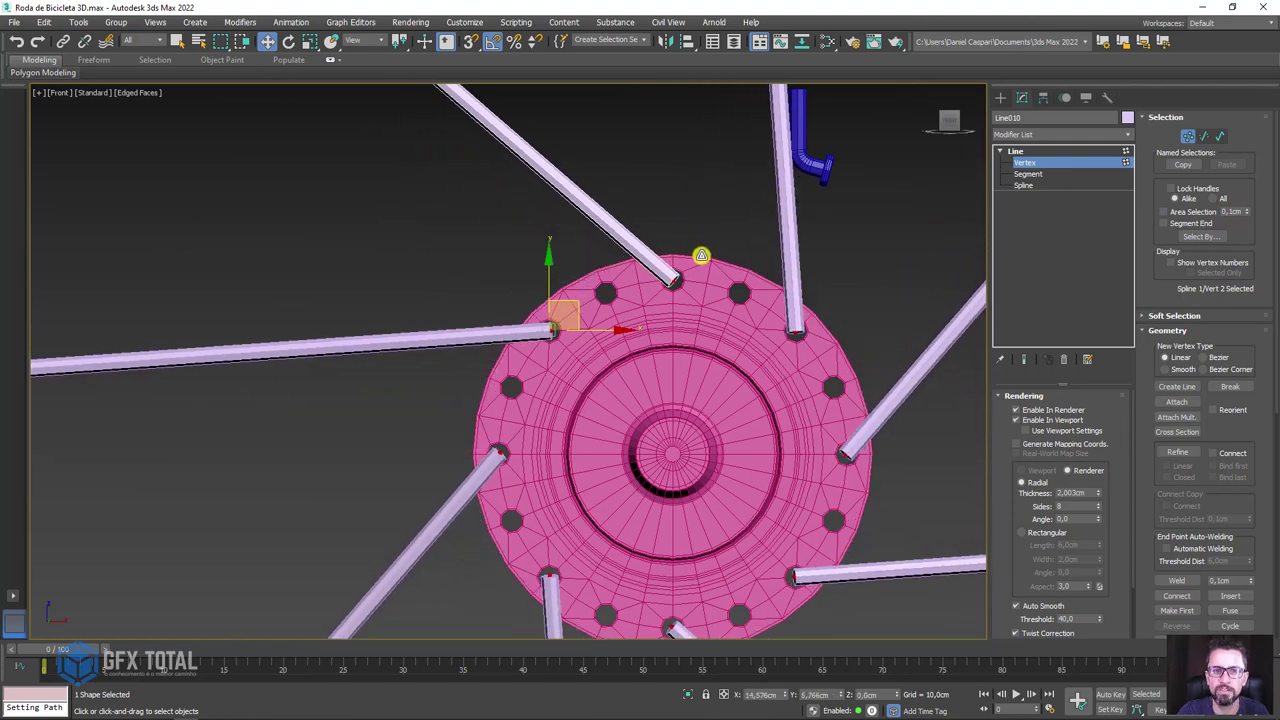
left_click(676, 276)
scroll(680, 270, "up", 4)
scroll(661, 284, "down", 1)
scroll(690, 295, "down", 2)
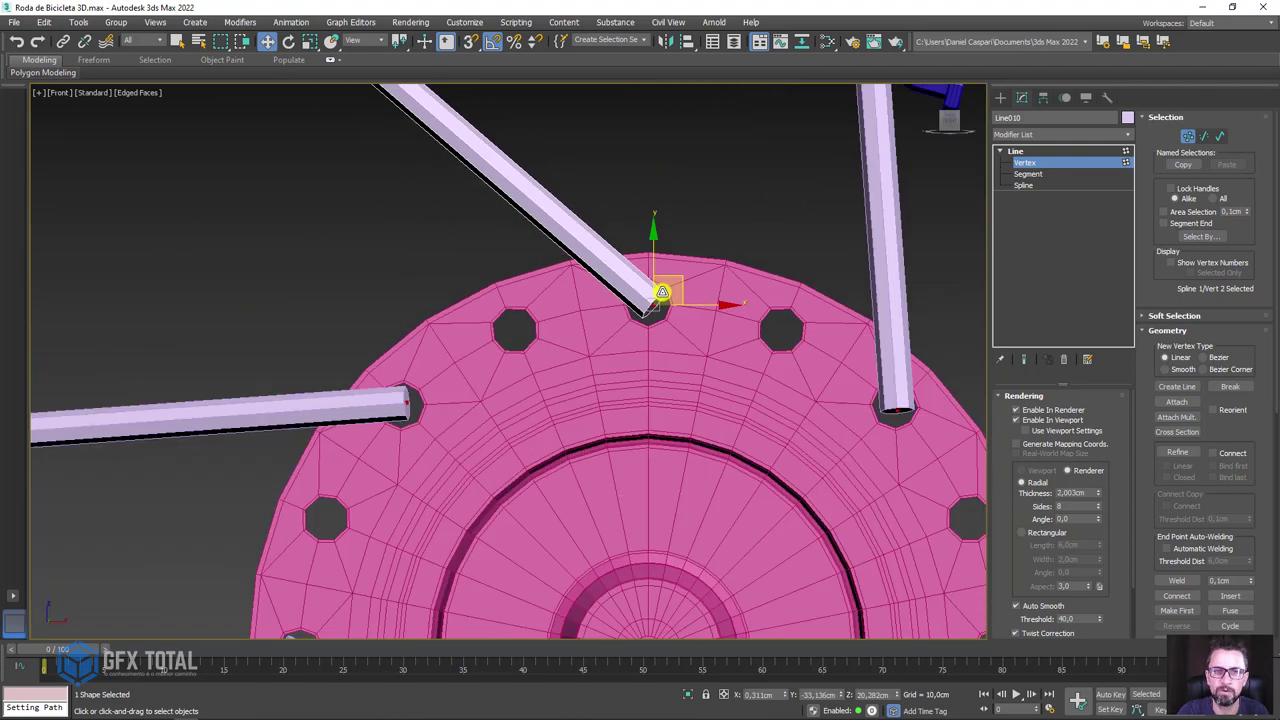
scroll(719, 307, "down", 2)
middle_click_drag(719, 307, 495, 368)
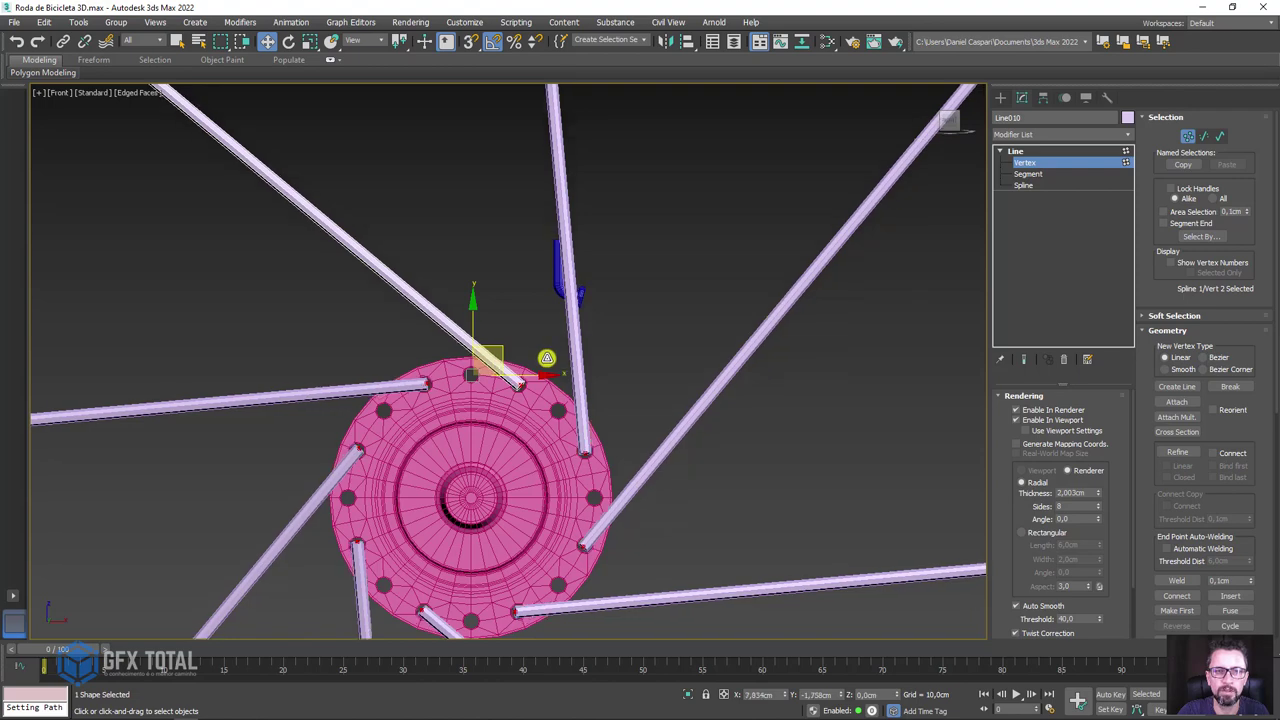
scroll(547, 358, "up", 2)
scroll(480, 374, "up", 2)
scroll(600, 366, "up", 2)
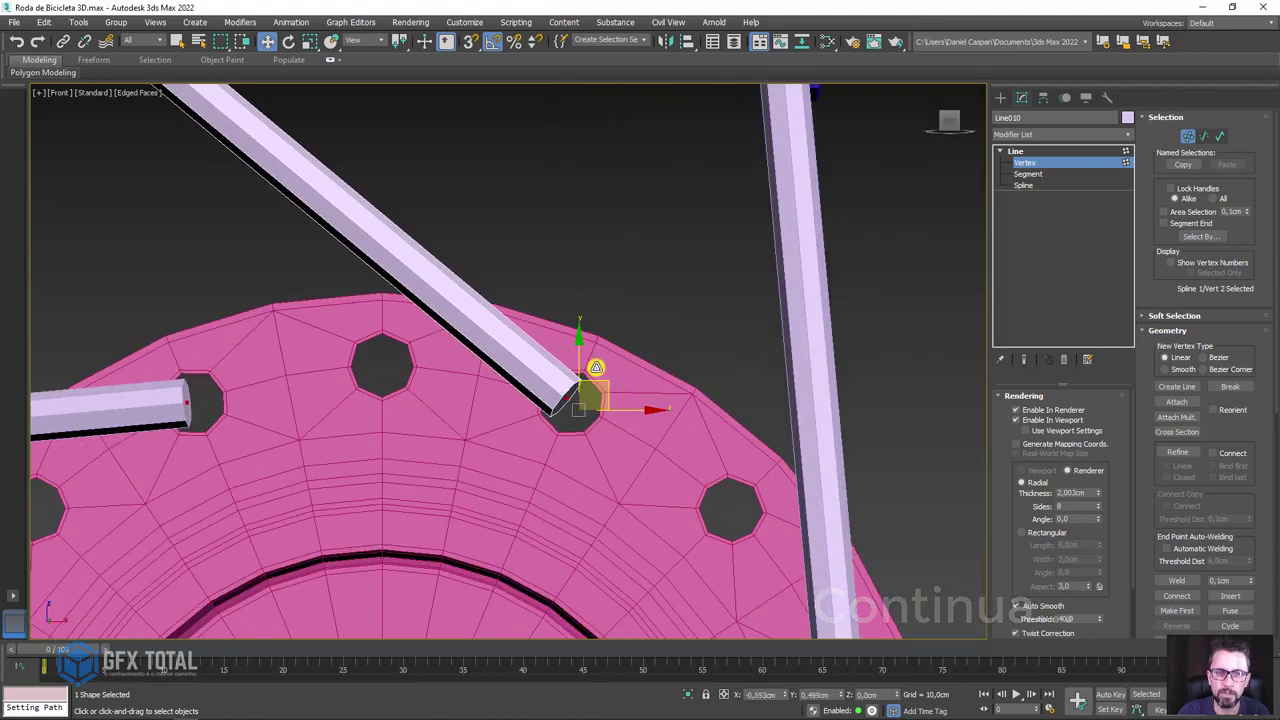
scroll(590, 395, "down", 5)
scroll(596, 367, "down", 3)
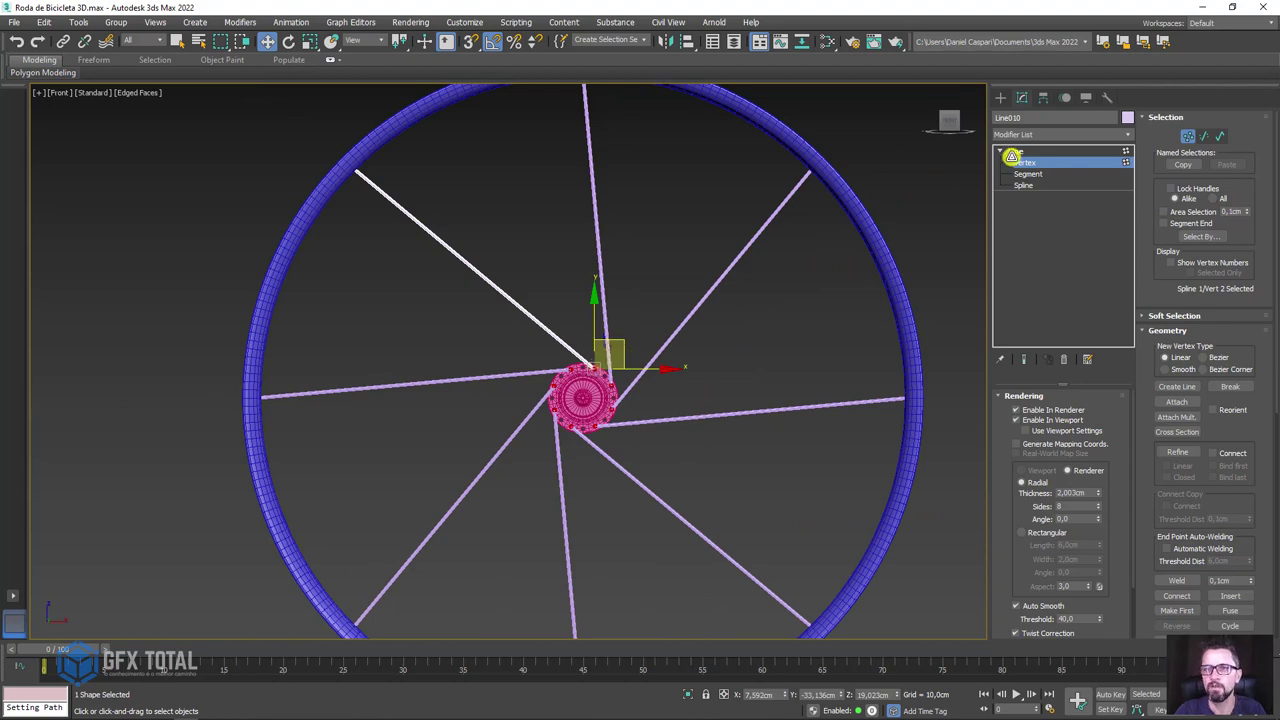
- Return to Line level and inspect the spoke ends at the hub in Perspective view
left_click(1011, 153)
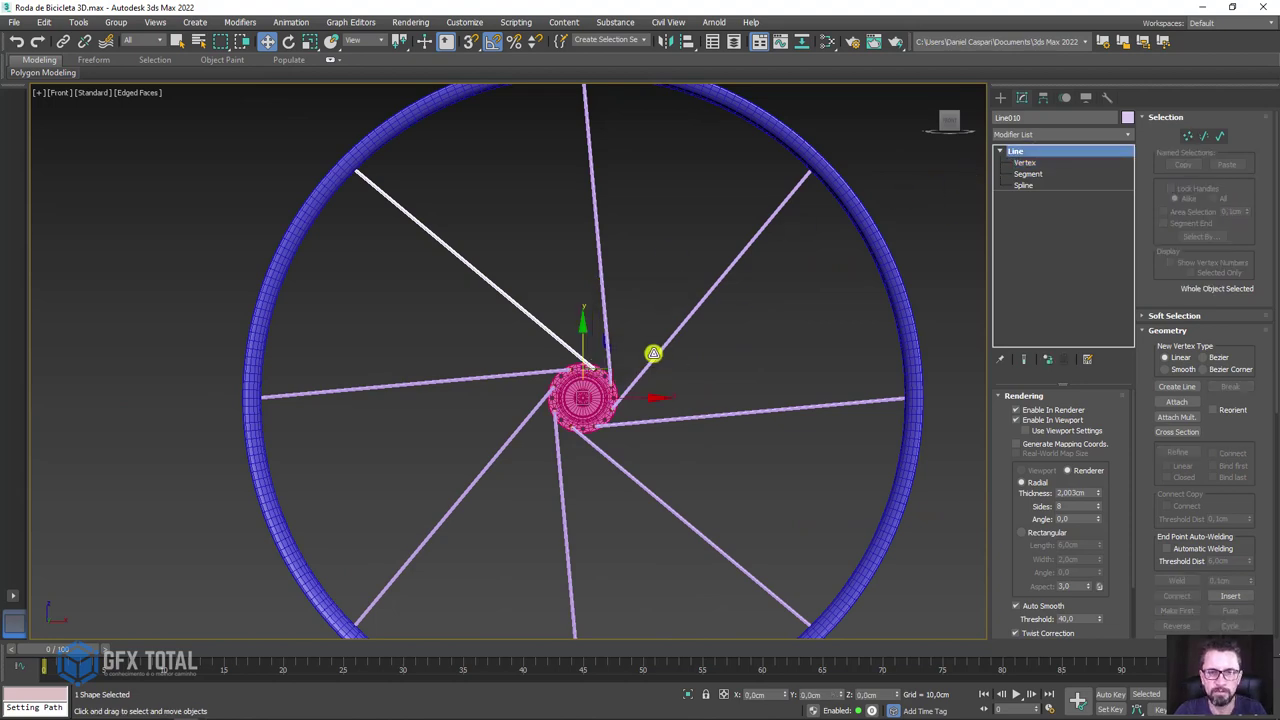
key("p")
middle_click_drag(462, 350, 449, 340, "alt")
scroll(434, 351, "up", 4)
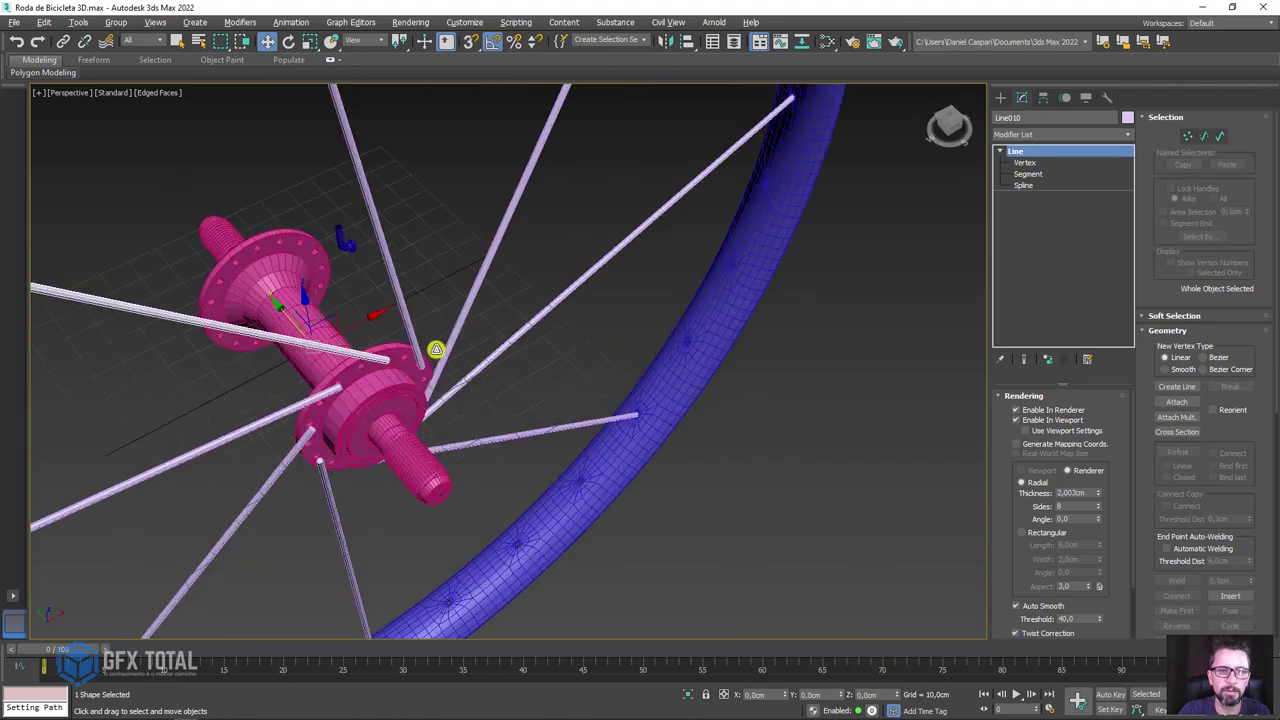
scroll(411, 320, "up", 3)
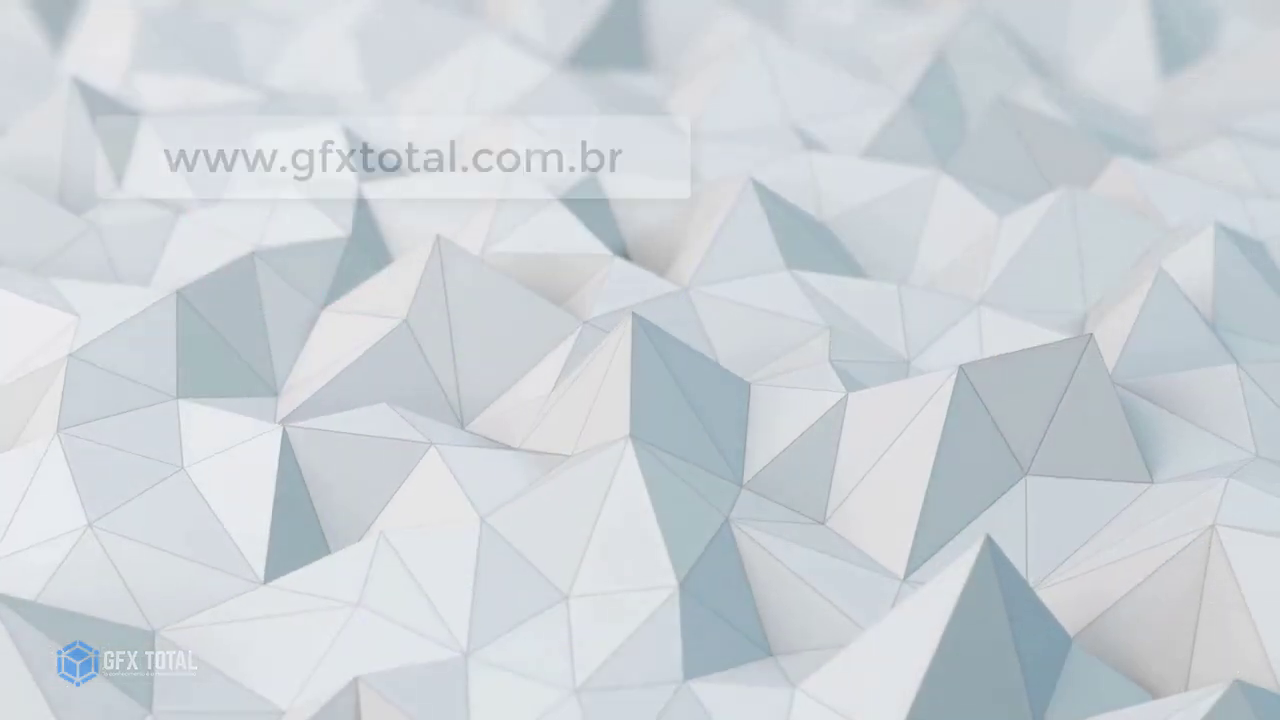